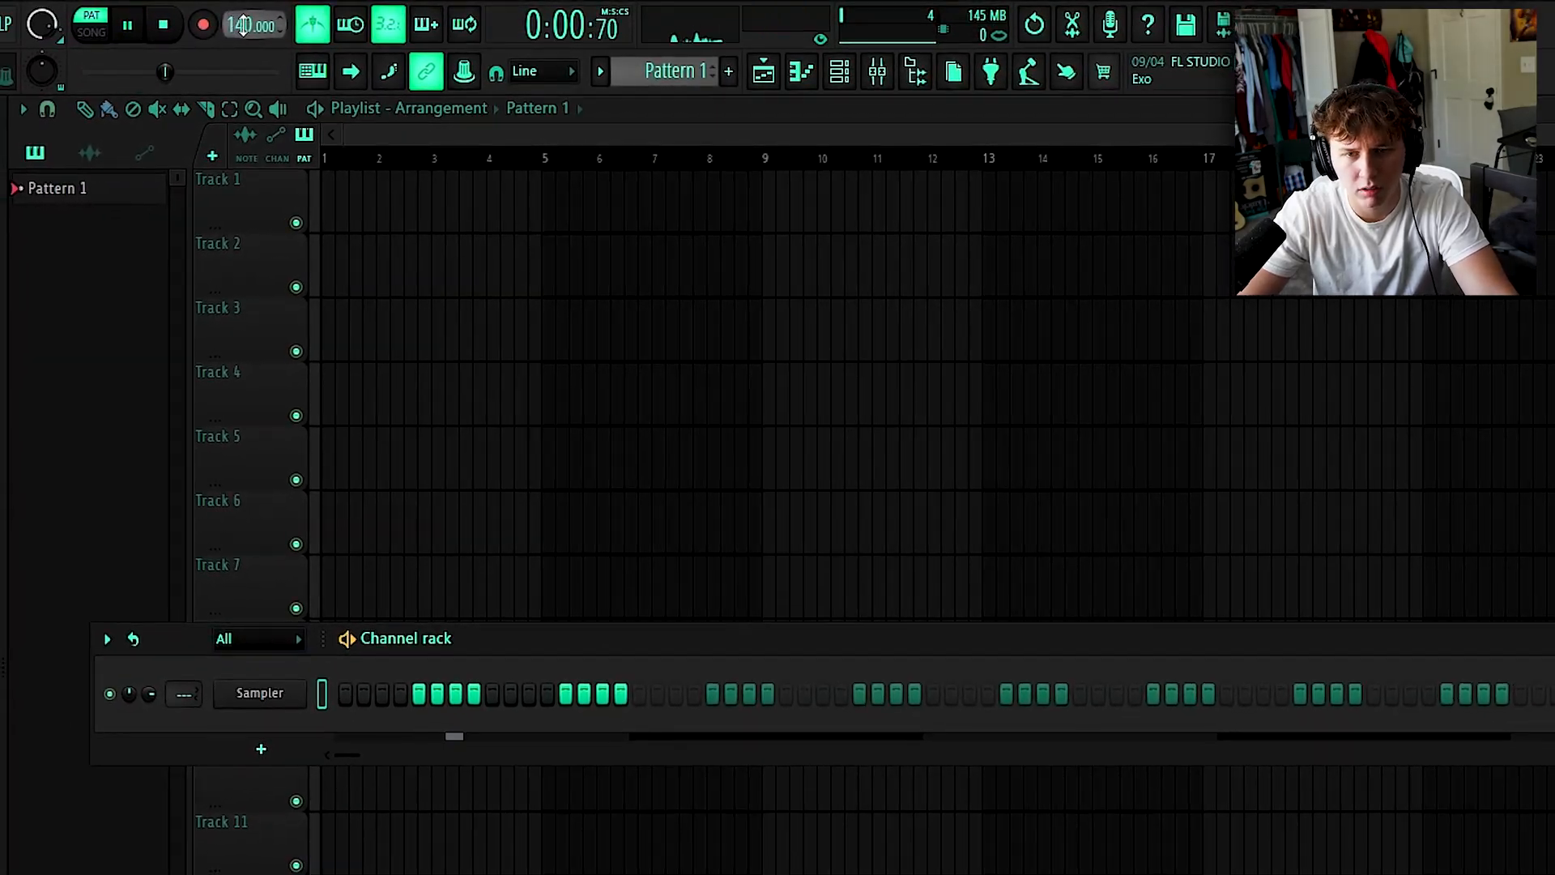
Set the project tempo to 129 BPM and check it by playing the metronome.
drag(243, 26, 304, 17)
key(space)
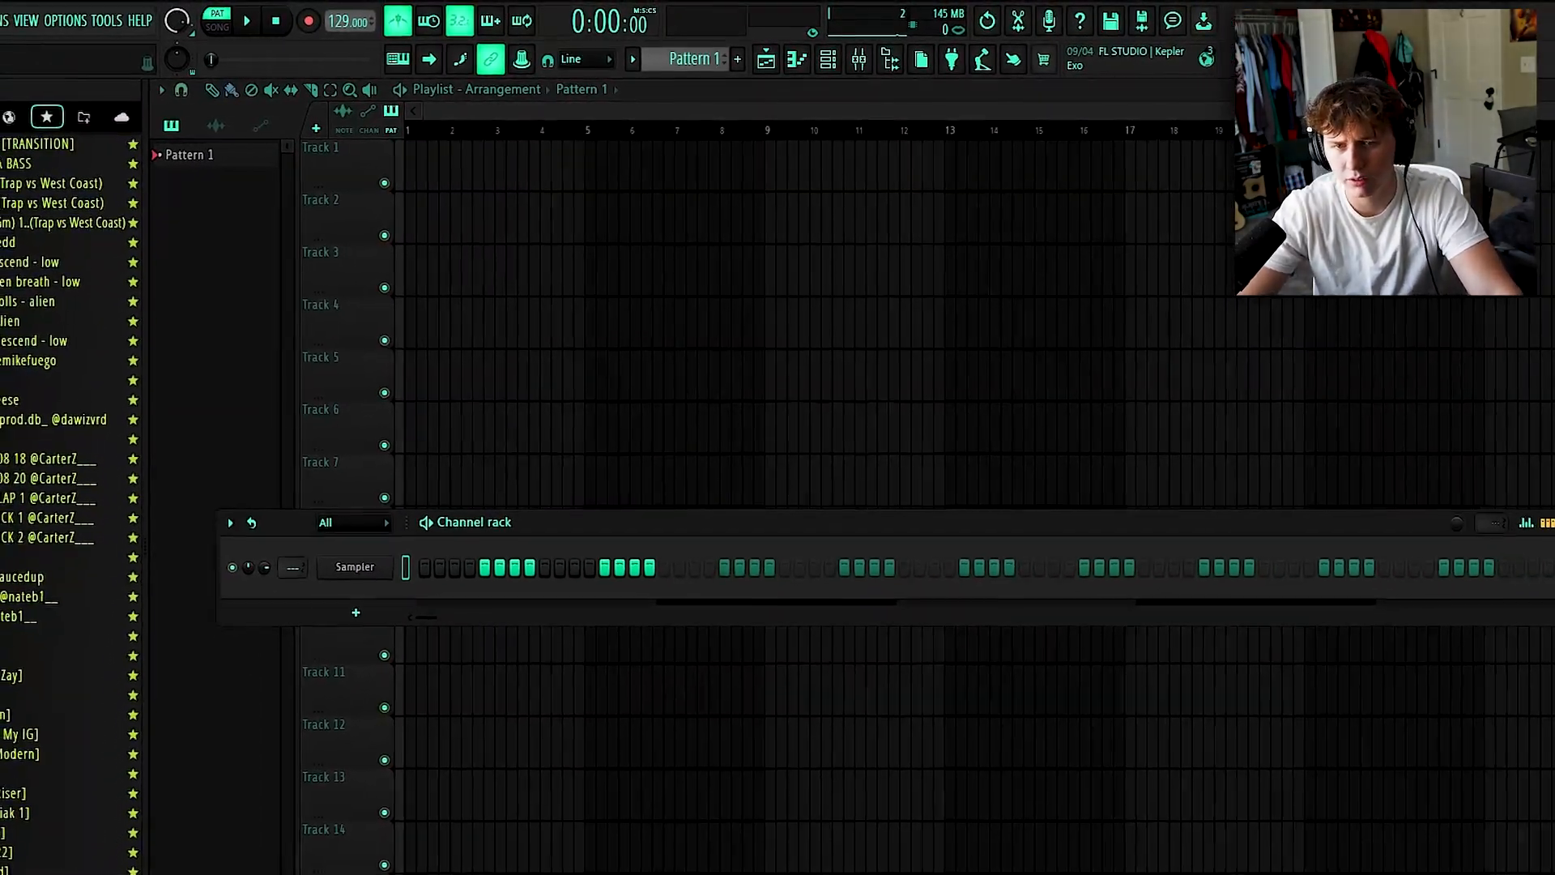
key(space)
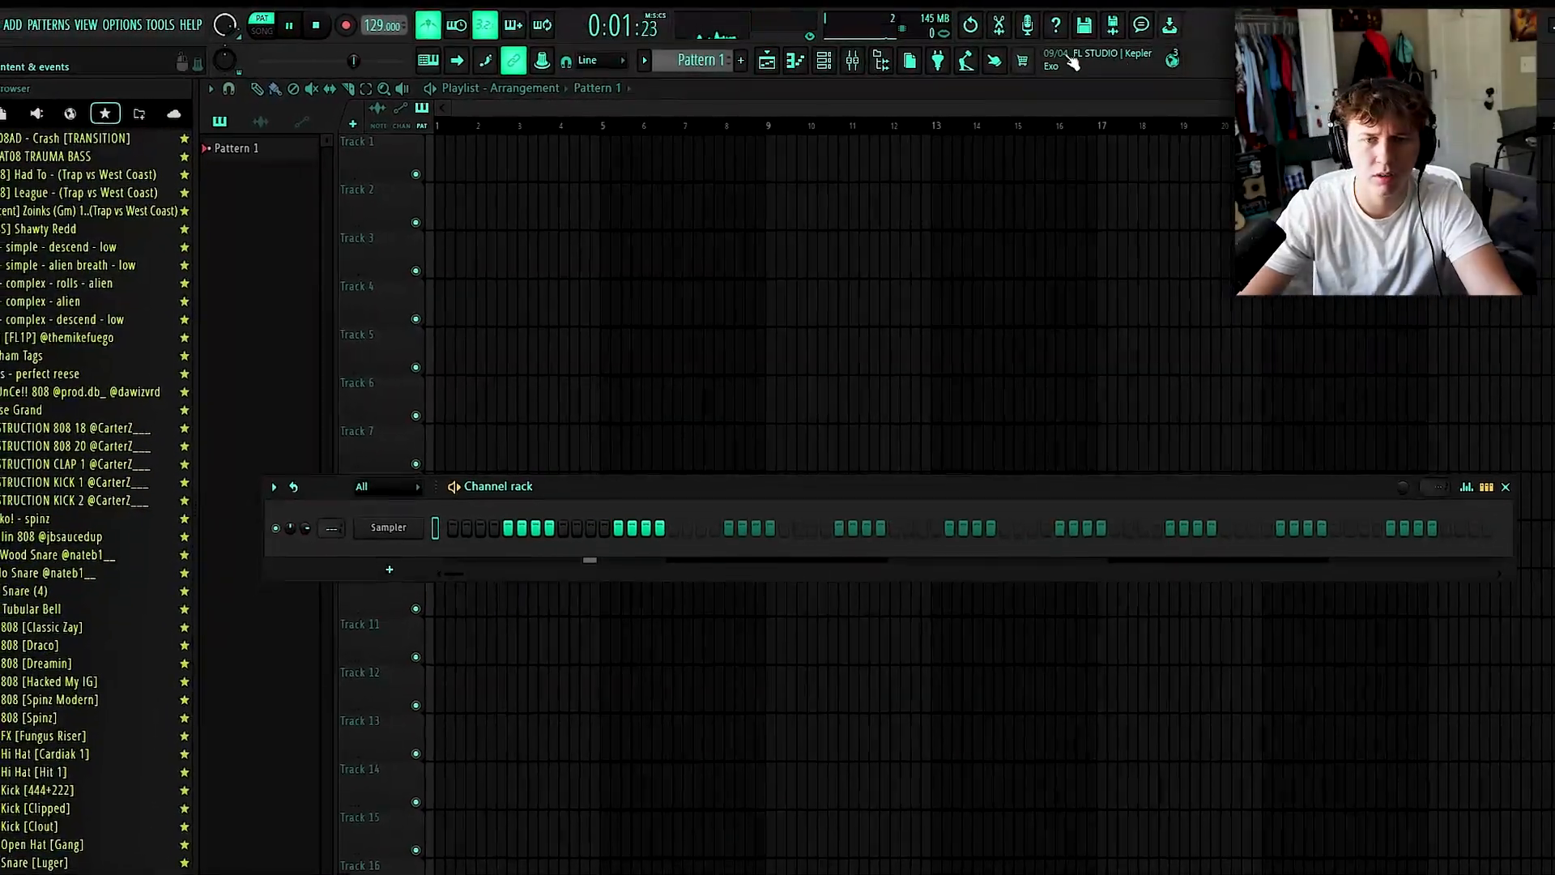
key(space)
Replace the Sampler channel with the Analog Lab V instrument.
right_click(415, 491)
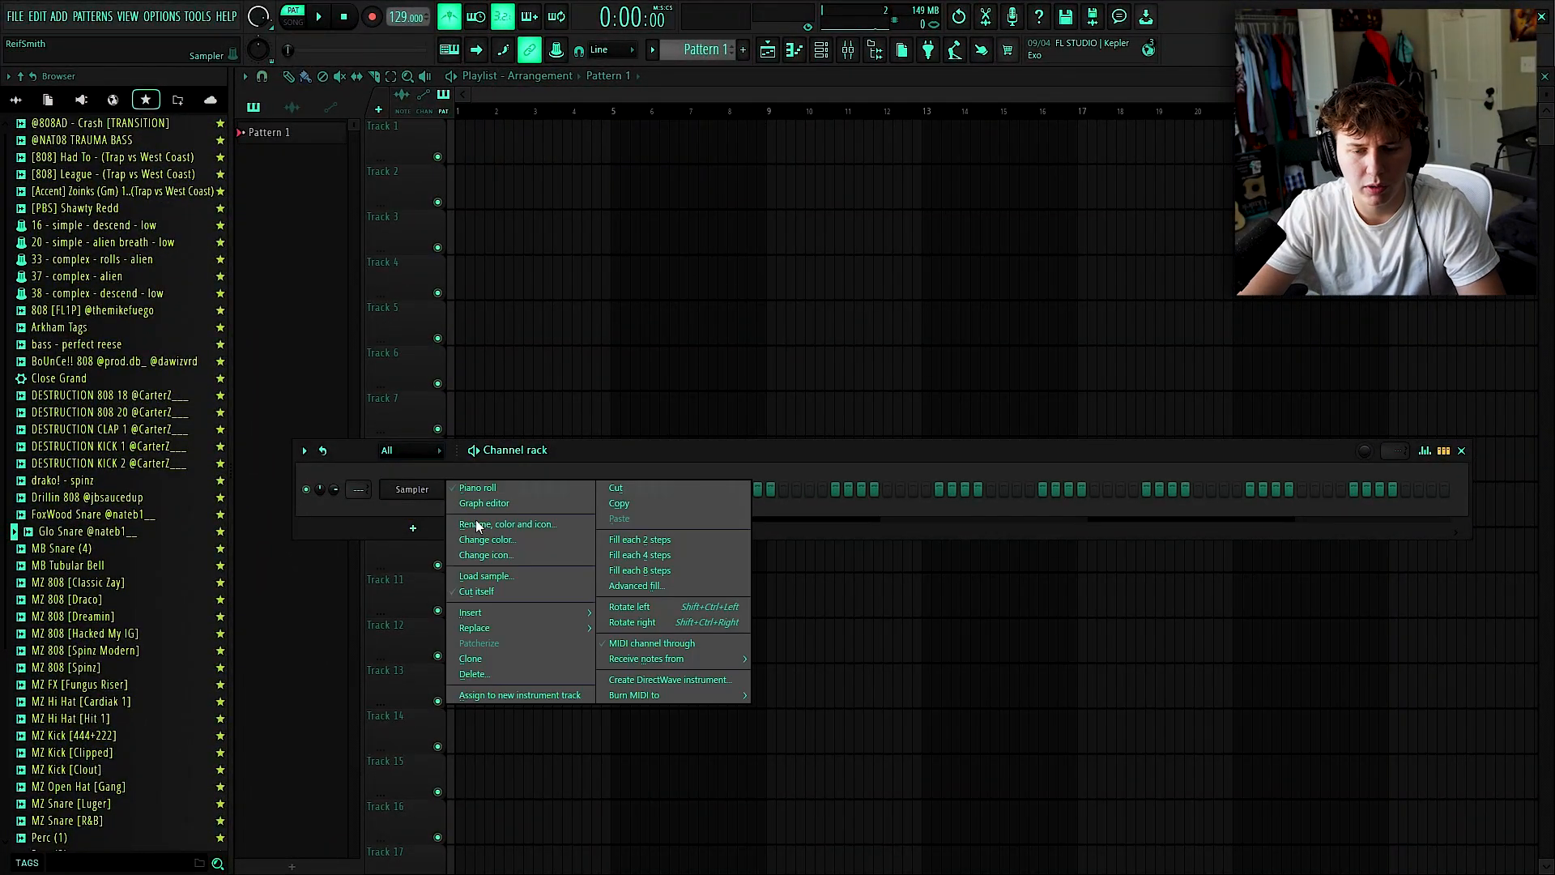
mouse_move(508, 634)
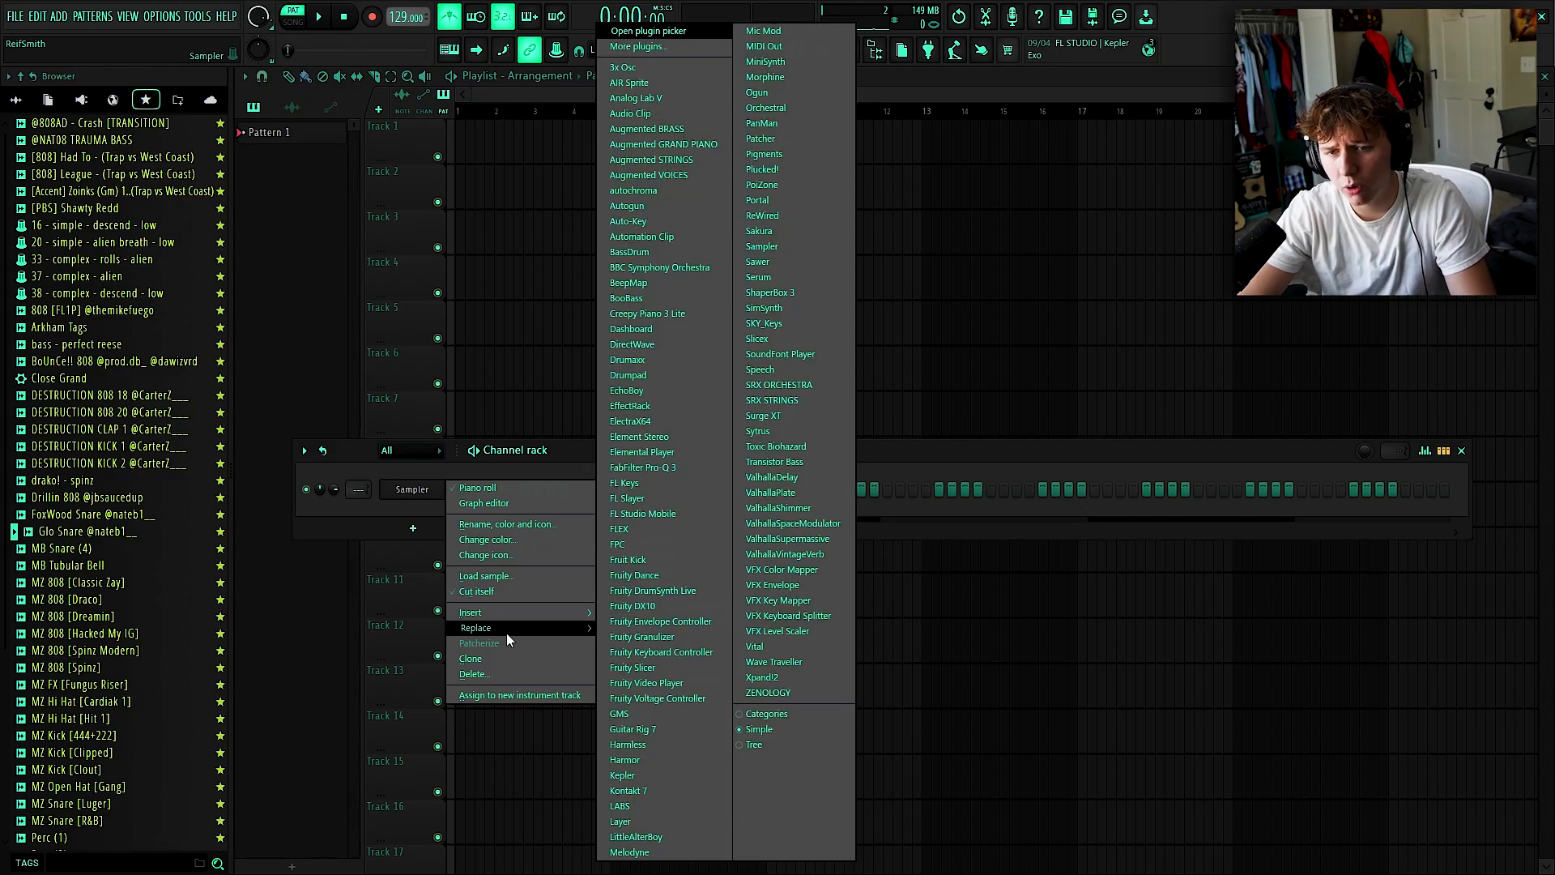
click(679, 97)
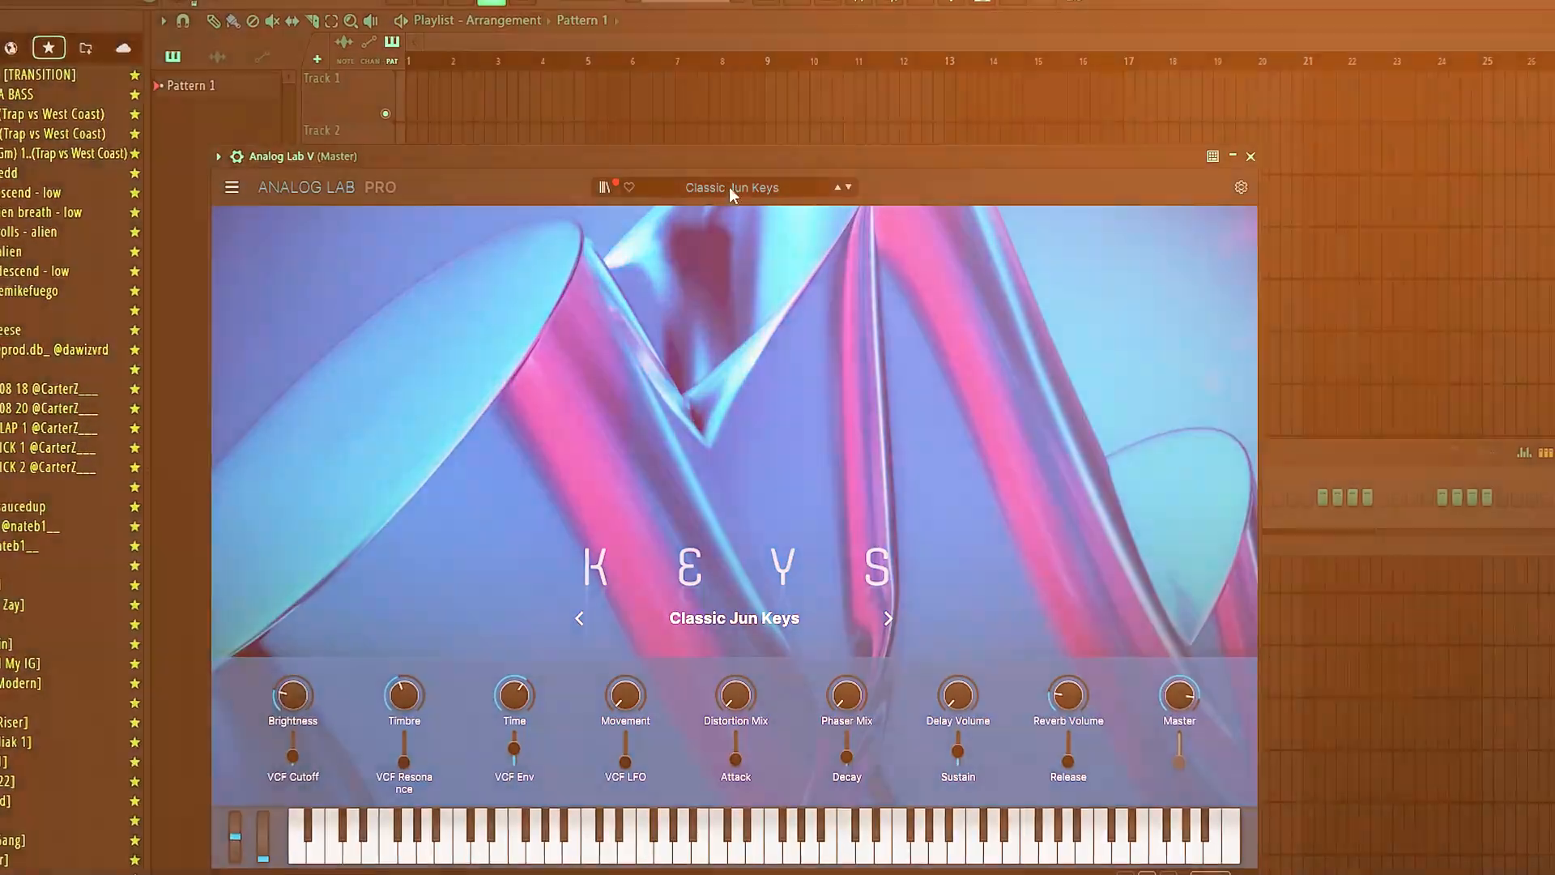
Audition Pad presets in Analog Lab from A Dream Come True onward and load Agressive Sky.
click(732, 220)
scroll(622, 428, down, 3)
click(662, 390)
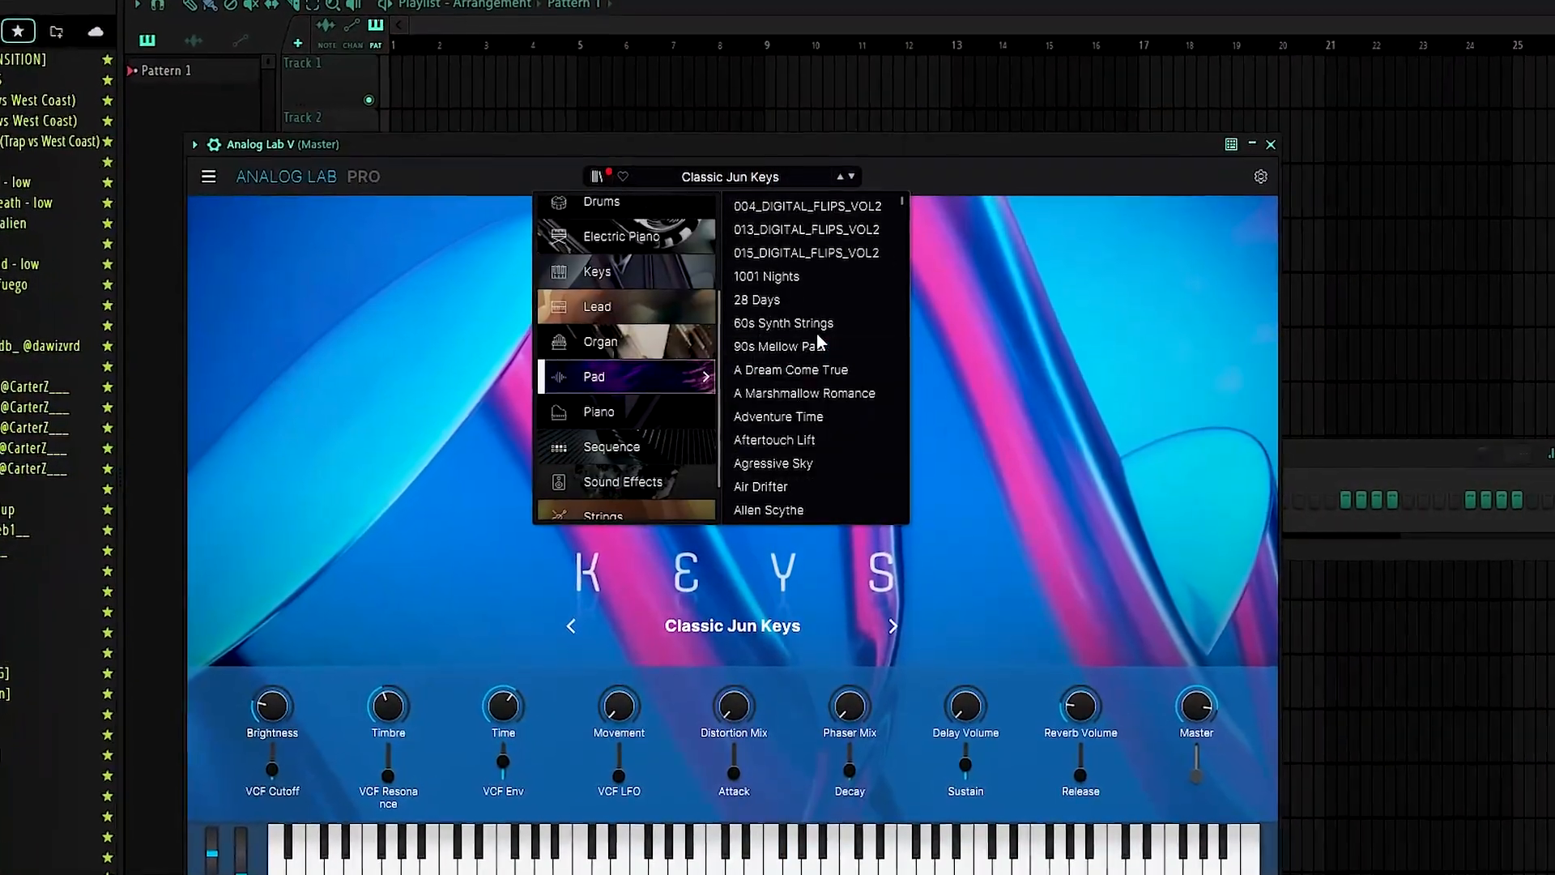
click(790, 369)
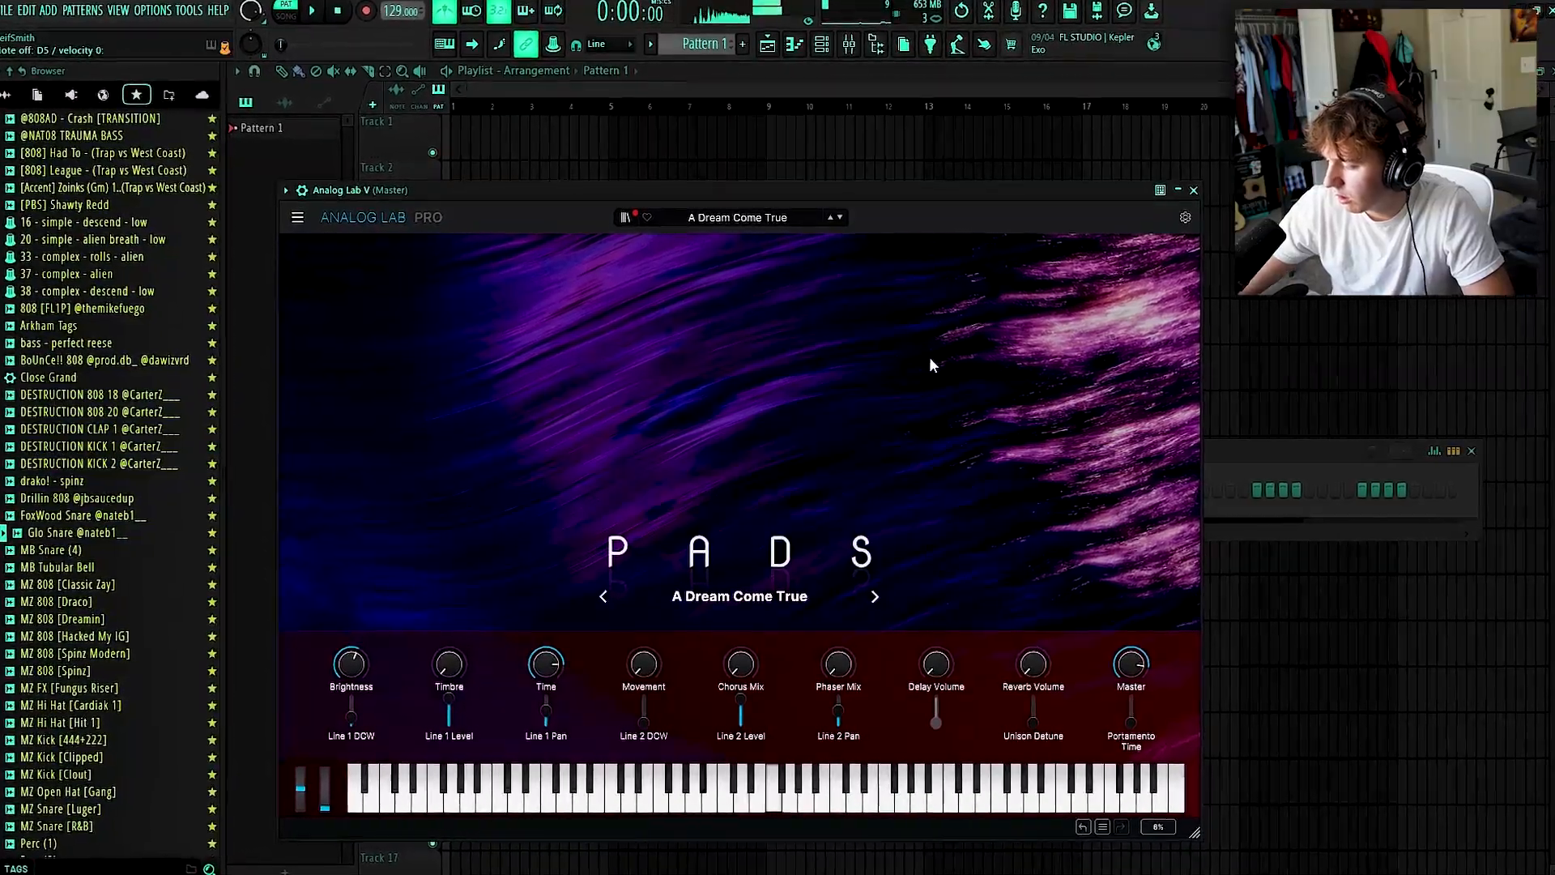
click(840, 217)
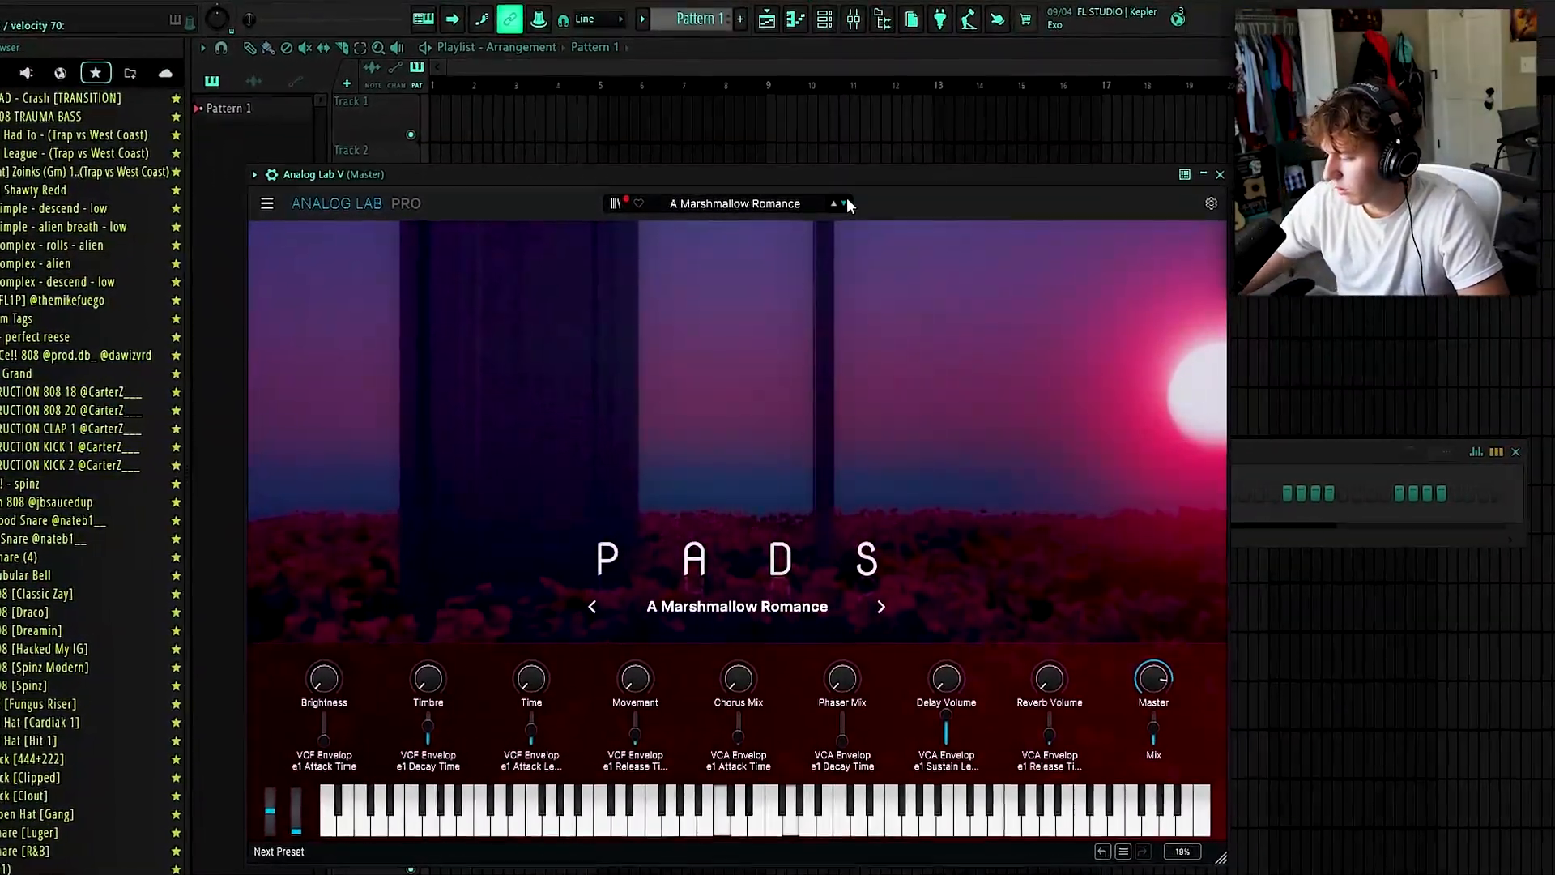
click(847, 201)
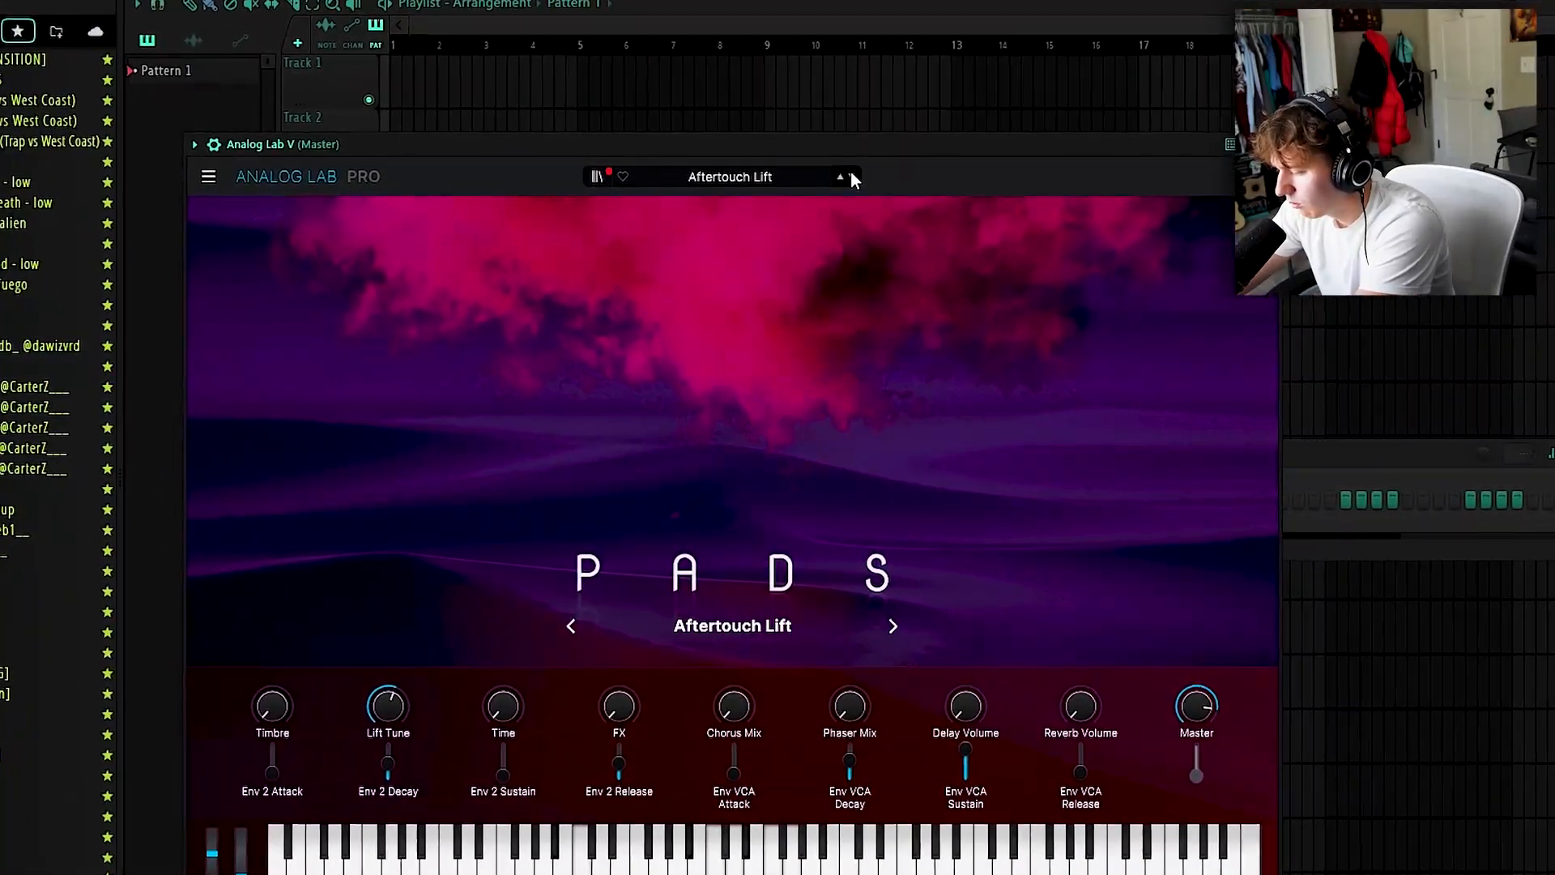
click(853, 174)
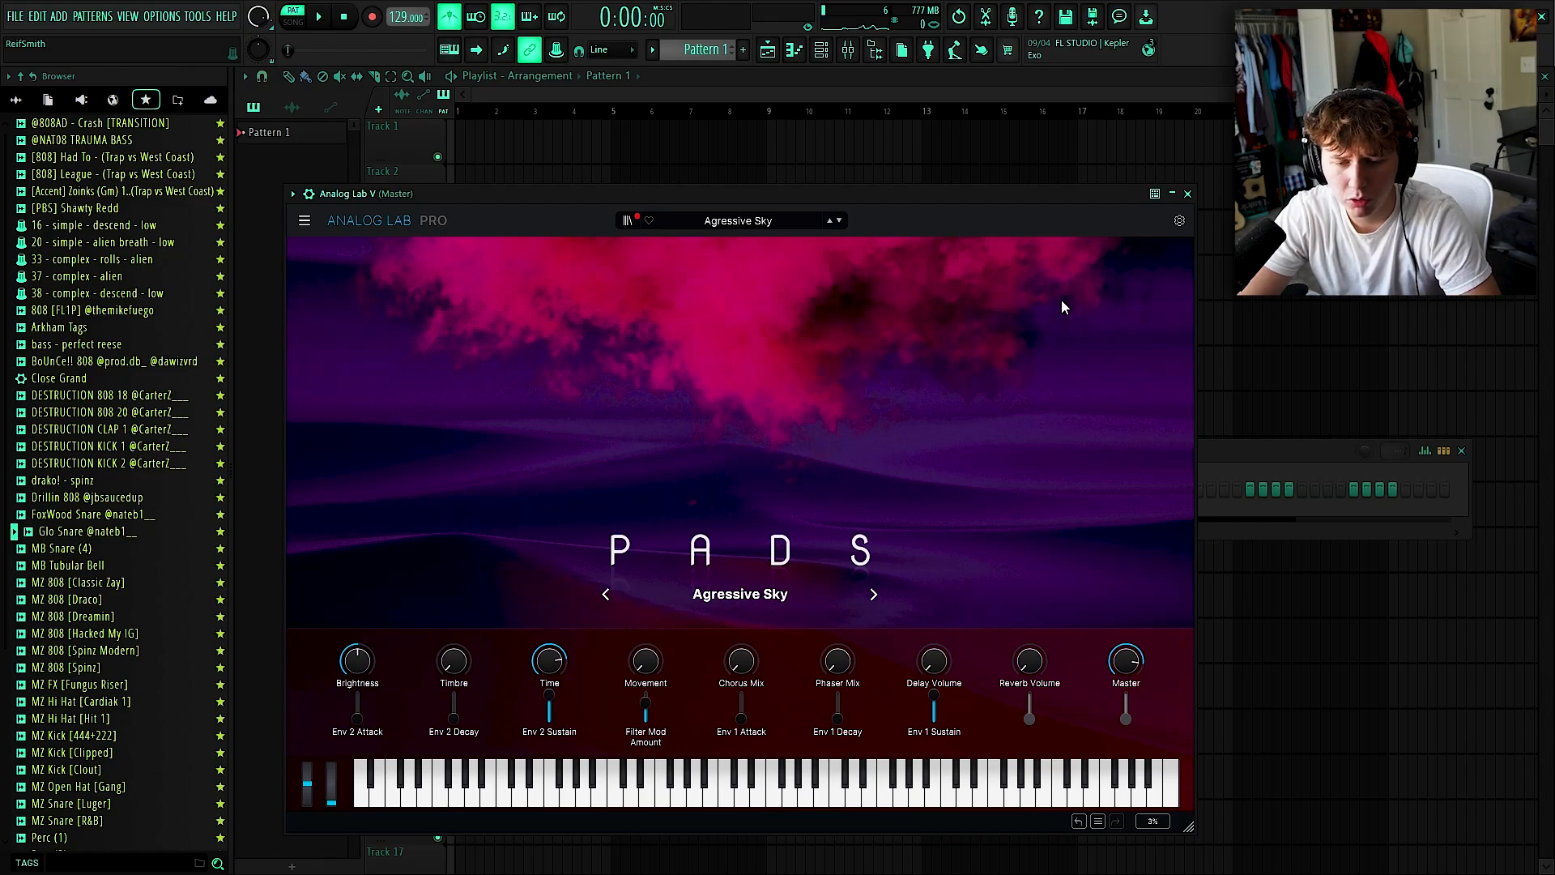
Place Pattern 1 at bar 1 of Track 1 and record sustained pad chords over eight bars.
click(1188, 194)
drag(260, 132, 449, 132)
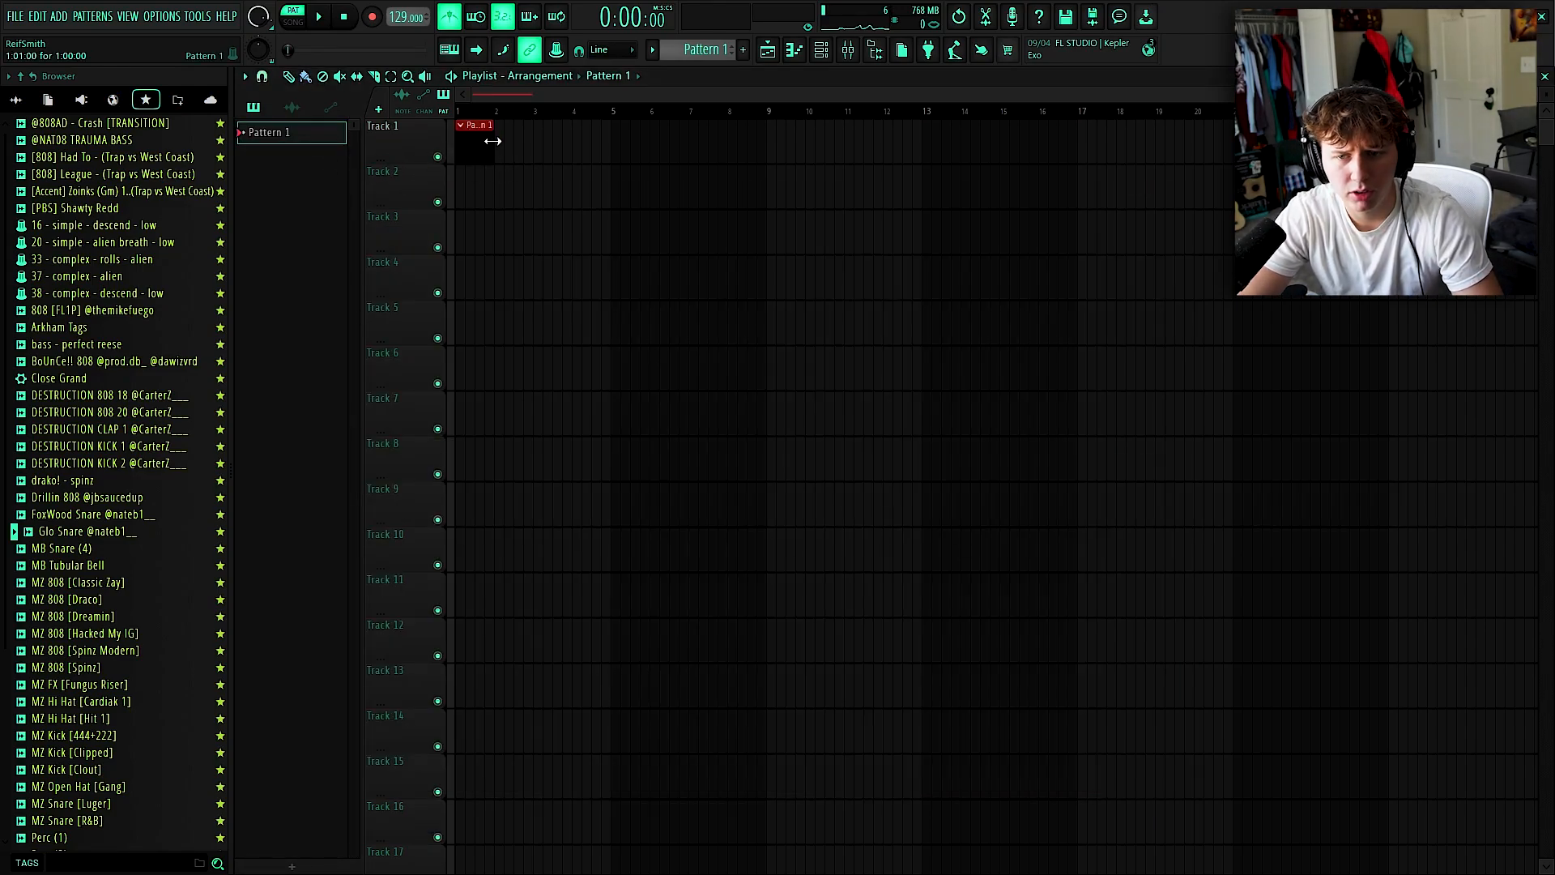
key(space)
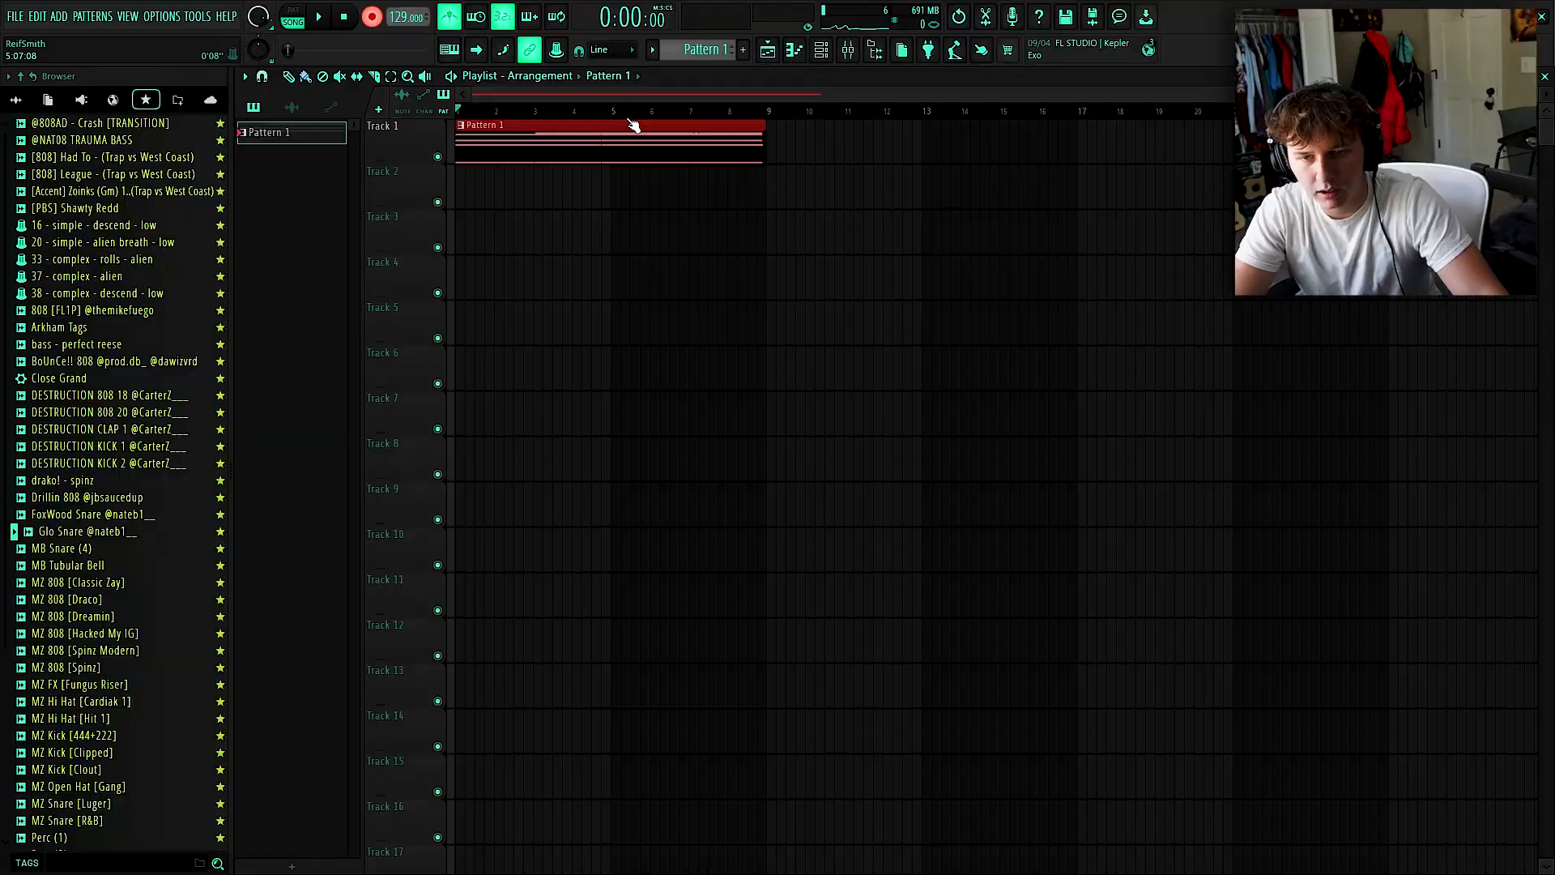
End the first chord's G5 and D#5 notes at bar 3 in the piano roll and align the second chord's notes to start there.
double_click(635, 121)
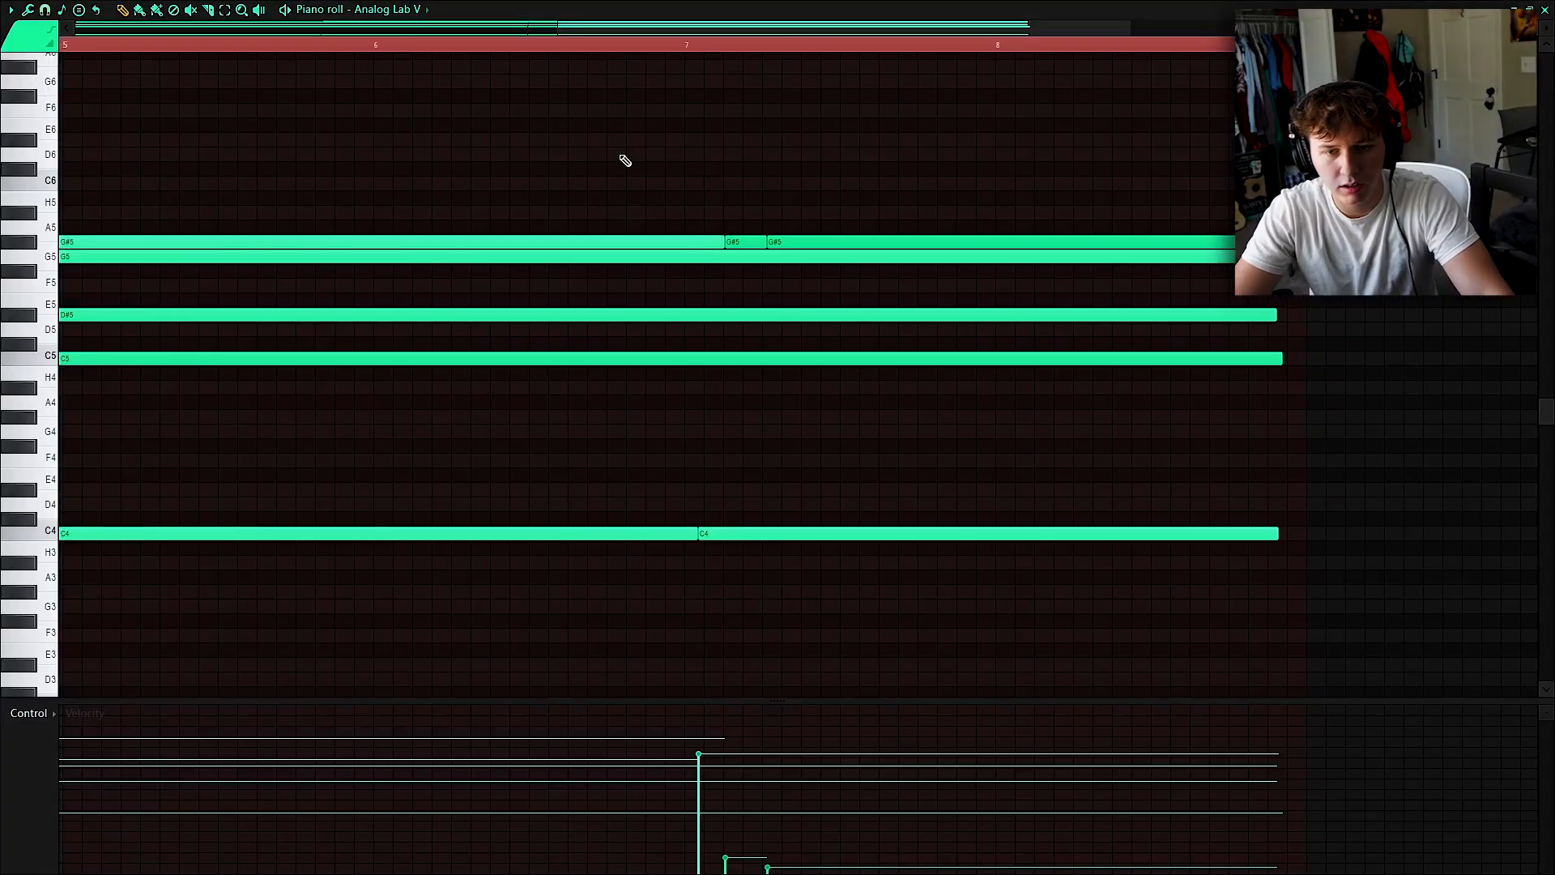
scroll(599, 431, down, 3)
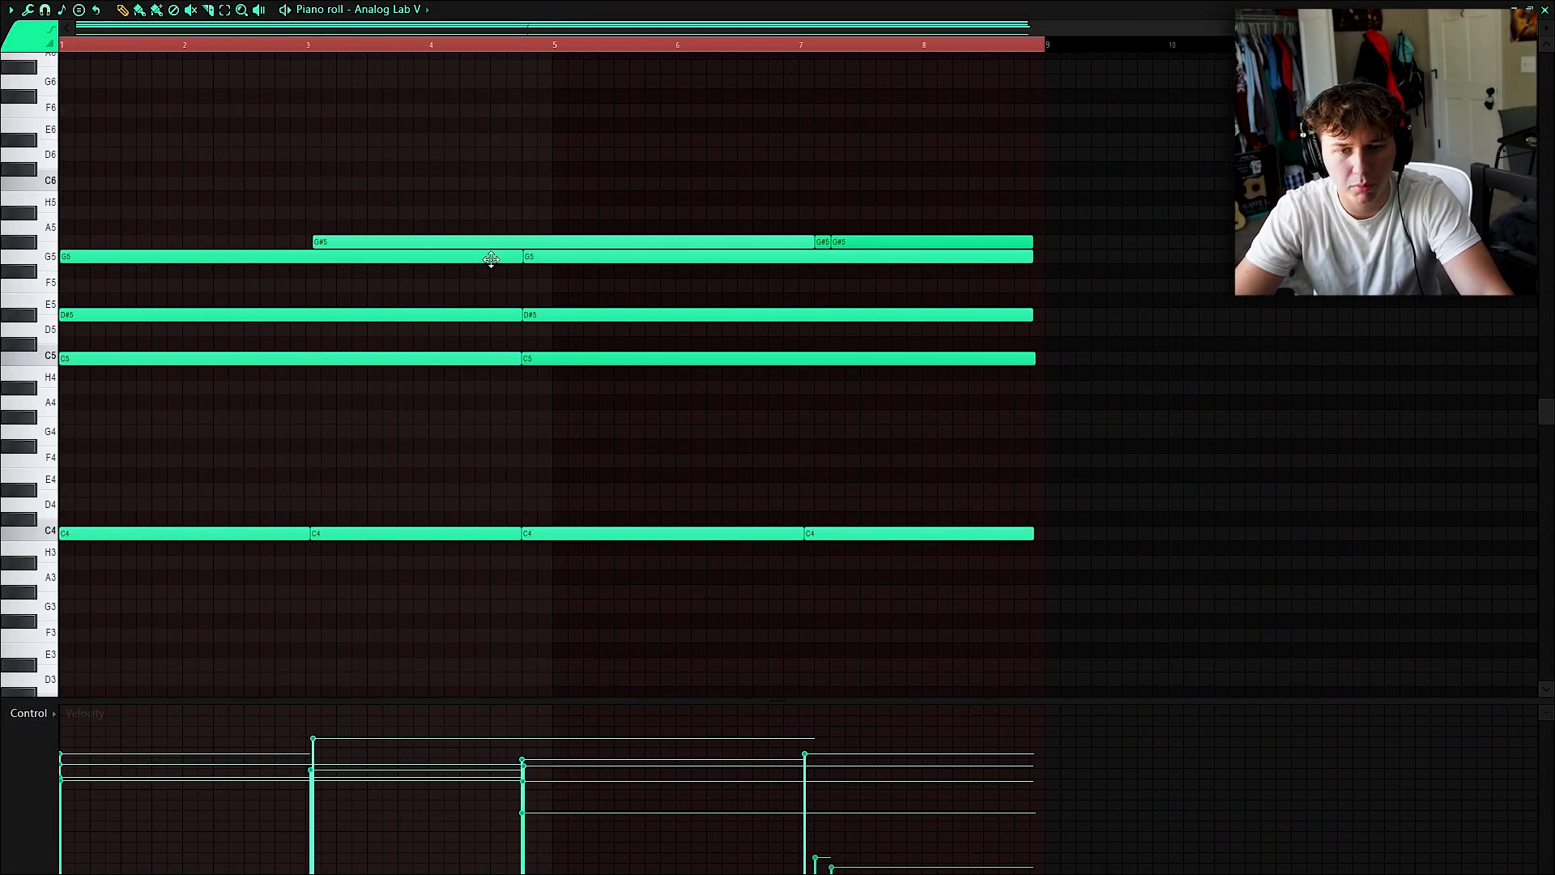
drag(465, 258, 383, 568)
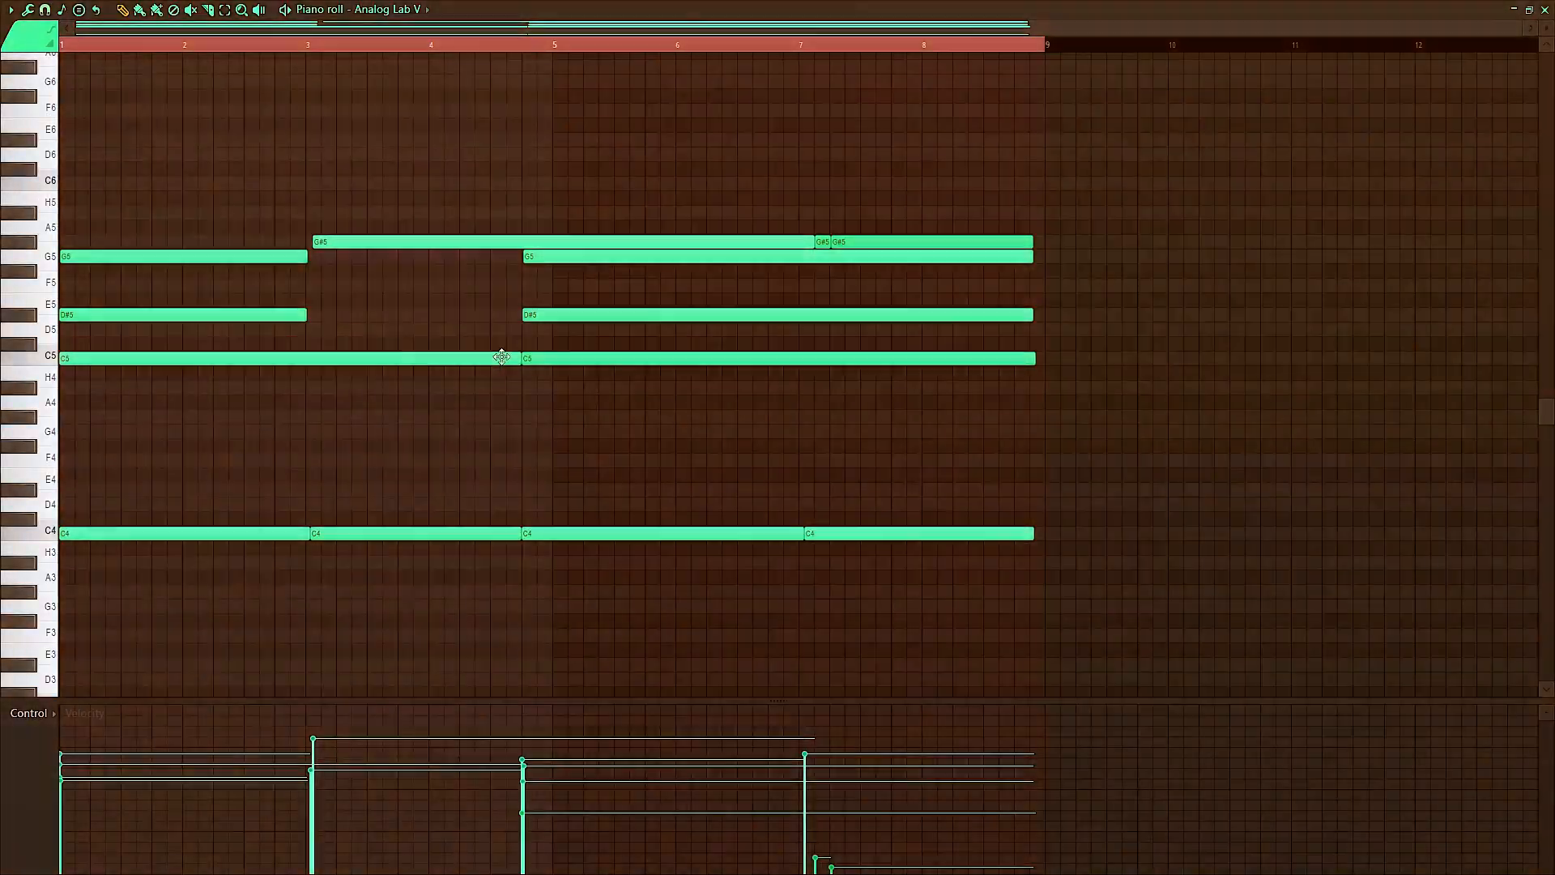
drag(307, 344, 307, 377)
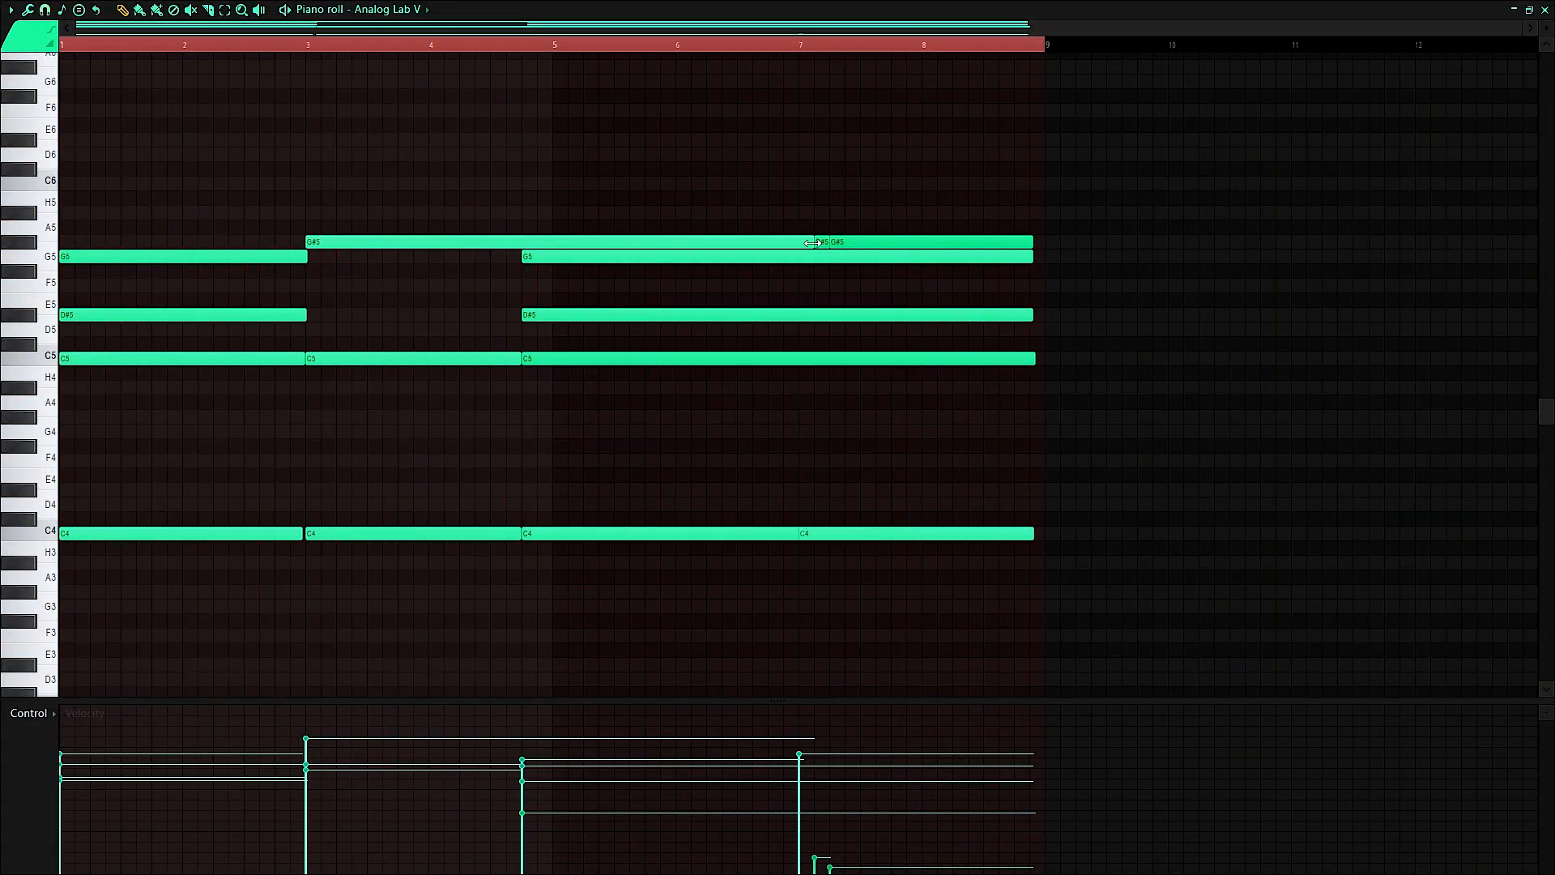
Cut the recorded chords off at bar 5, repeat the four-bar progression through bar 8, and save the project as a new file.
ctrl+drag(594, 447, 859, 541)
key(Delete)
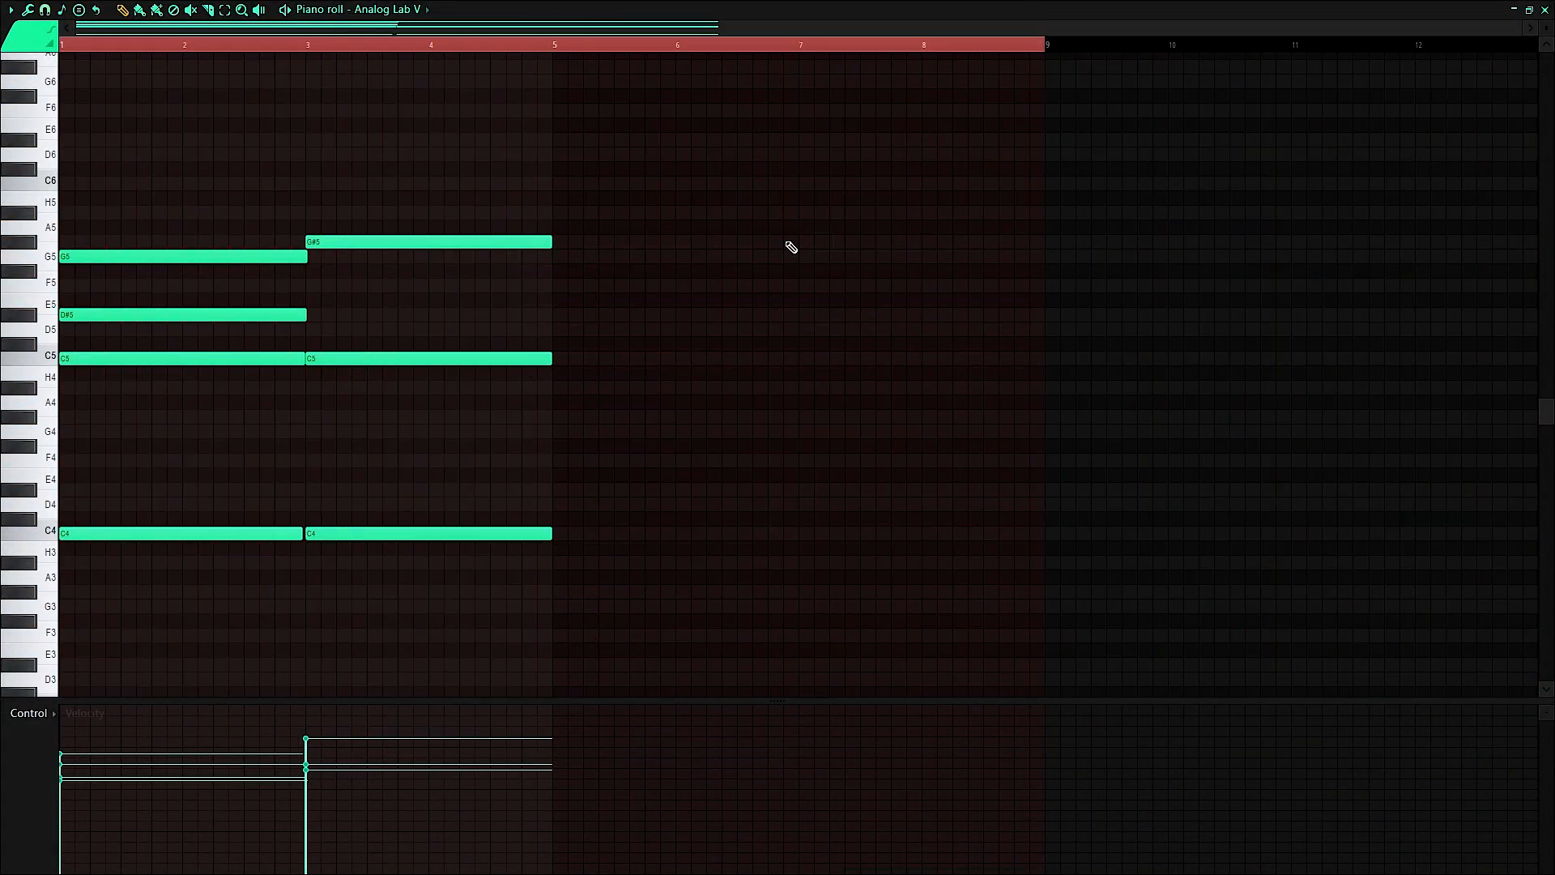
drag(673, 533, 555, 533)
key(ctrl+shift+s)
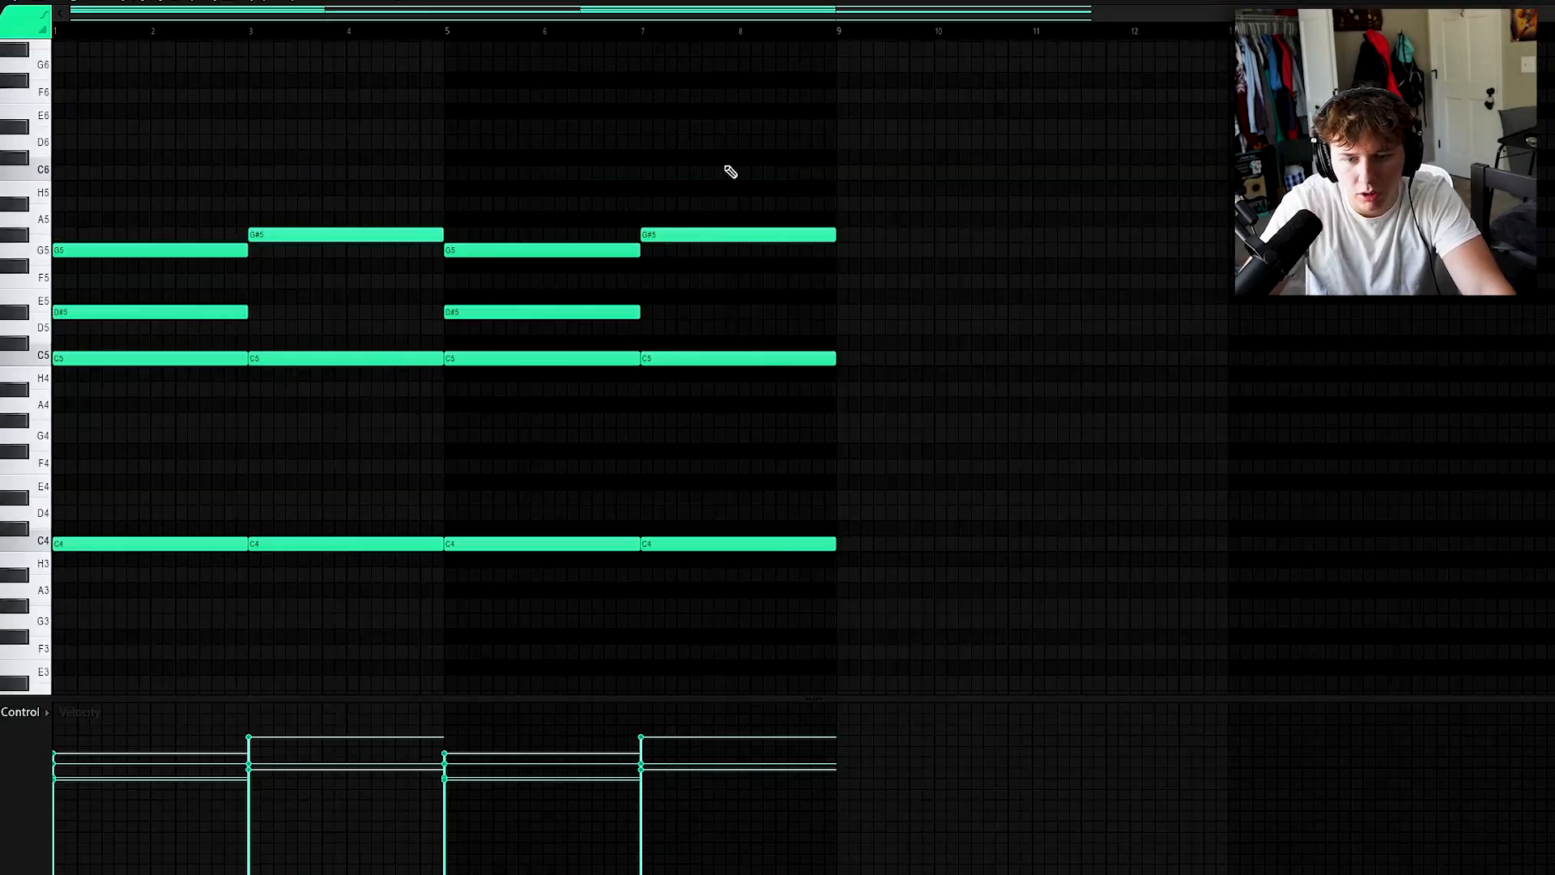
Add a two-bar D#5 note to the chords starting at bars 3 and 7 while checking playback.
key(space)
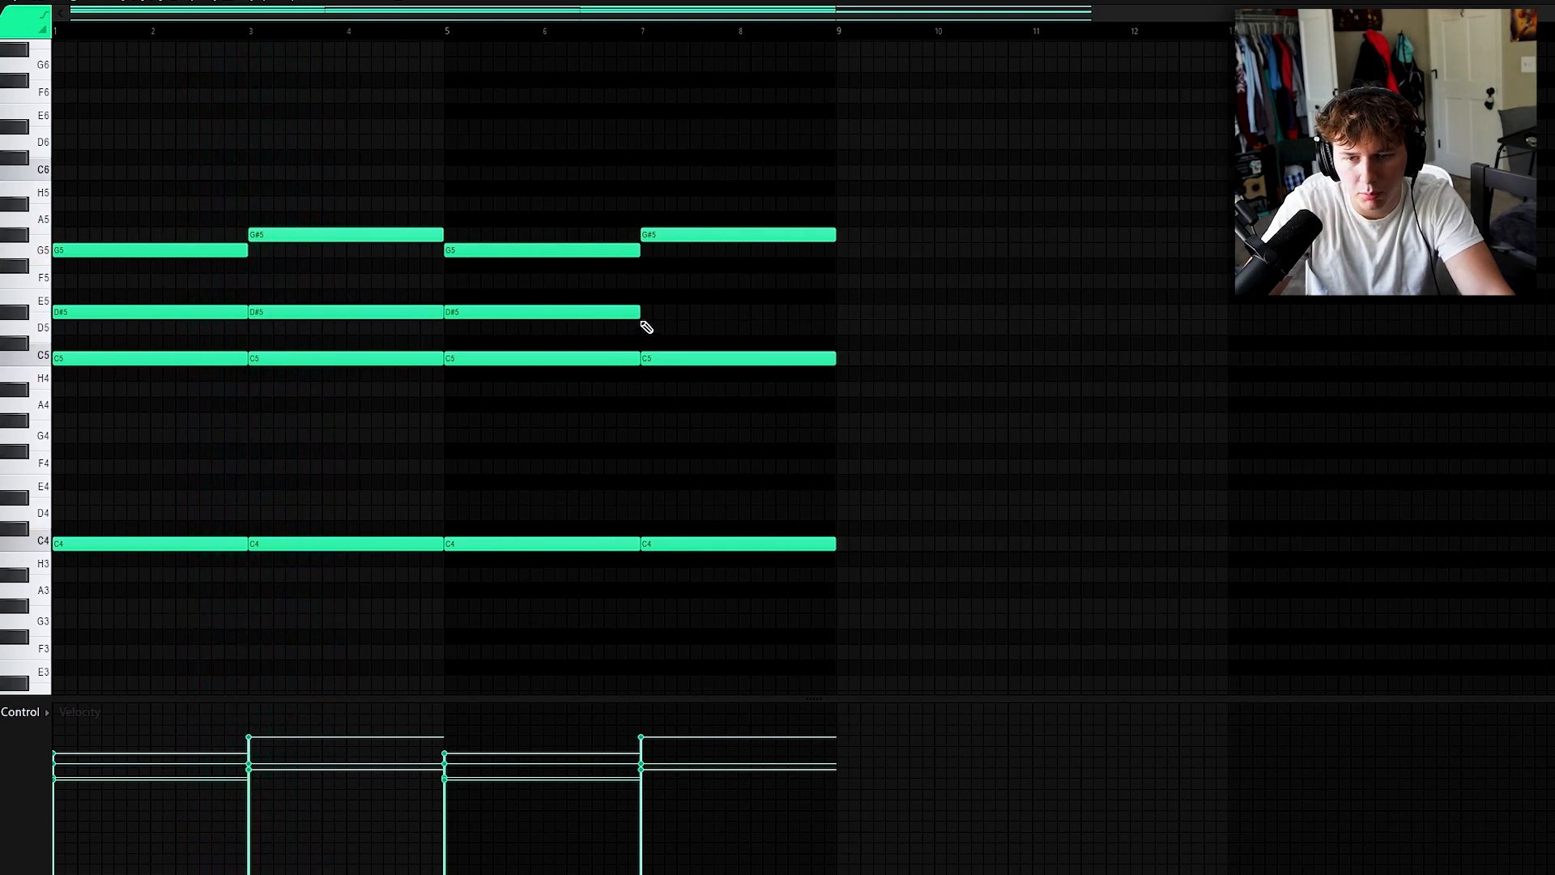
click(708, 312)
shift+click(340, 308)
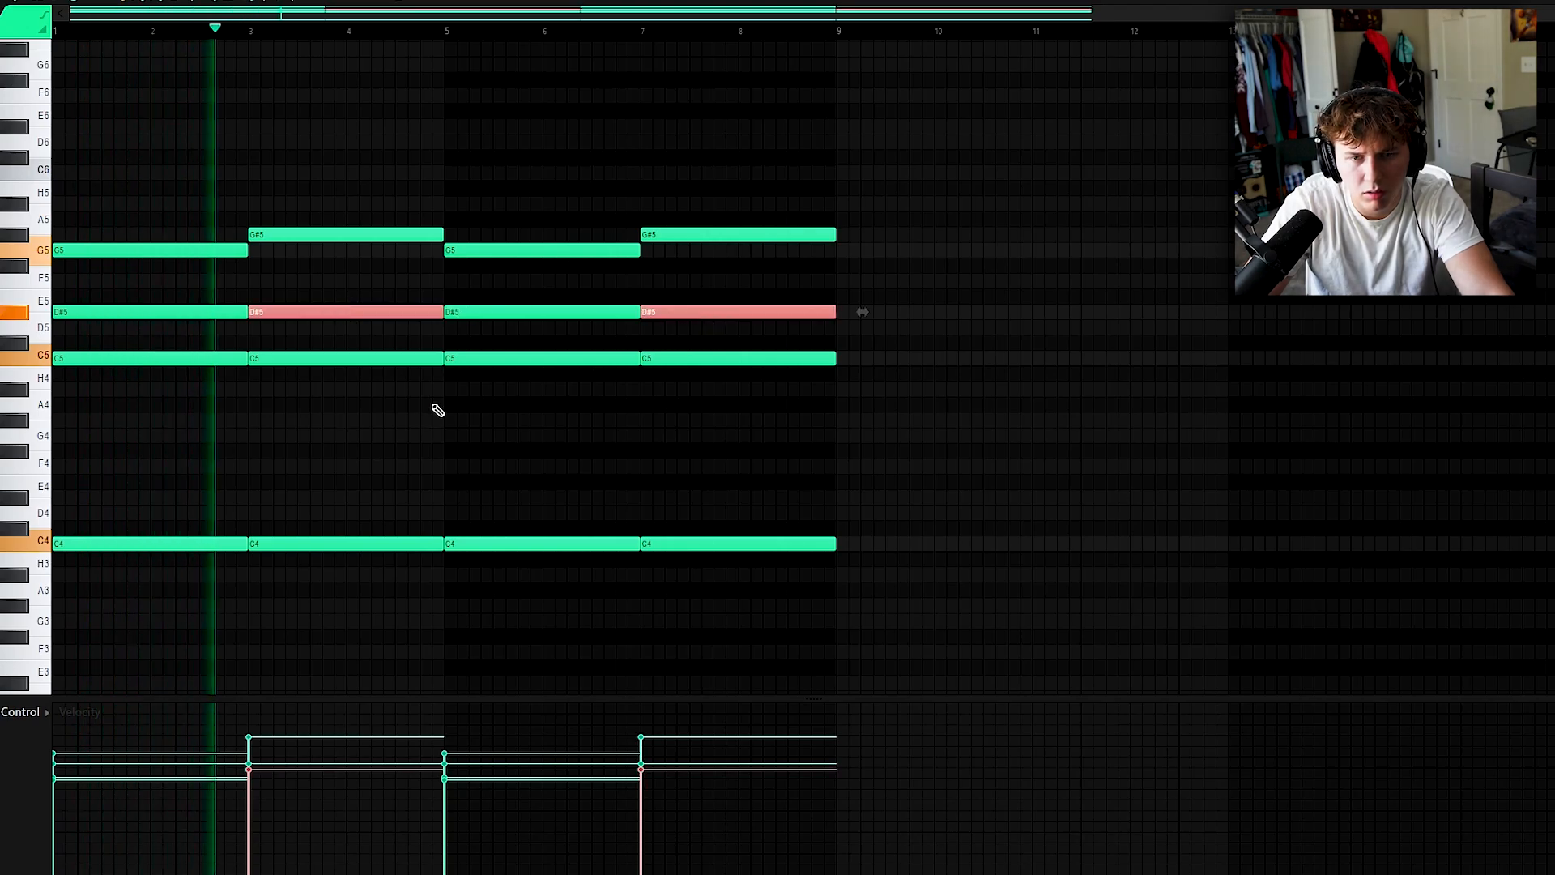
ctrl+click(473, 415)
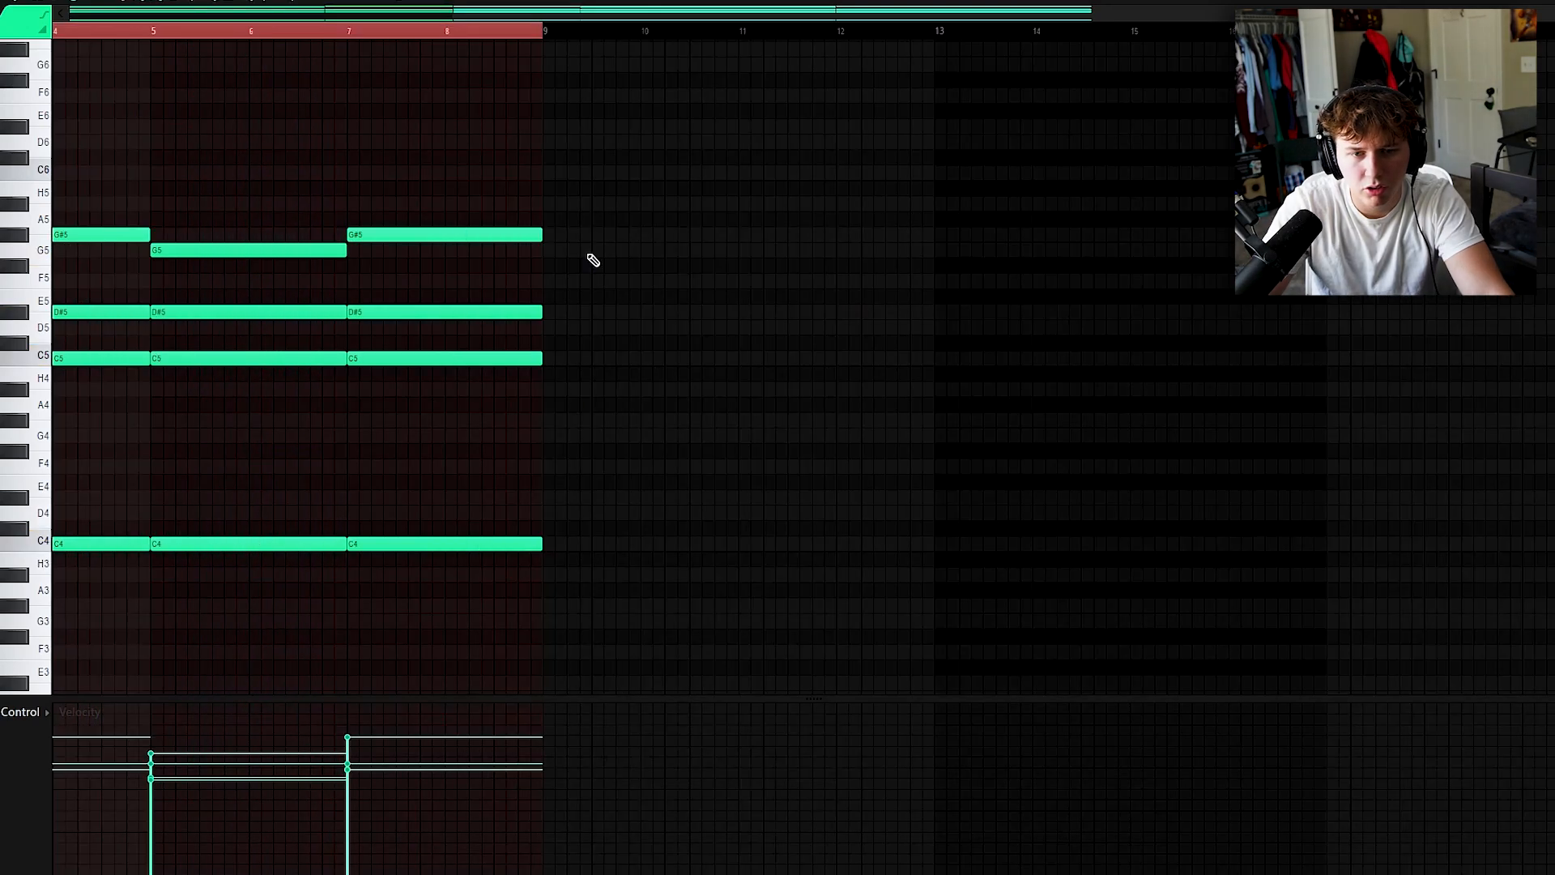
Transpose the whole chord progression up three semitones and listen to it.
ctrl+right_click(591, 260)
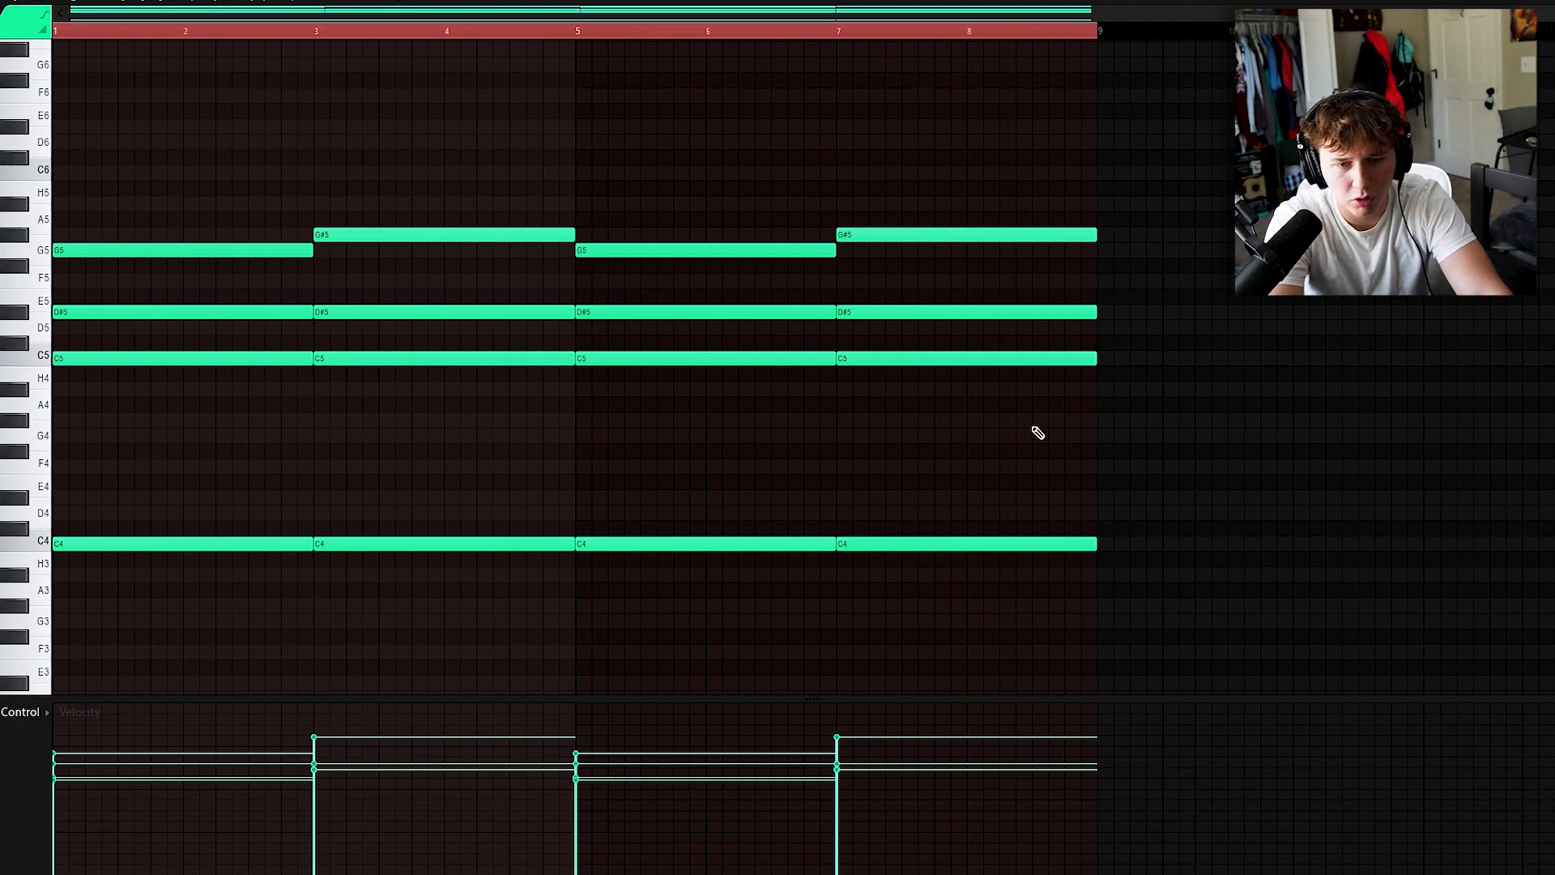
key(Up)
key(Up)
key(Up)
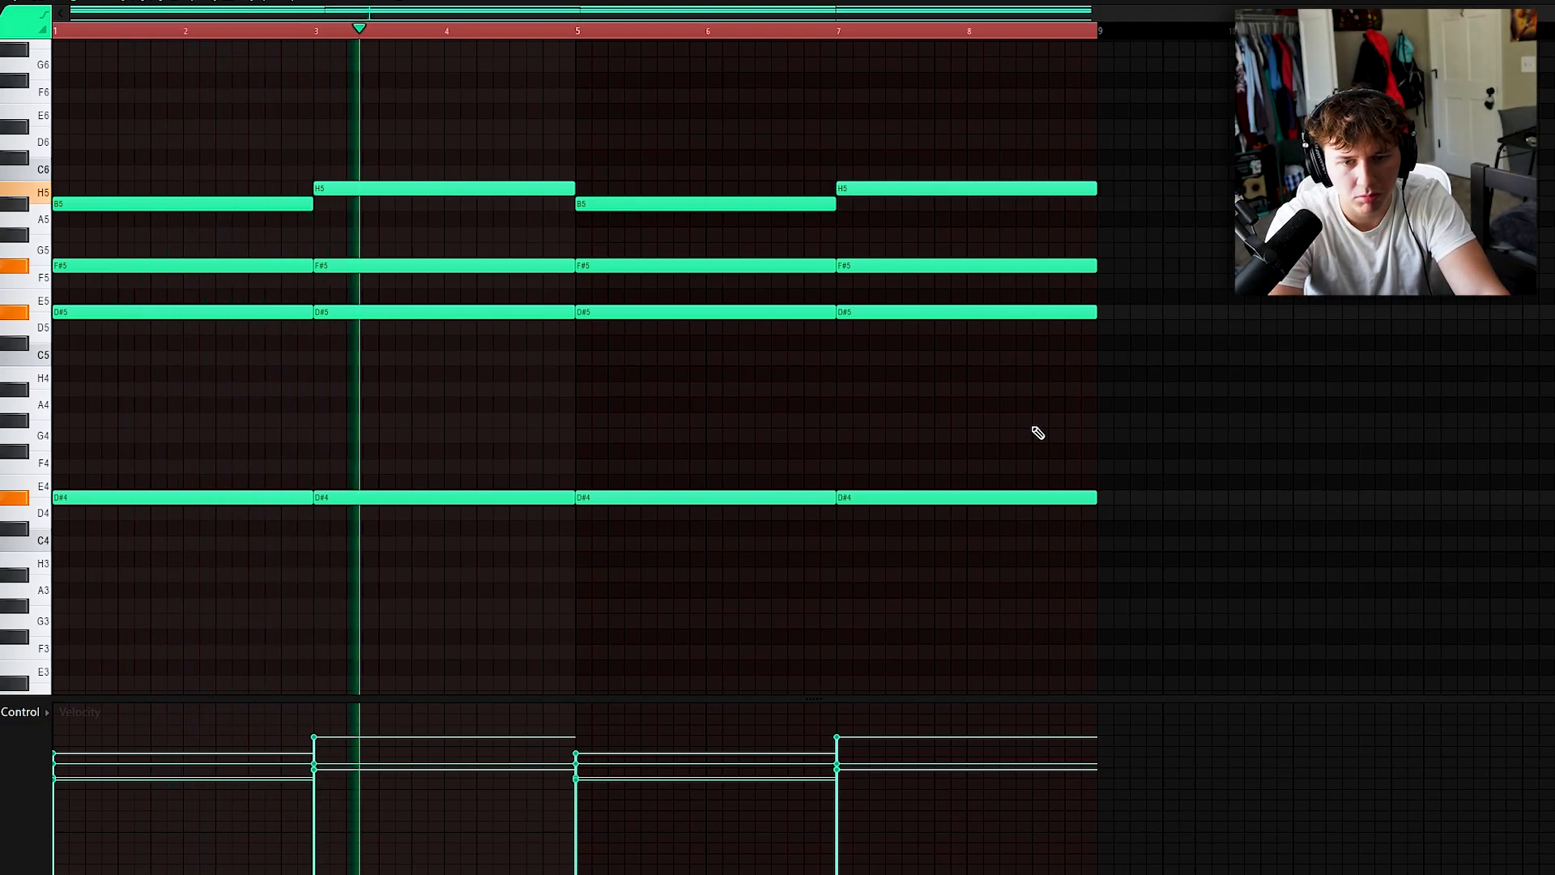
key(space)
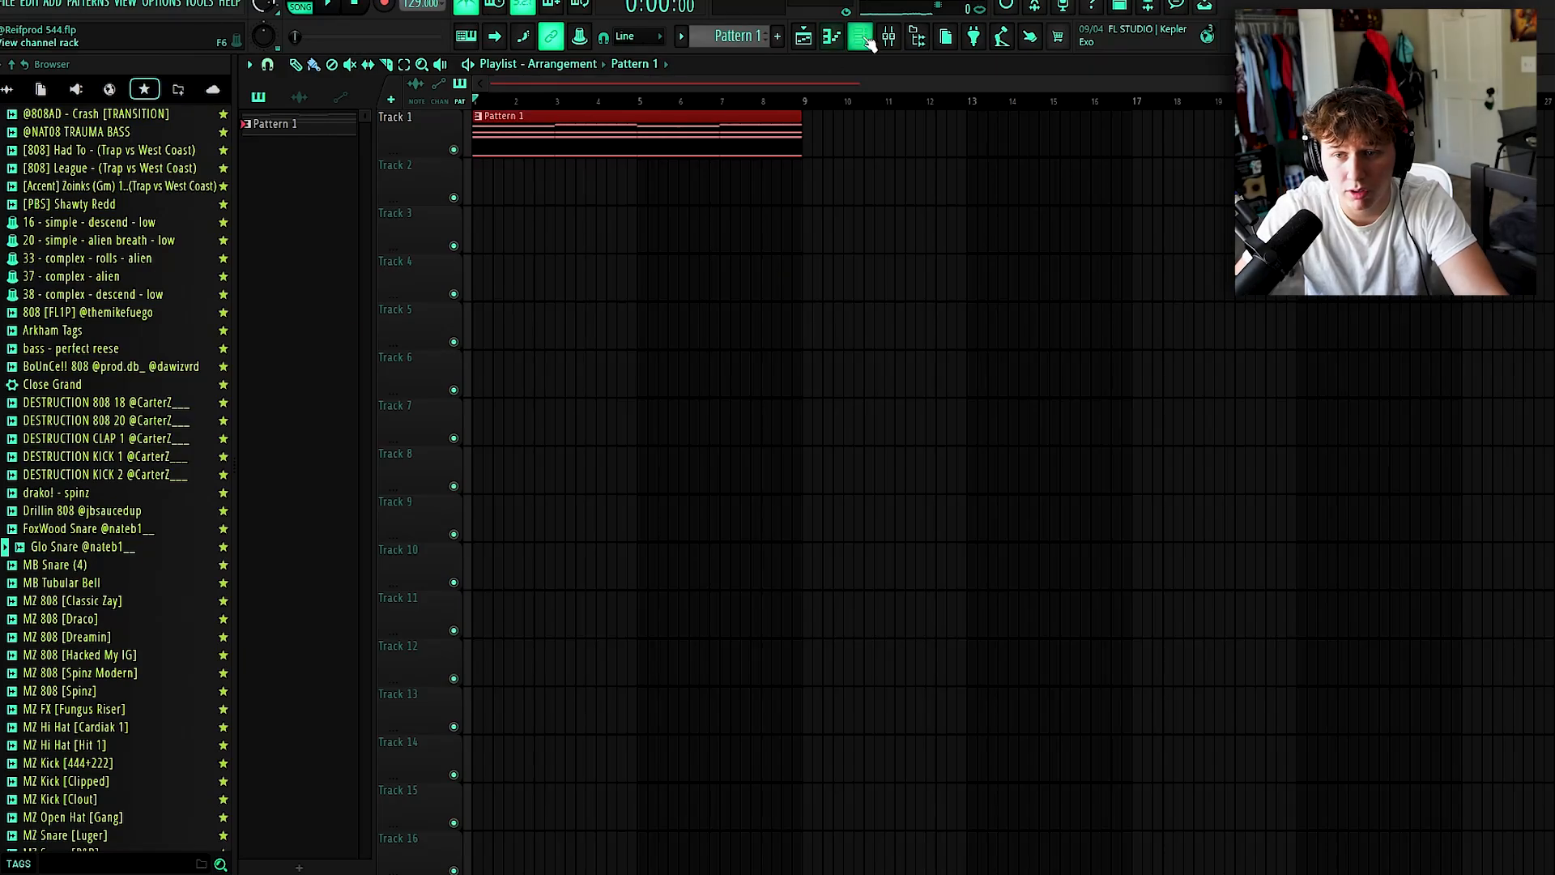
Switch the Analog Lab V pad preset to Ambient Dawn during playback and adjust its Brightness.
click(864, 39)
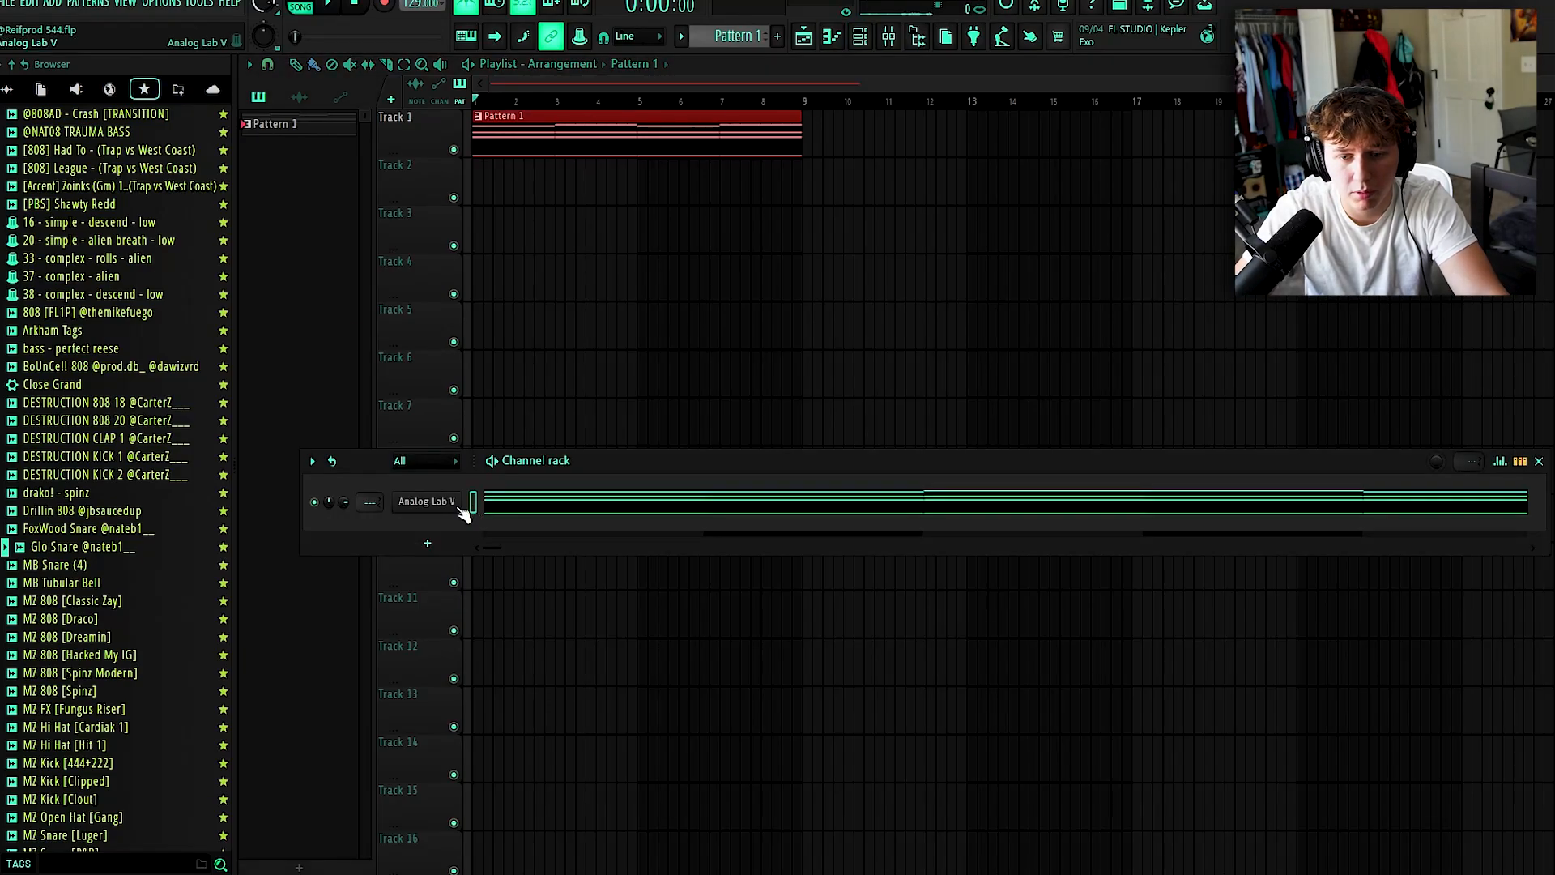
click(455, 503)
click(886, 218)
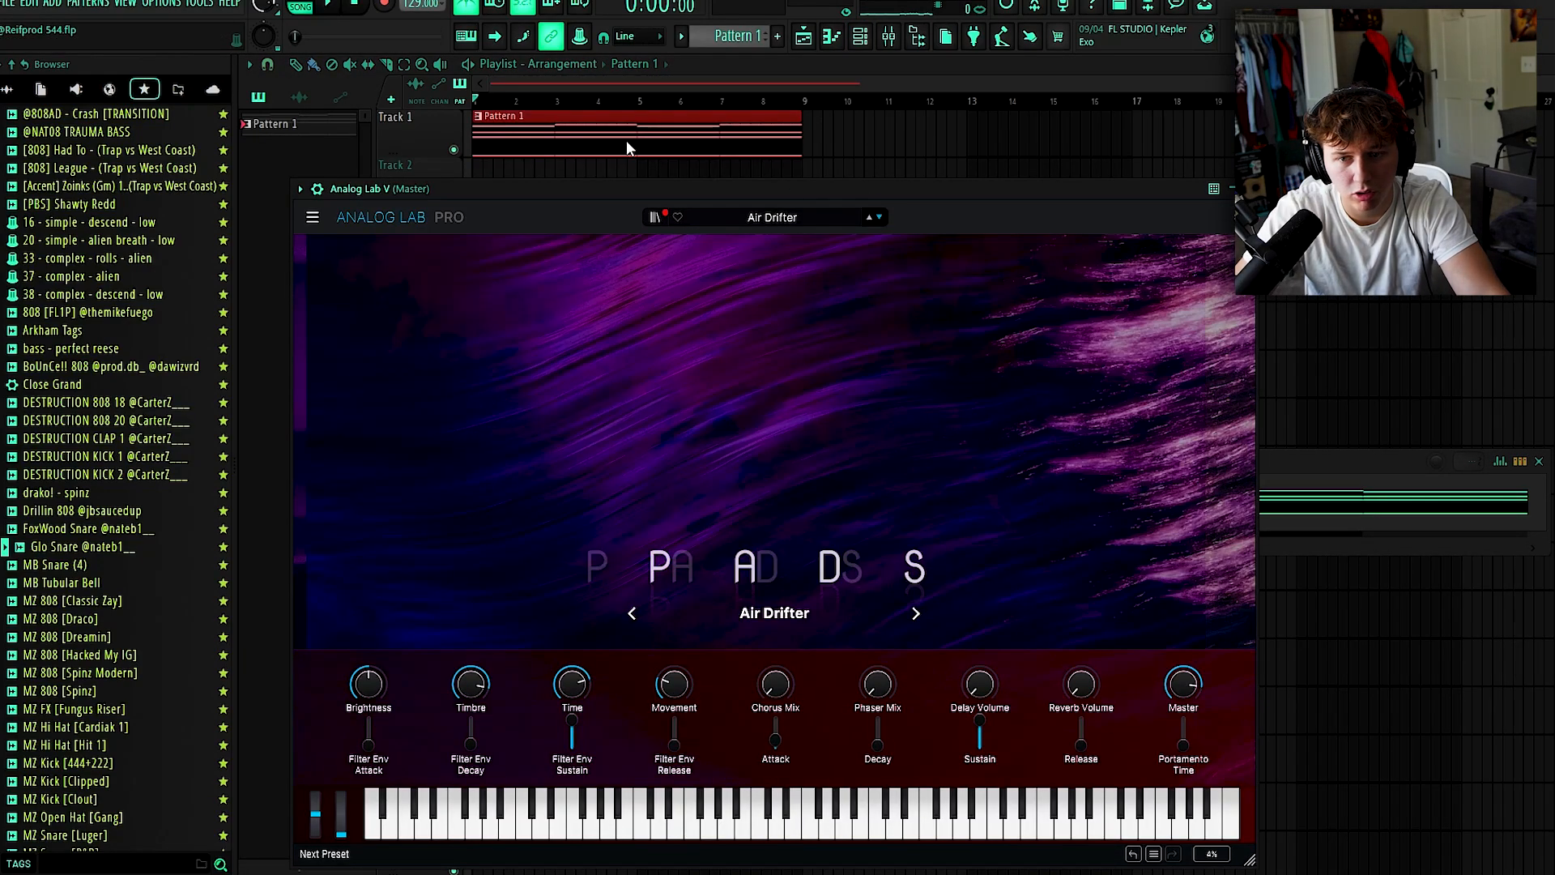
key(space)
click(881, 212)
click(882, 211)
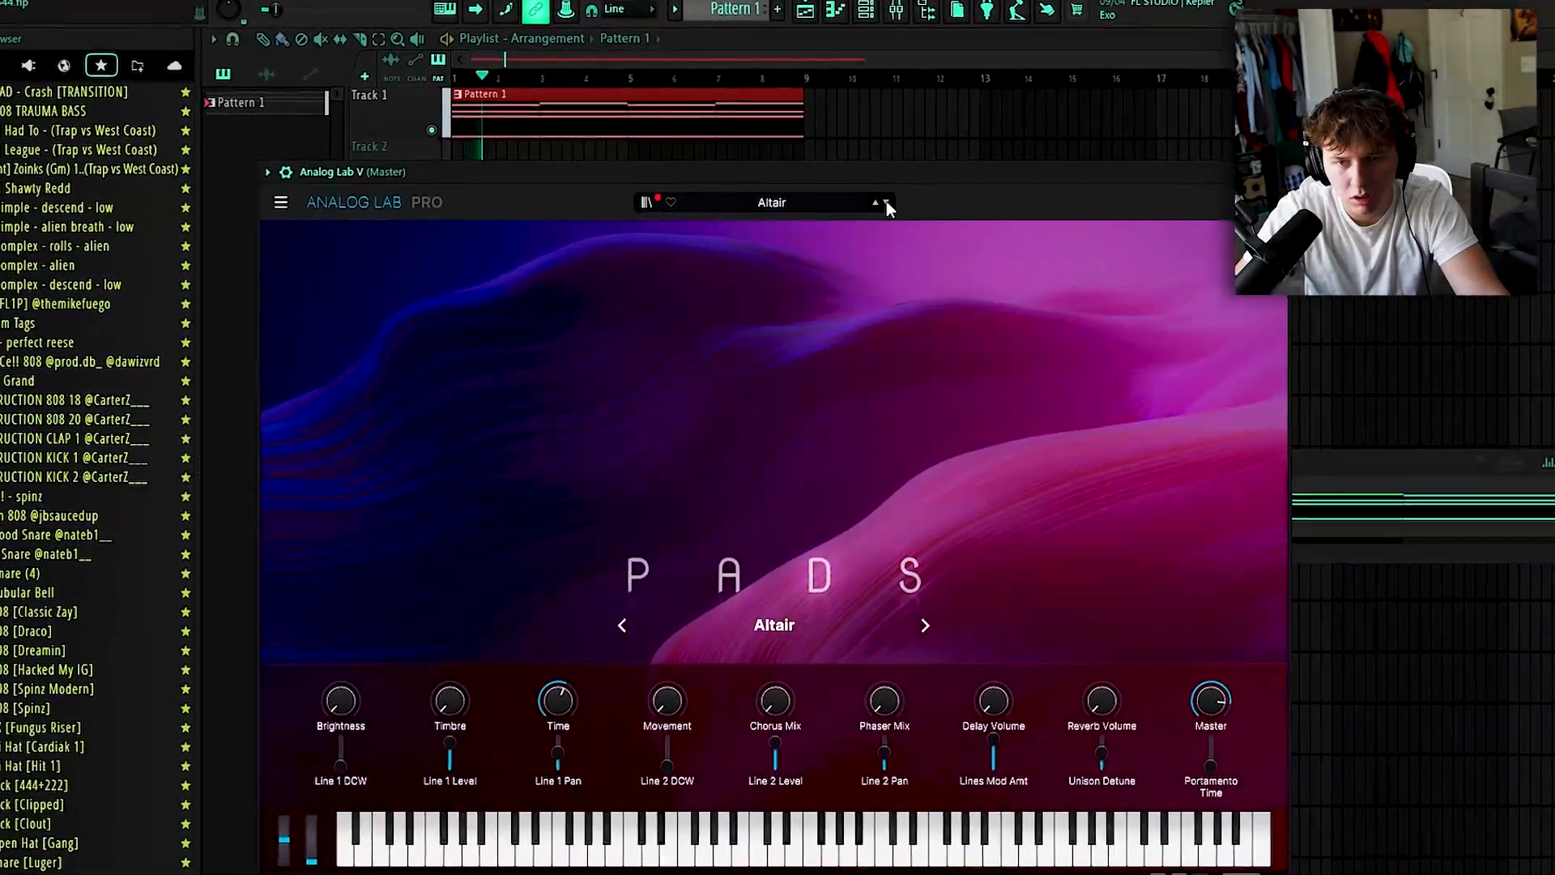
click(884, 207)
click(888, 197)
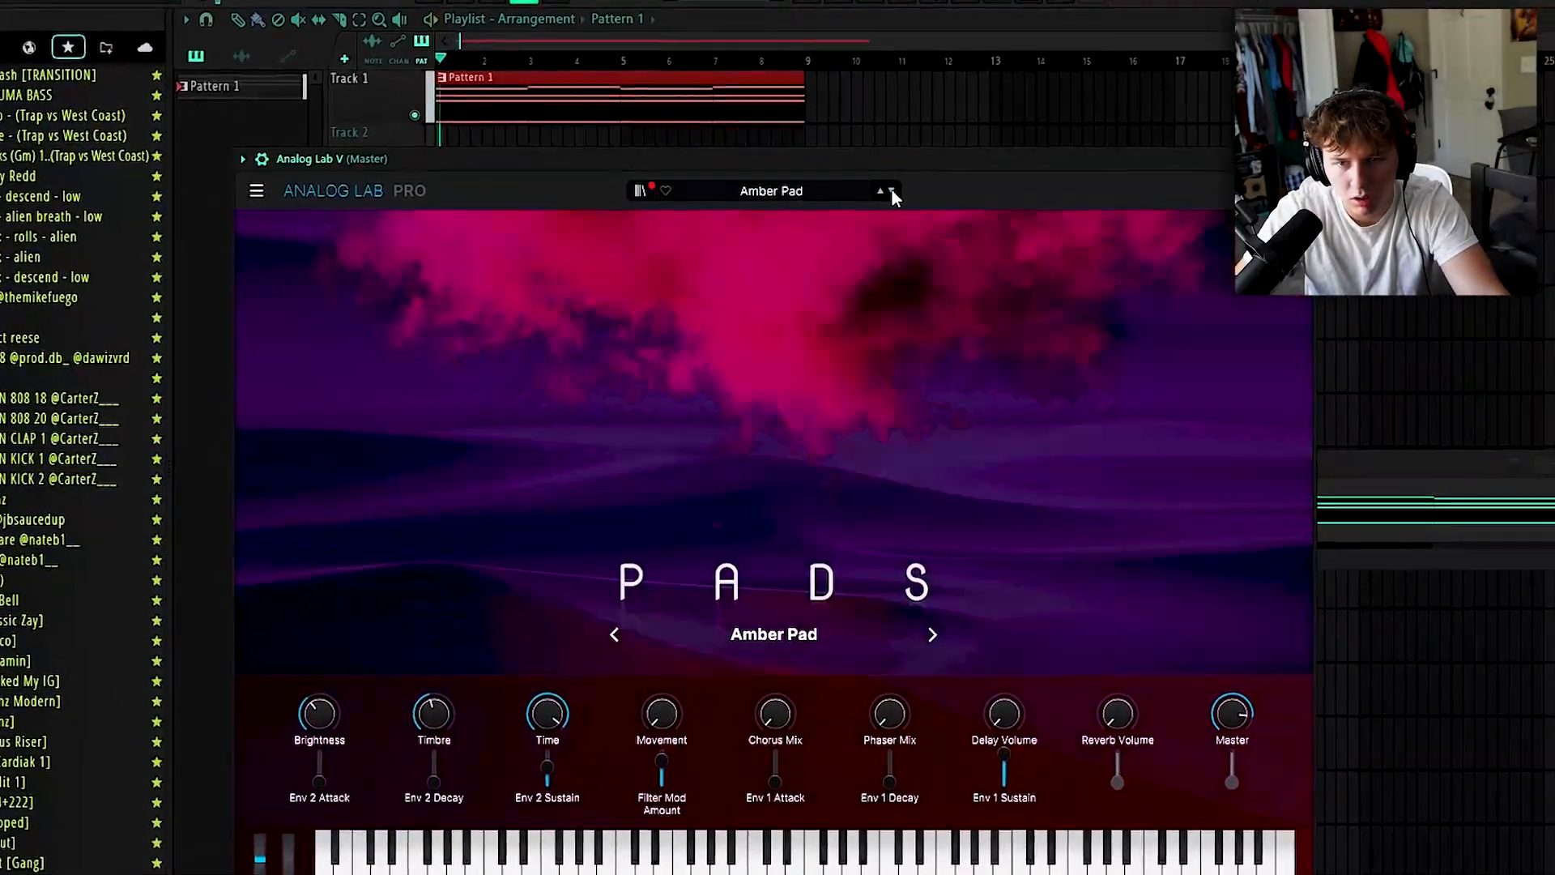
click(894, 185)
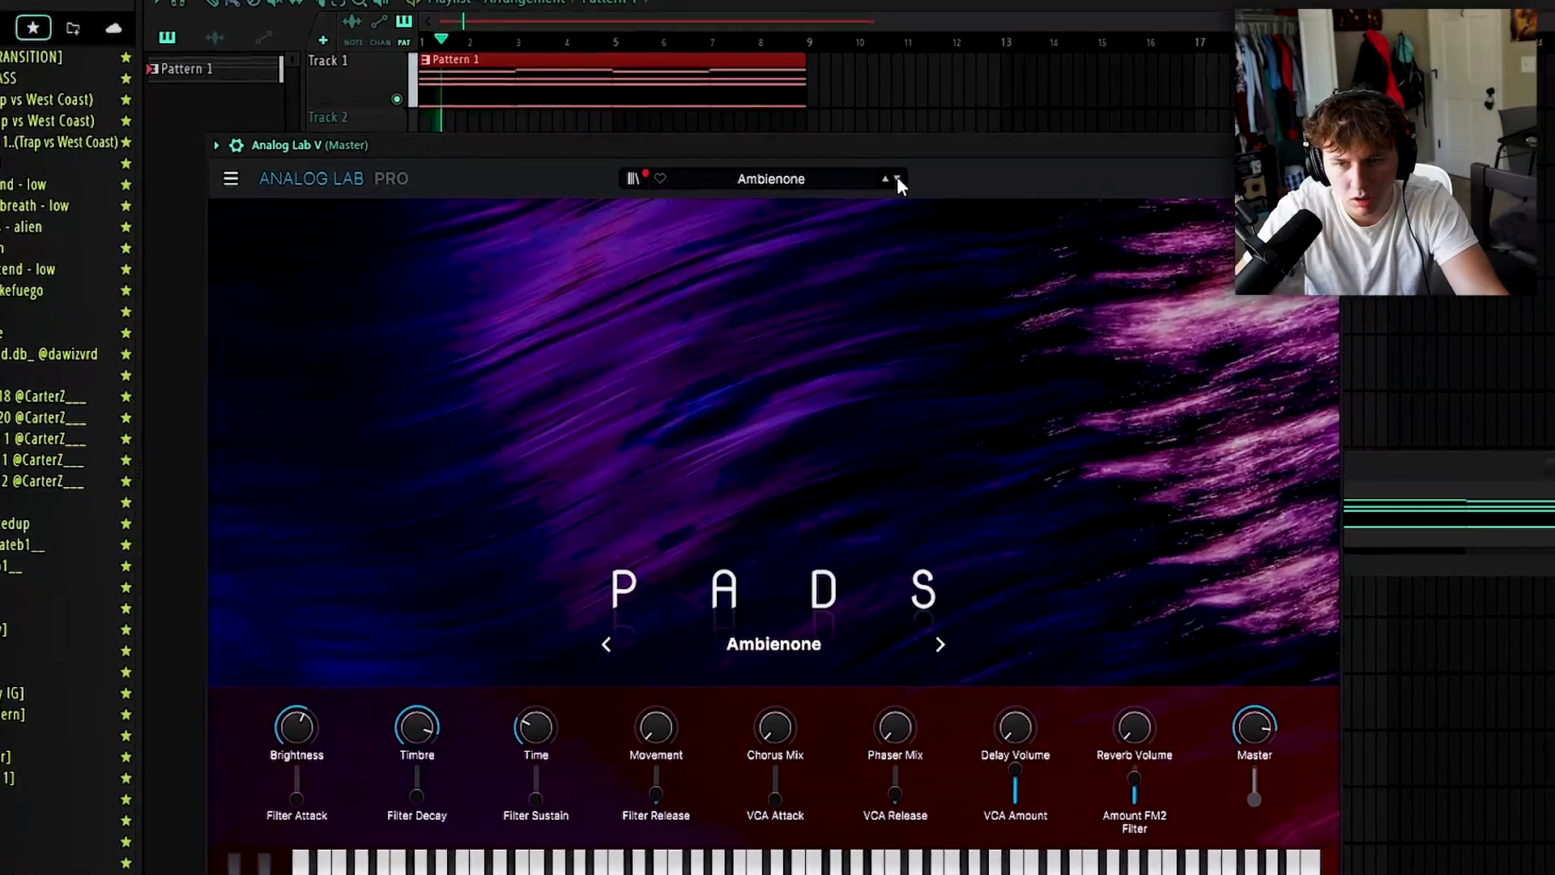
click(894, 184)
drag(285, 733, 548, 642)
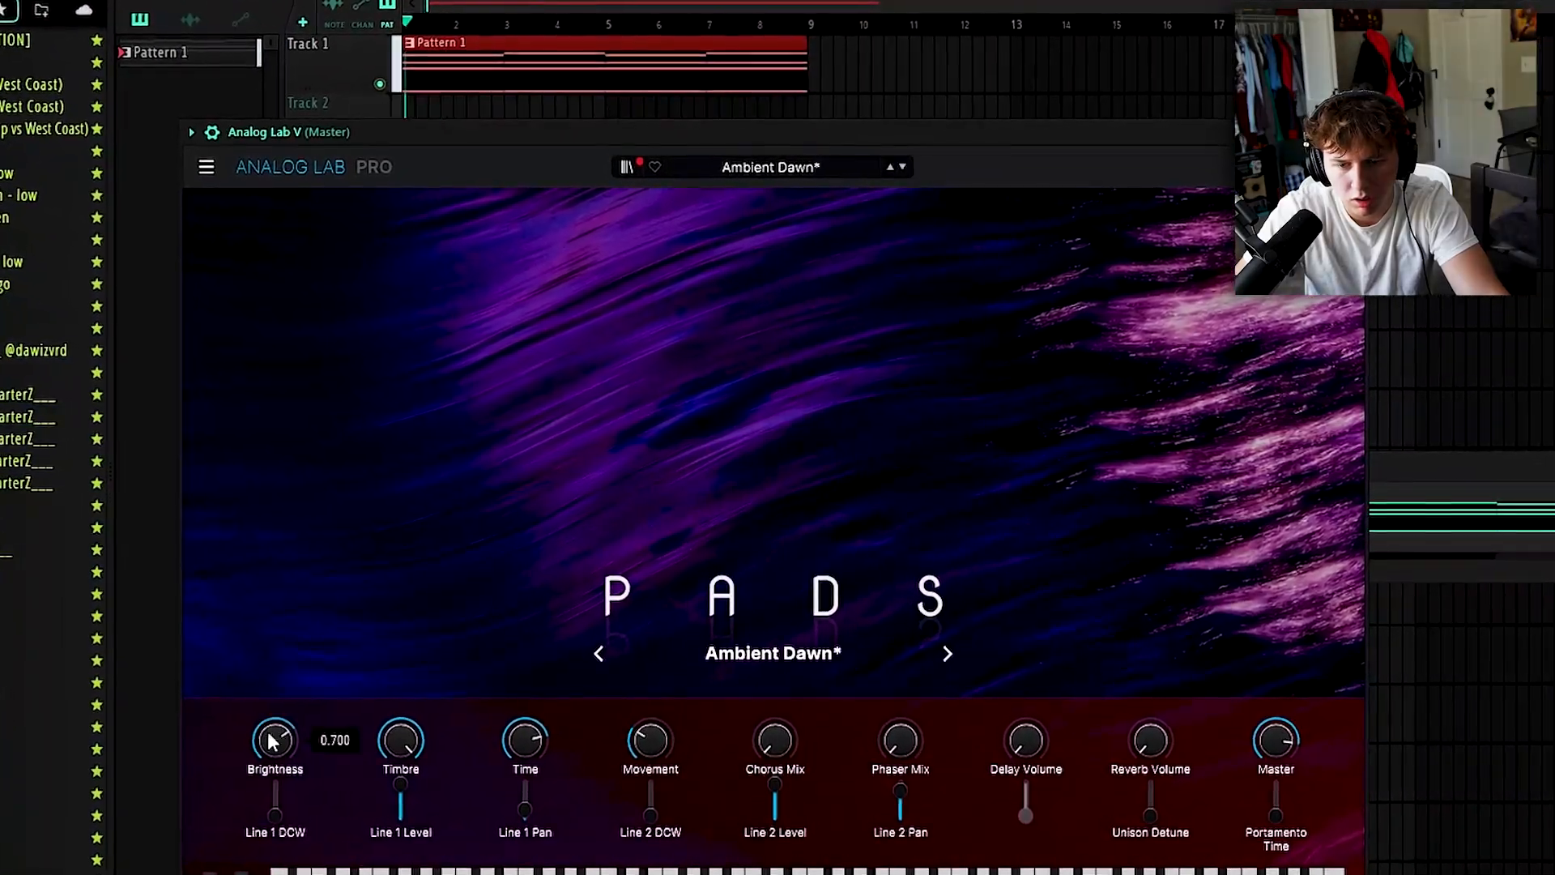
drag(274, 750, 274, 812)
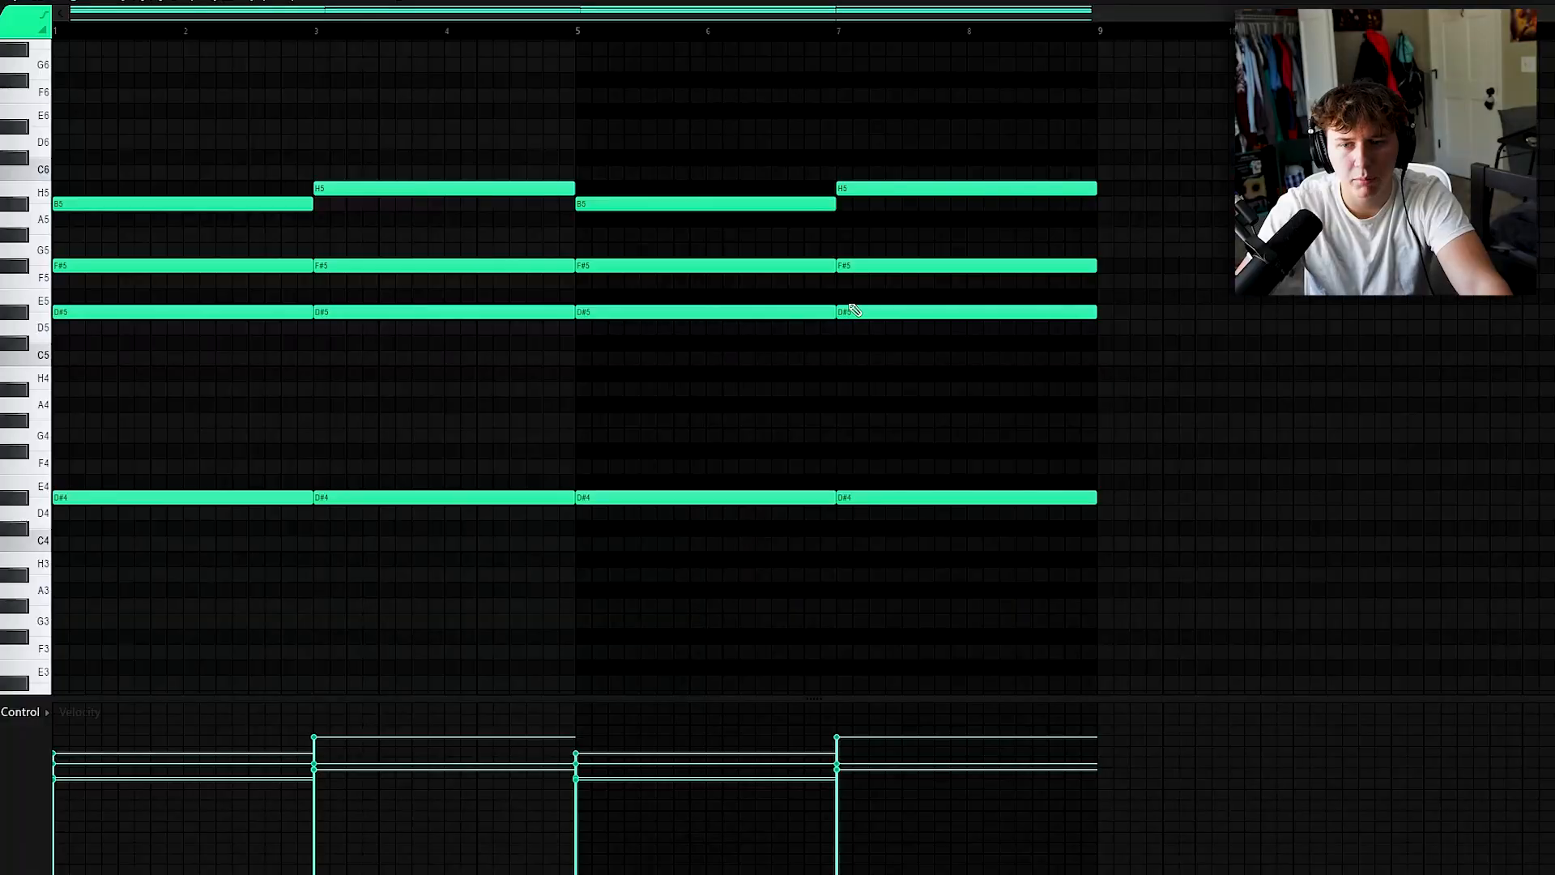
Move all the F#5 notes of the progression up one octave.
drag(1080, 245, 22, 276)
key(ctrl+Up)
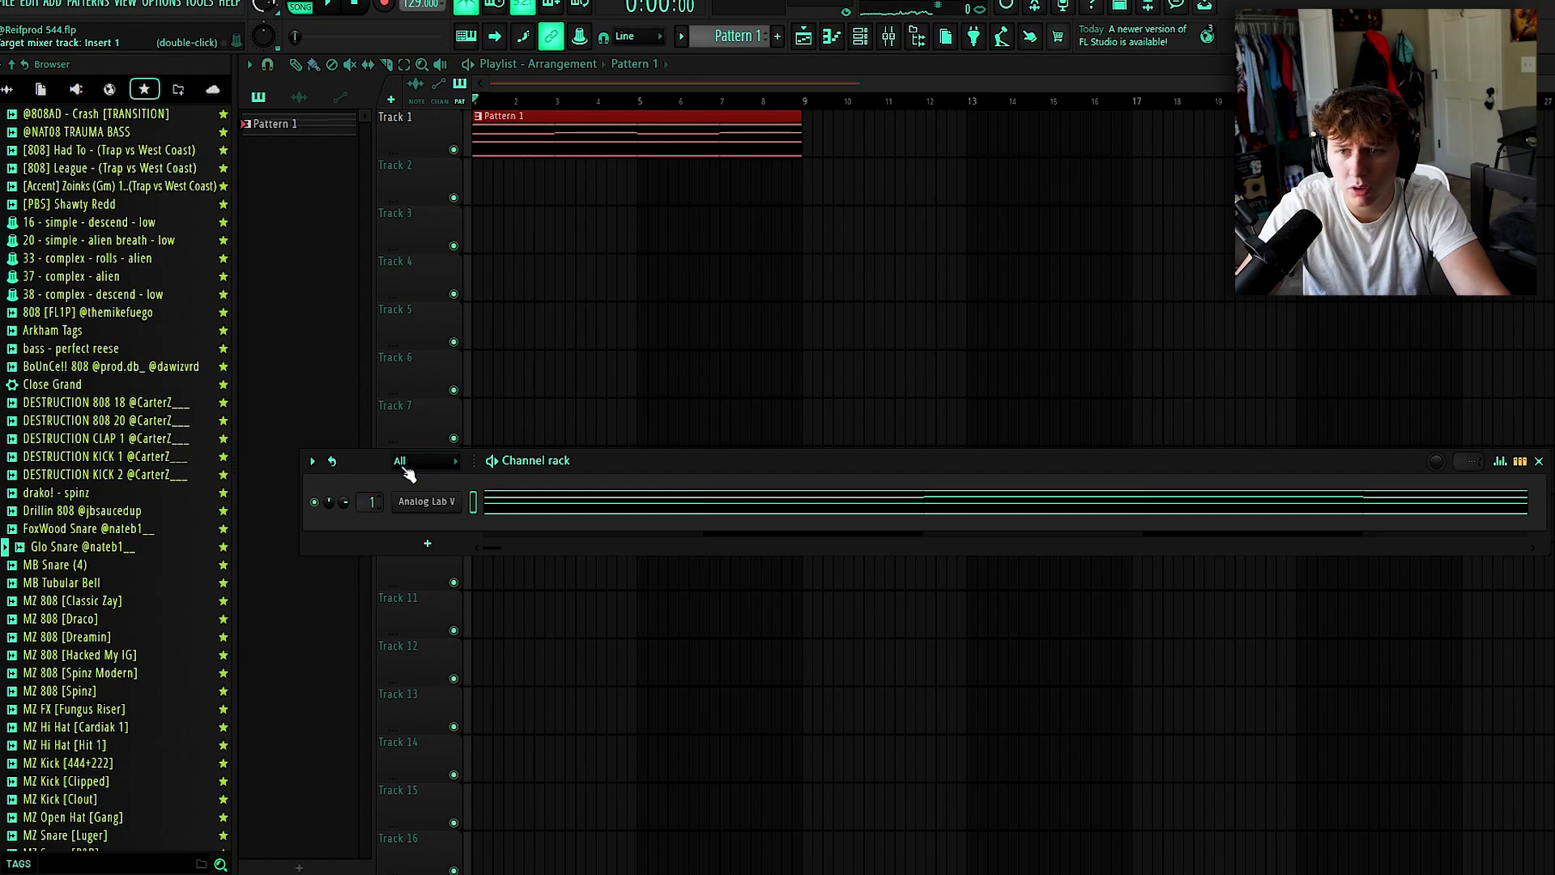
Add Fruity parametric EQ 2 to the Insert 1 mixer track.
click(886, 33)
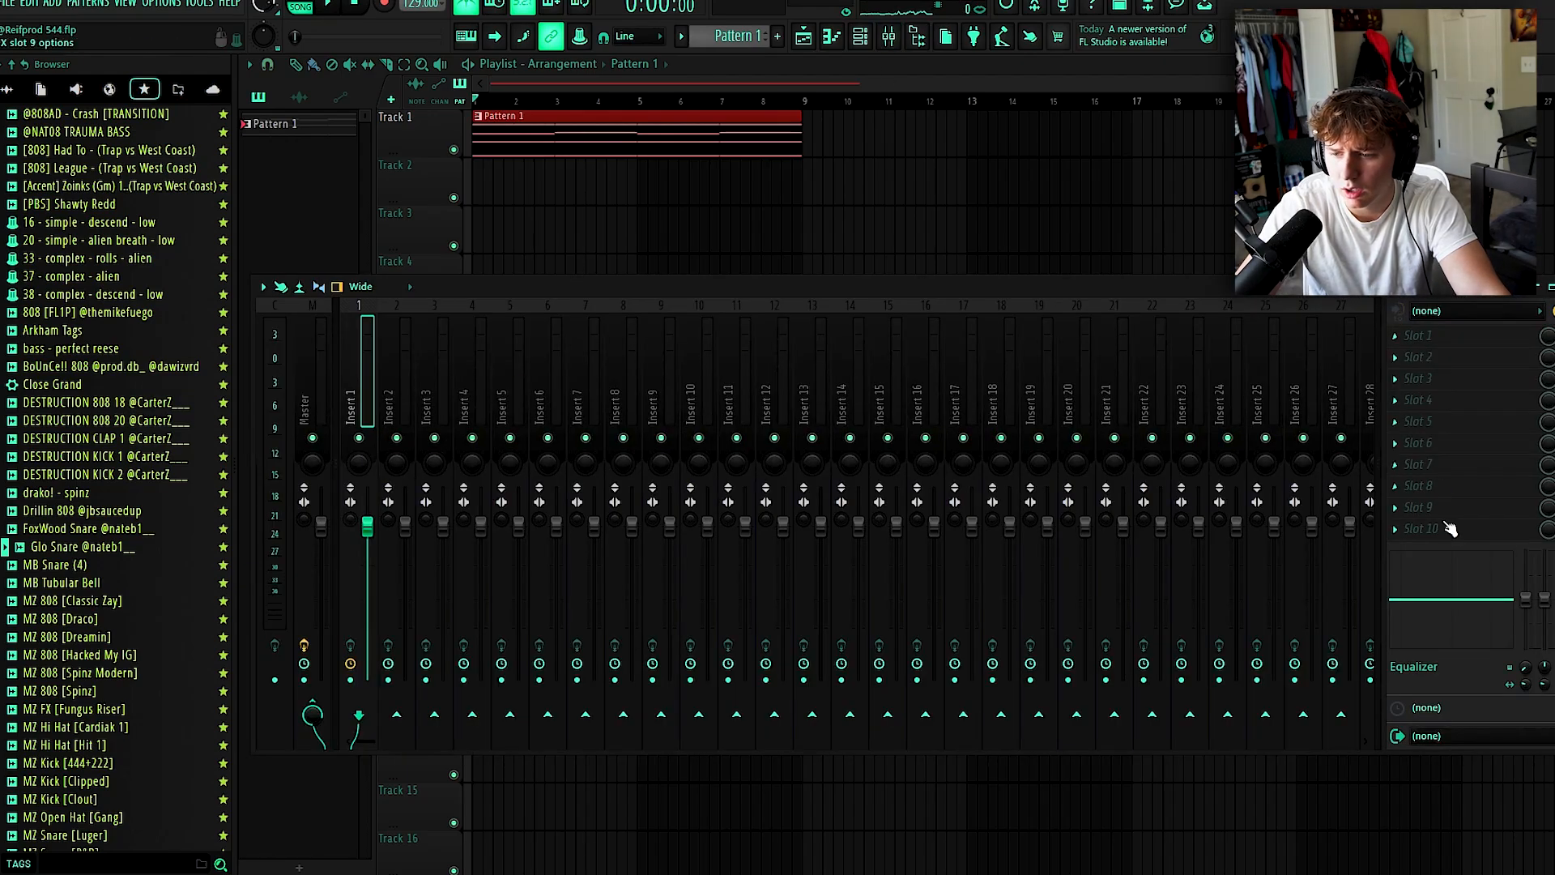
click(1426, 336)
click(1182, 4)
right_click(416, 378)
mouse_move(443, 424)
click(405, 487)
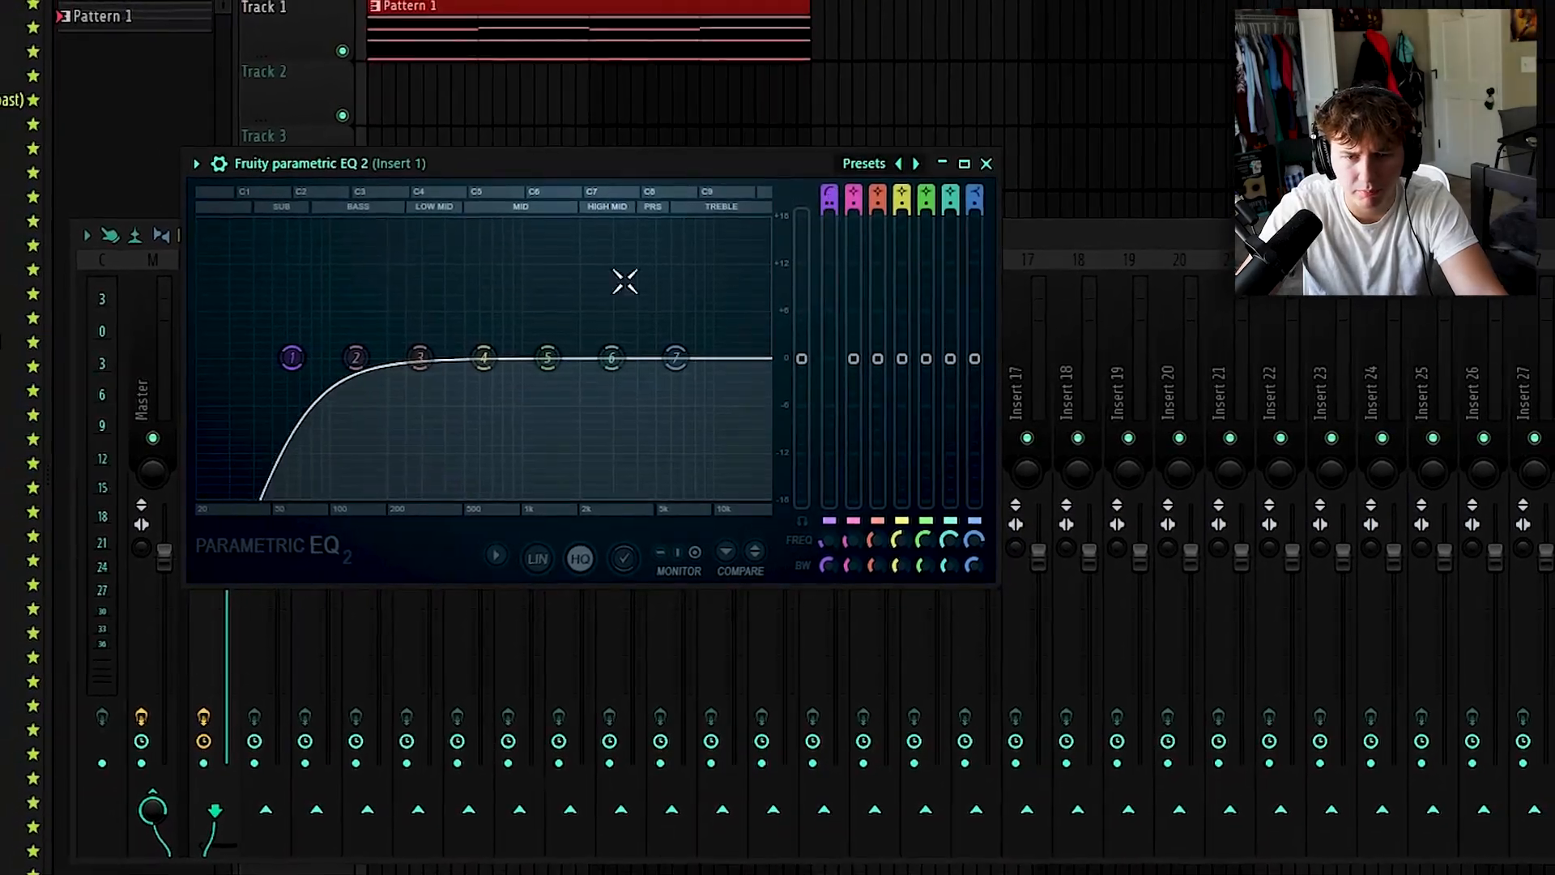
Raise the low cut in the Insert 1 parametric EQ to about 115 Hz and dip band 7 slightly during playback.
key(space)
drag(292, 357, 342, 357)
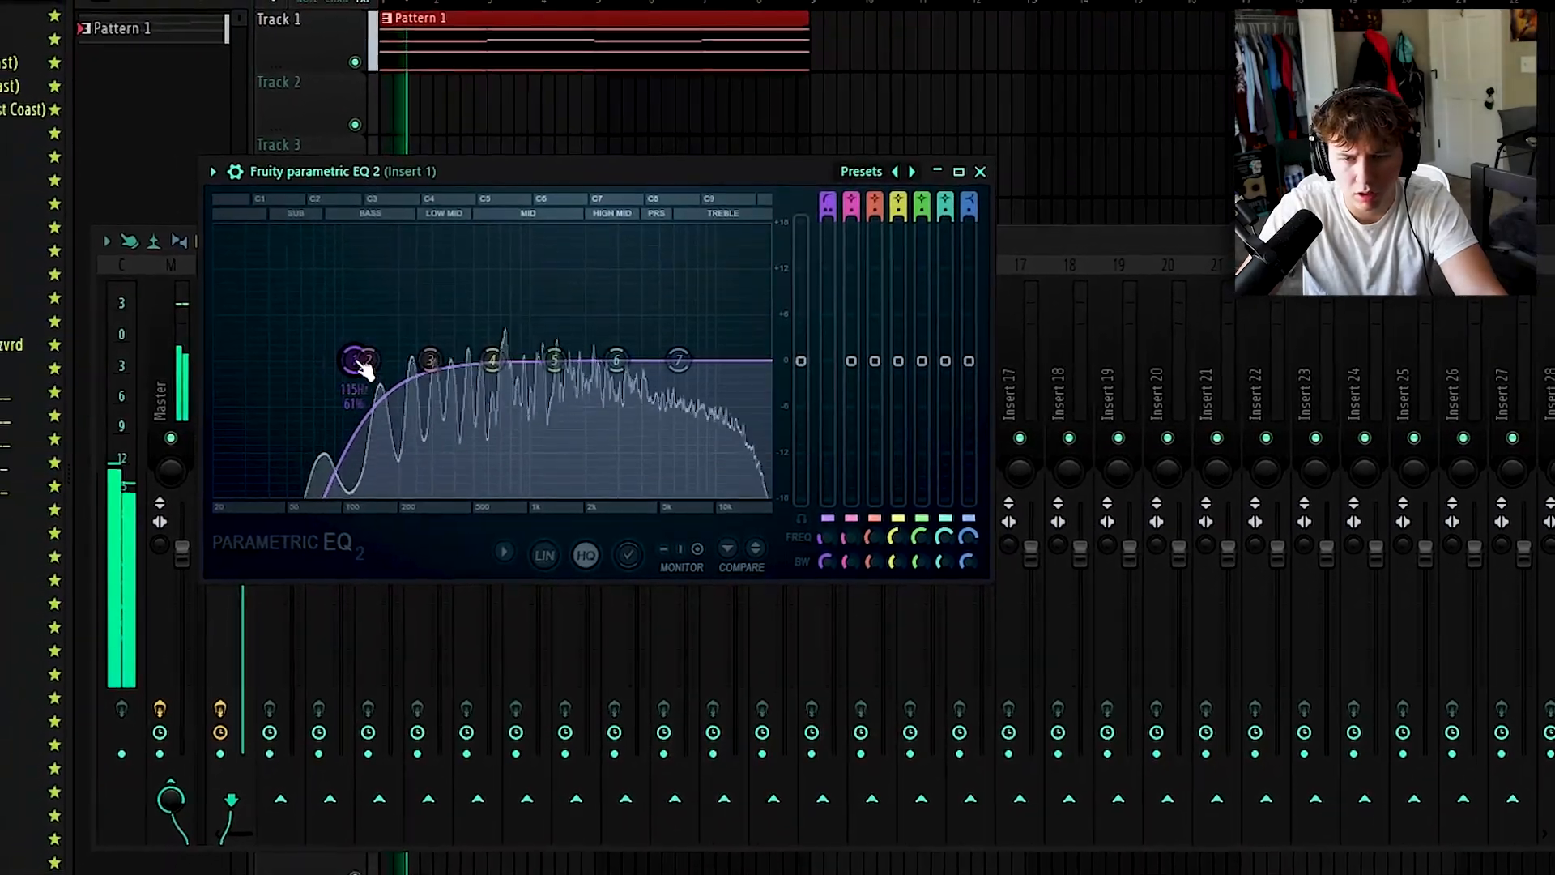
drag(675, 357, 622, 374)
scroll(621, 374, down, 3)
Add AIR Sprite after the EQ on Insert 1 and load its Modulation preset Illusive Width.
click(964, 193)
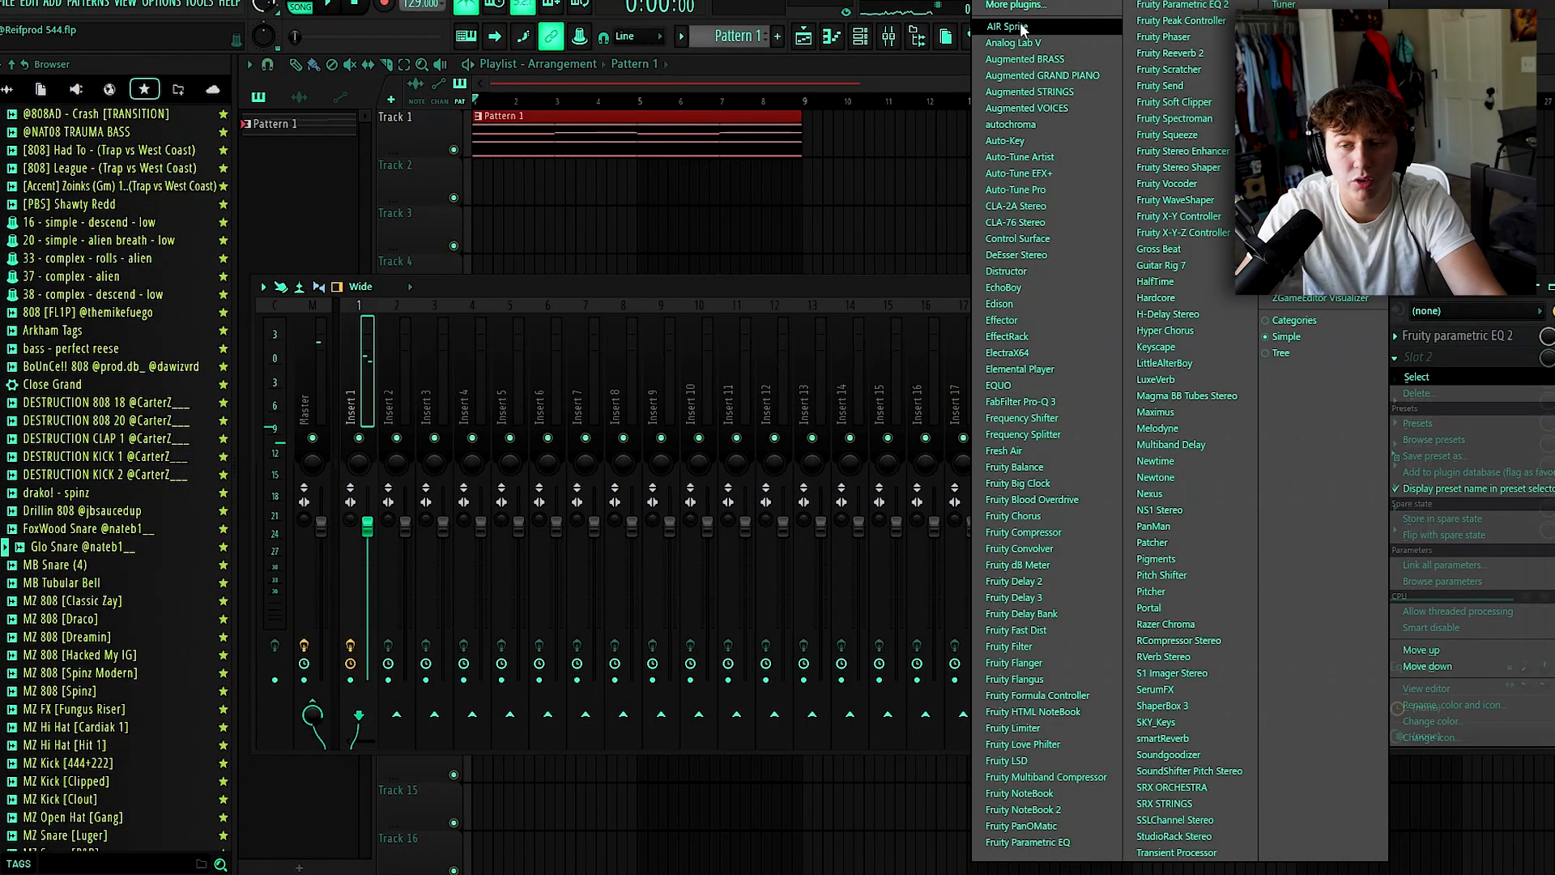
click(1008, 27)
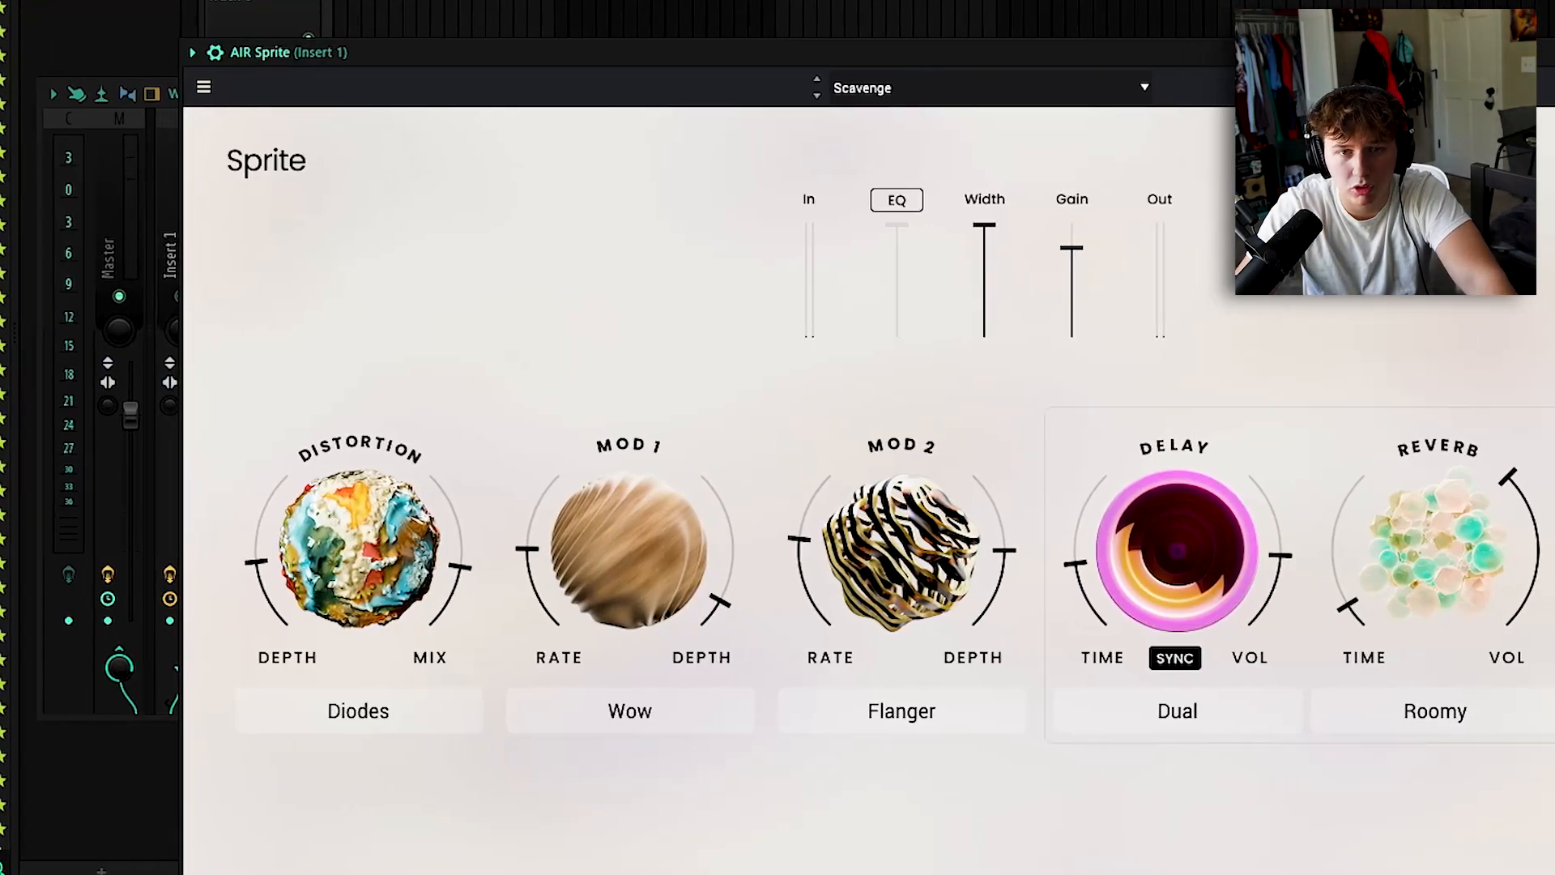
click(956, 87)
mouse_move(948, 273)
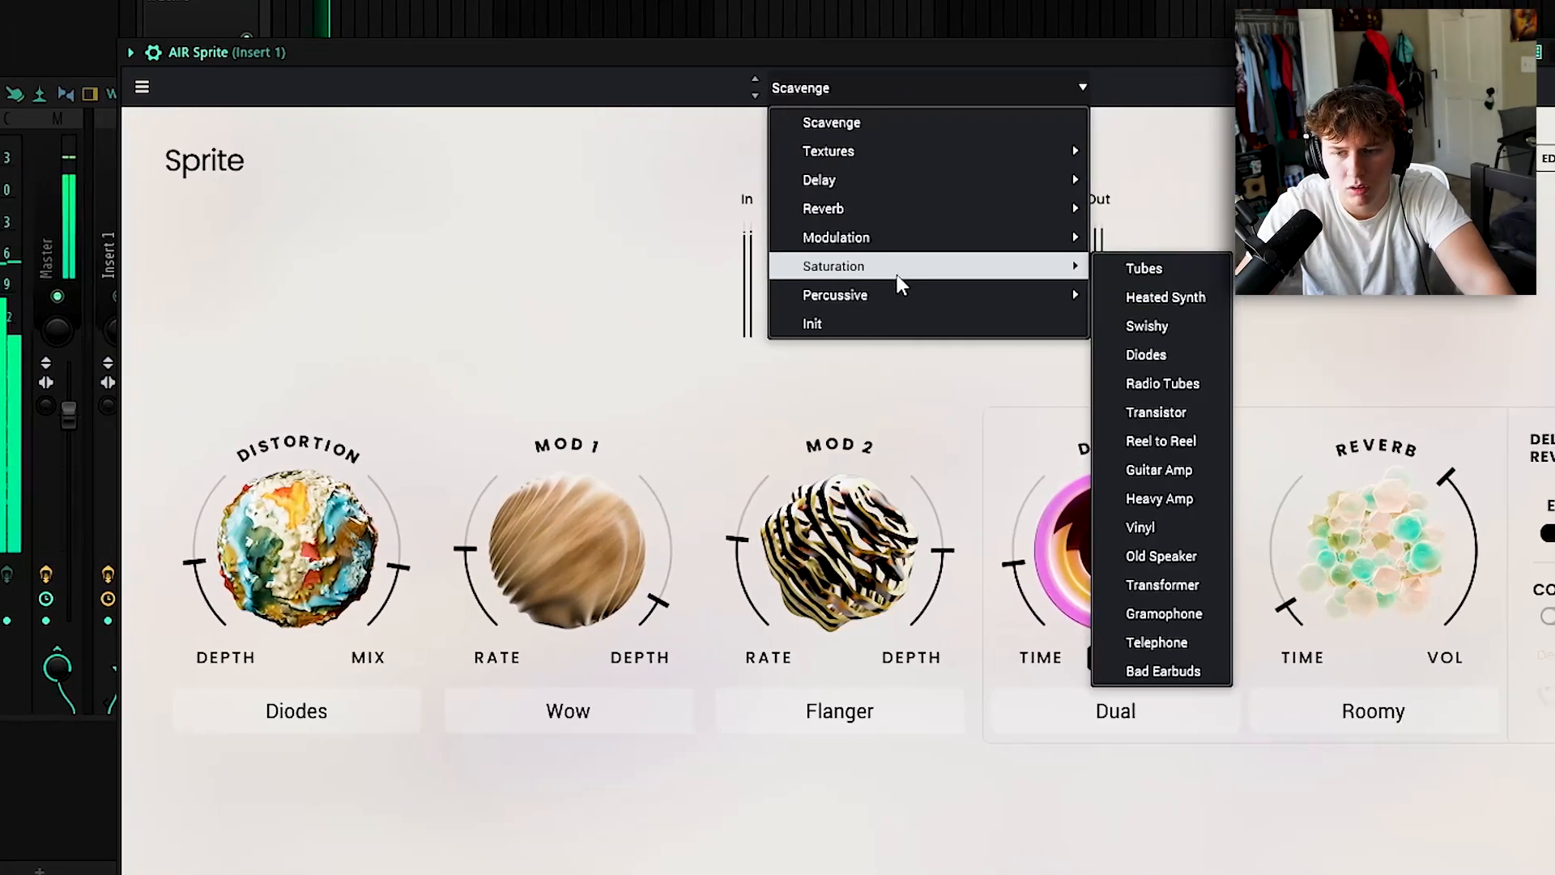
mouse_move(866, 237)
click(1116, 331)
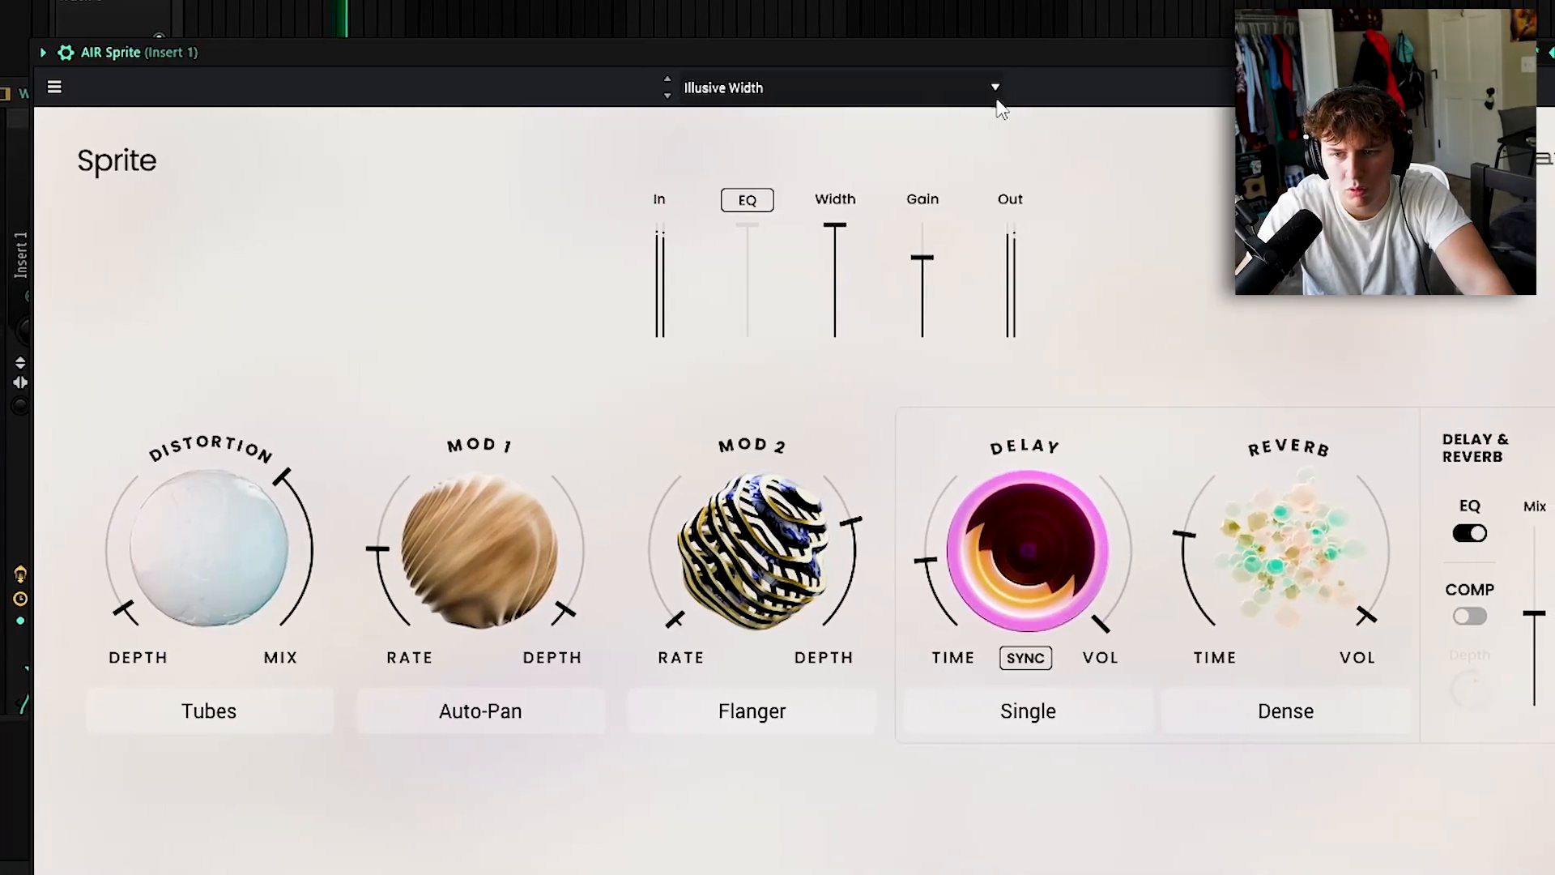
click(705, 96)
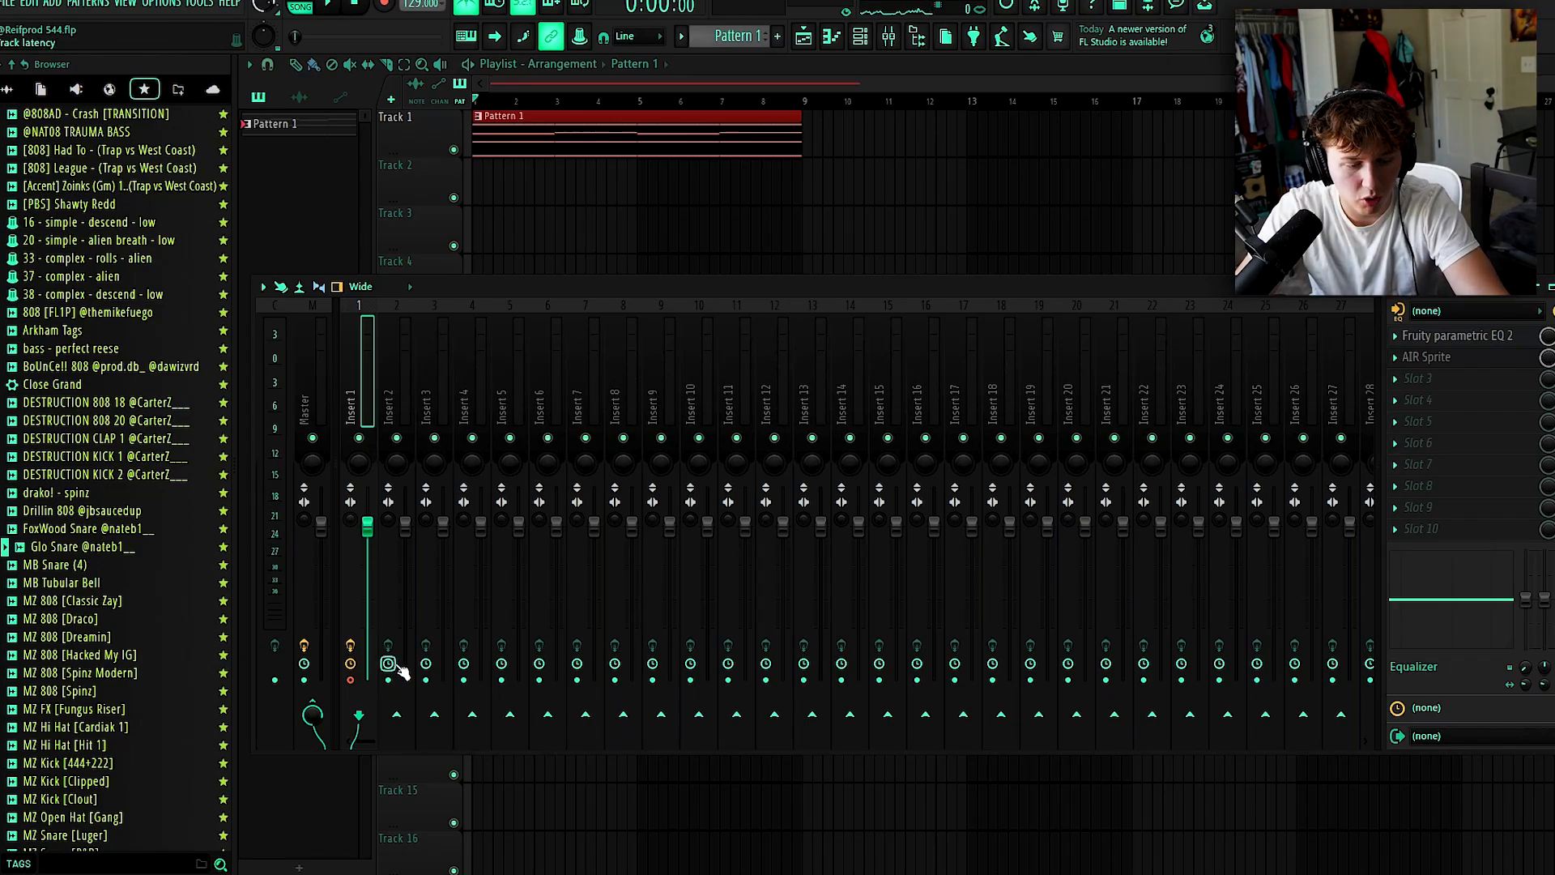
Render the Insert 1 mixer track to a full-song 32Bit float WAV clip and play it back.
key(alt+r)
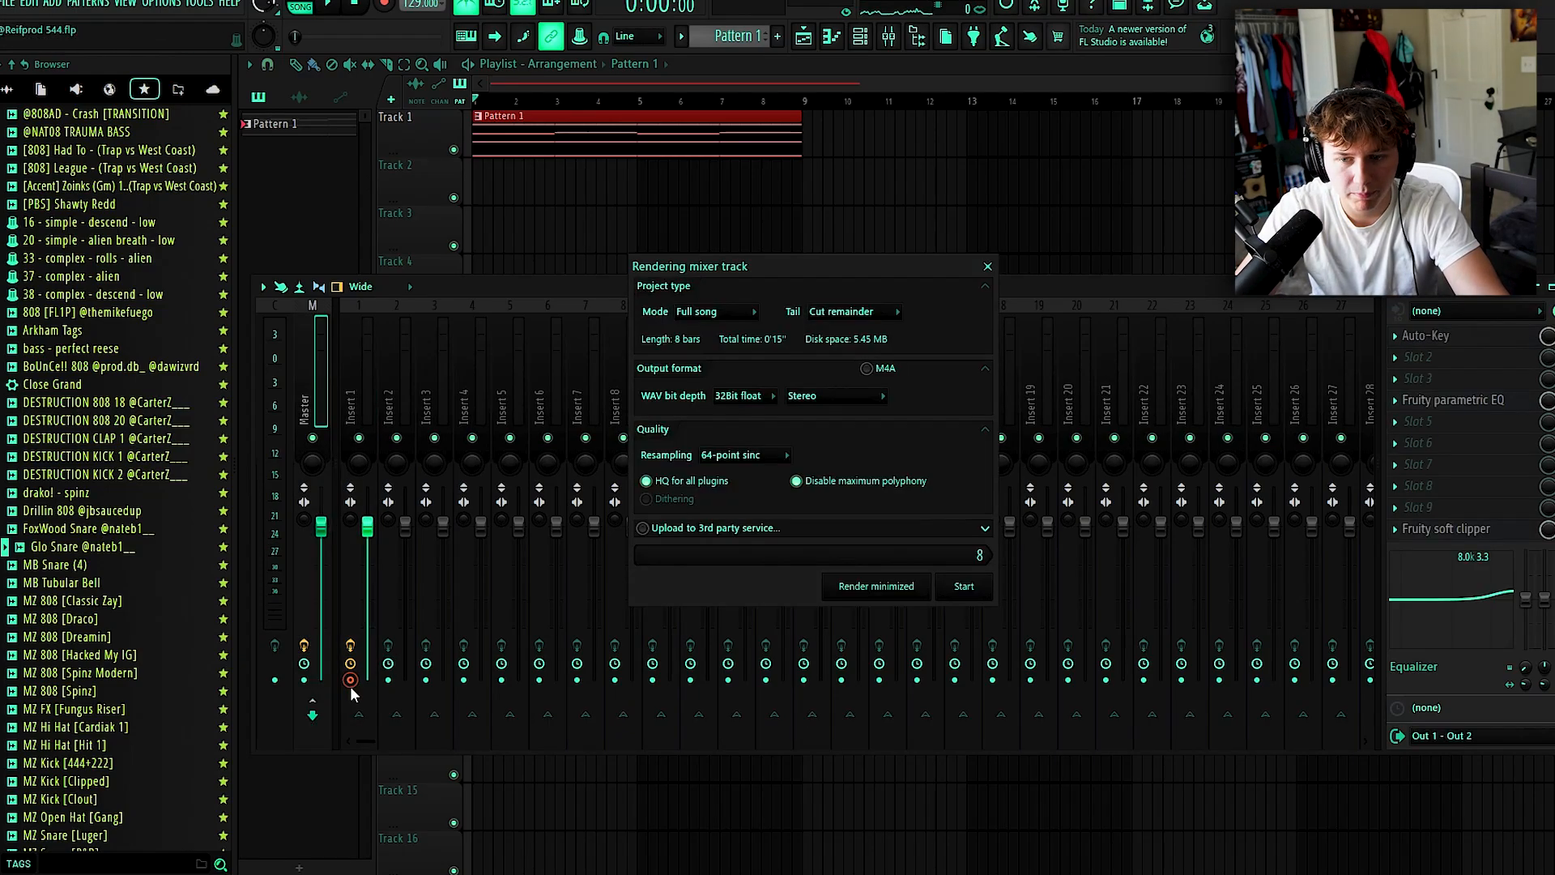
key(Return)
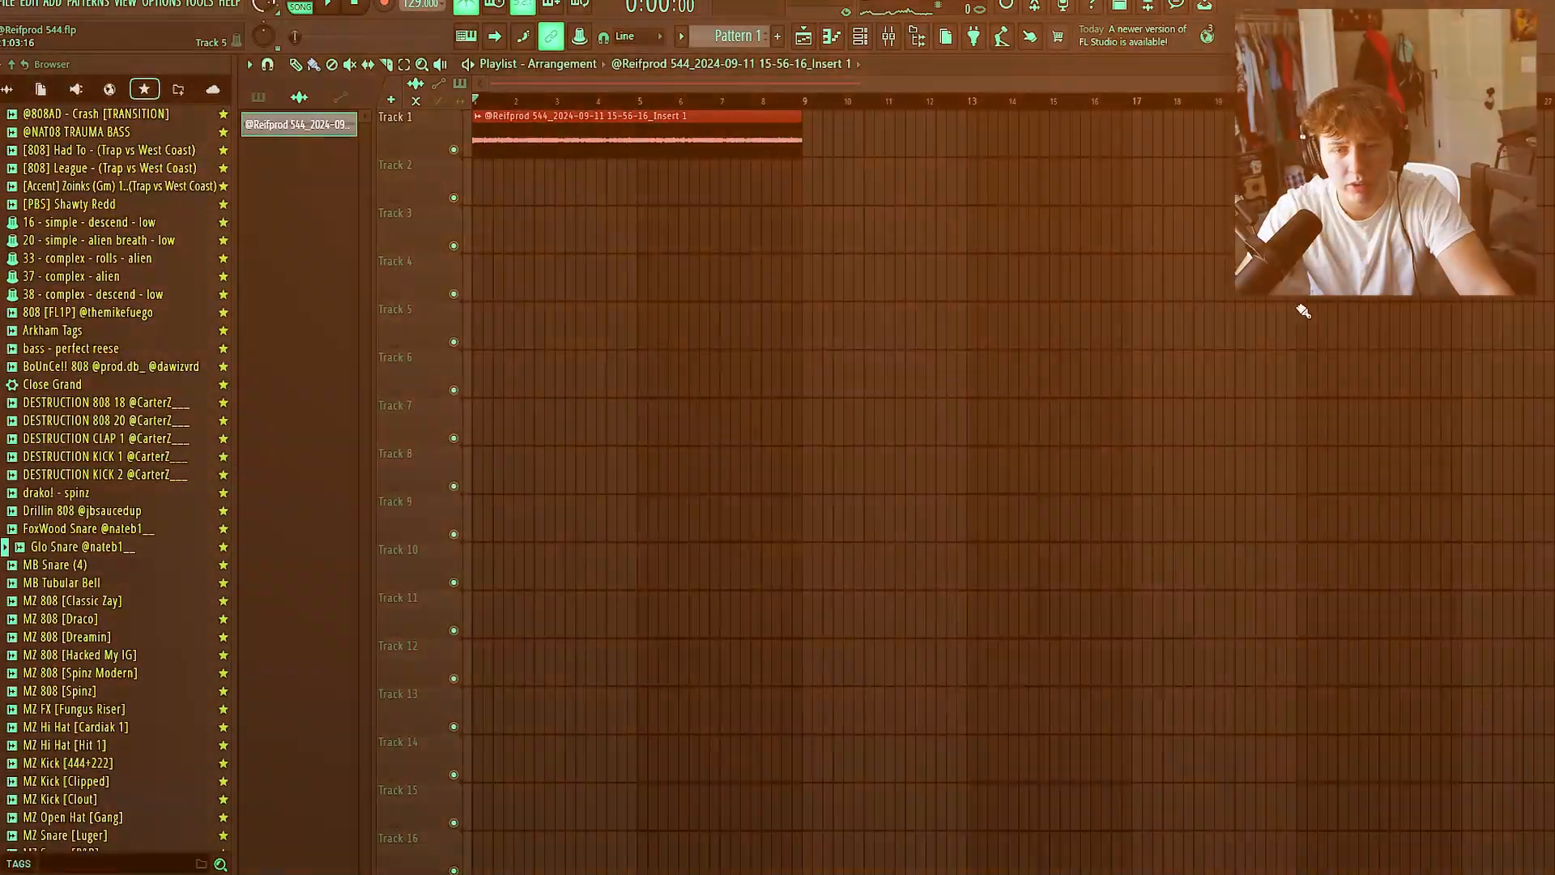
key(space)
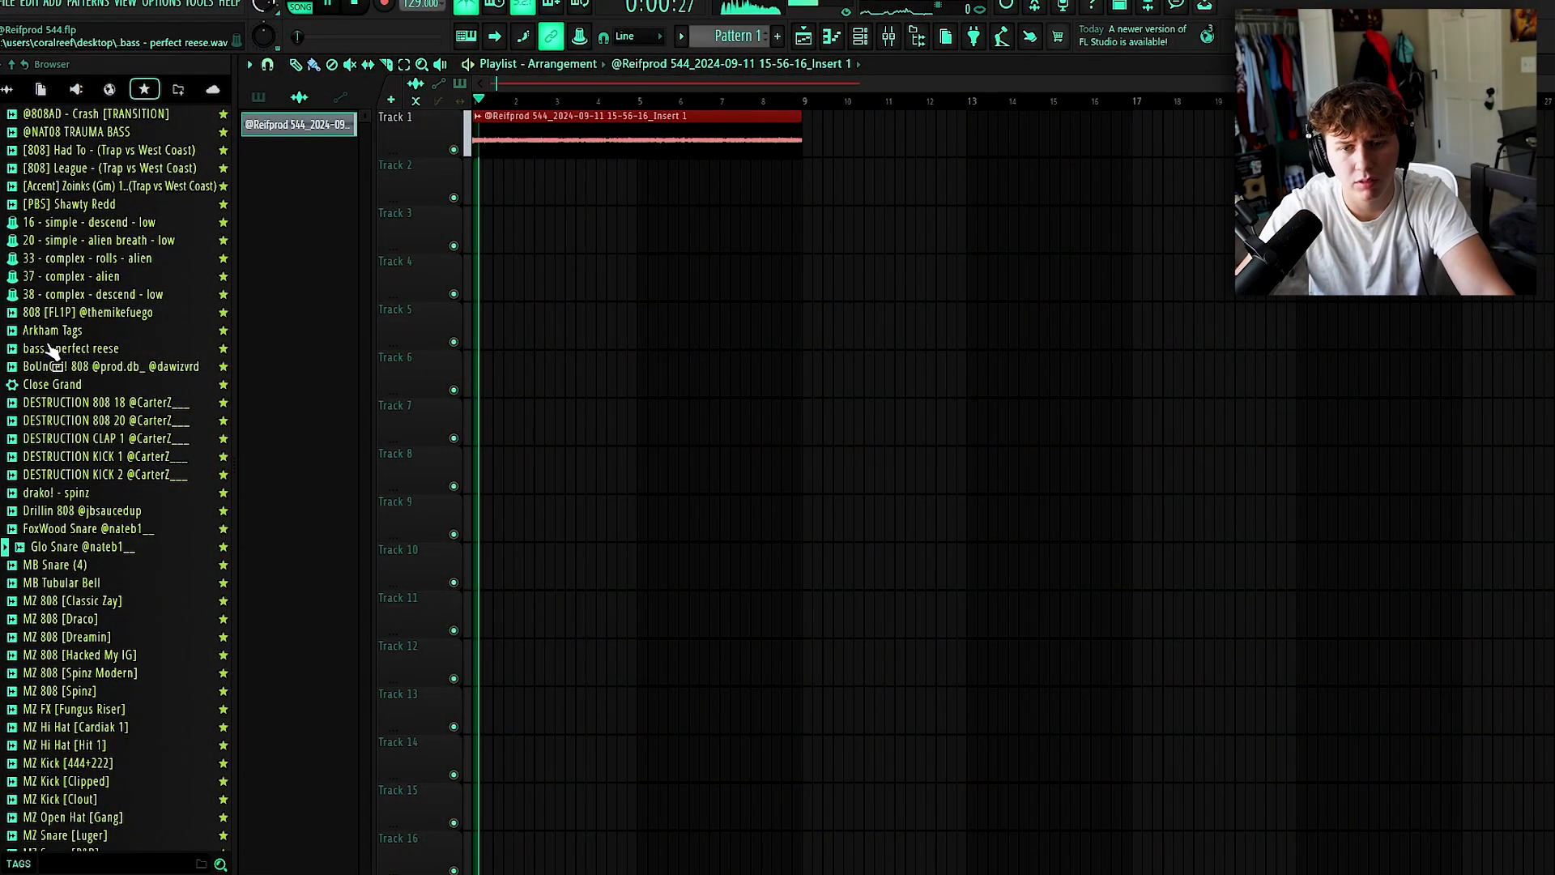
Time-stretch the rendered clip down to 4 bars, raise its pitch and reverse it, with its output routed to Insert 1.
double_click(591, 140)
drag(596, 221, 599, 236)
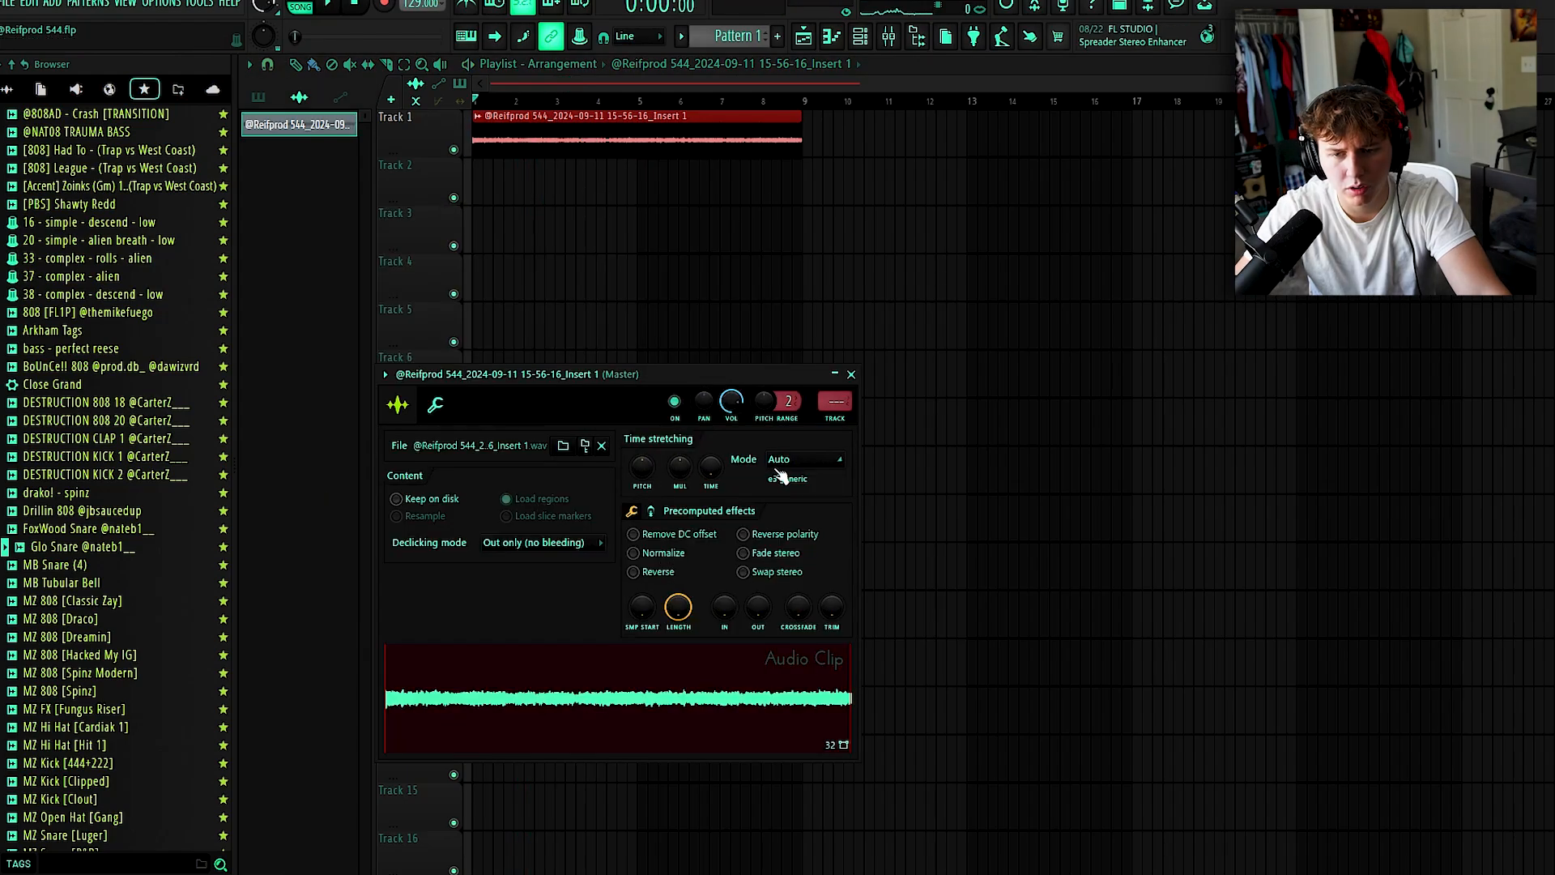
drag(716, 484, 716, 444)
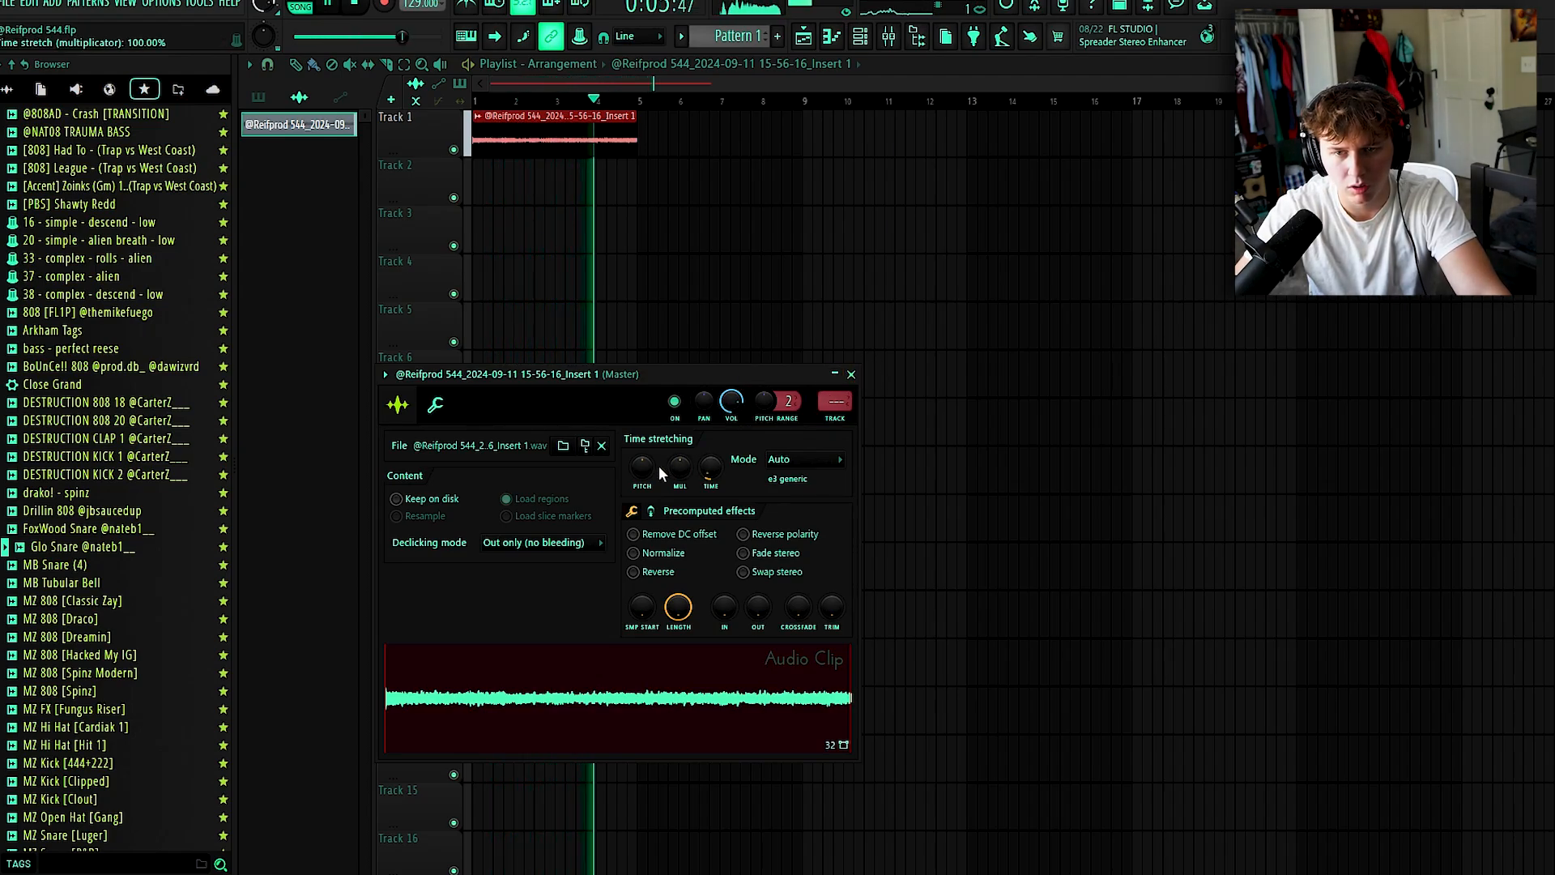
click(662, 571)
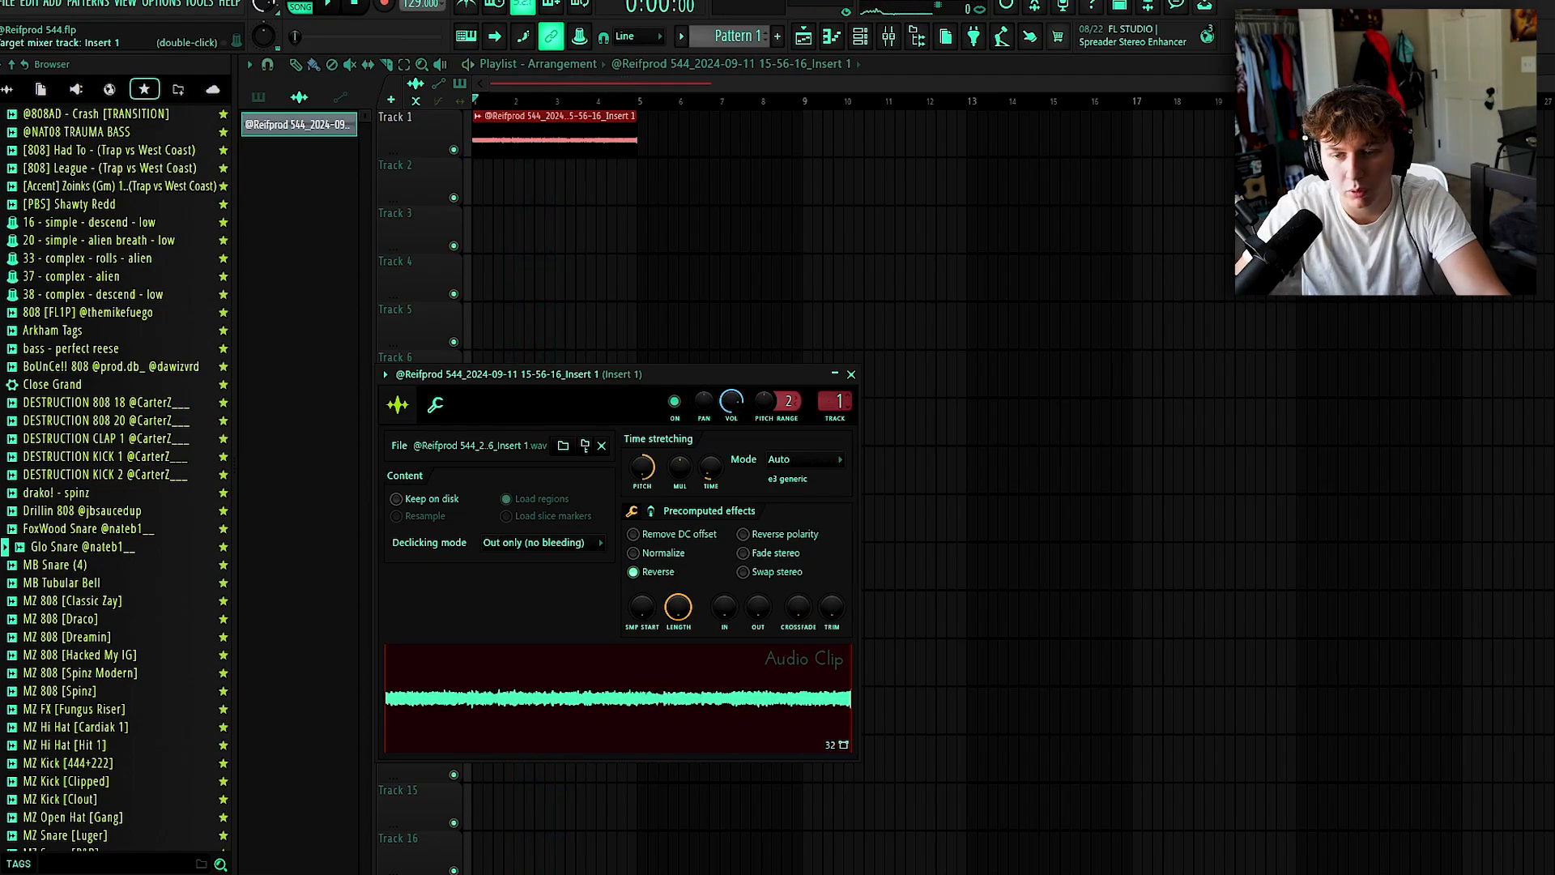
click(851, 375)
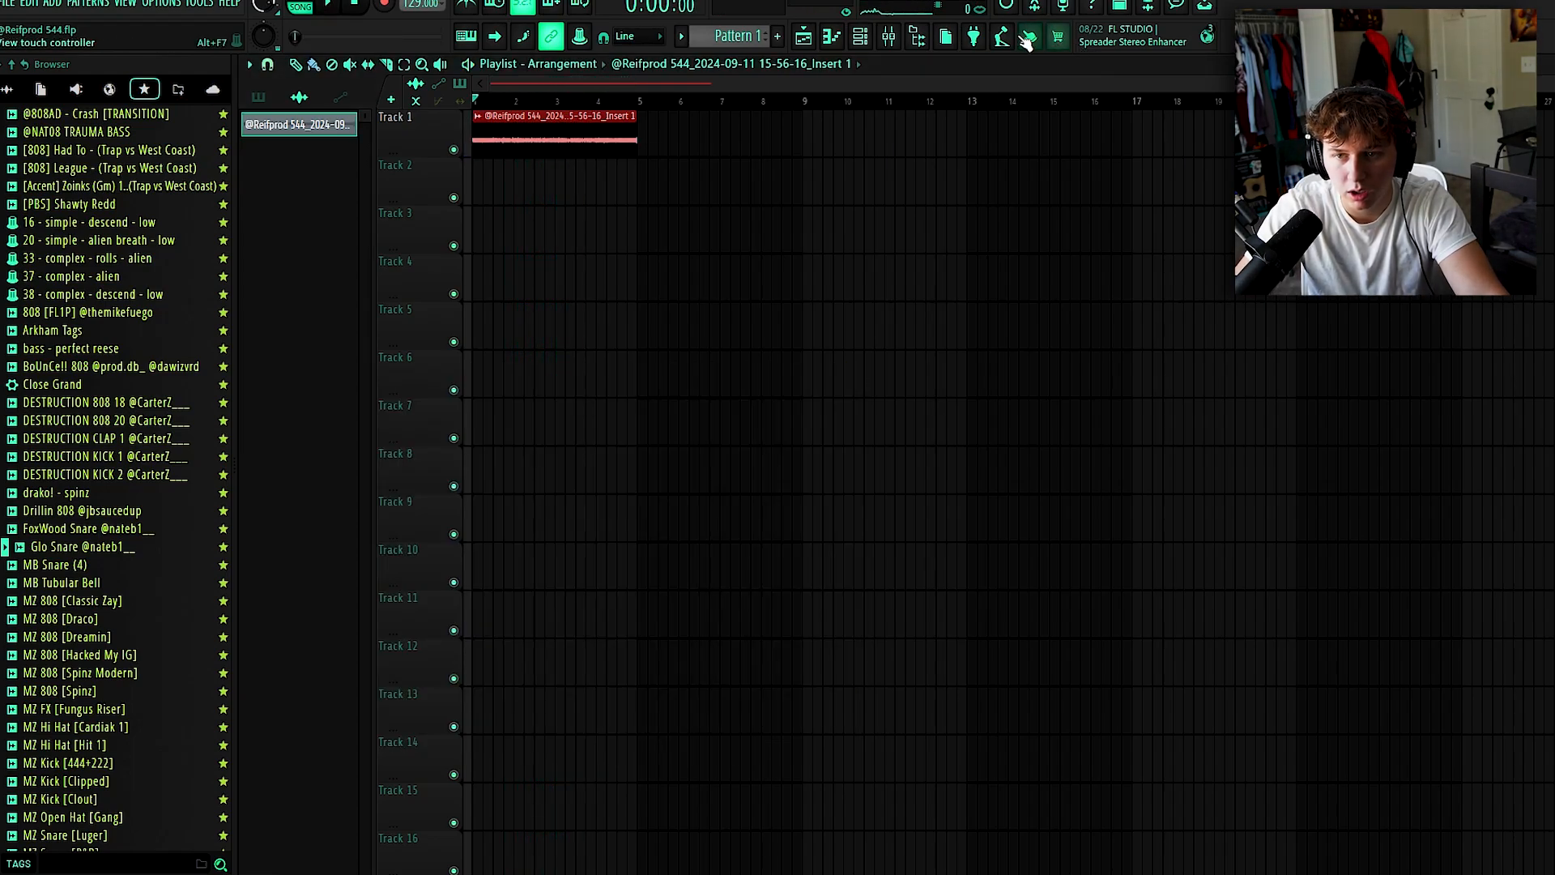
Bypass the EQ and AIR Sprite on Insert 1, and add HalfTime with Smooth at FX 219 ms and a reduced Mix.
click(899, 38)
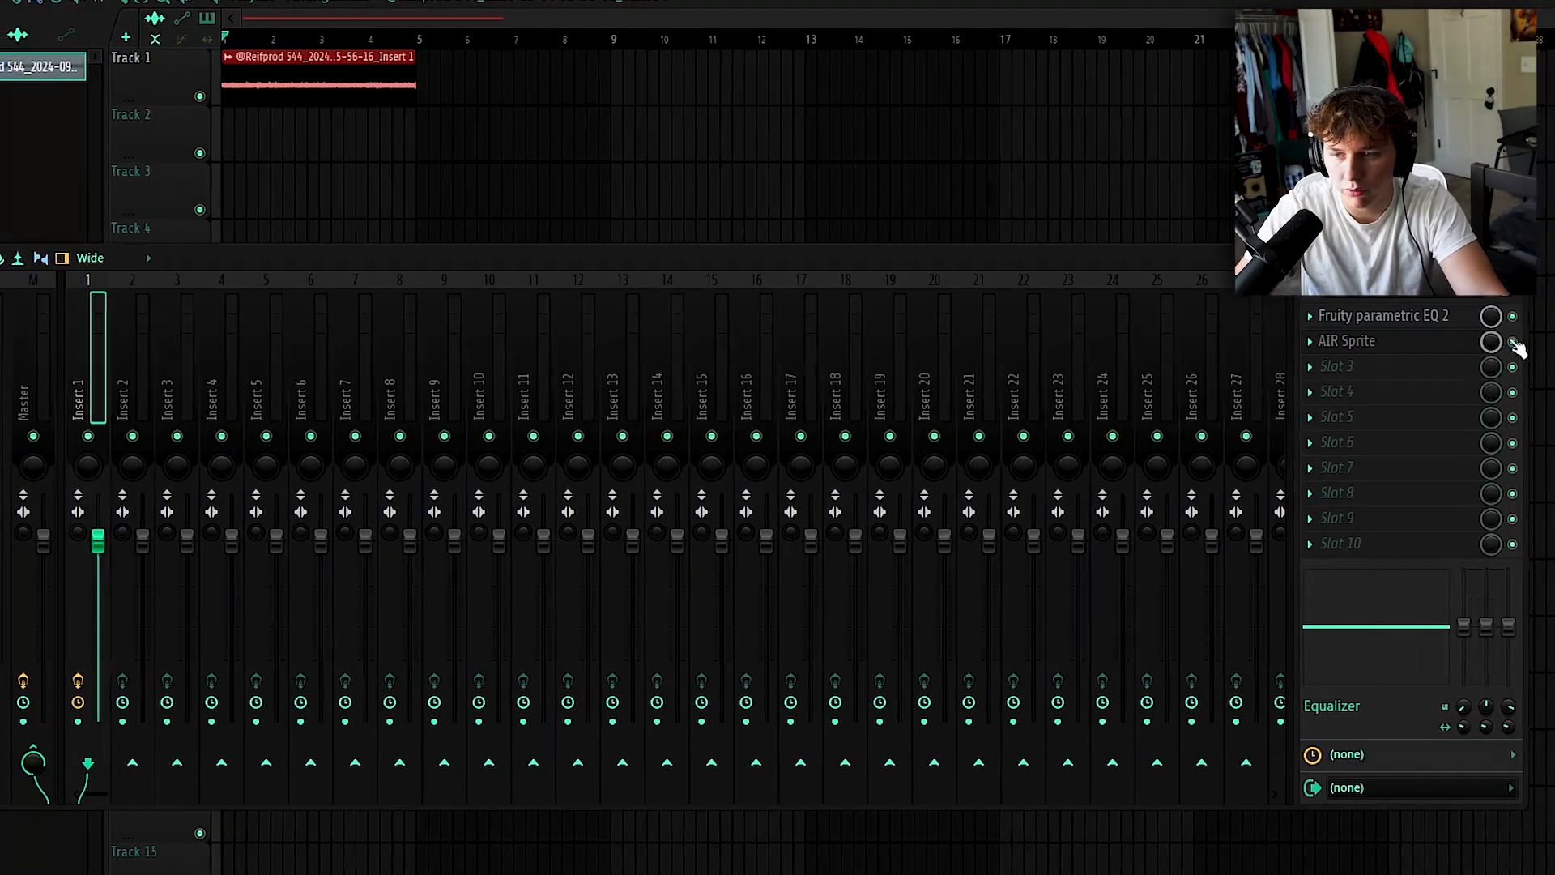
click(1345, 366)
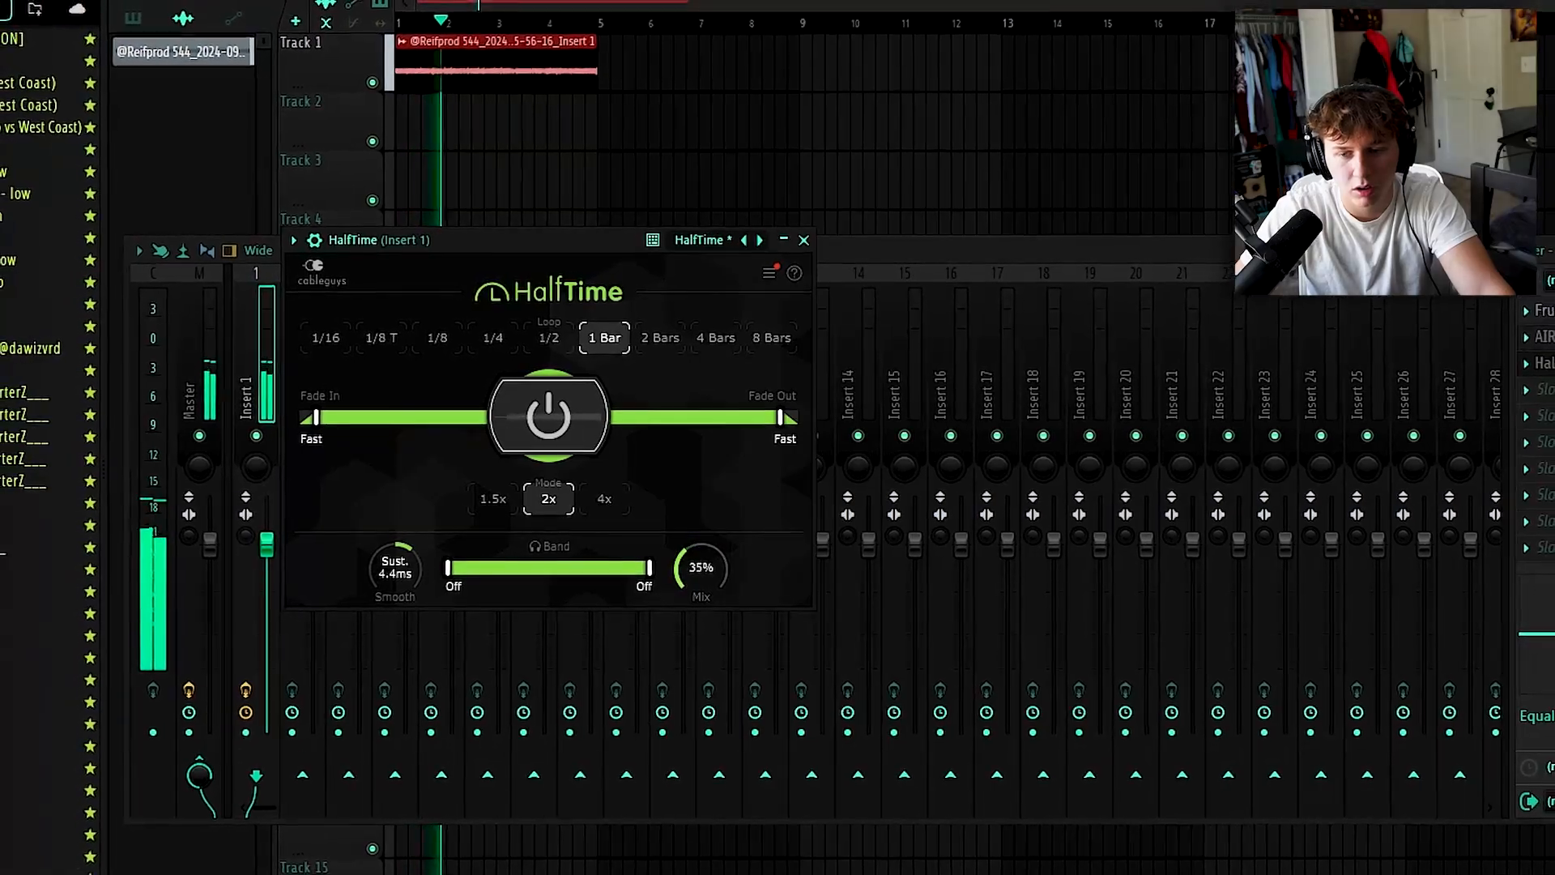
drag(415, 560, 415, 615)
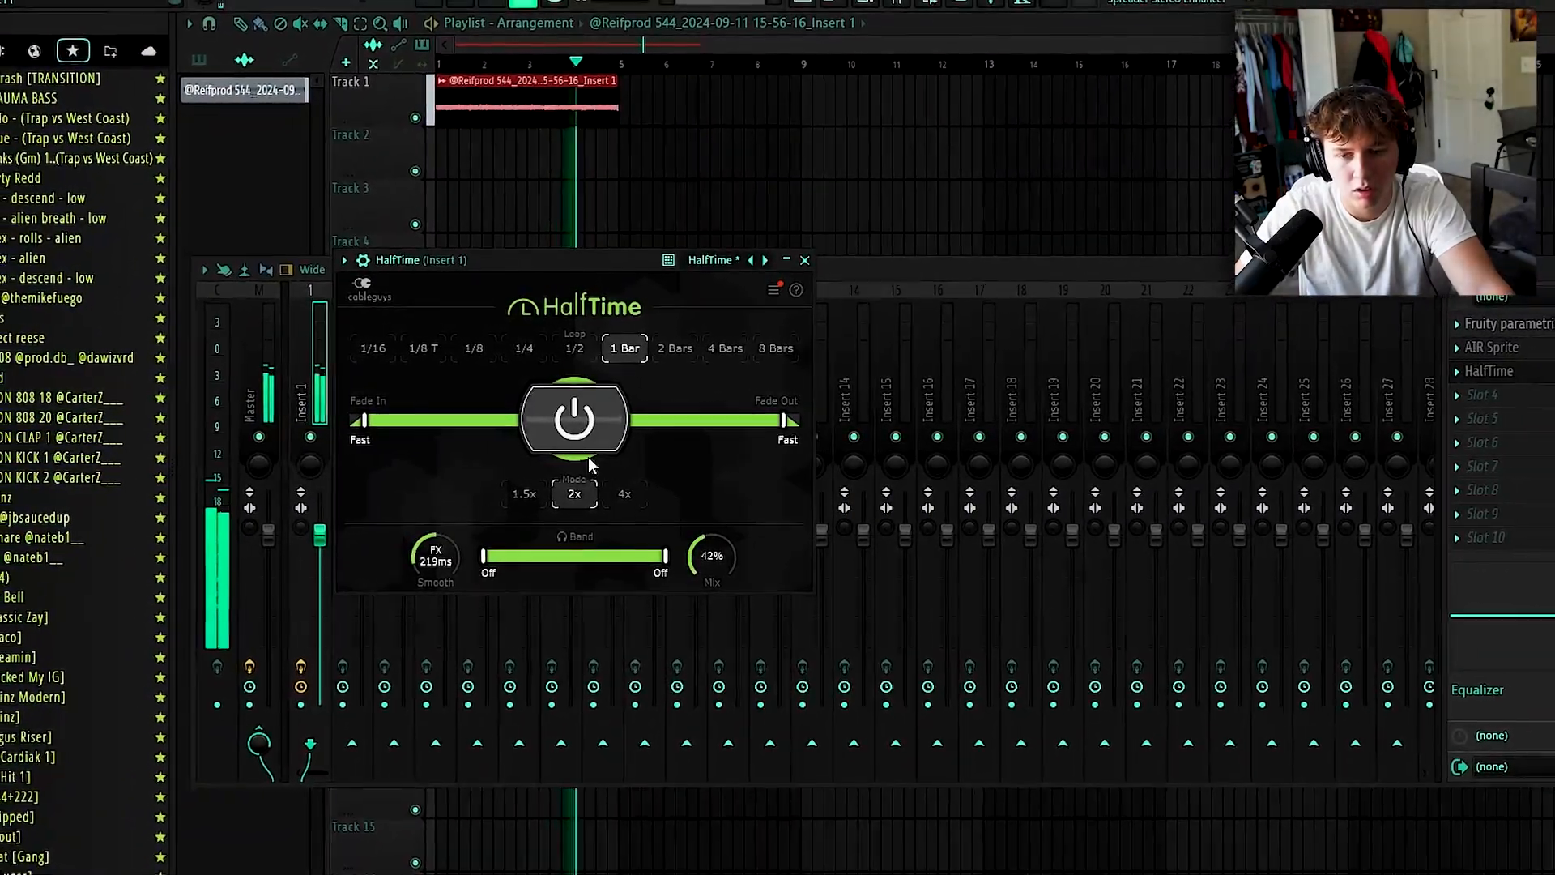
drag(711, 555, 711, 564)
Add ValhallaVintageVerb to Insert 1 with a 39.6 % mix and a 940 Hz low cut, and listen to it.
click(1466, 396)
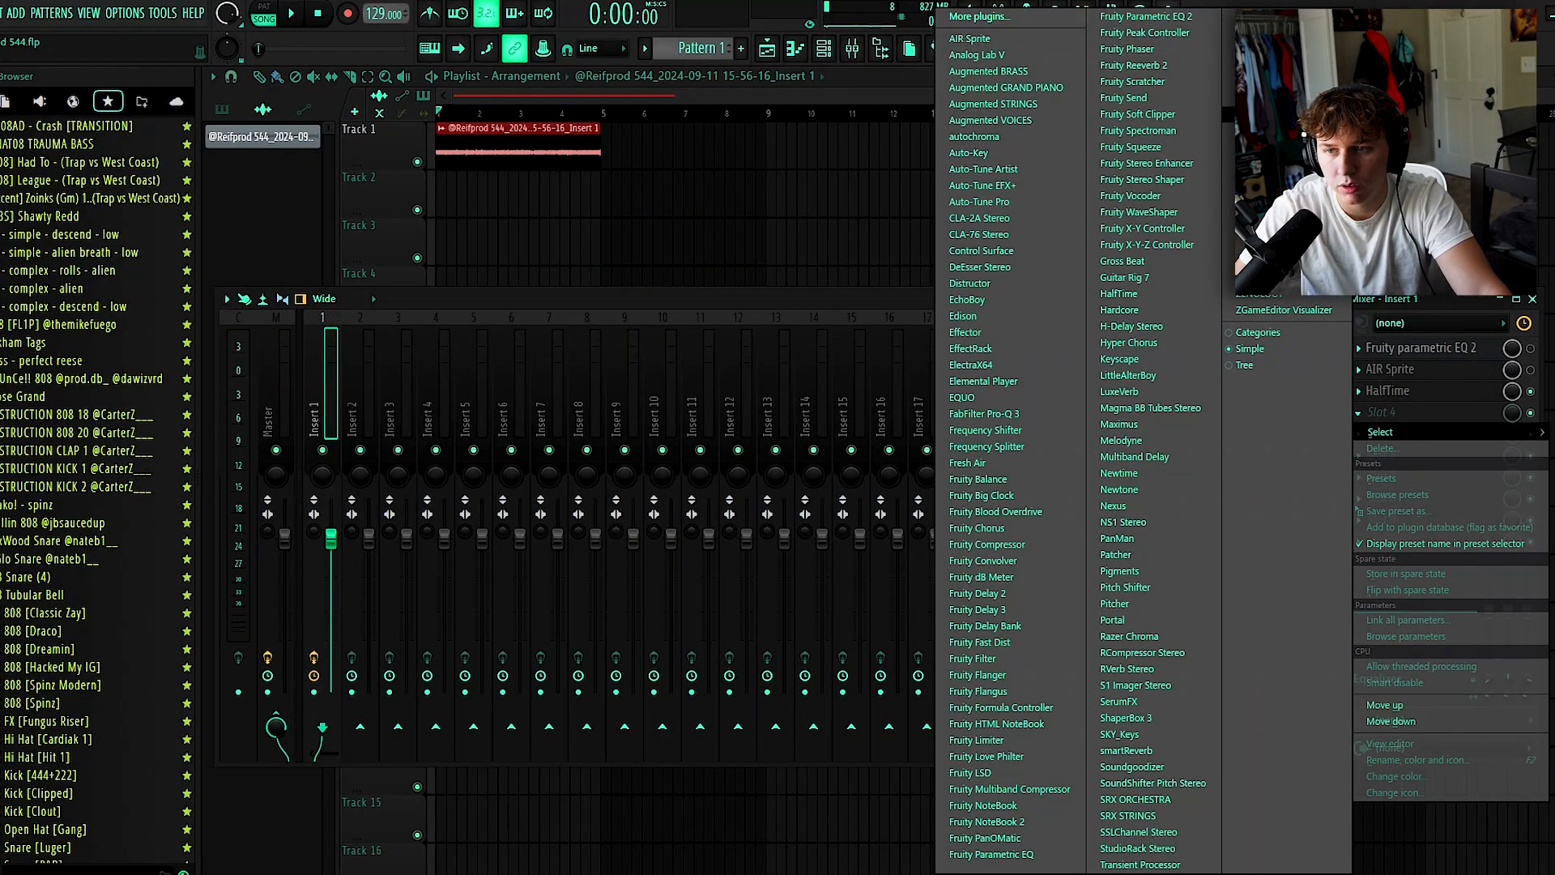
click(1279, 178)
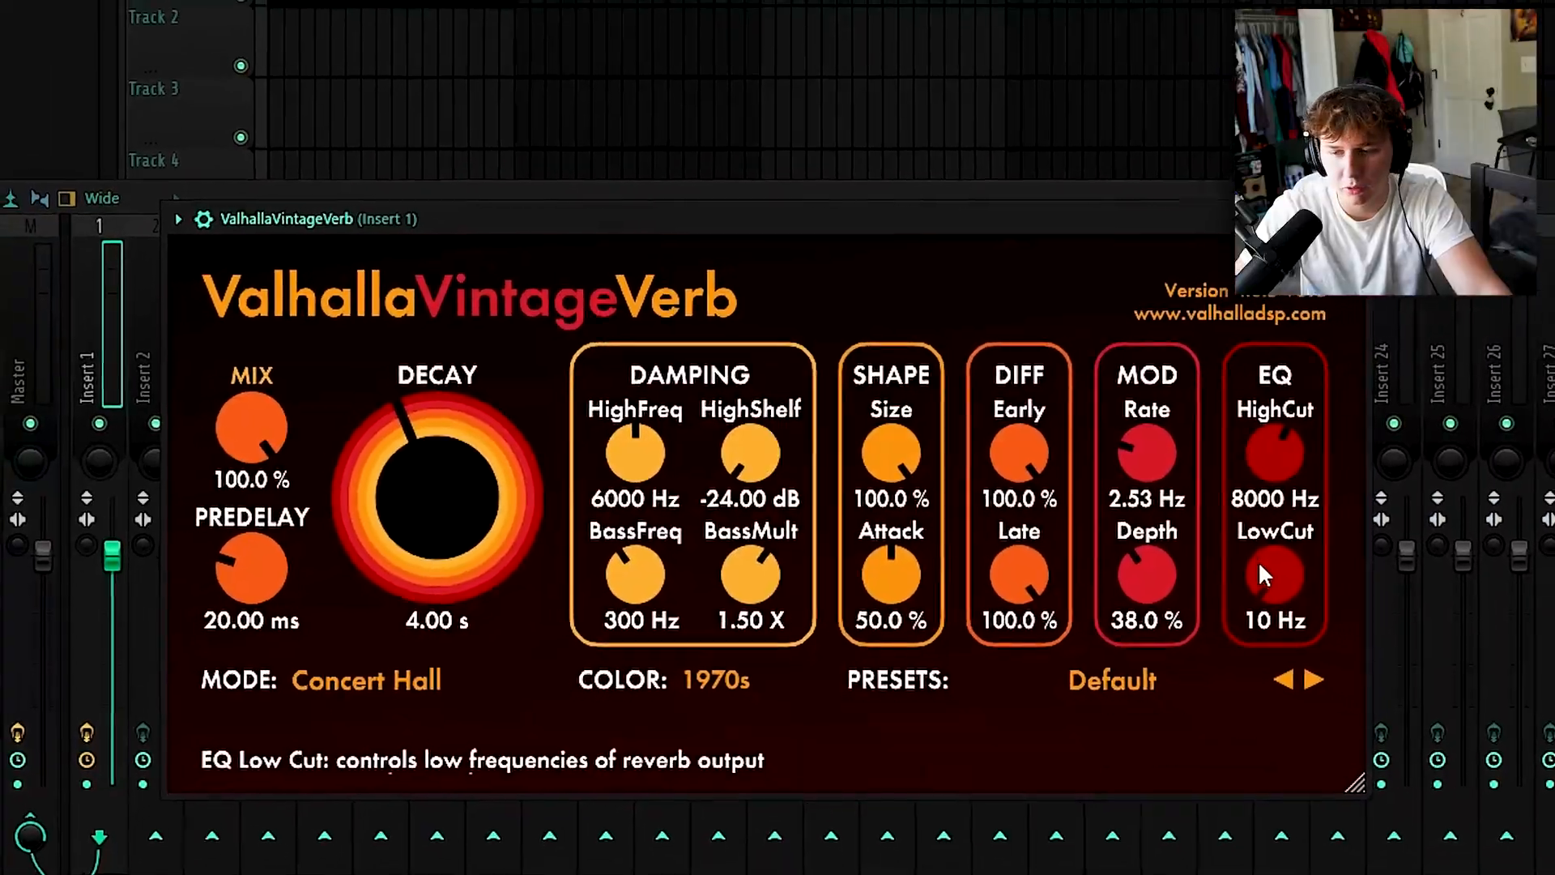
drag(1258, 563, 1232, 382)
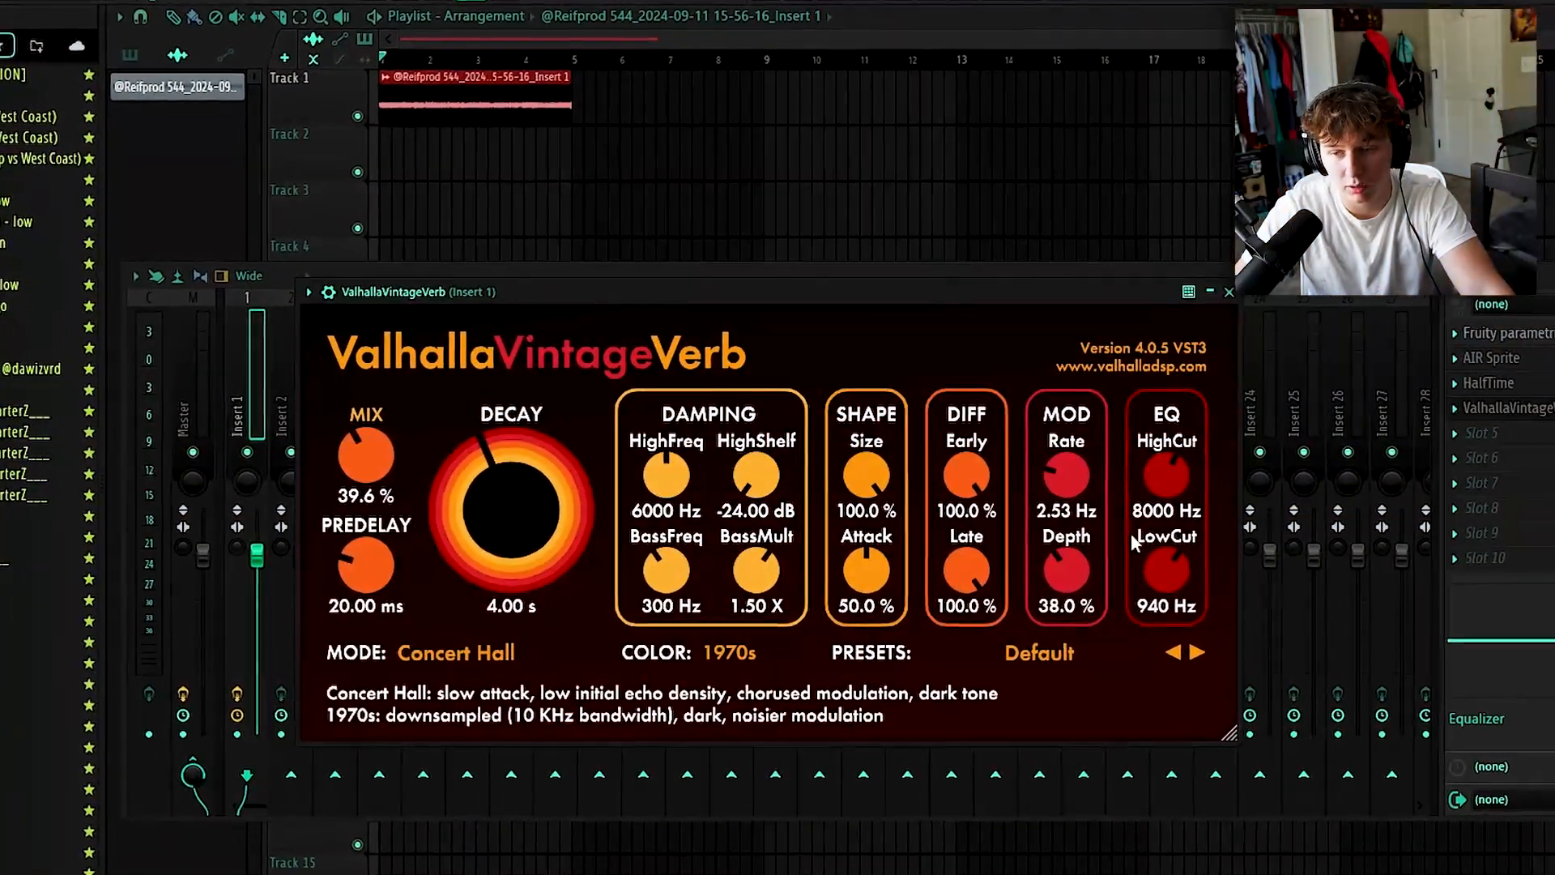
key(space)
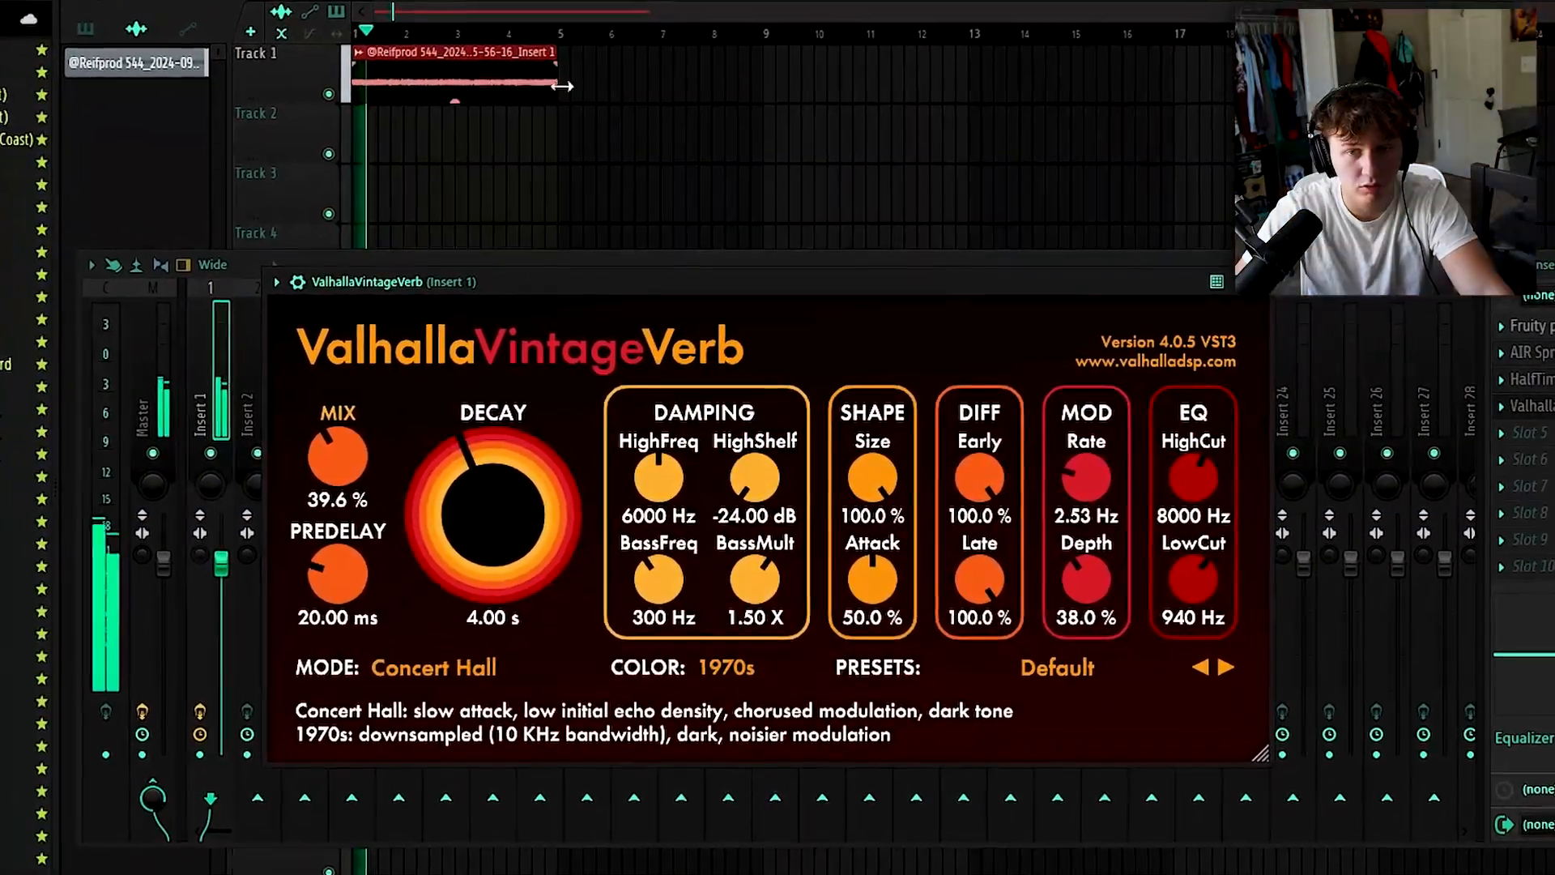
click(1256, 282)
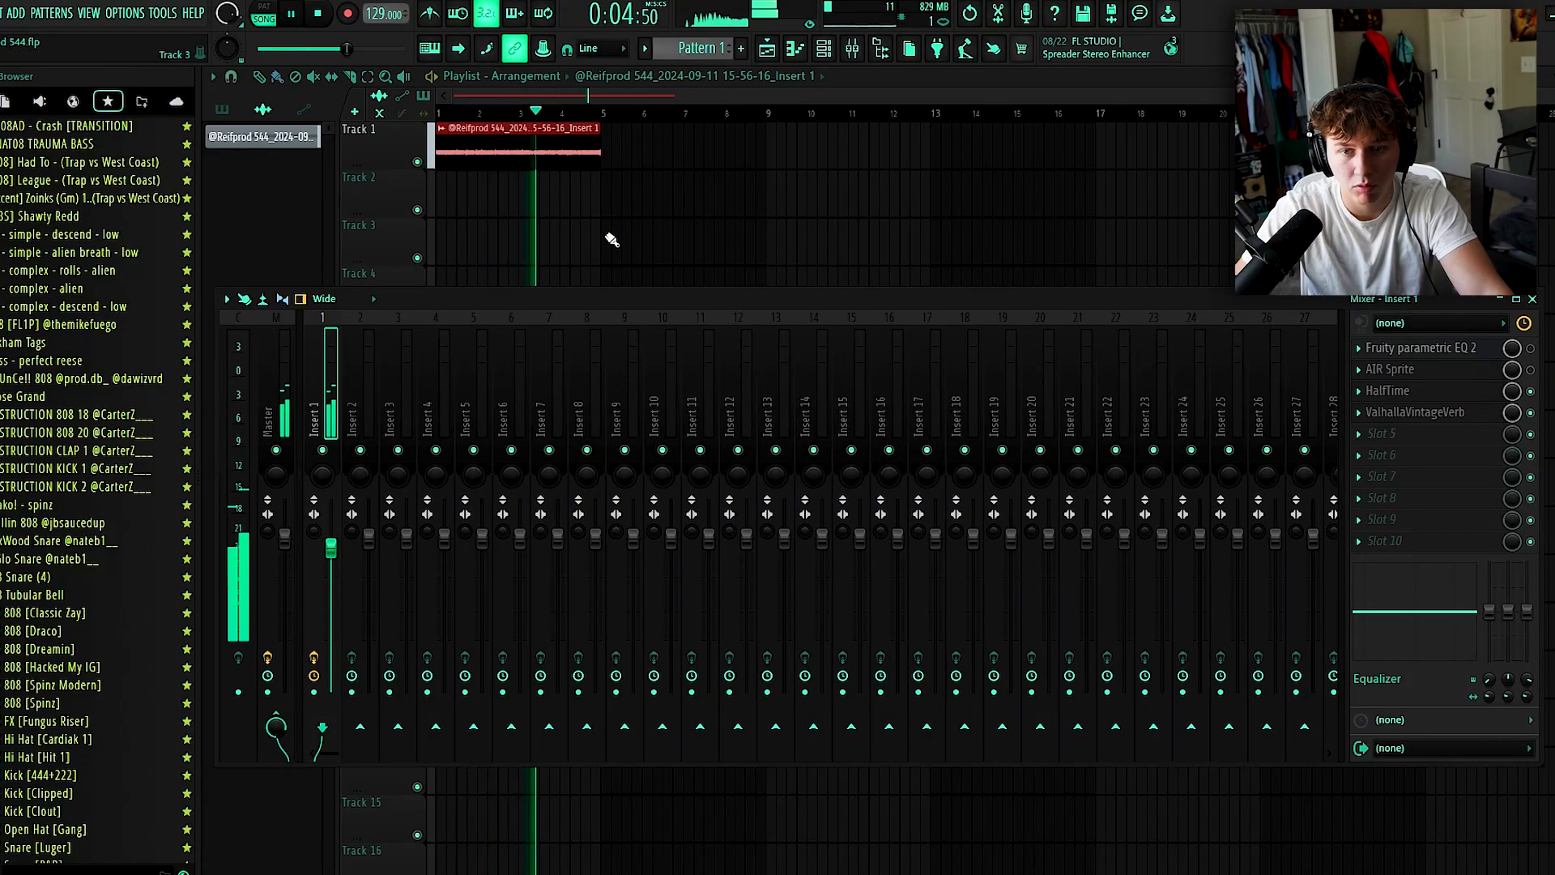
Duplicate the 4-bar audio clip on Track 1 directly behind the original.
key(F9)
drag(629, 169, 559, 165)
key(ctrl+b)
Add short fades where the two audio clips meet at bar 5 and listen to the transition.
scroll(578, 174, up, 3)
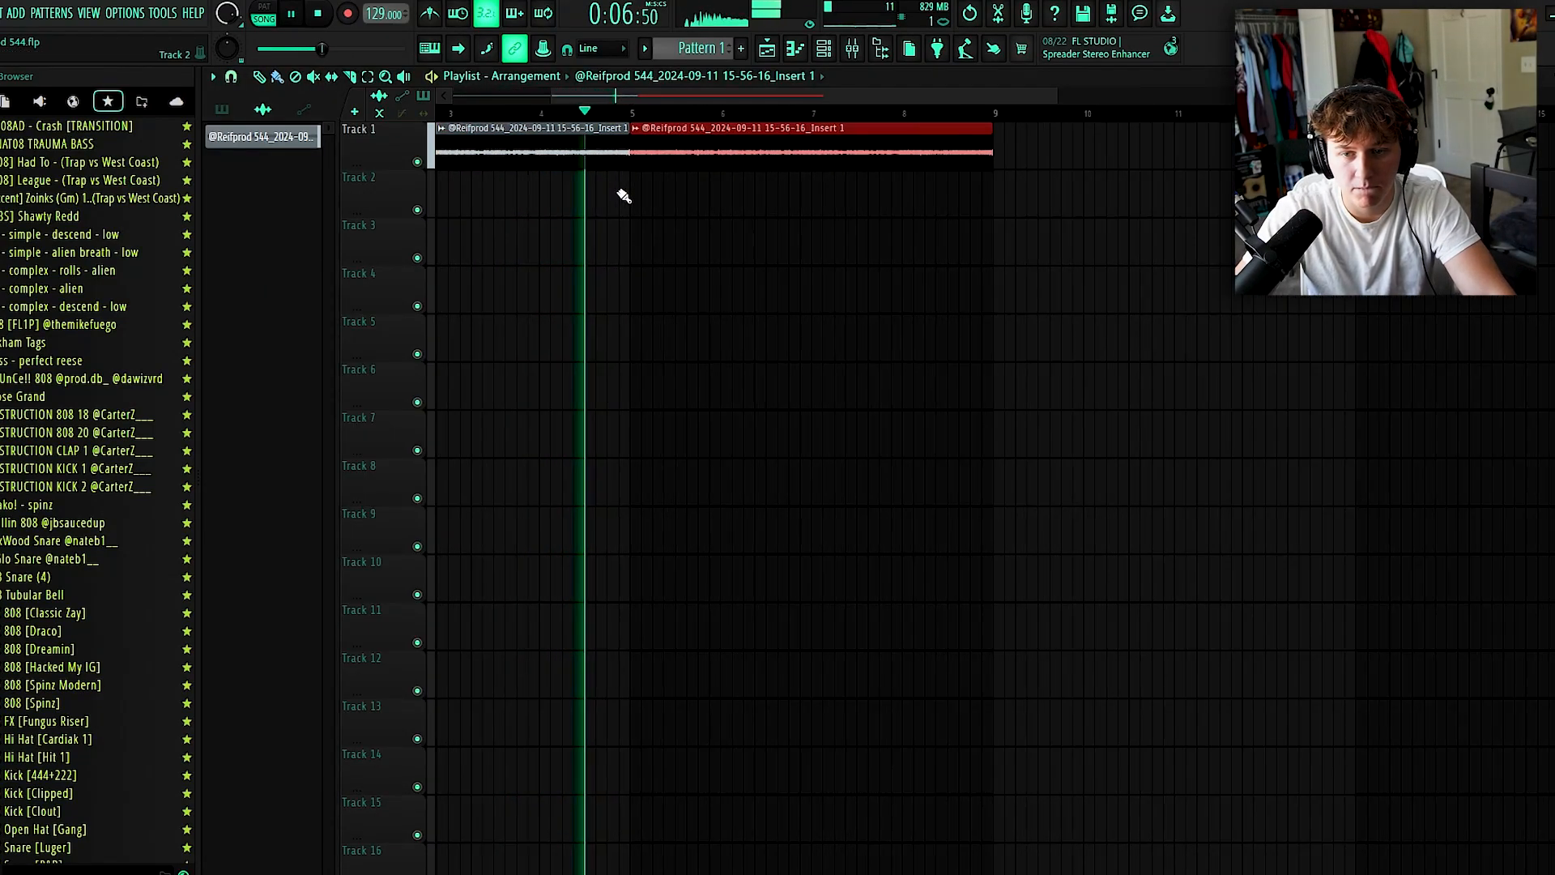
scroll(648, 197, up, 3)
key(space)
drag(834, 165, 260, 169)
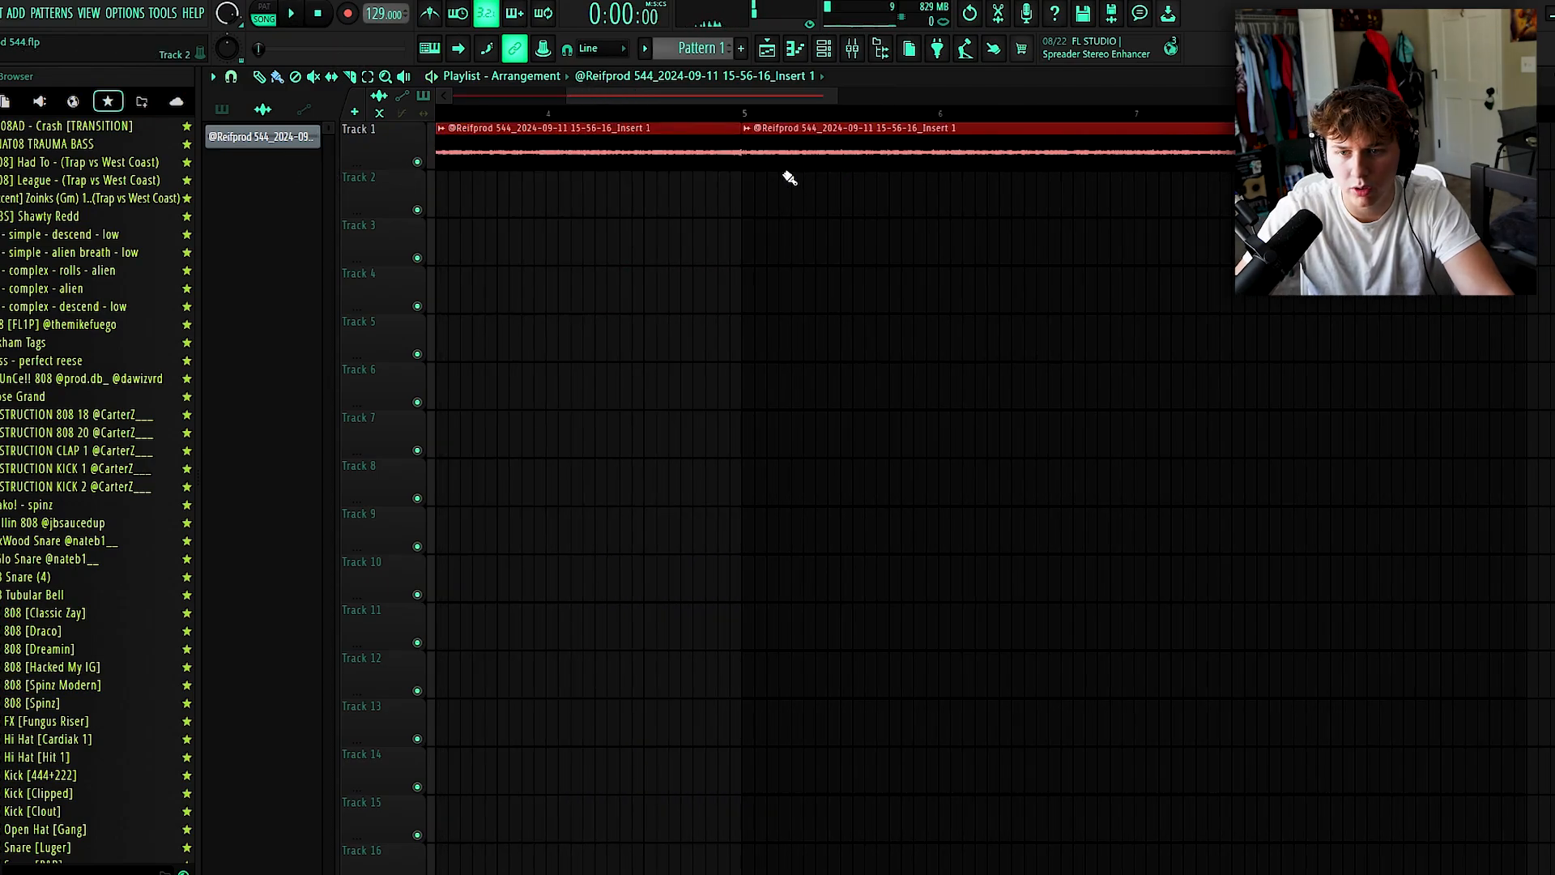
scroll(771, 221, up, 2)
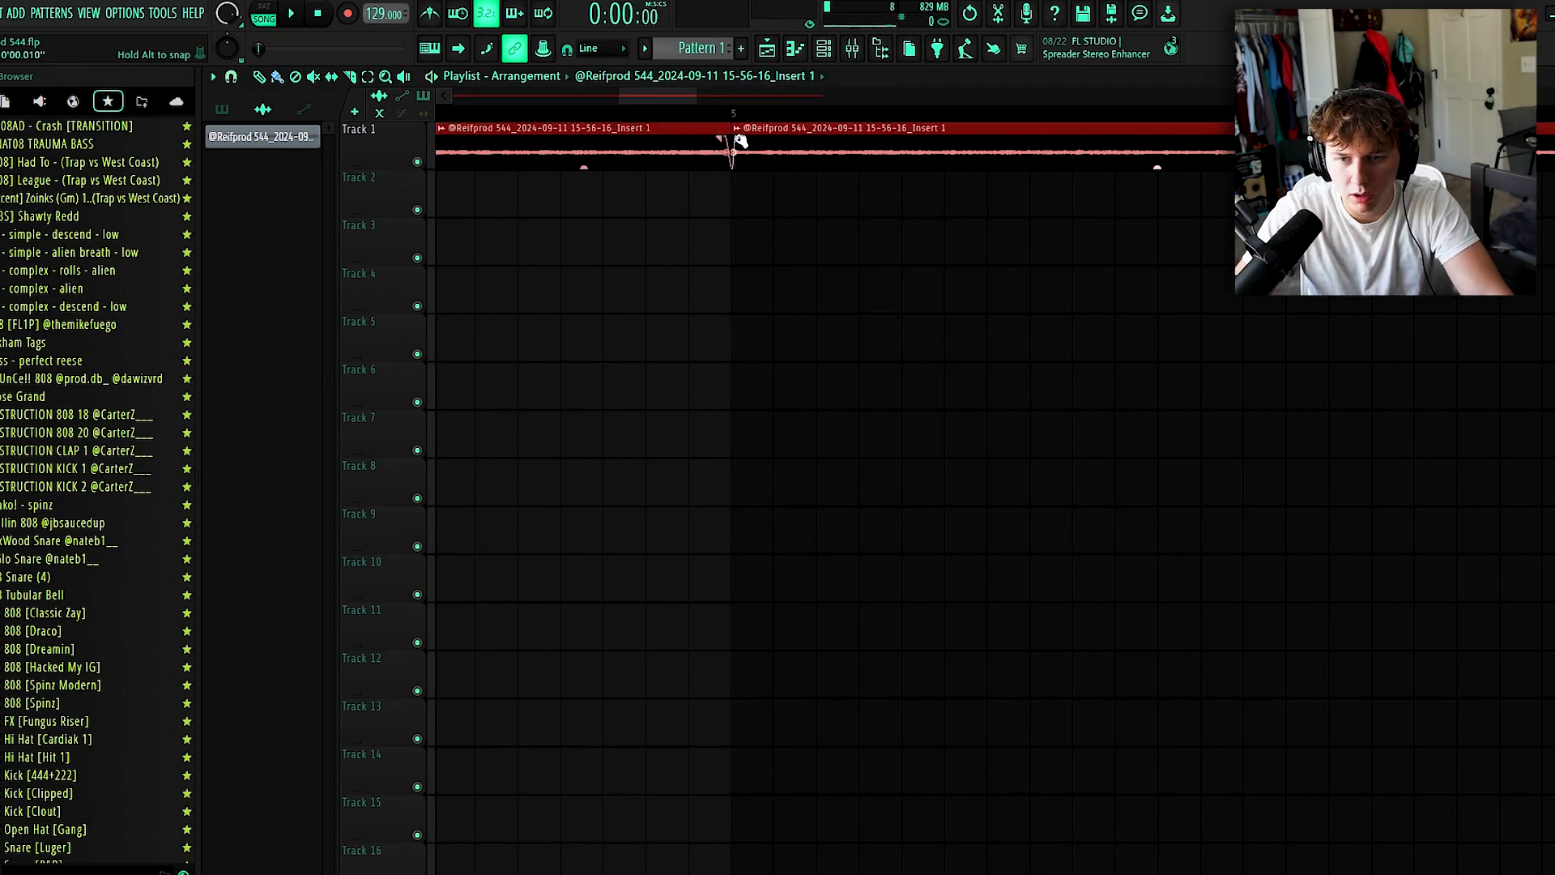
key(space)
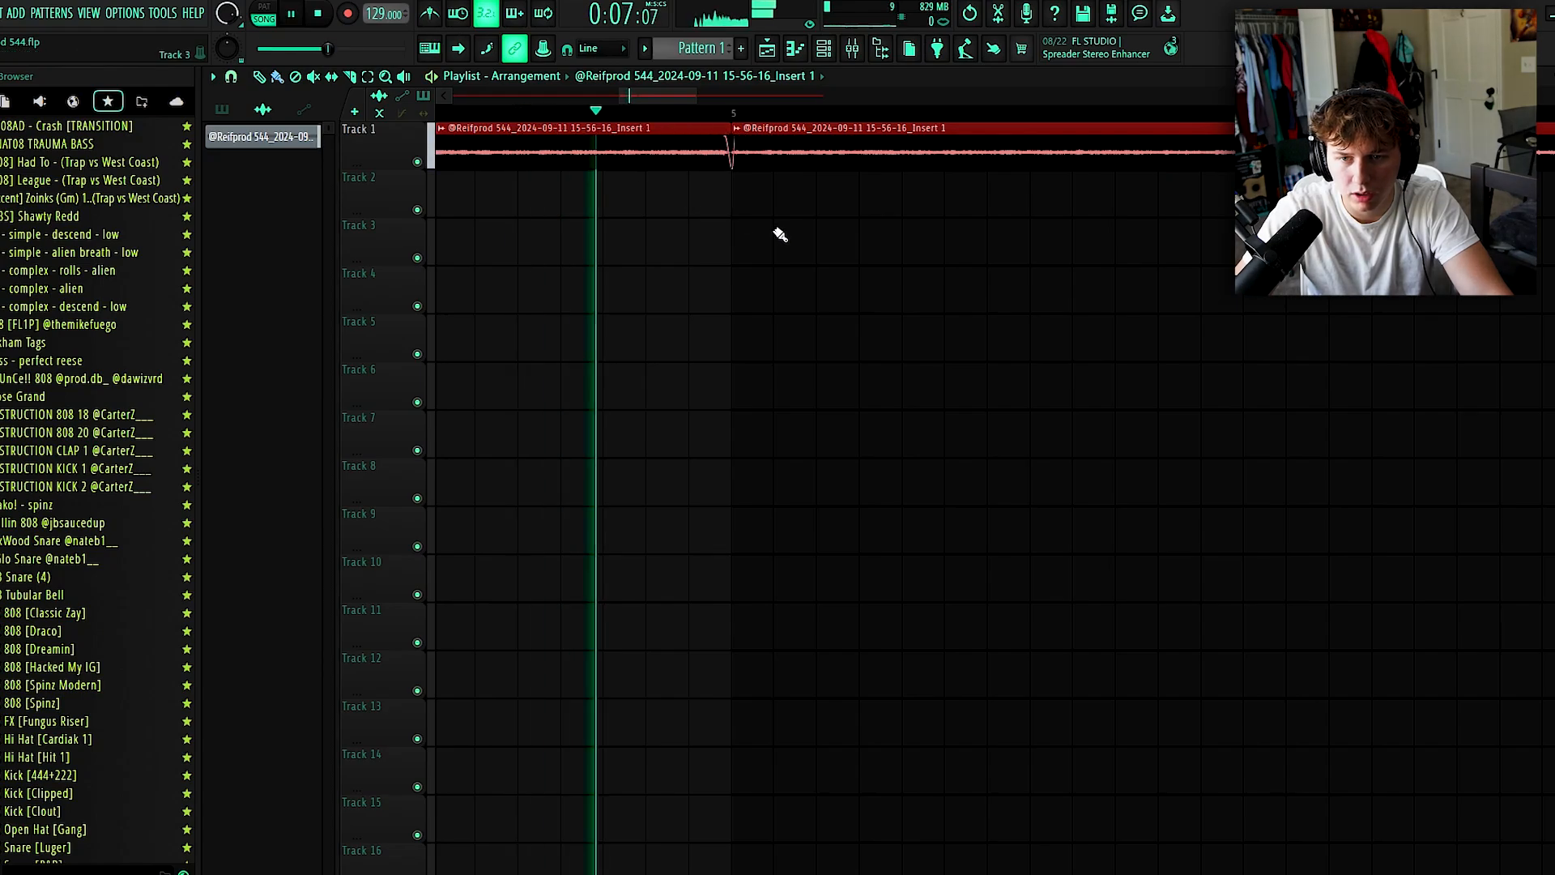
scroll(729, 229, down, 3)
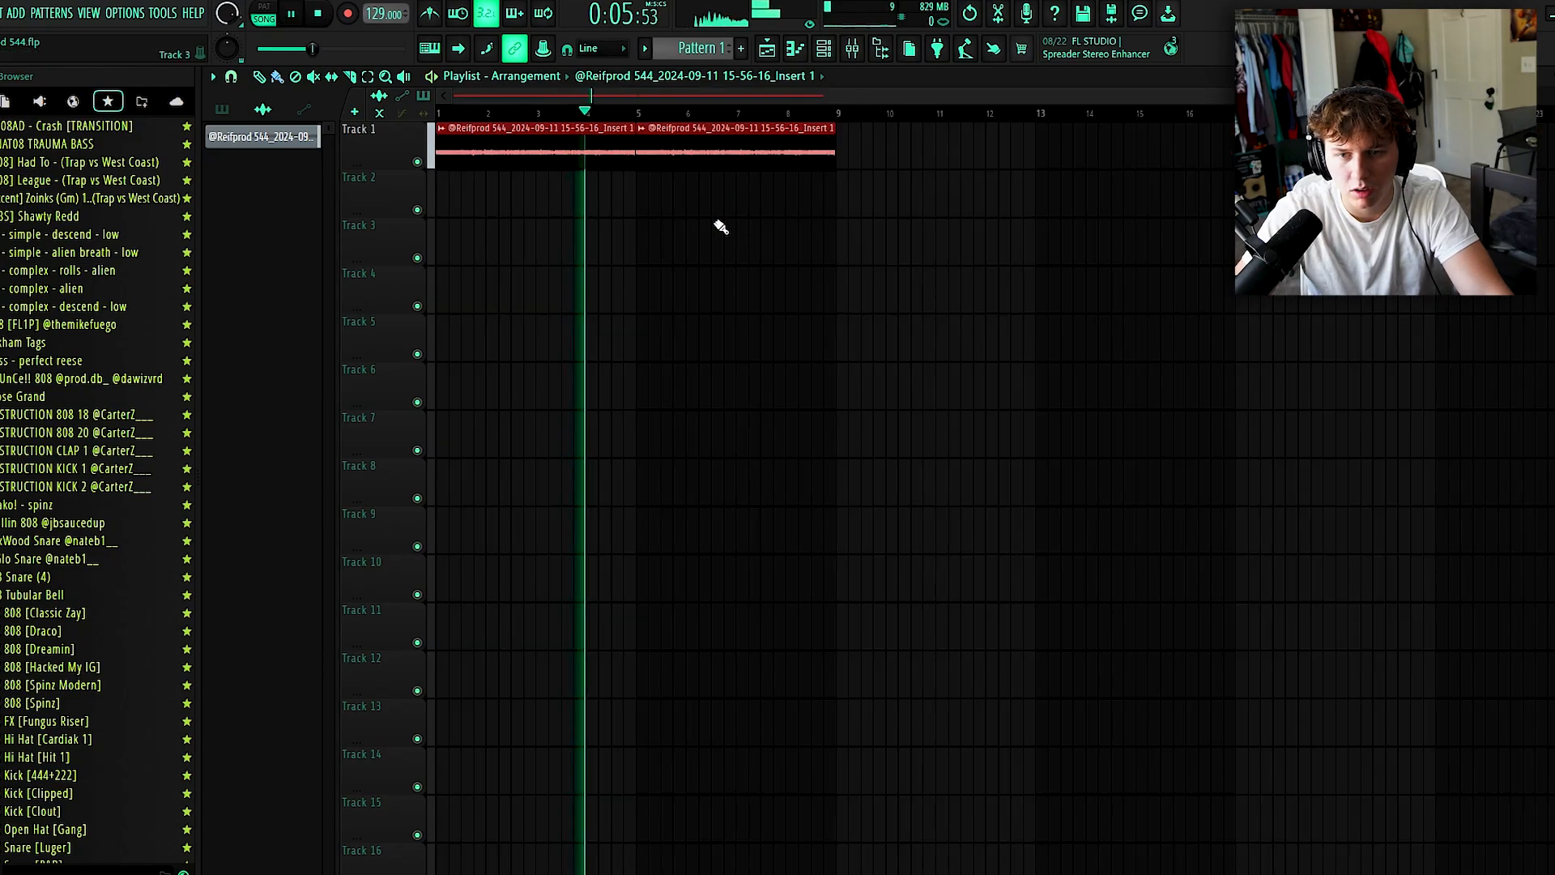
Place a new Pattern 2 across the eight bars of Track 2 and add a second Analog Lab V channel.
ctrl+click(794, 237)
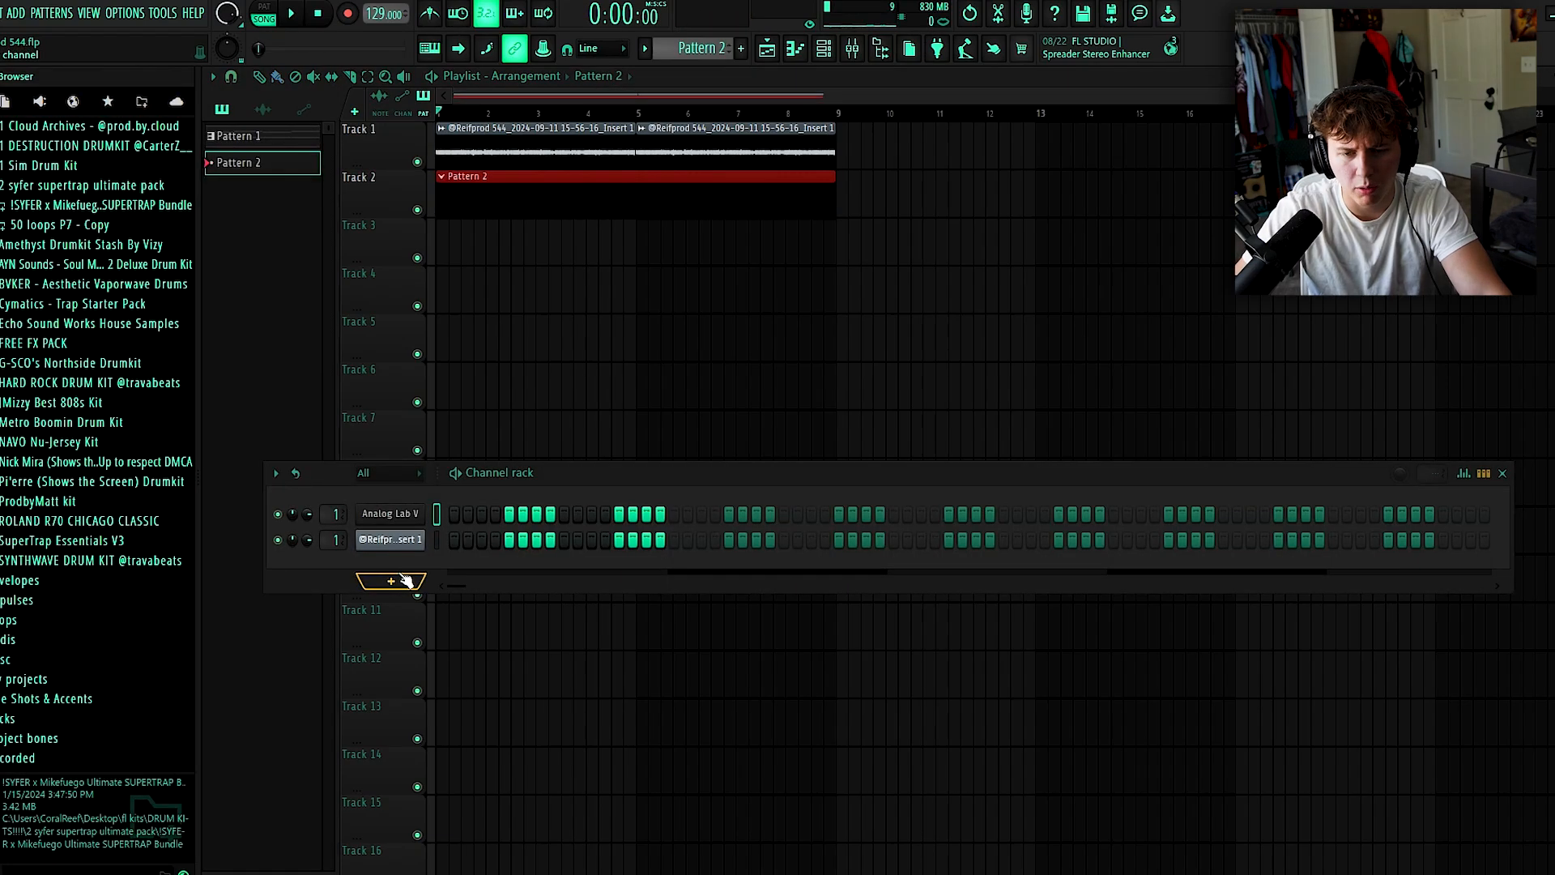
click(362, 580)
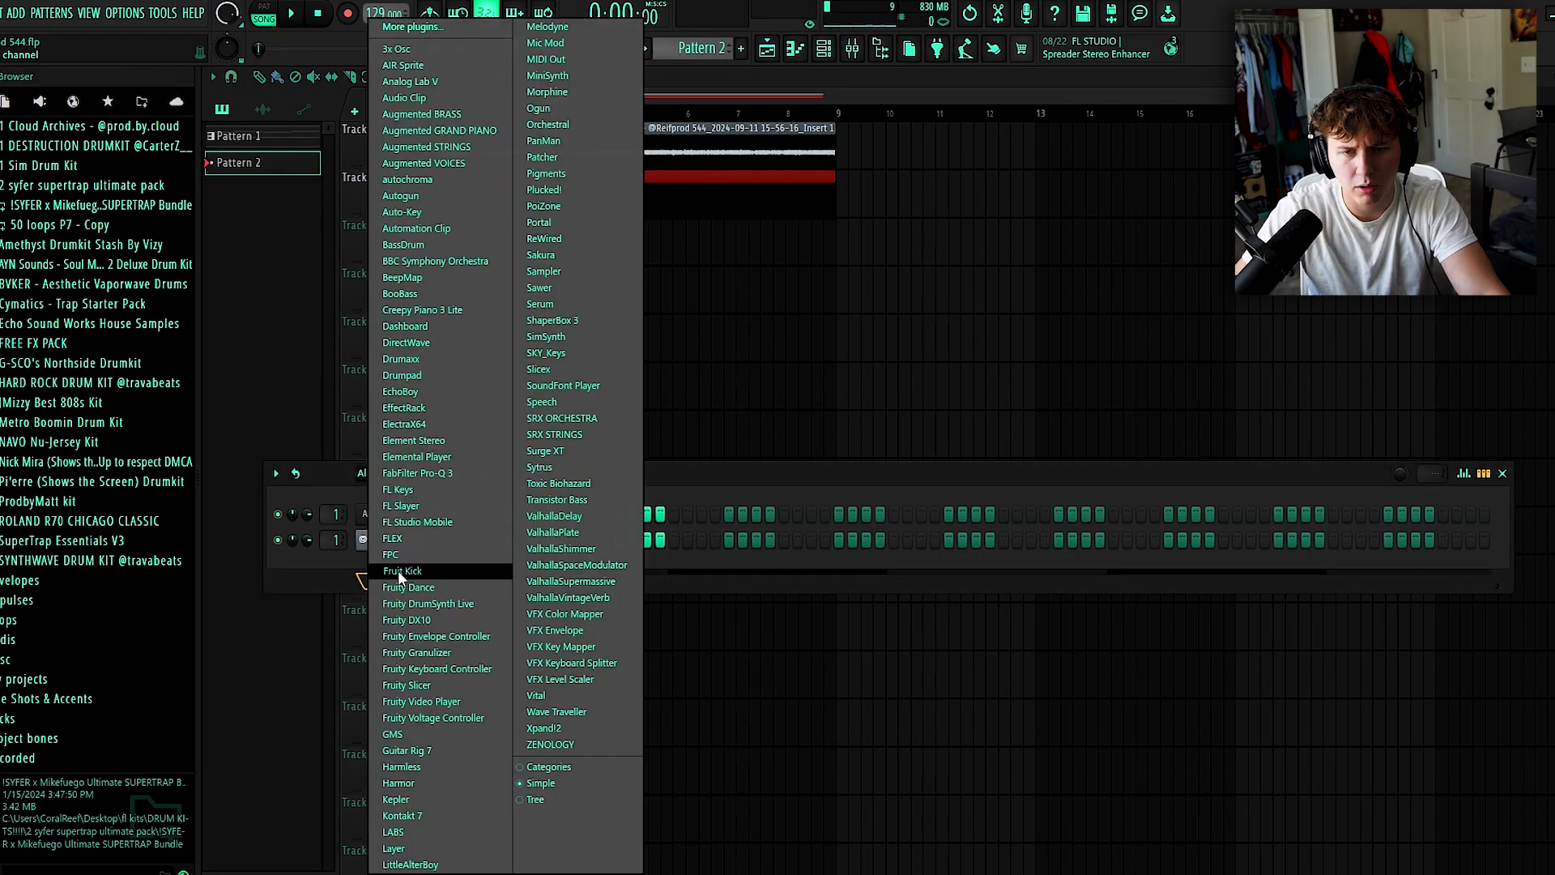
click(478, 83)
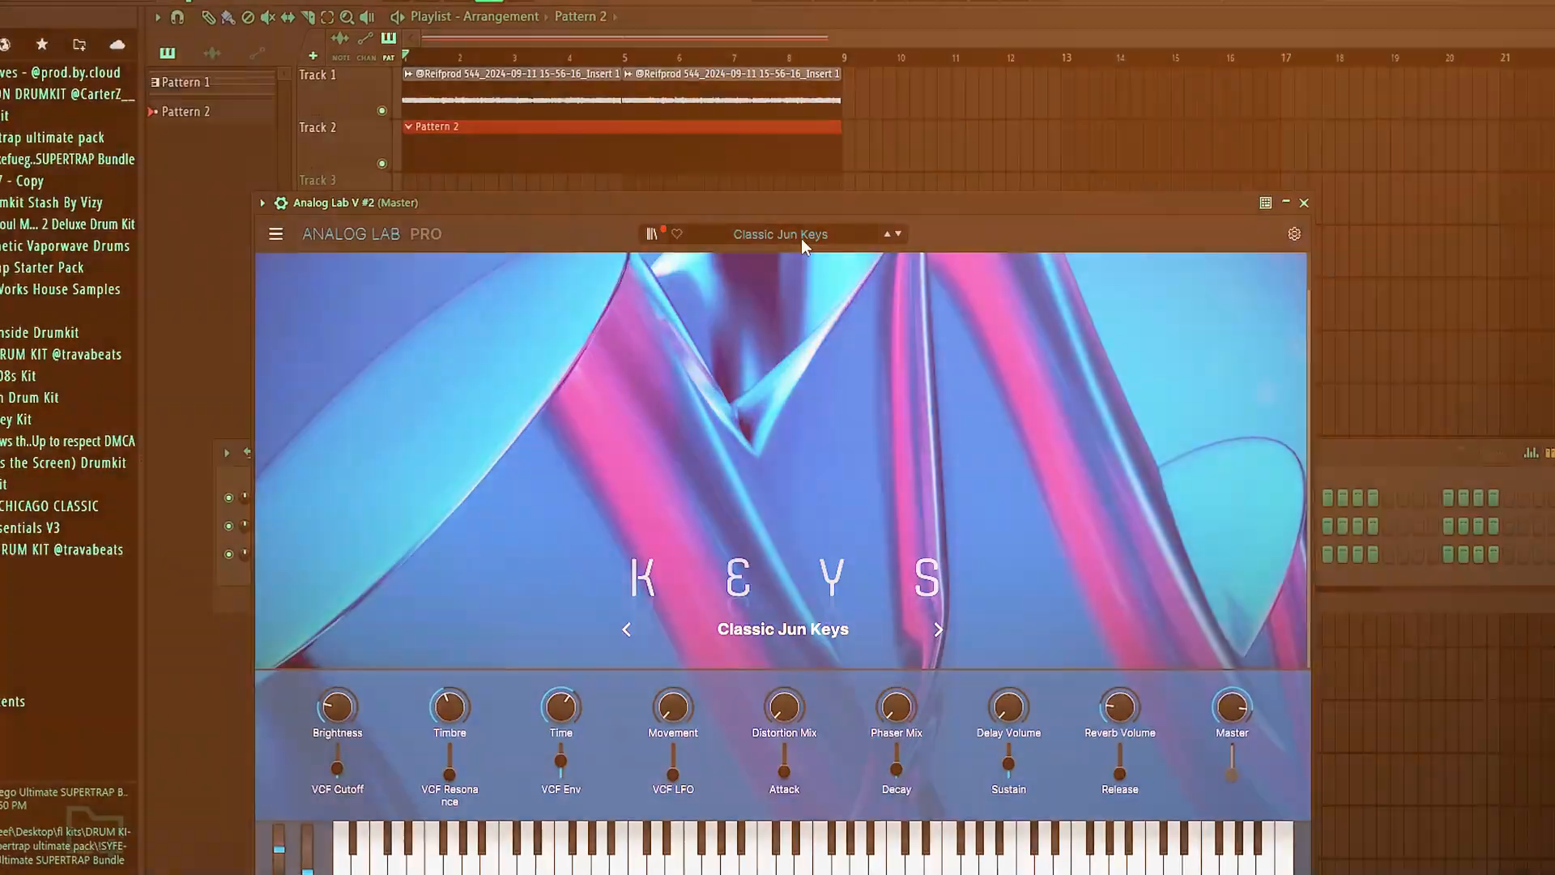
Load the Pad preset Adventure Time in the second Analog Lab V.
click(801, 238)
mouse_move(712, 424)
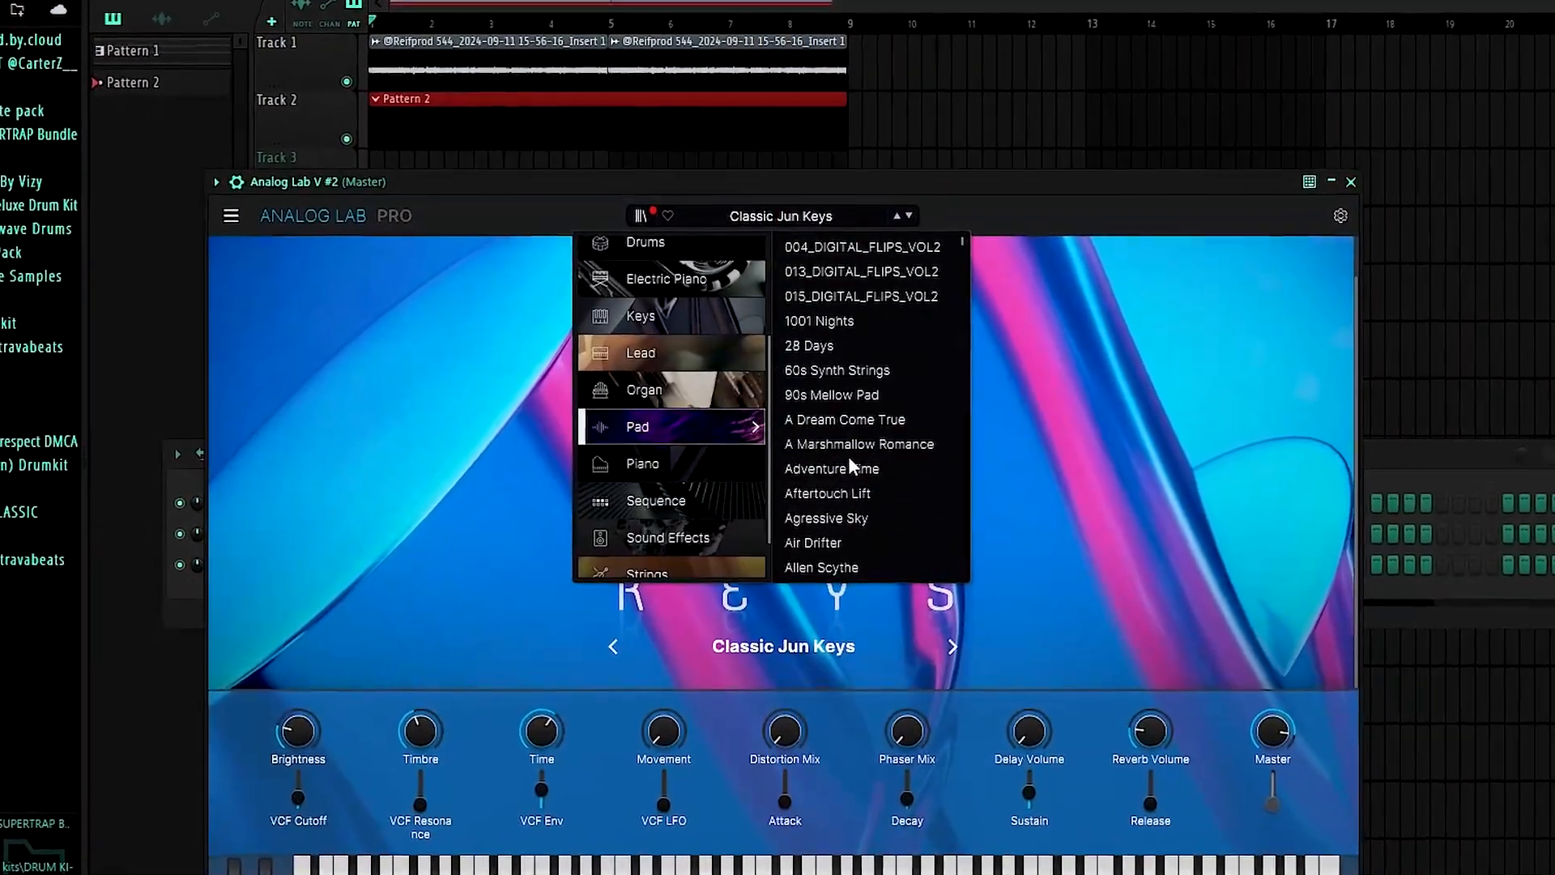
click(848, 466)
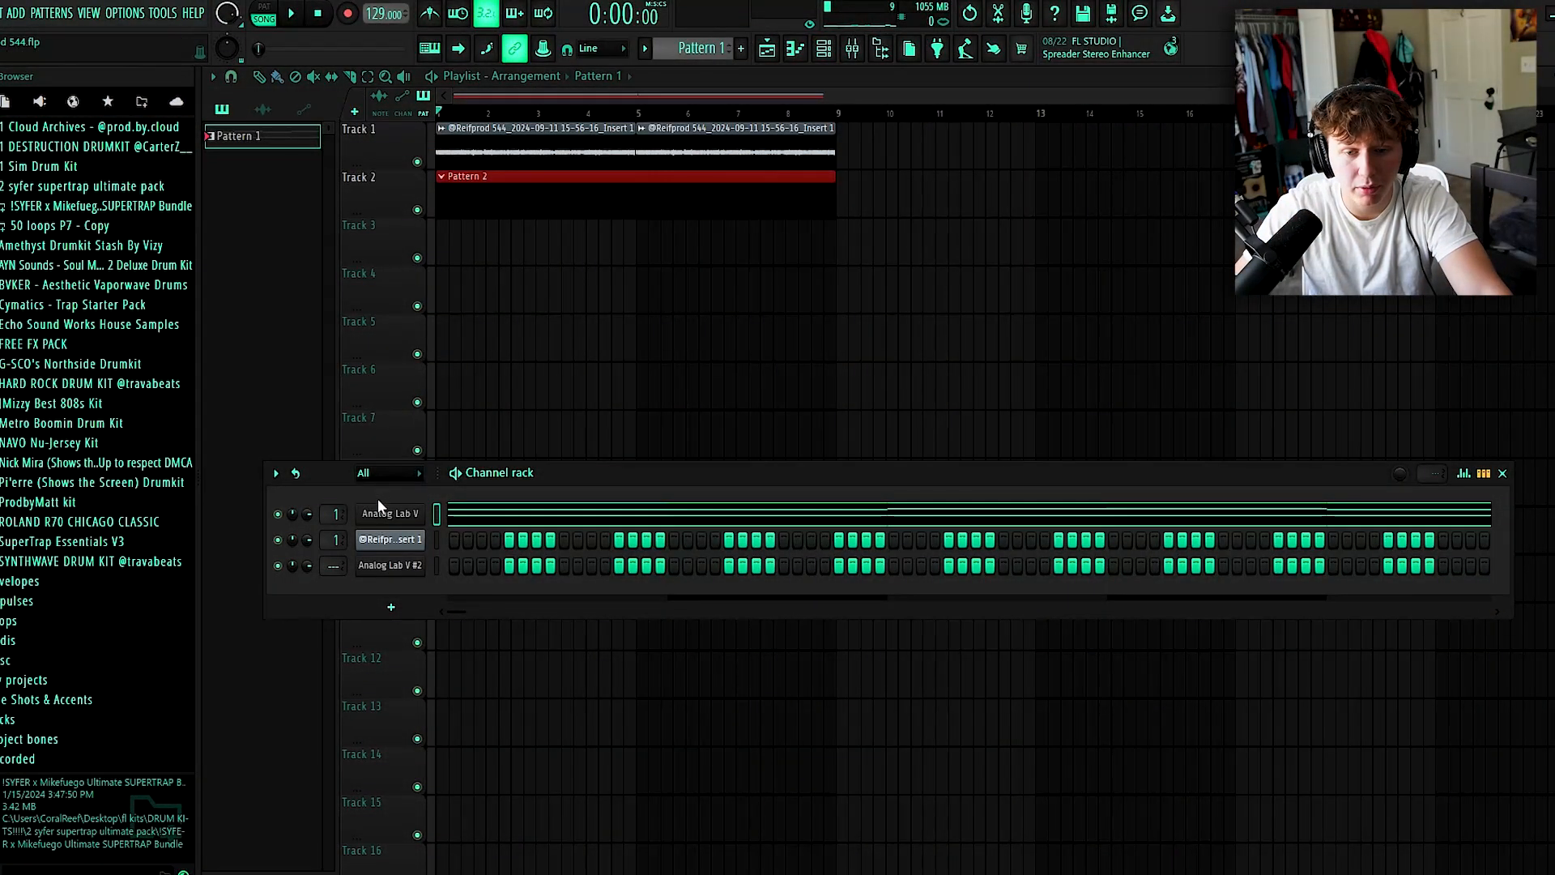
Copy the chord notes from Pattern 1's Analog Lab V into Analog Lab V #2 in Pattern 2 and route that channel to Insert 2.
right_click(377, 506)
click(666, 537)
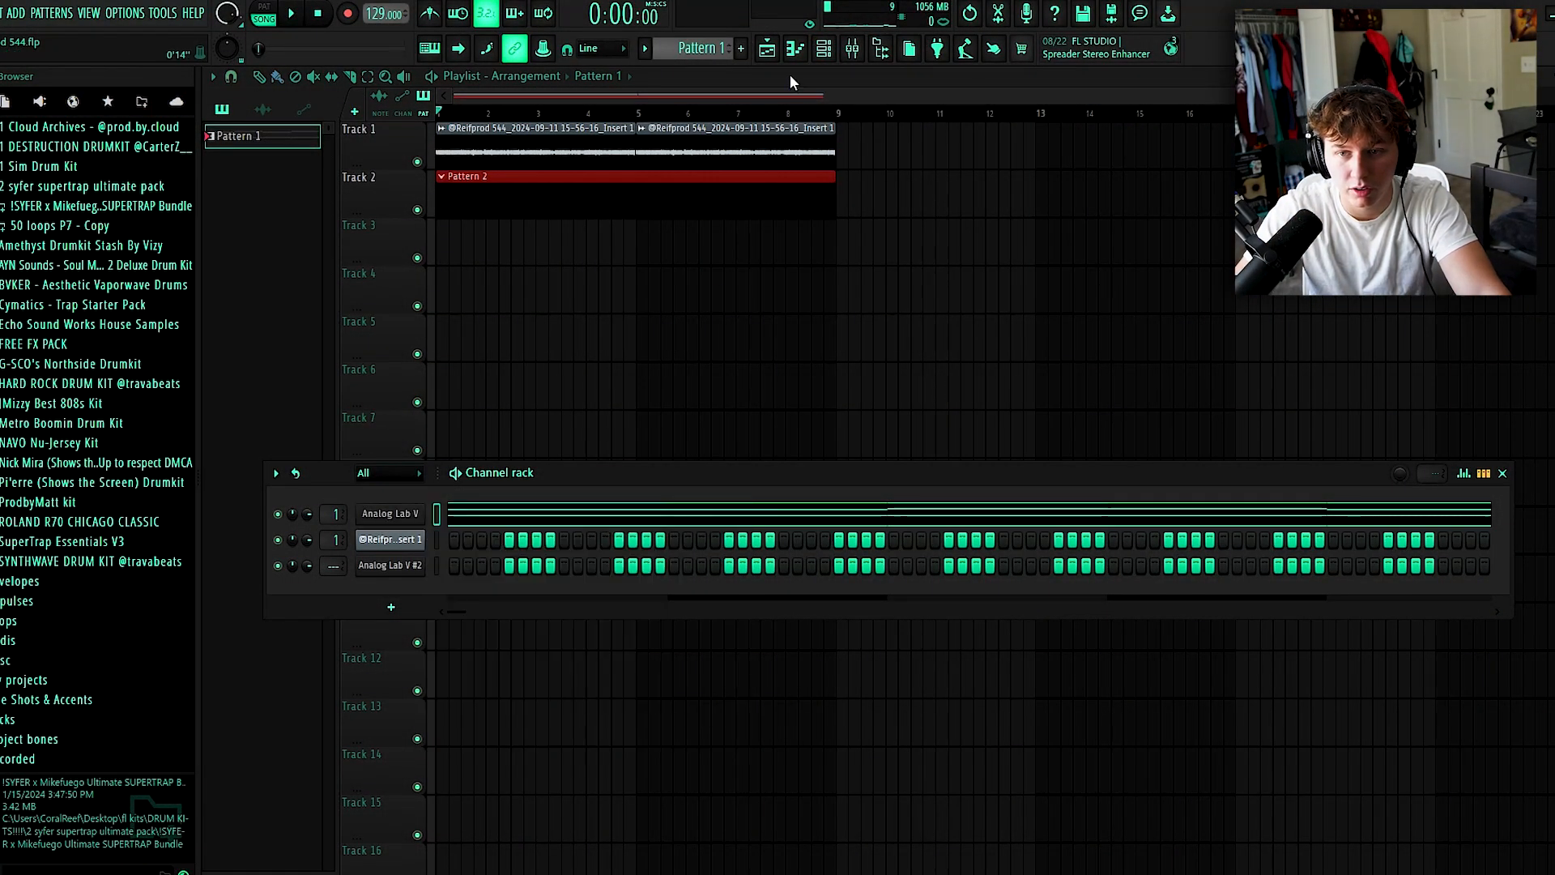
scroll(713, 47, up, 1)
right_click(409, 564)
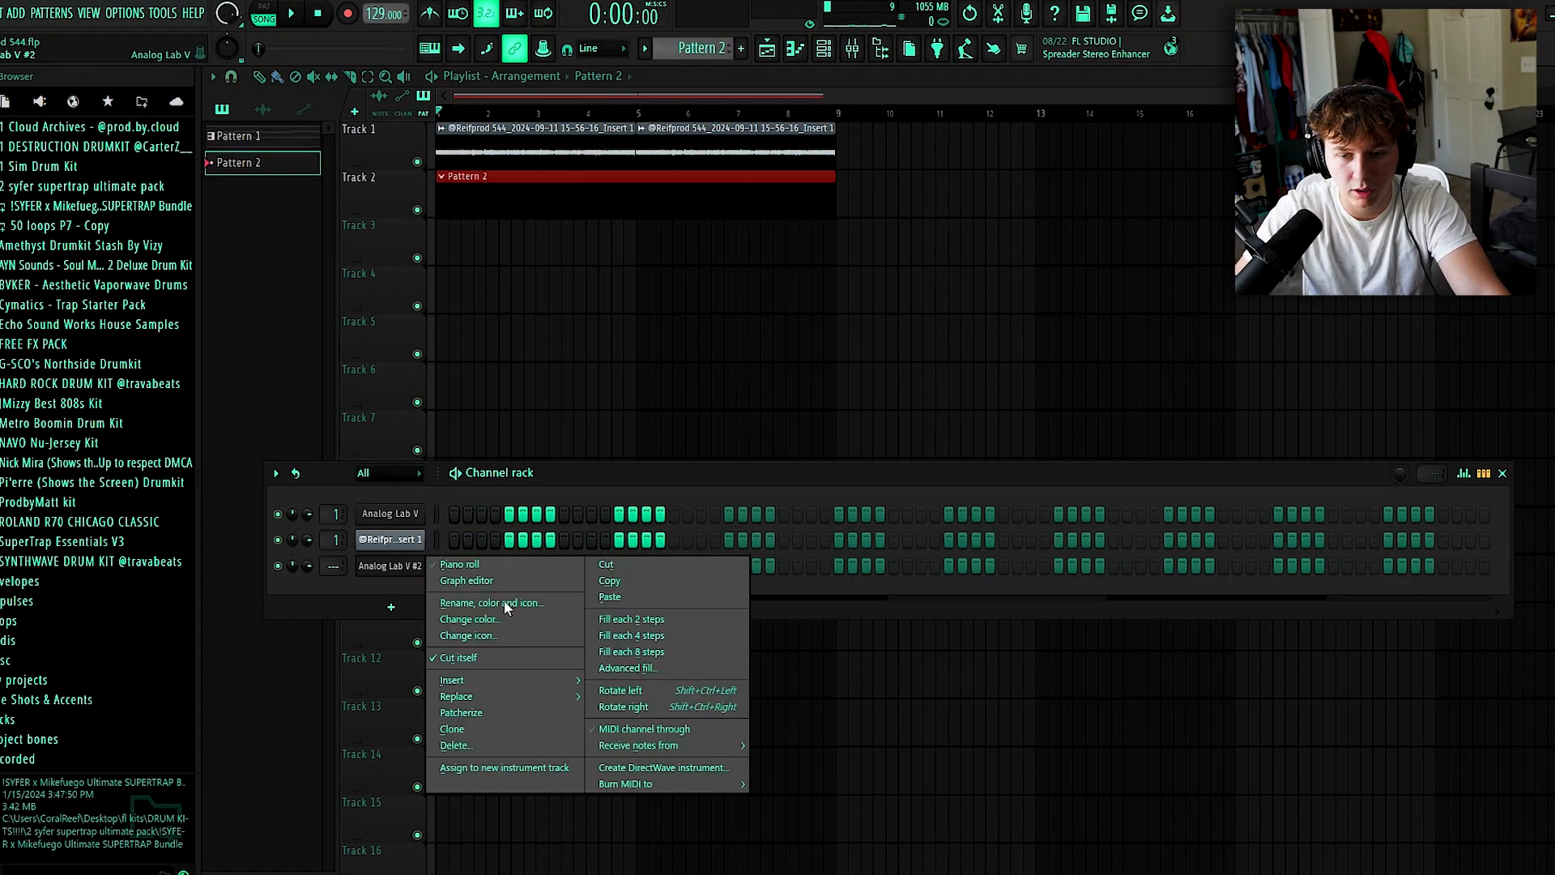
click(624, 597)
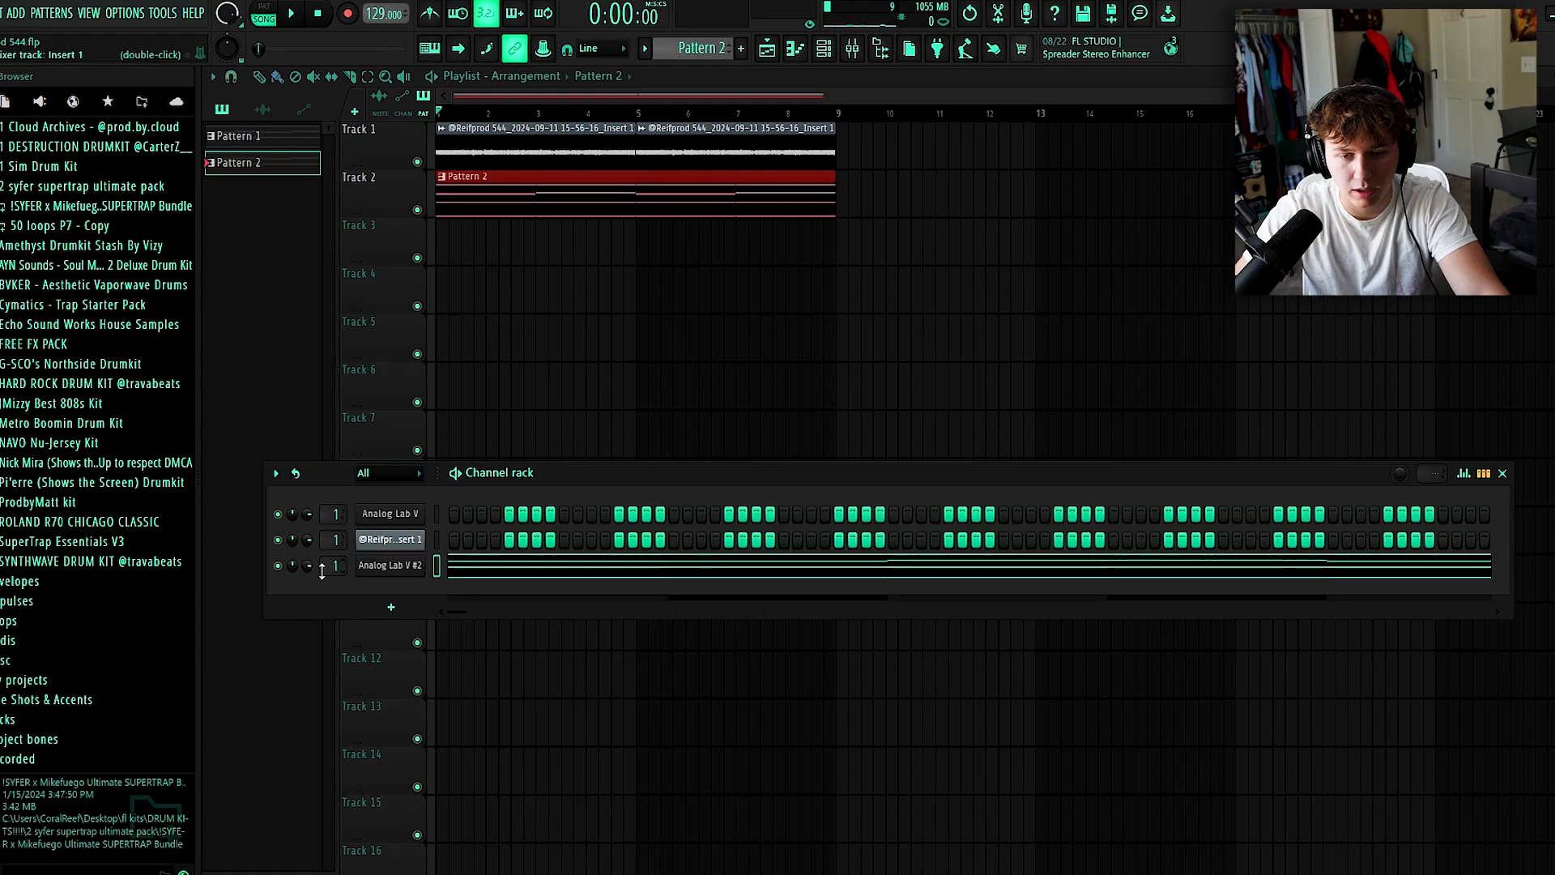
click(409, 559)
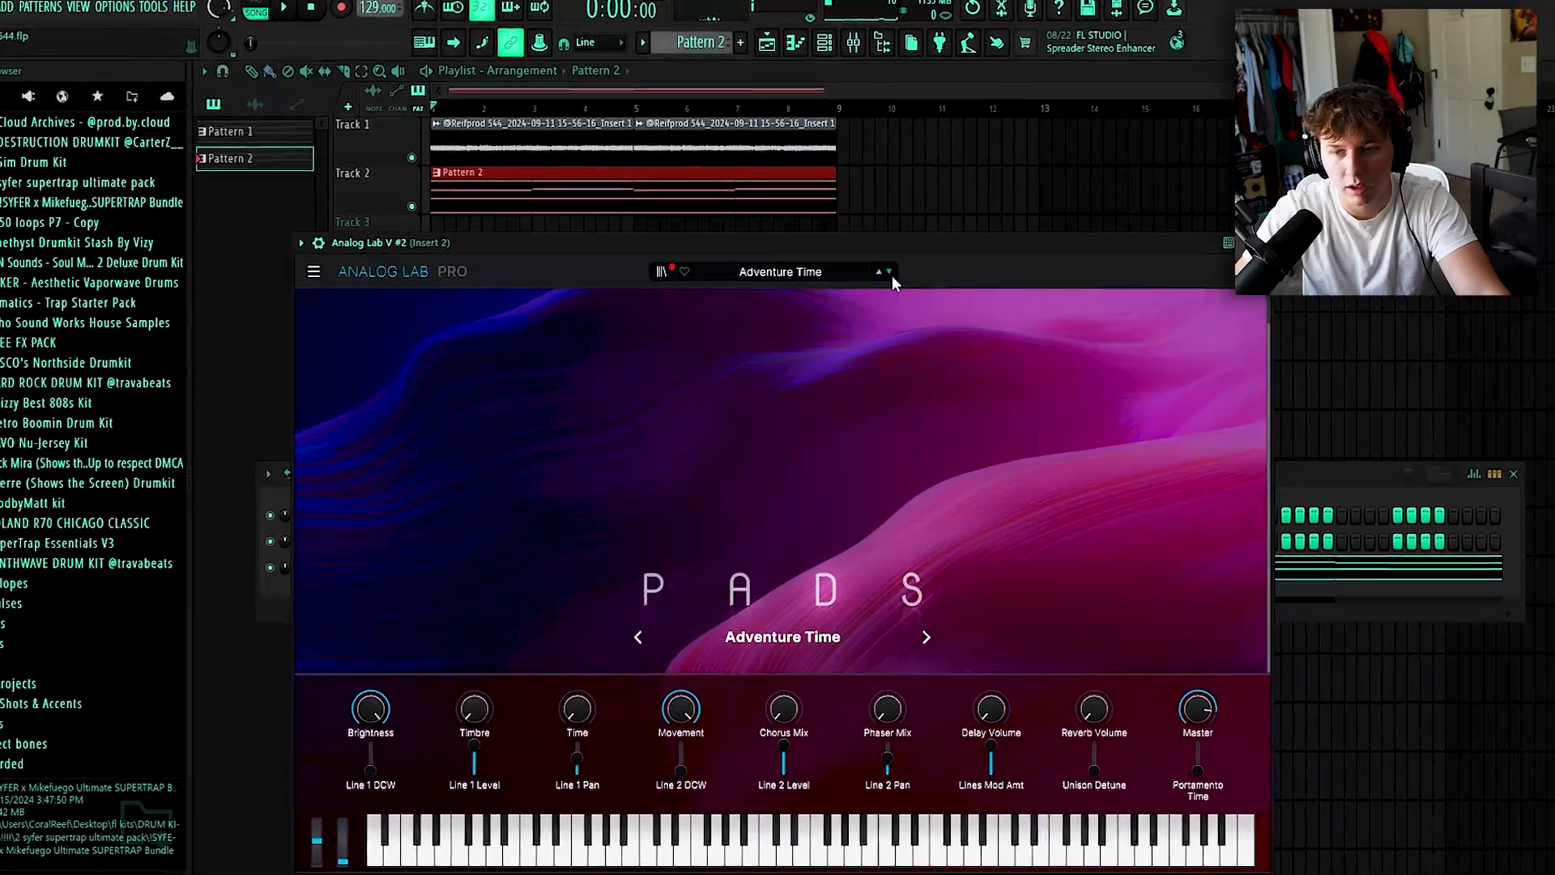
Switch Analog Lab V #2 to the Lucy In The Sky preset and transpose its chord notes down one octave.
click(780, 267)
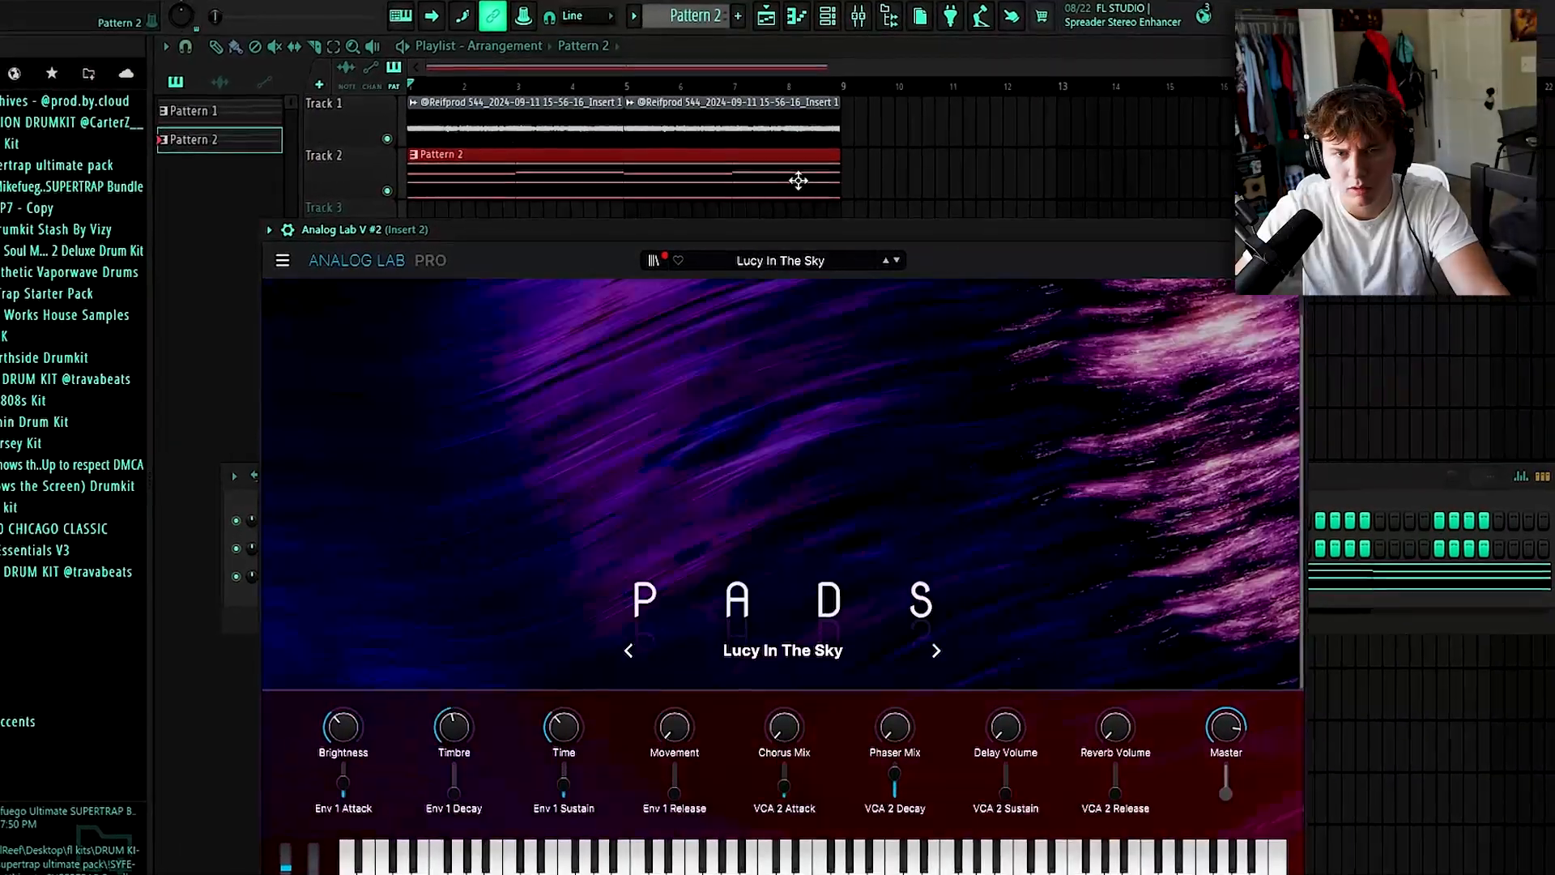
click(295, 4)
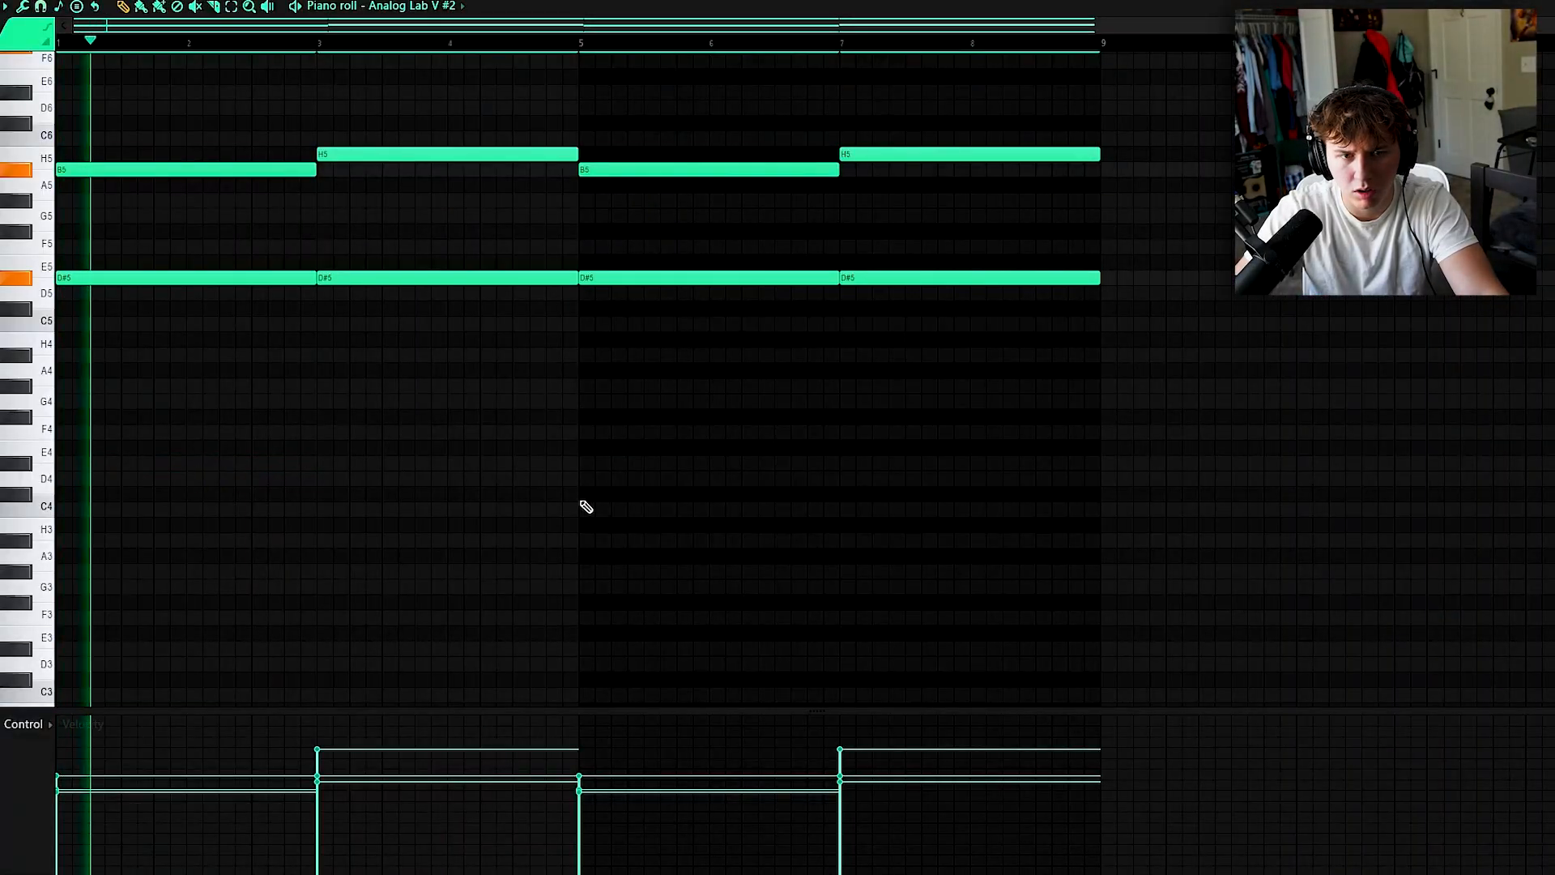
scroll(587, 507, up, 3)
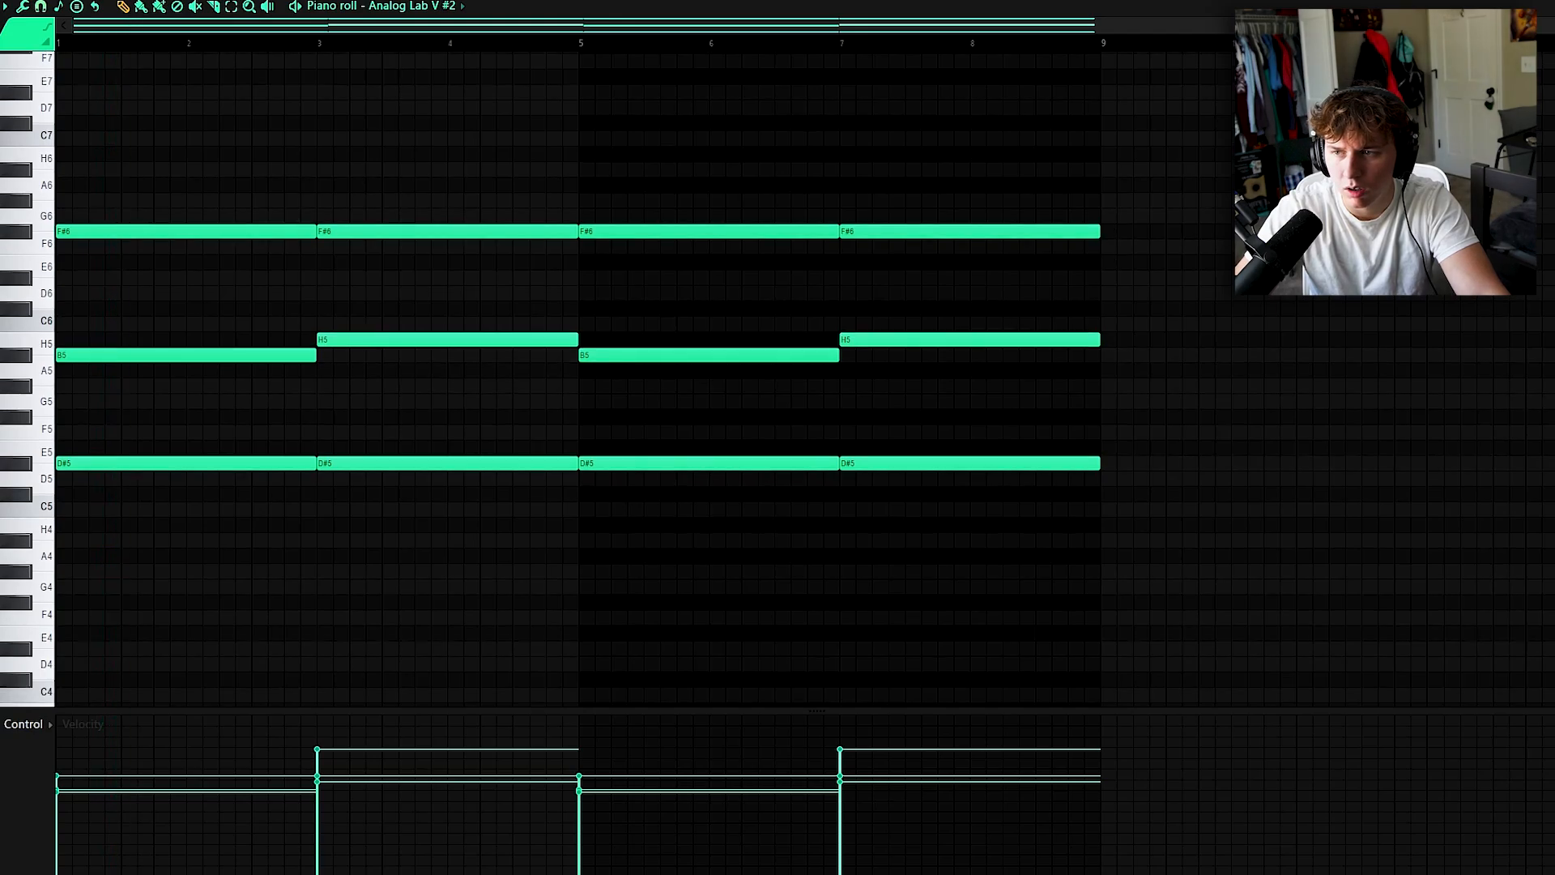
key(ctrl+Down)
key(space)
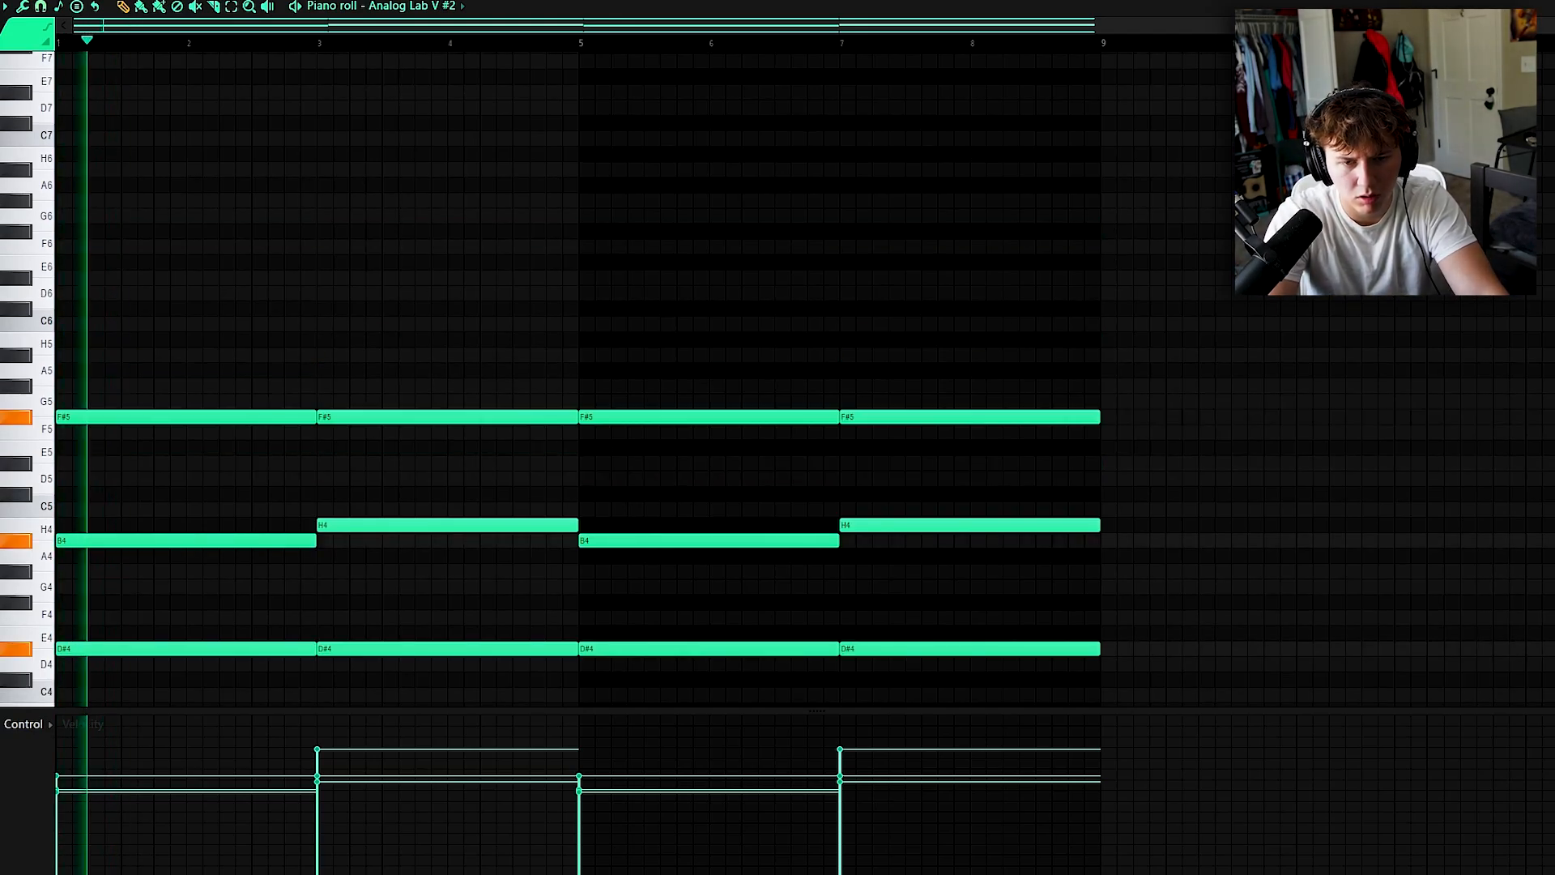
click(1543, 7)
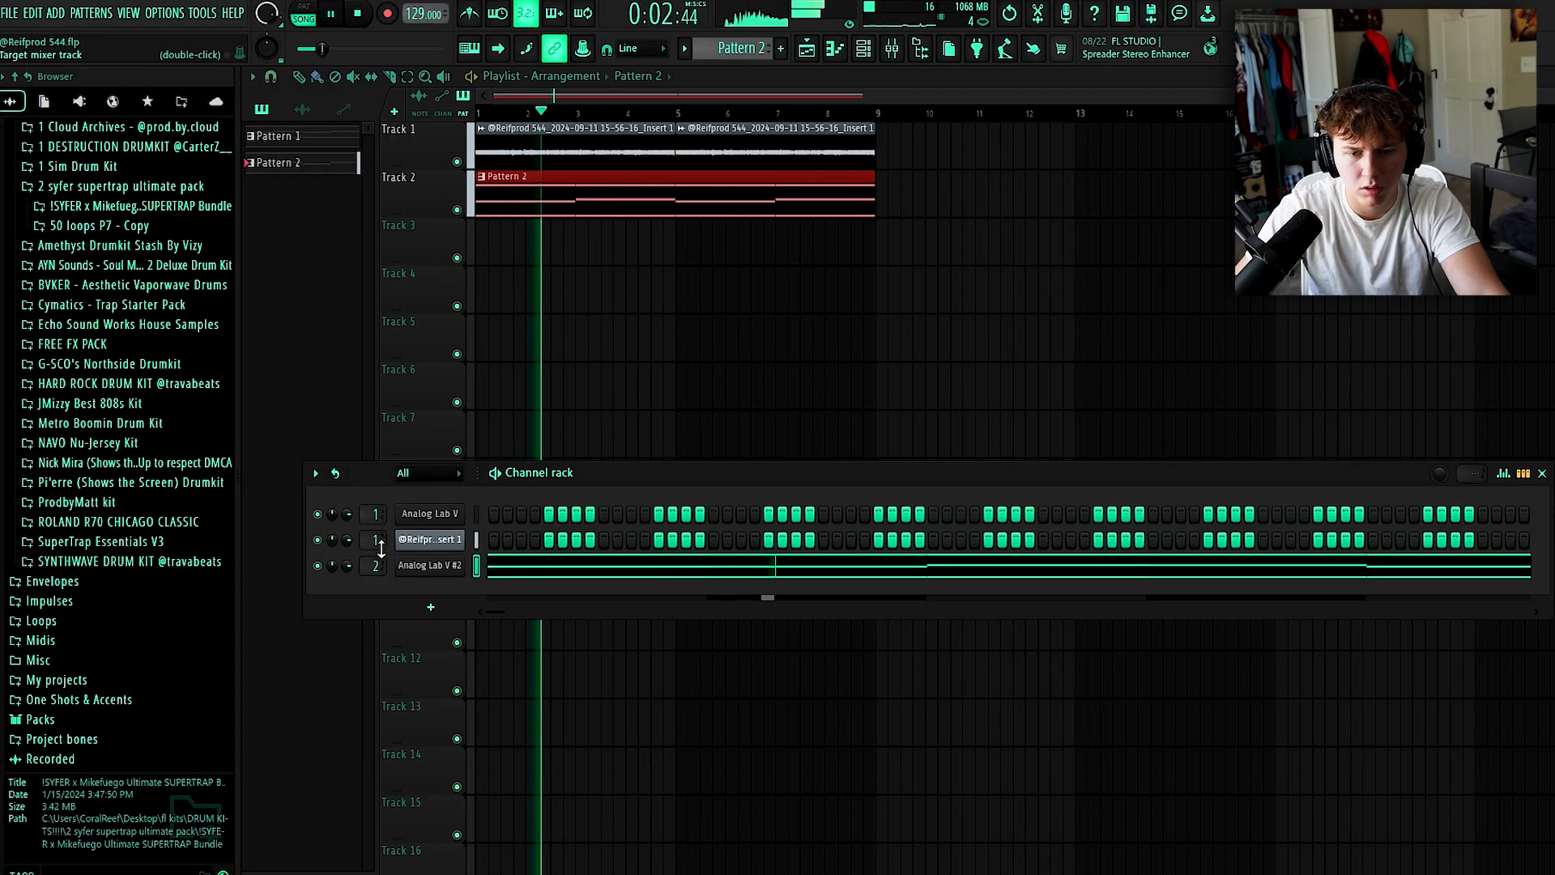
Lower the Insert 2 fader and set the Brightness of Lucy In The Sky to about 0.57.
click(896, 47)
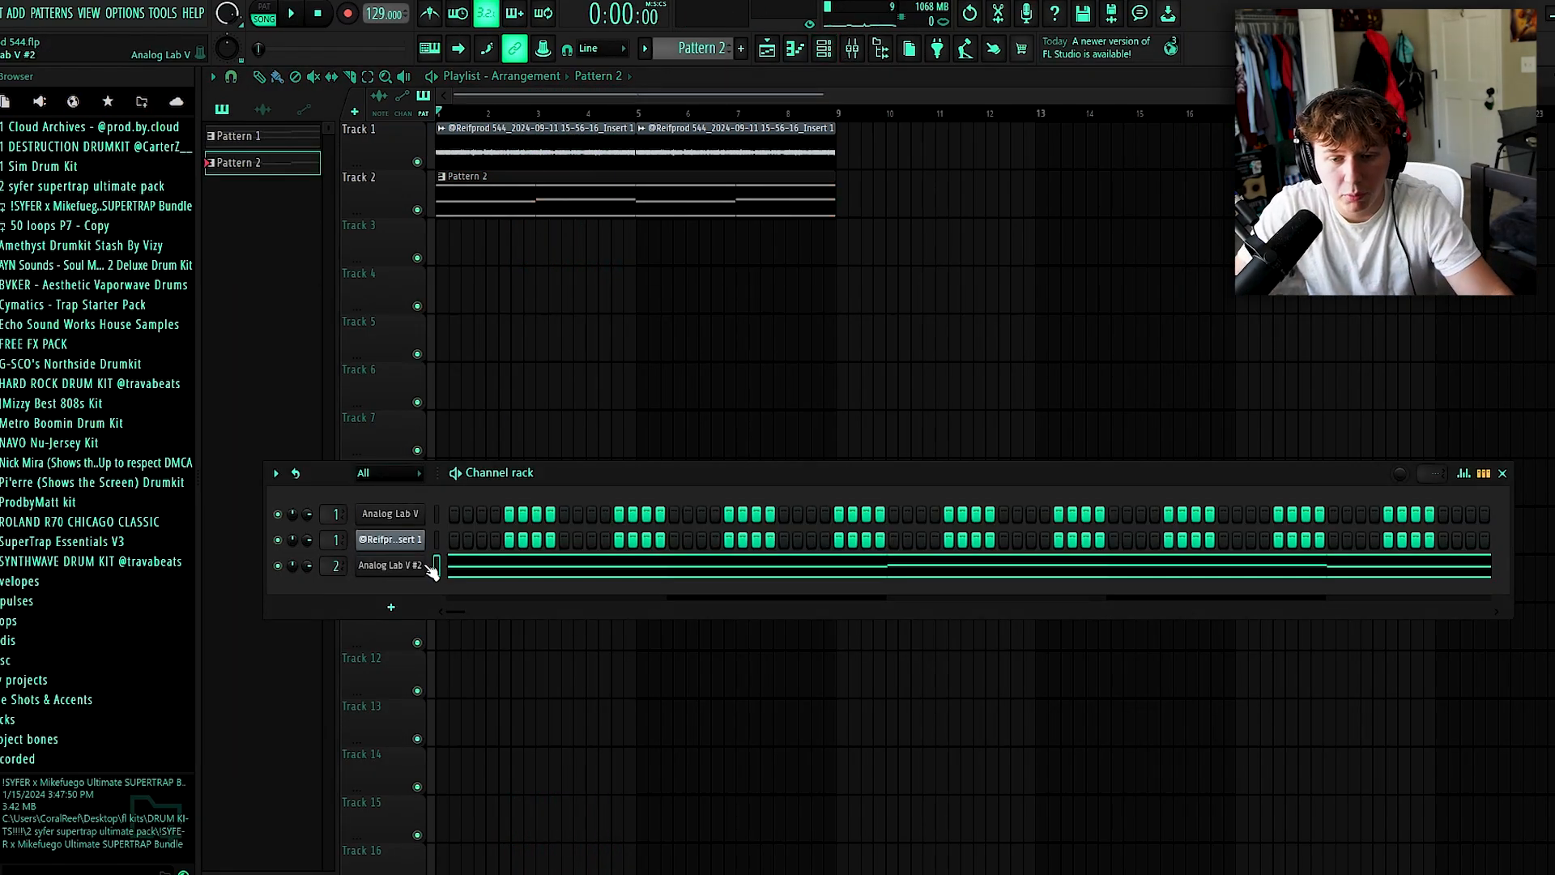
click(426, 565)
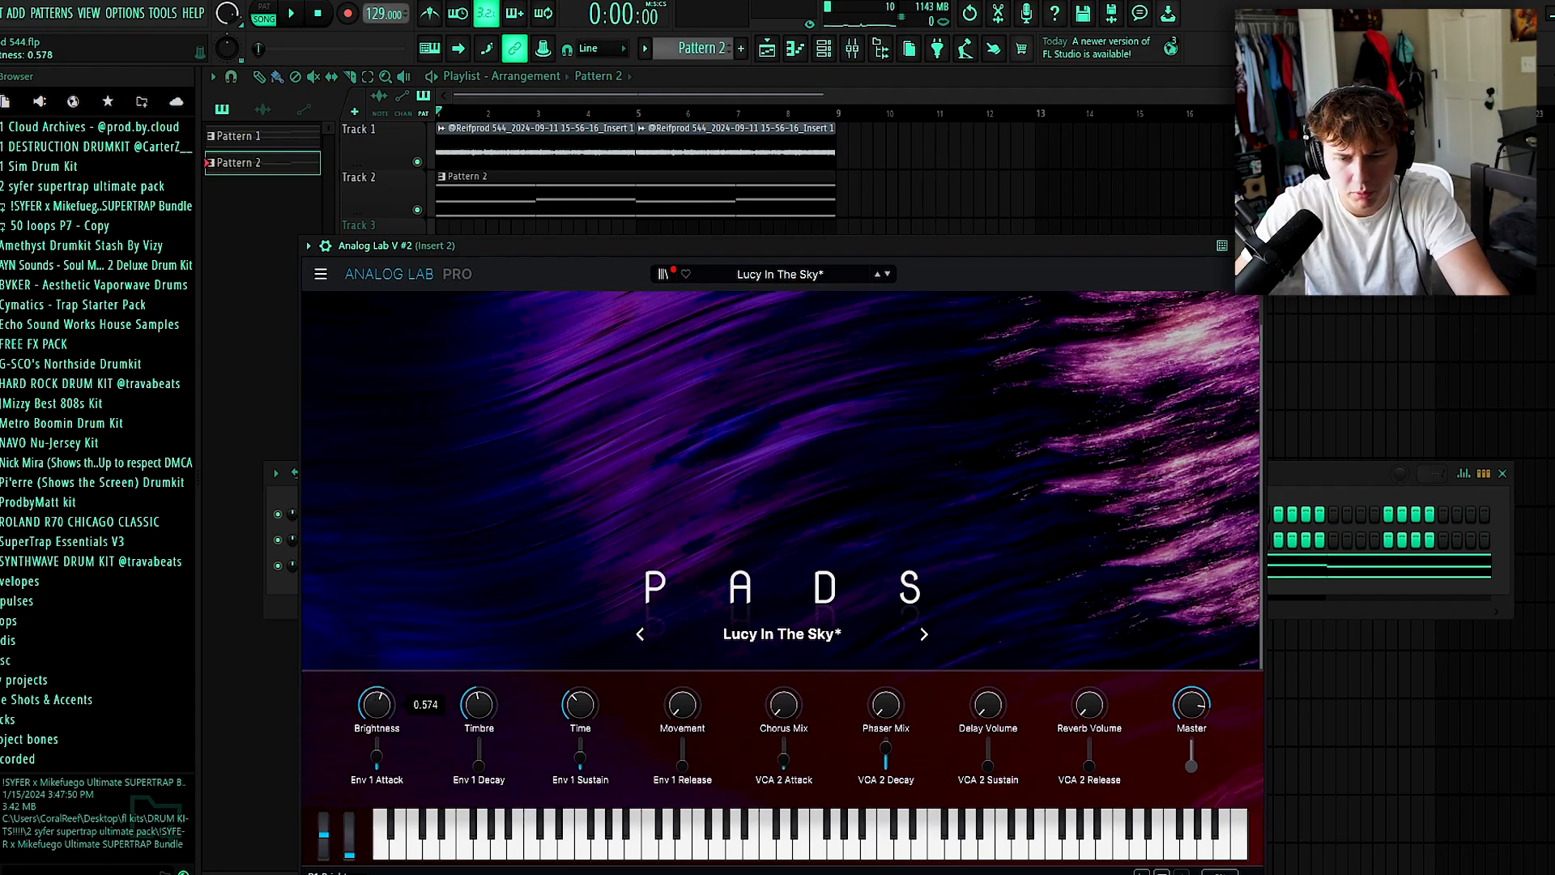
drag(377, 705, 377, 708)
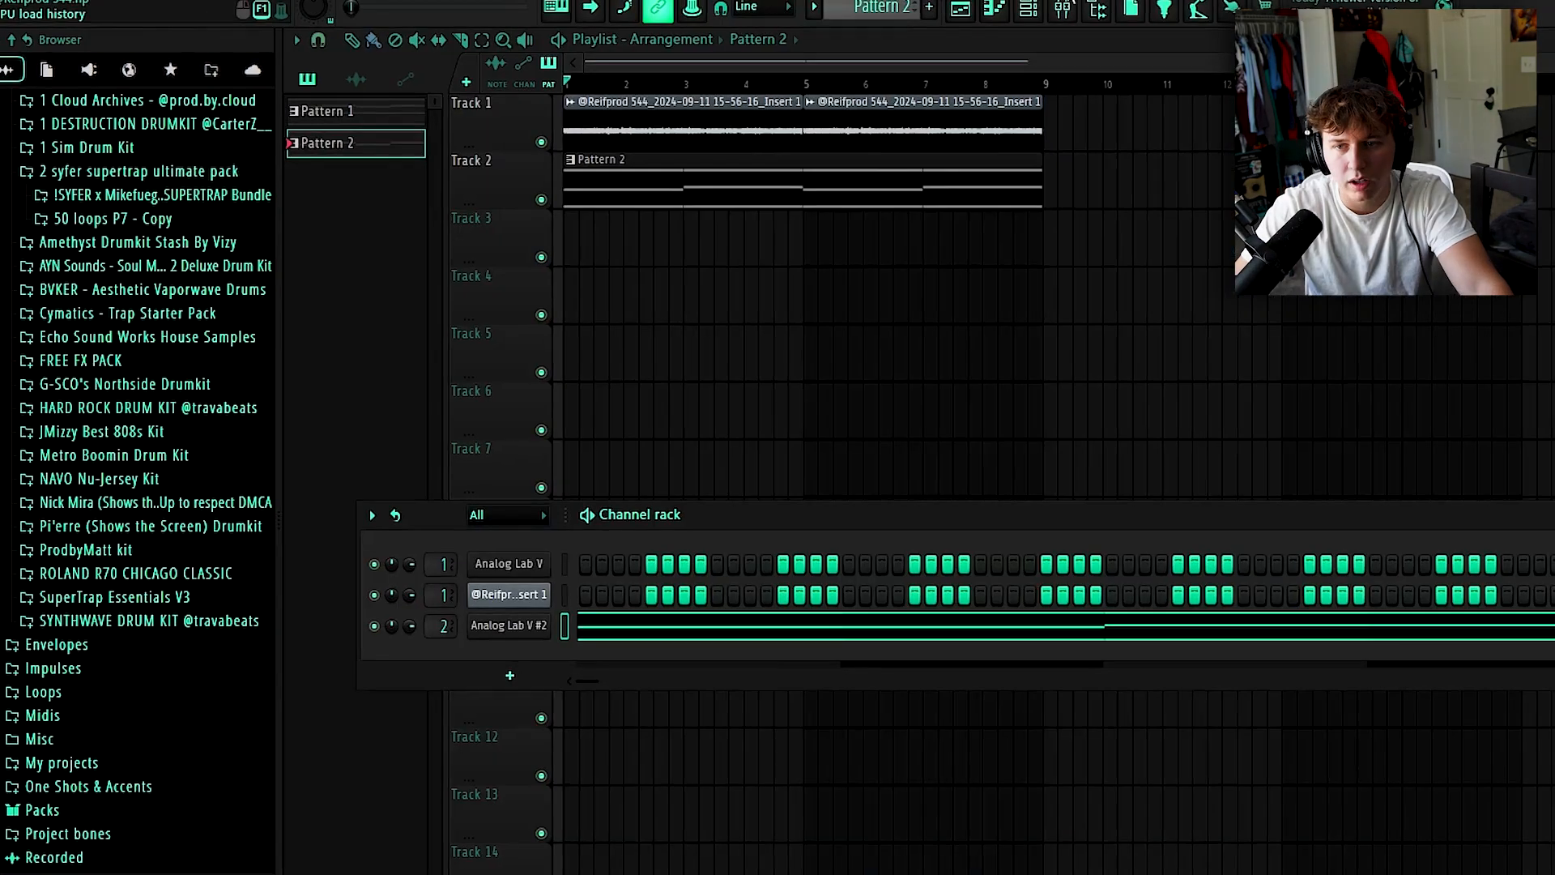
Add Fruity Parametric EQ 2 to Insert 2 with the 20Hz + 18kHz cut preset and raise its low cut.
click(853, 49)
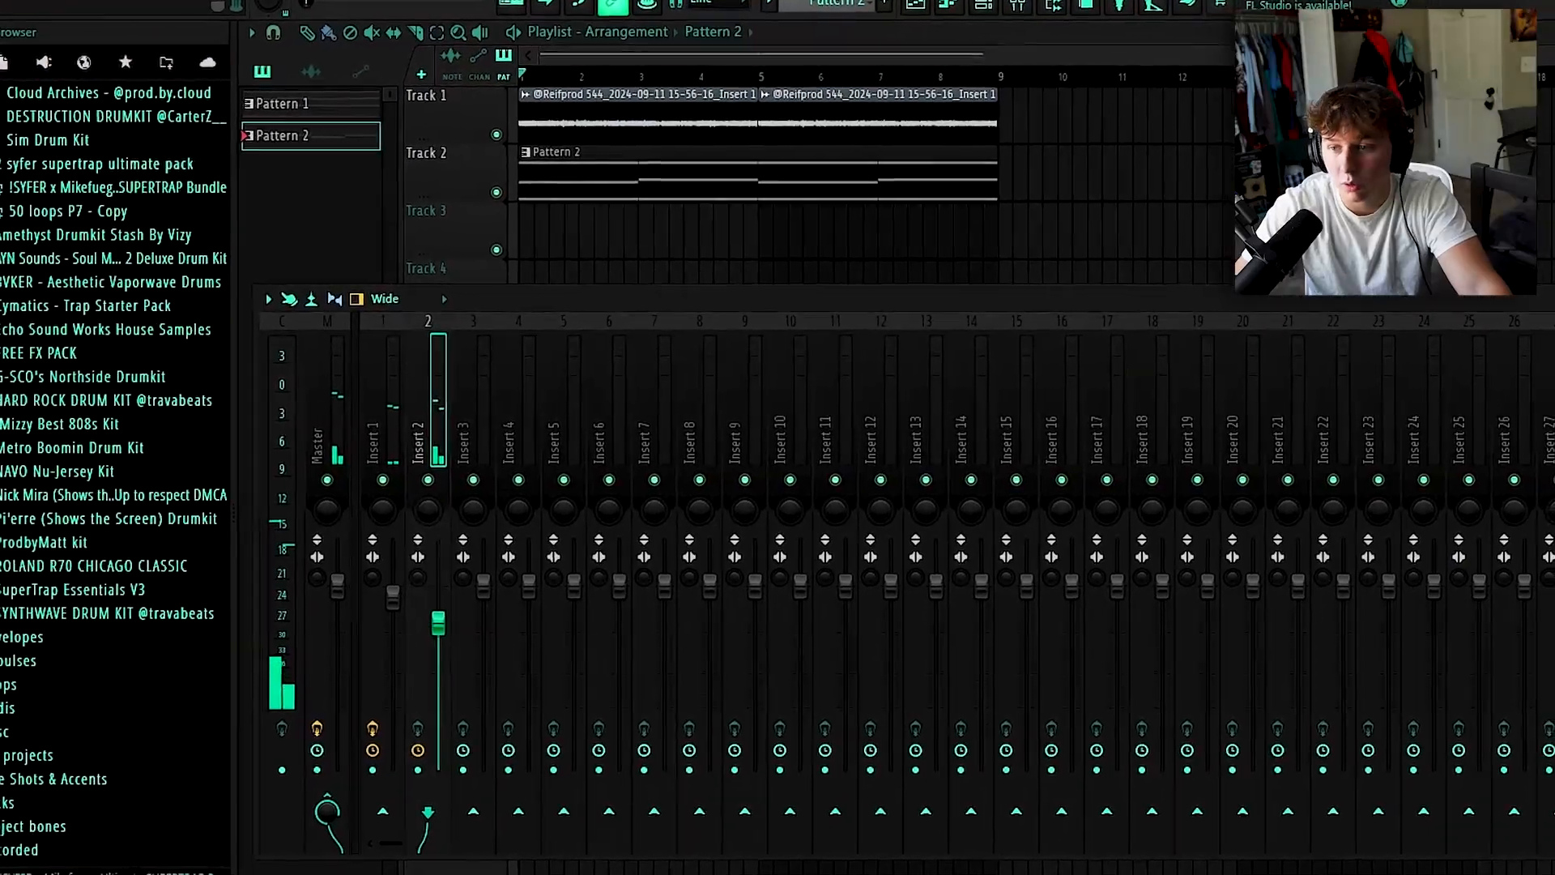
click(1369, 356)
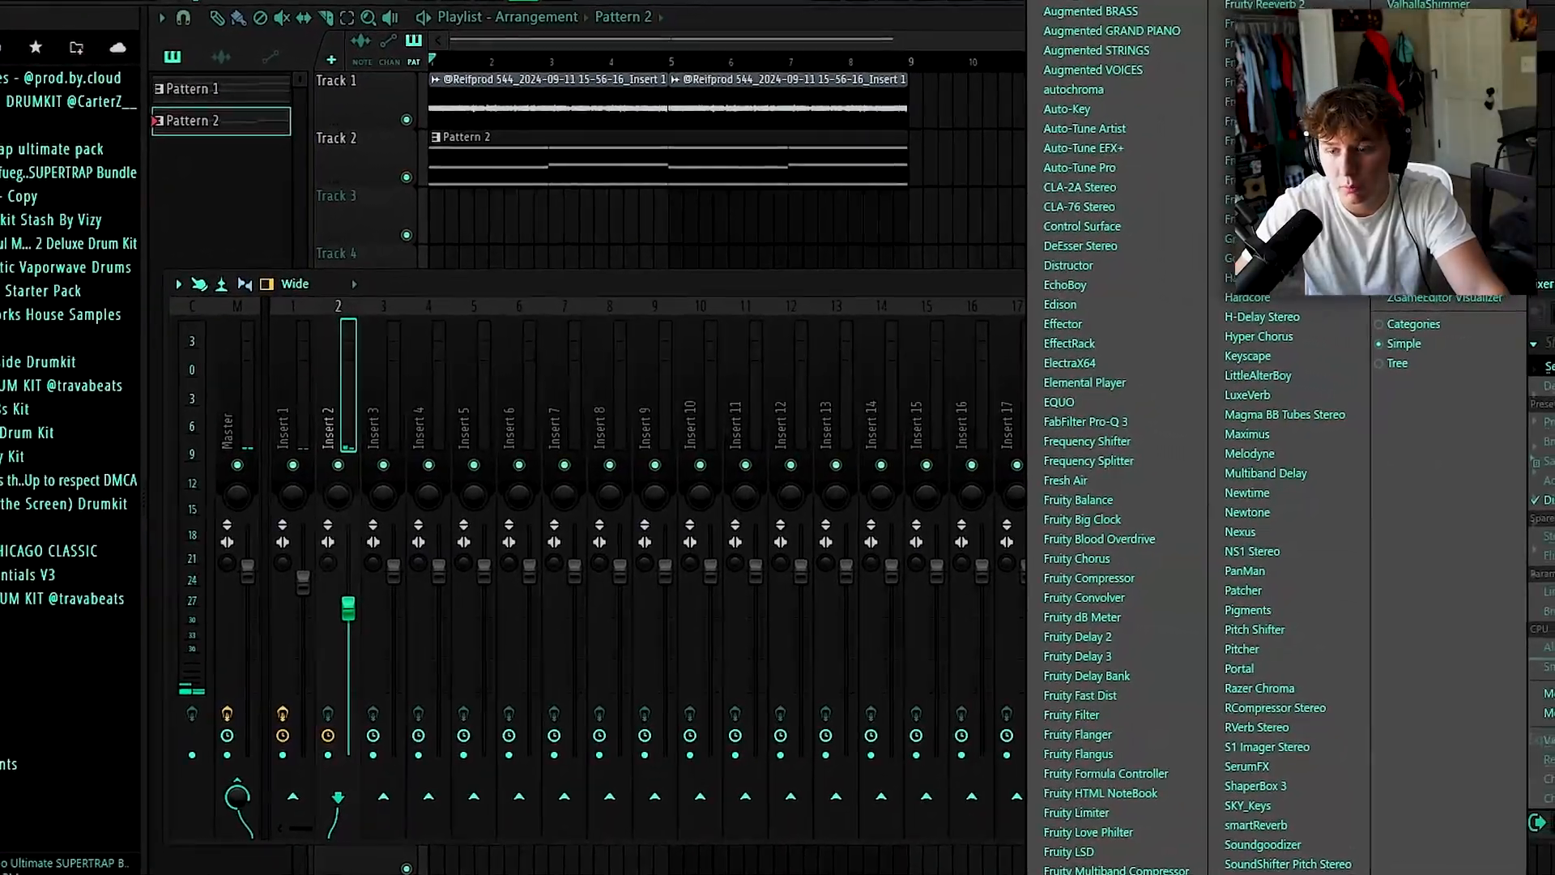
click(1231, 871)
click(948, 270)
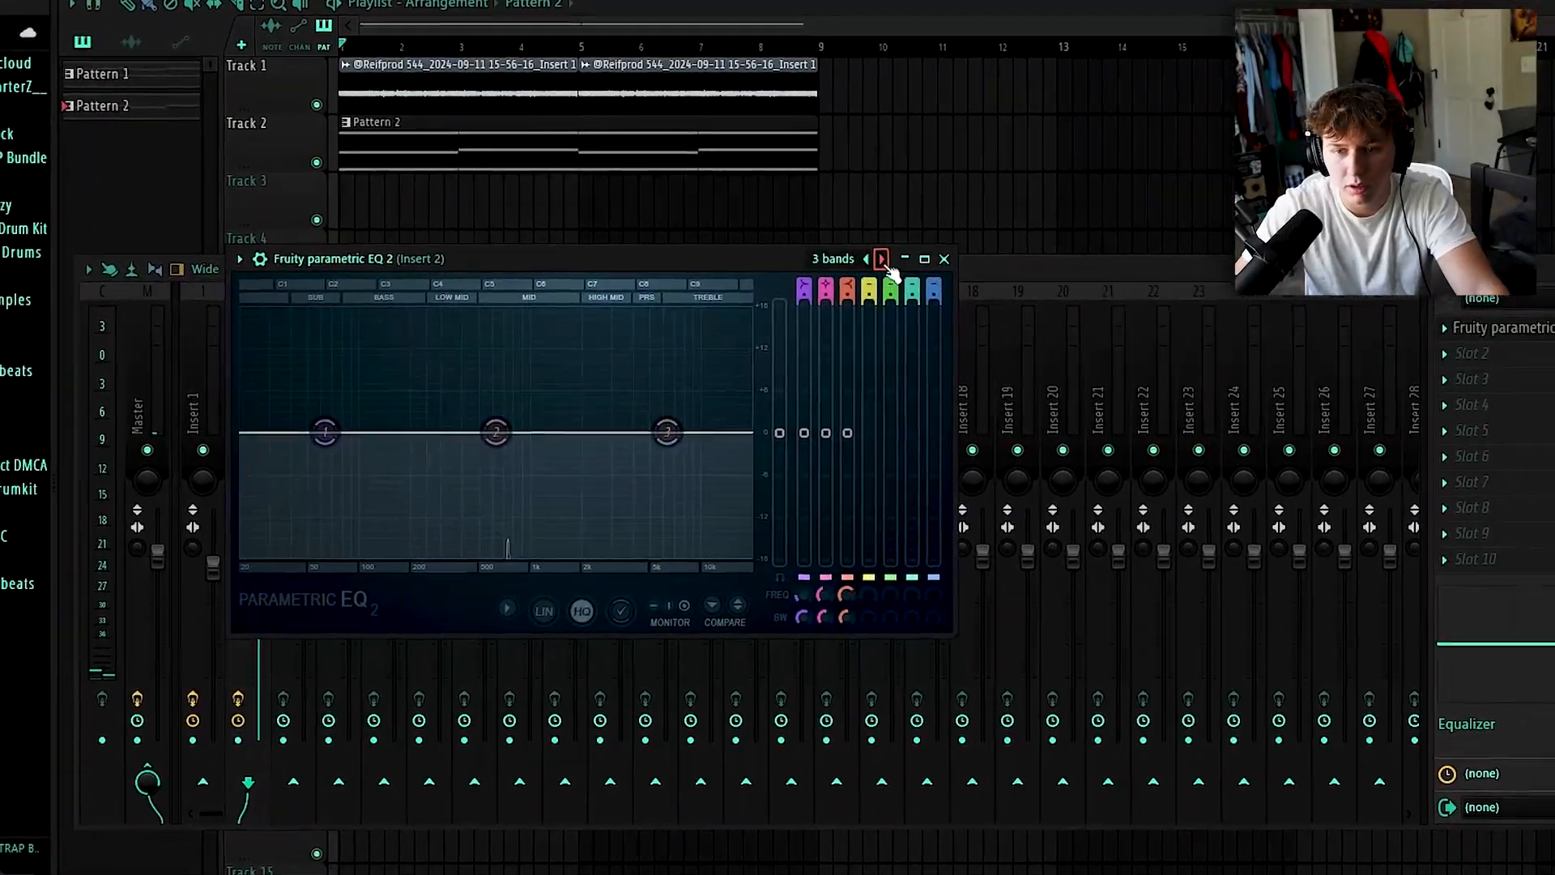
click(948, 270)
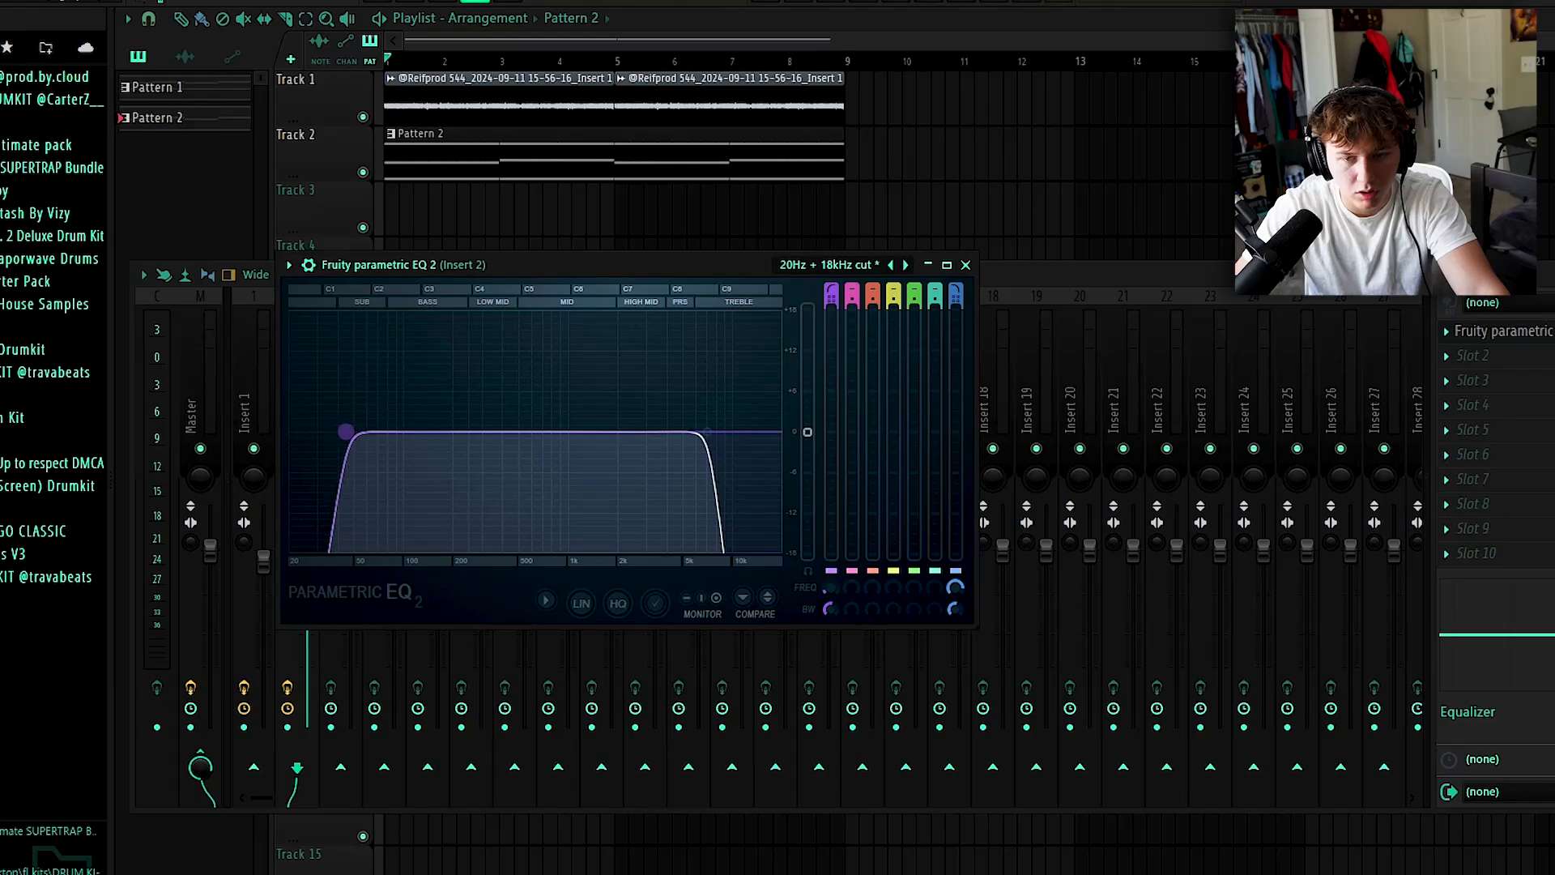
drag(346, 431, 355, 432)
click(965, 264)
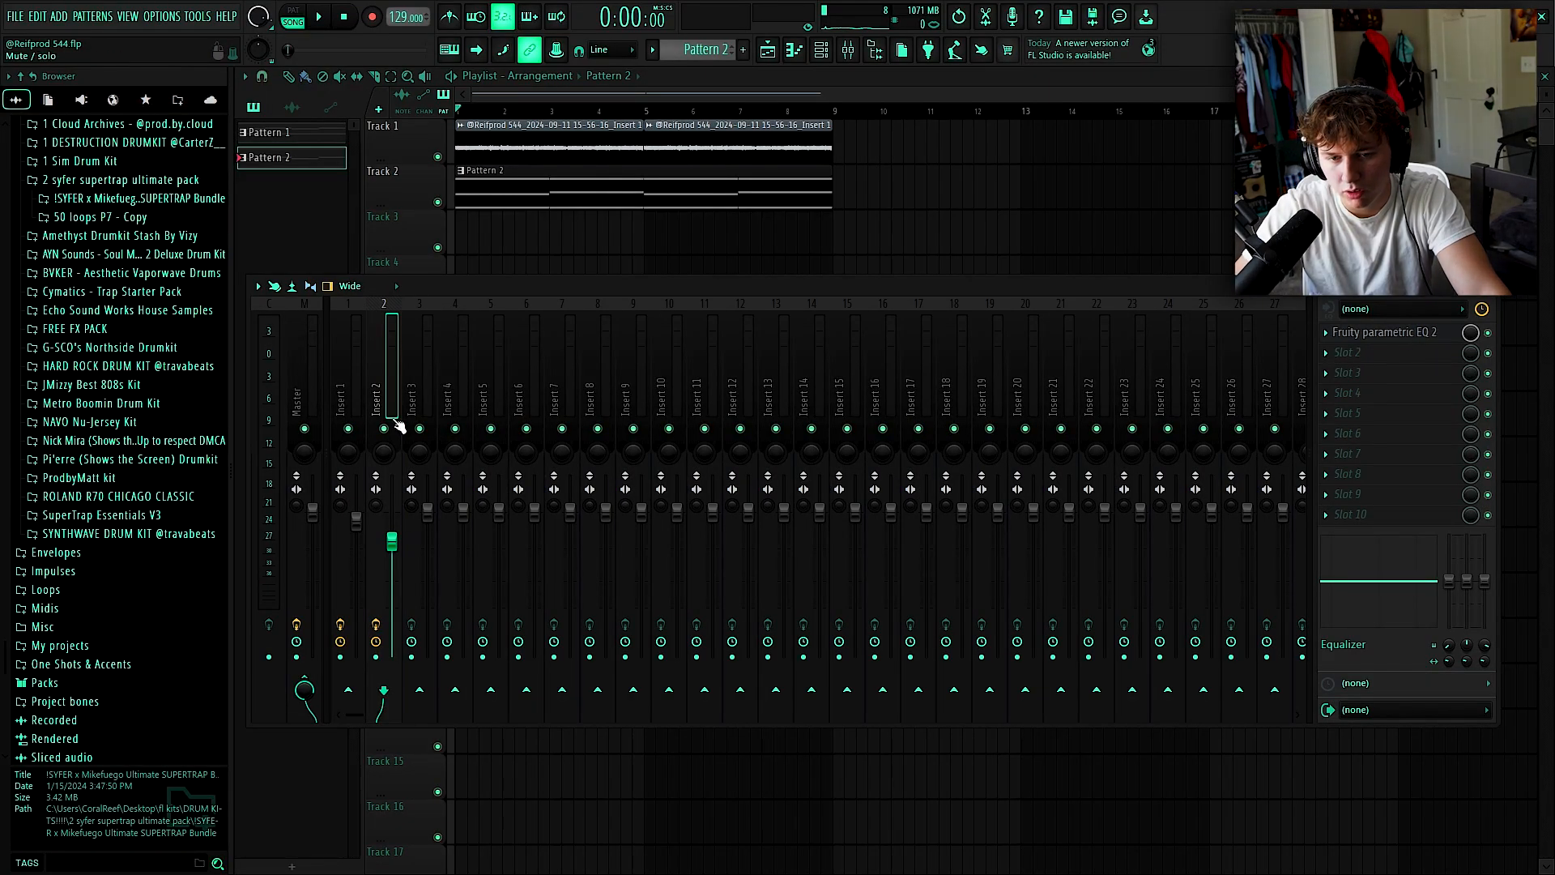
Solo Insert 2 during playback and narrow its EQ with a 402 Hz high pass and a lower high cut.
key(space)
click(1442, 339)
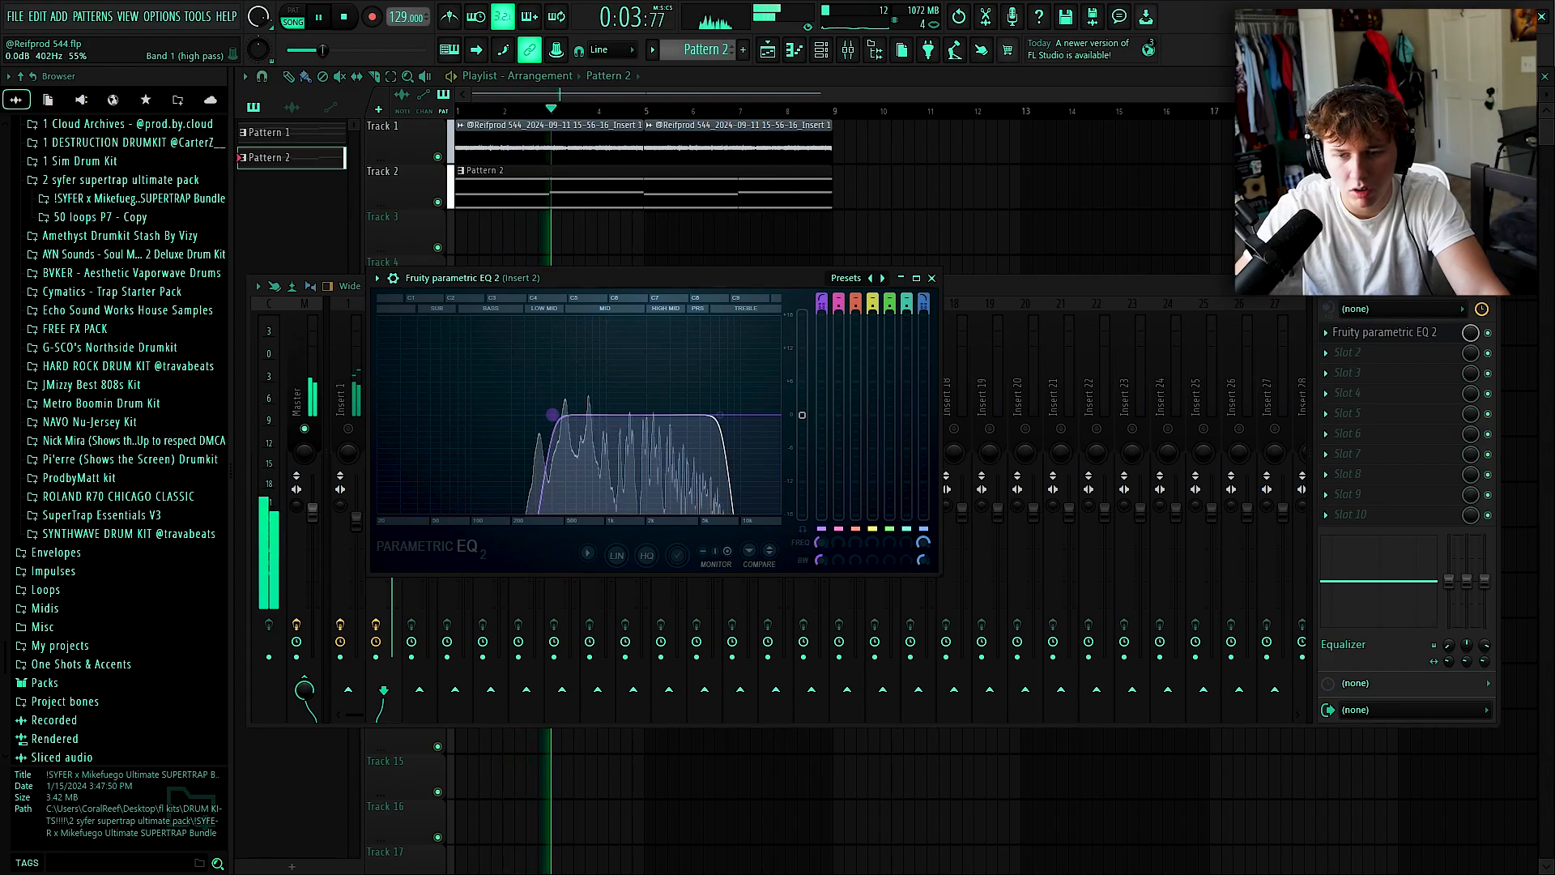
drag(719, 415, 678, 415)
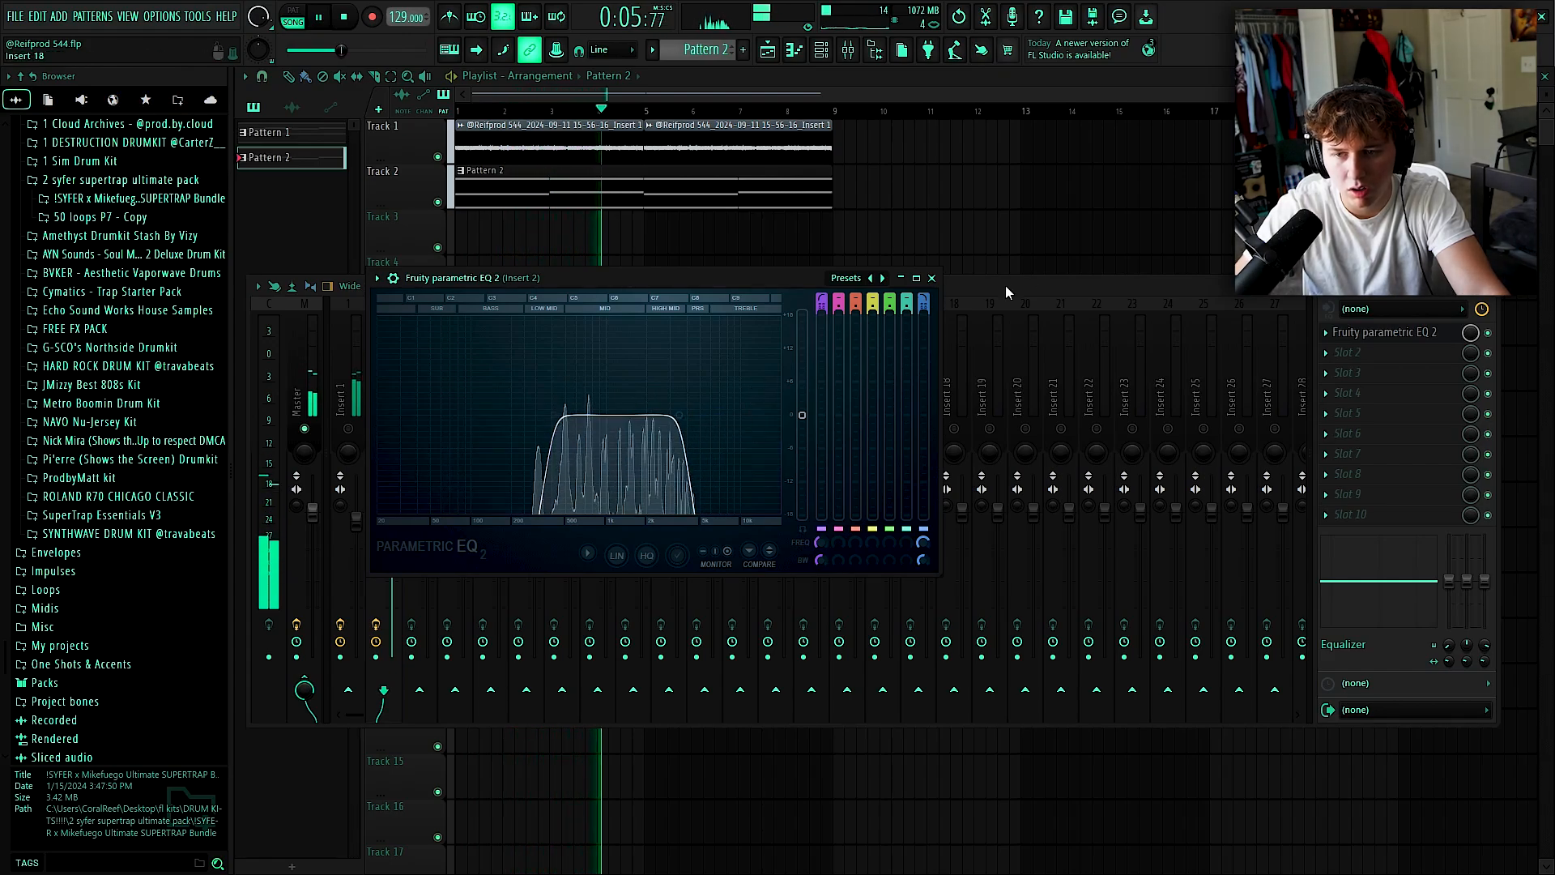
click(933, 280)
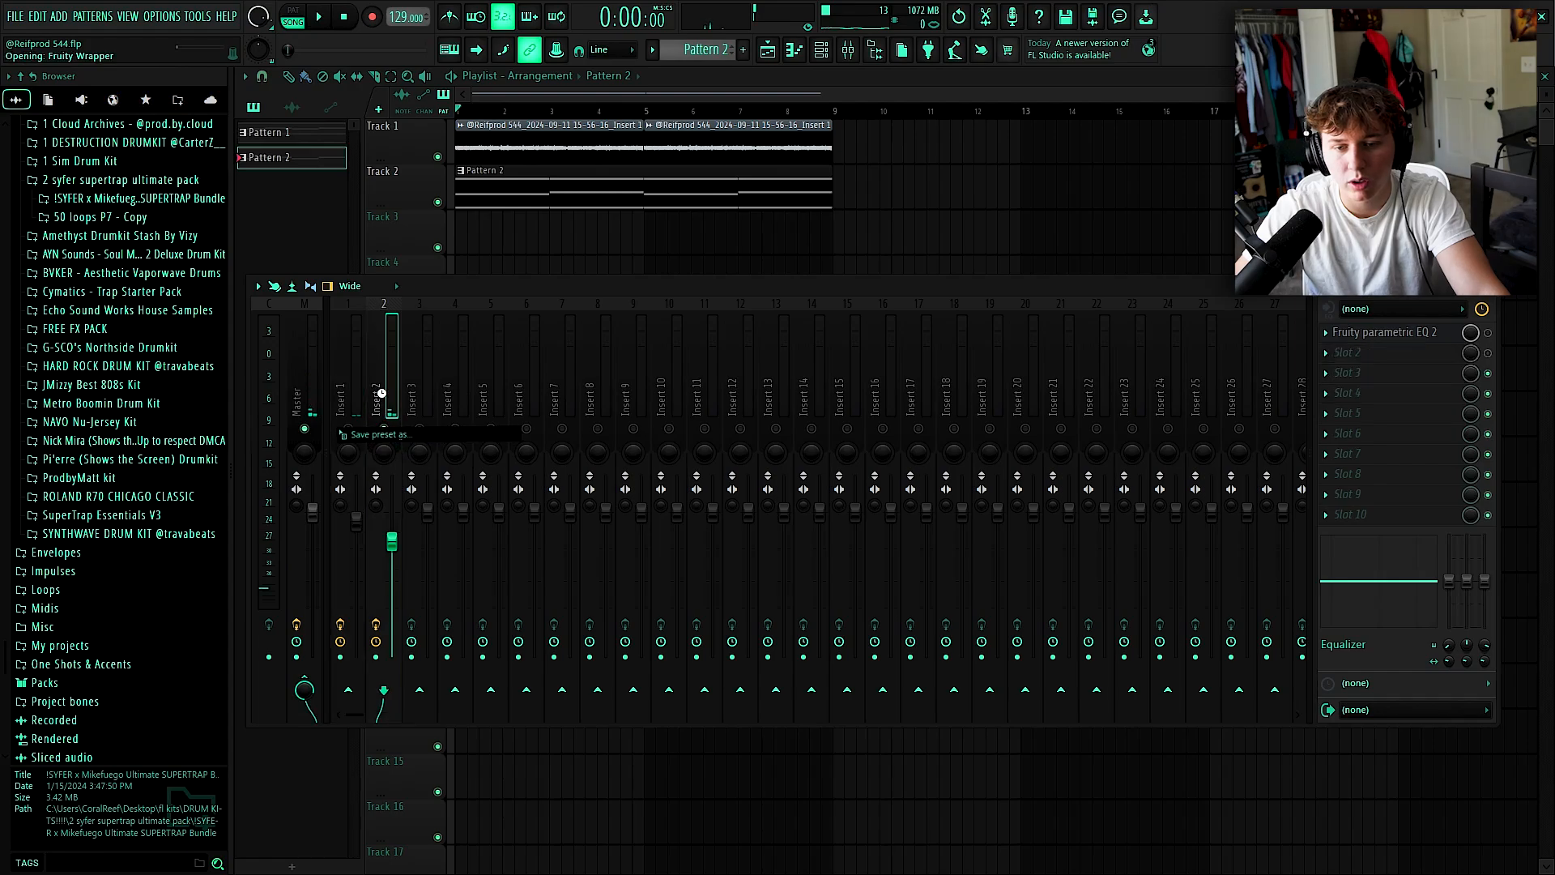
Add HalfTime to Insert 2 with a 1/4 loop, 2x mode, 52 ms smoothing and 26% mix.
scroll(716, 559, down, 5)
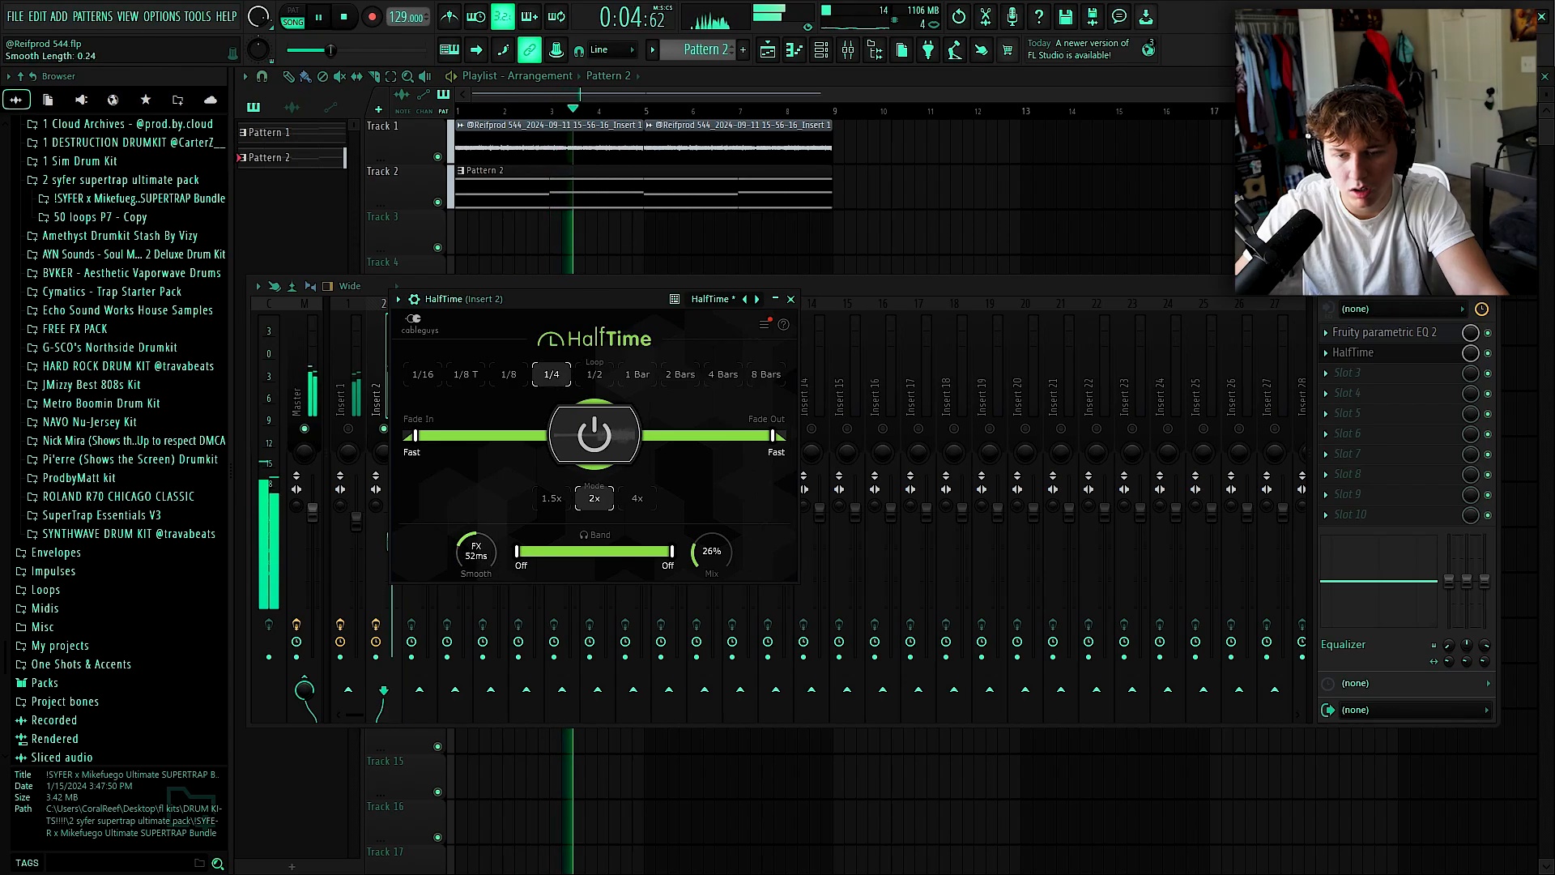
click(791, 299)
key(space)
Copy ValhallaVintageVerb from Insert 1 to Insert 2 and cut Insert 2's lows by 18 dB at 263 Hz in the mixer equalizer.
click(340, 399)
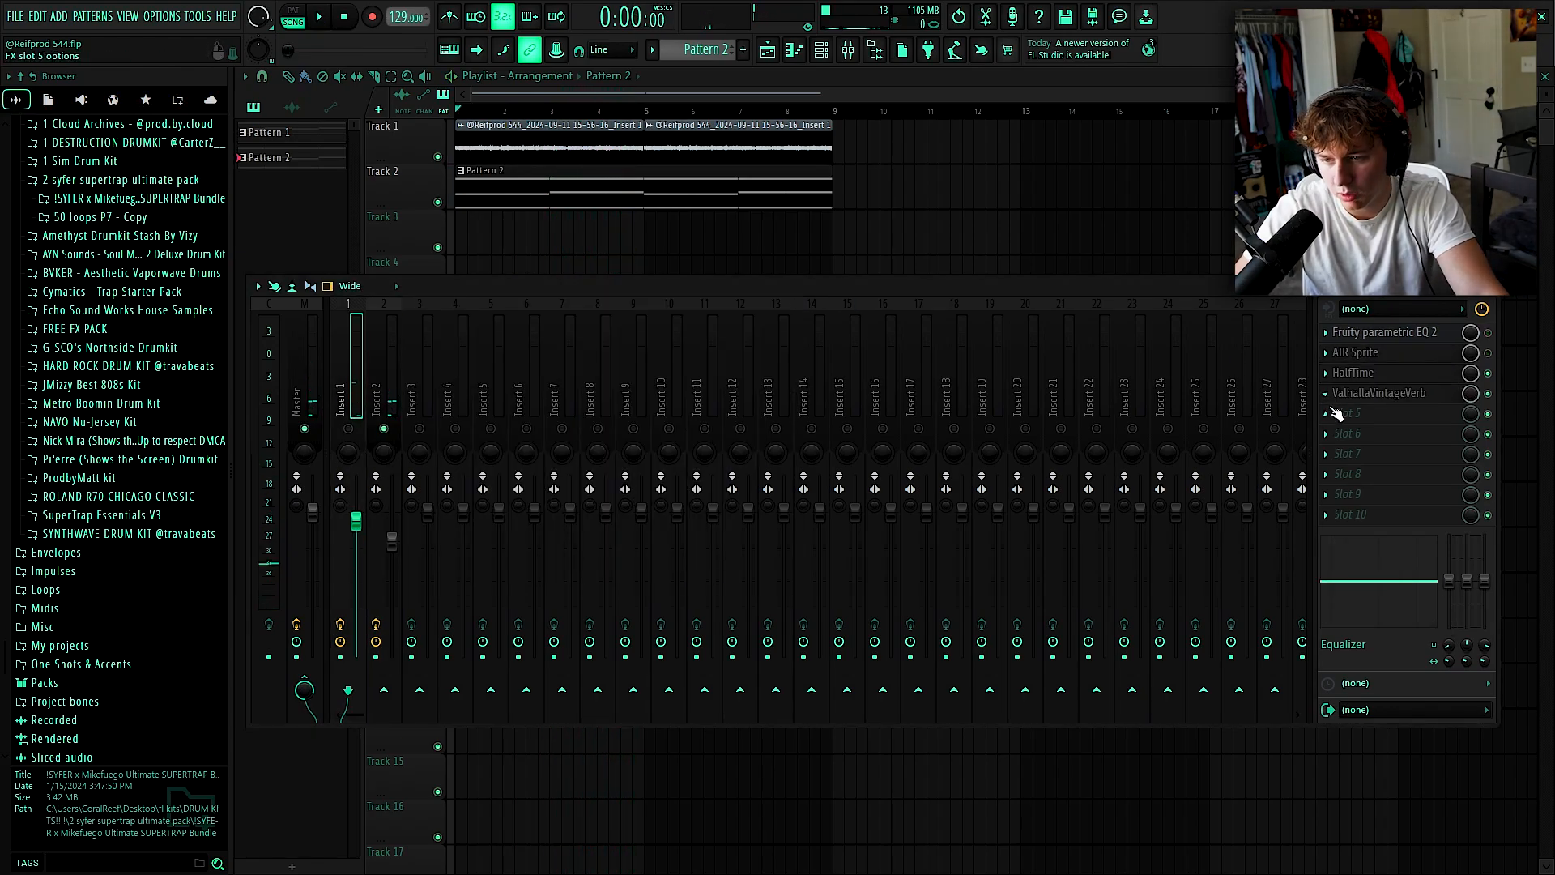
click(1327, 397)
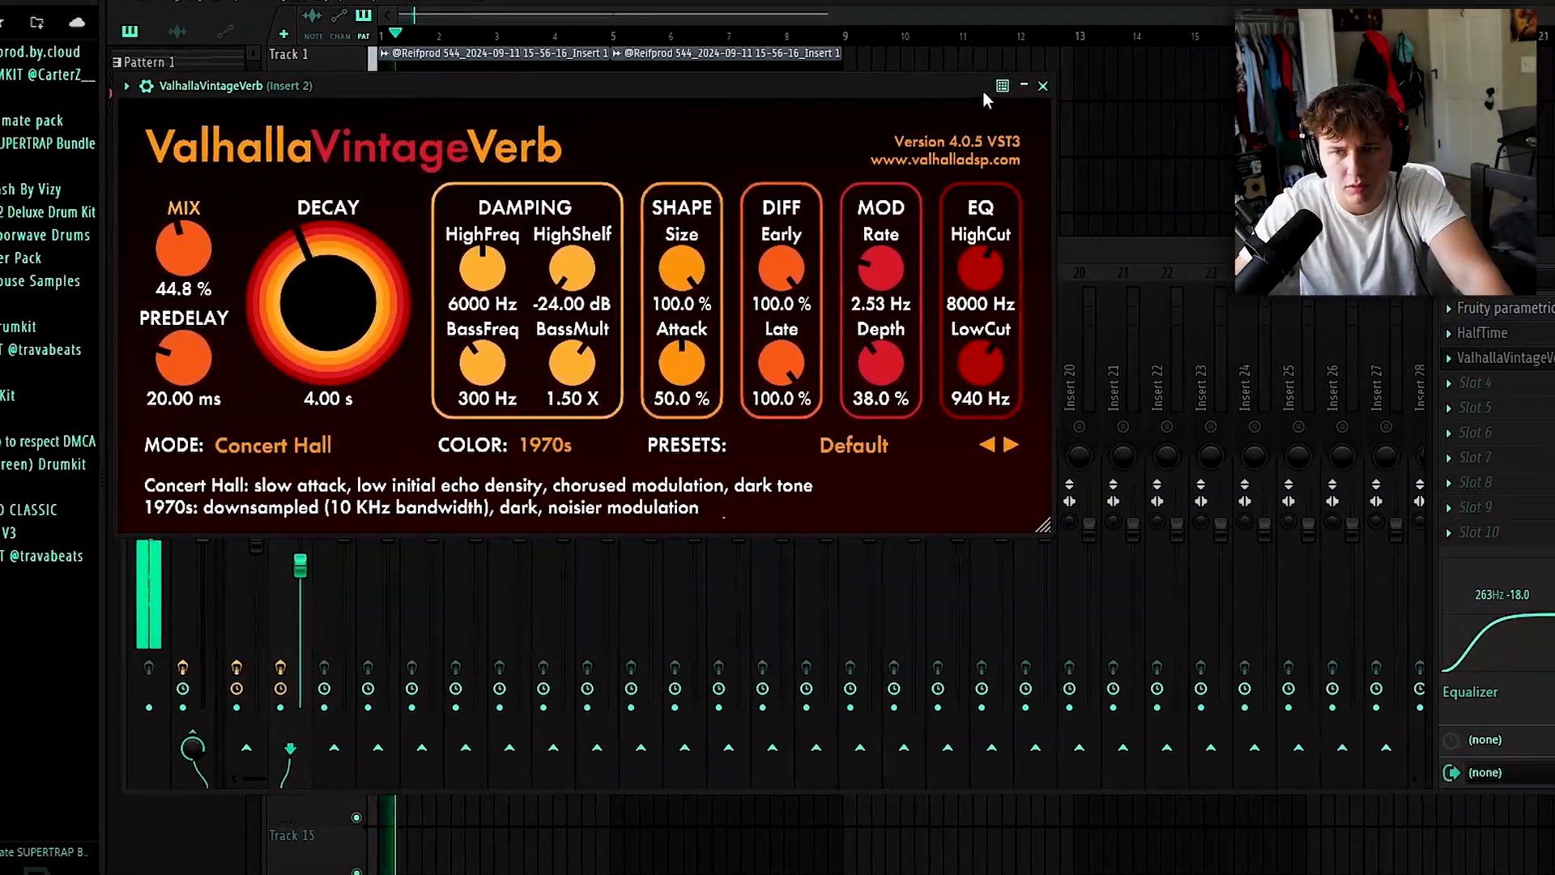
click(1028, 87)
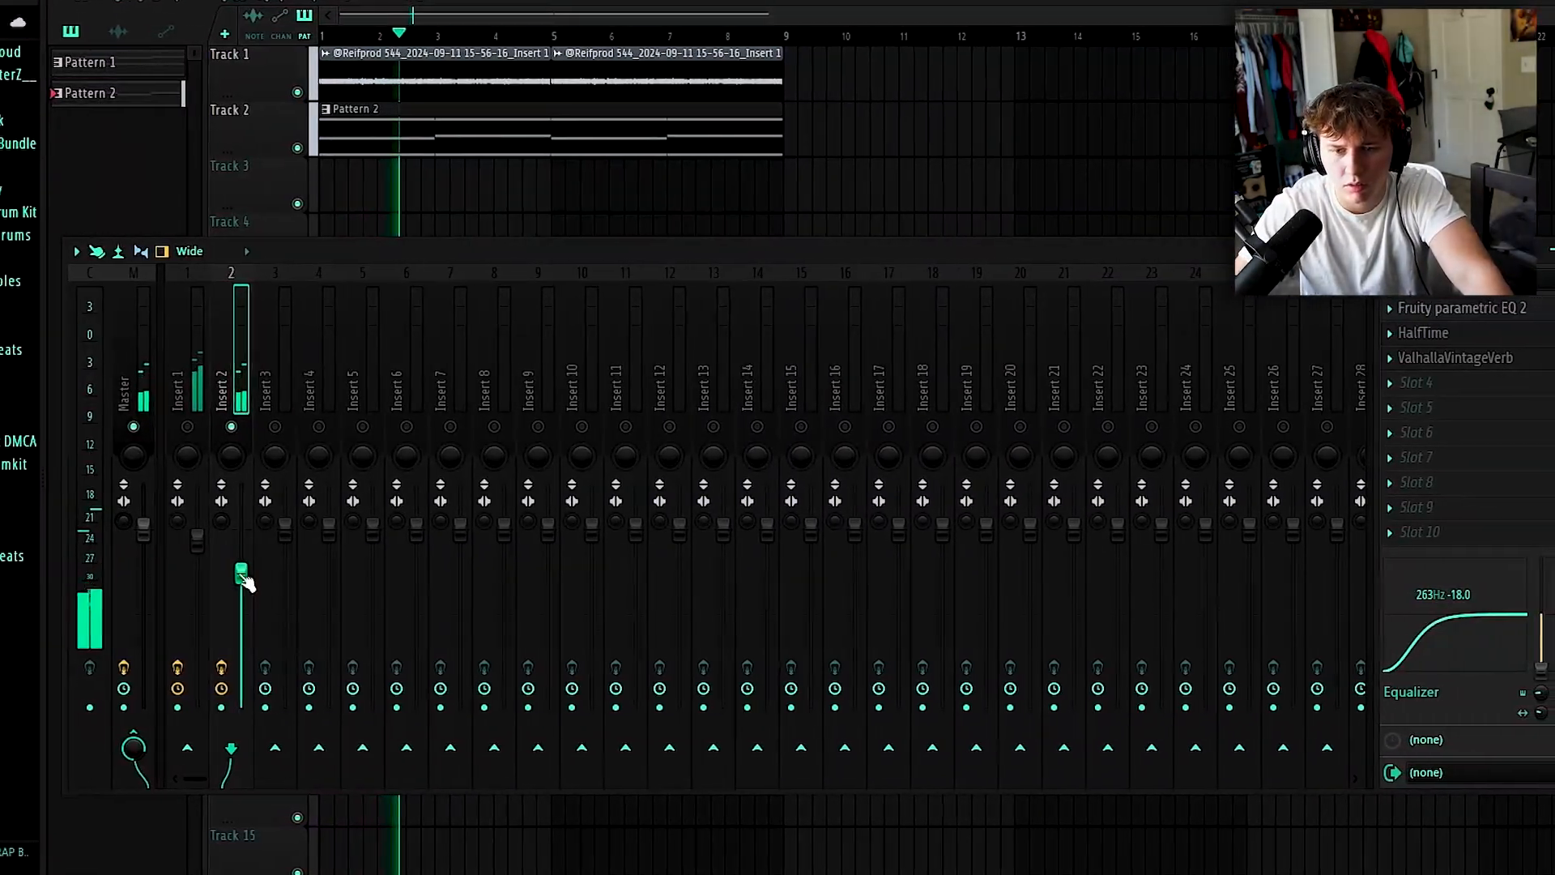
Move ValhallaVintageVerb down to slot 4 of Insert 2 and load autochroma in slot 3.
scroll(1457, 362, down, 1)
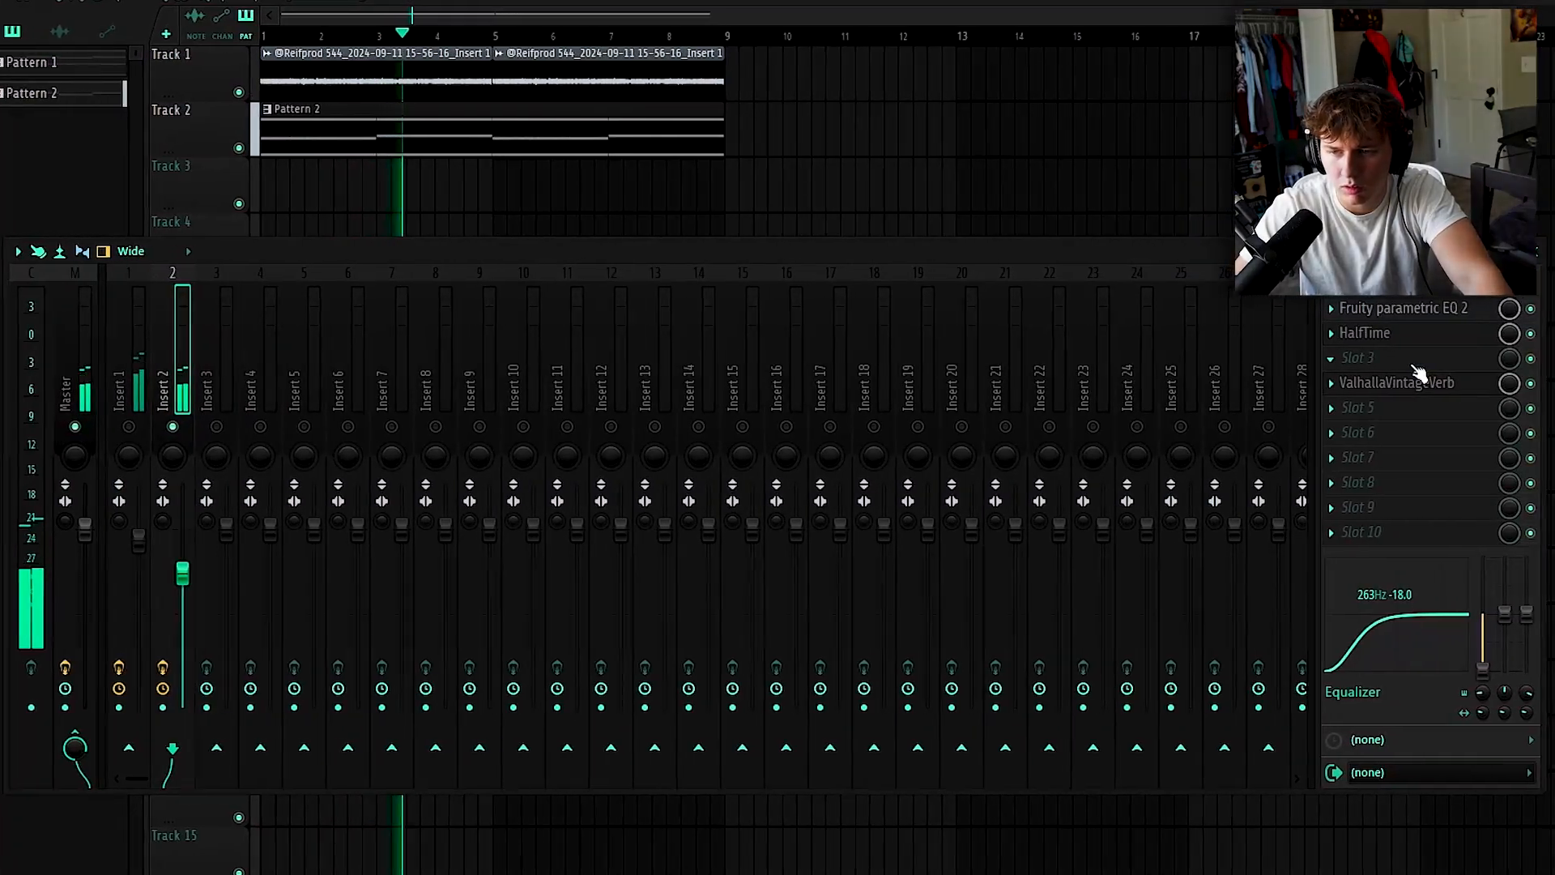
key(space)
click(1454, 362)
click(1397, 364)
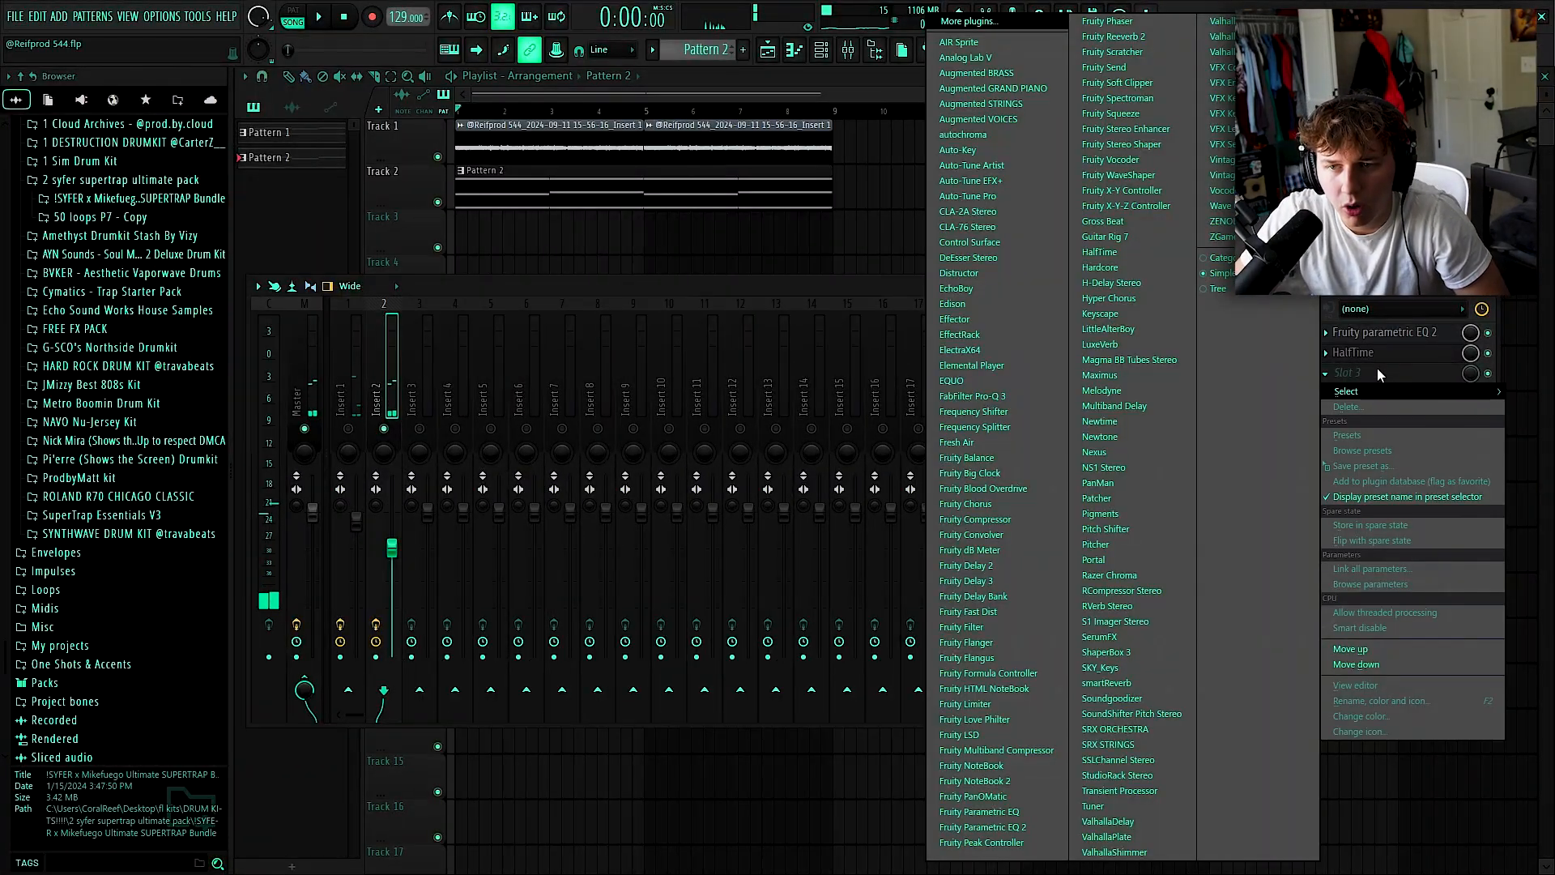
click(961, 133)
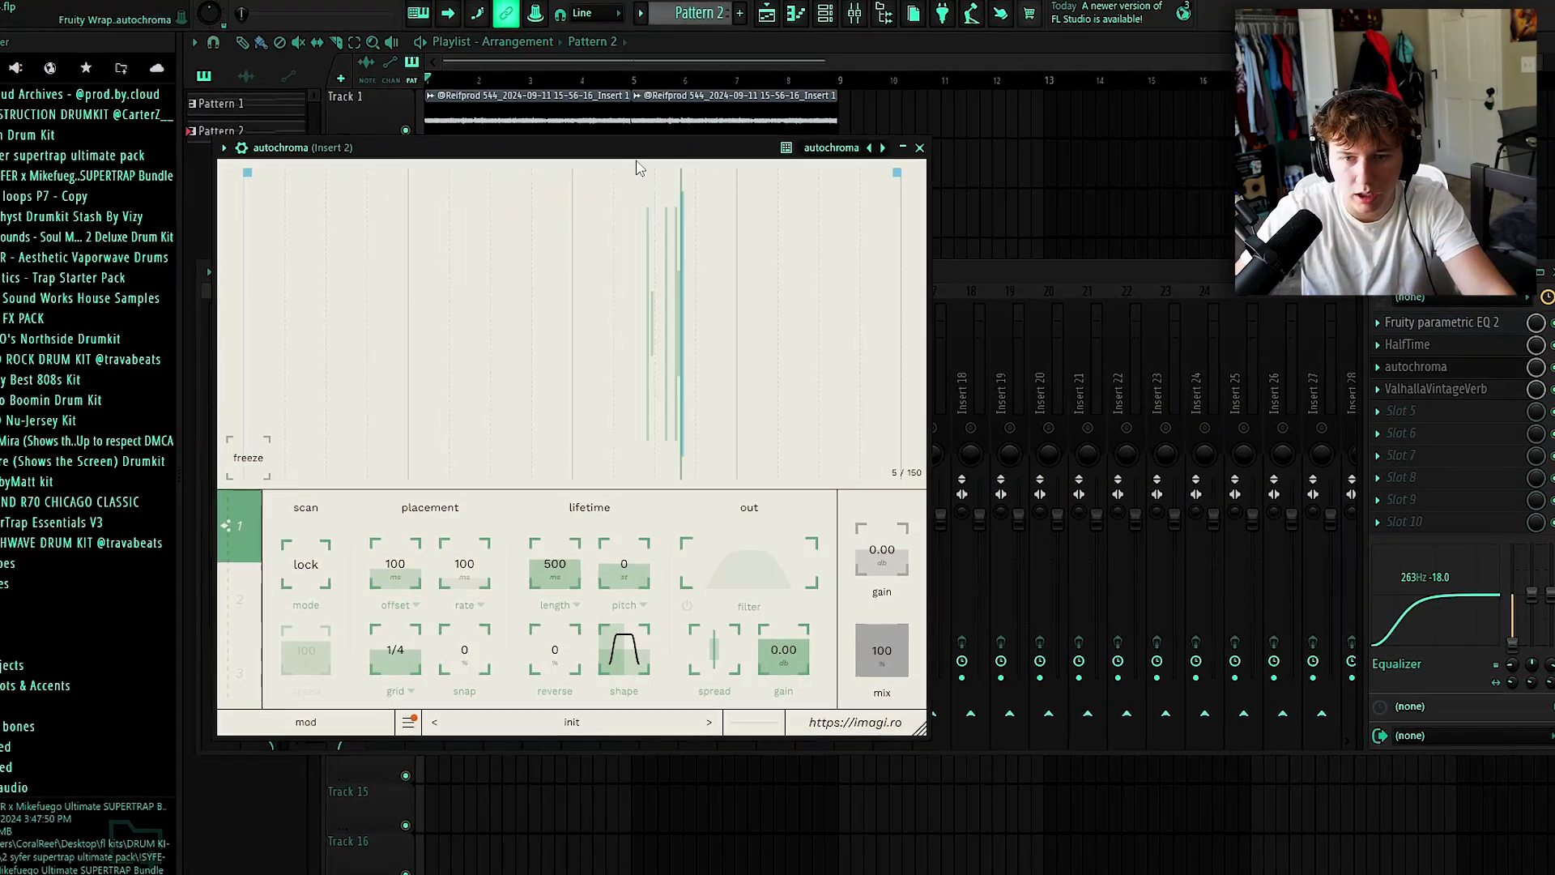
Audition autochroma's artist - conner presets chatty hall and fast and far fives during playback.
key(space)
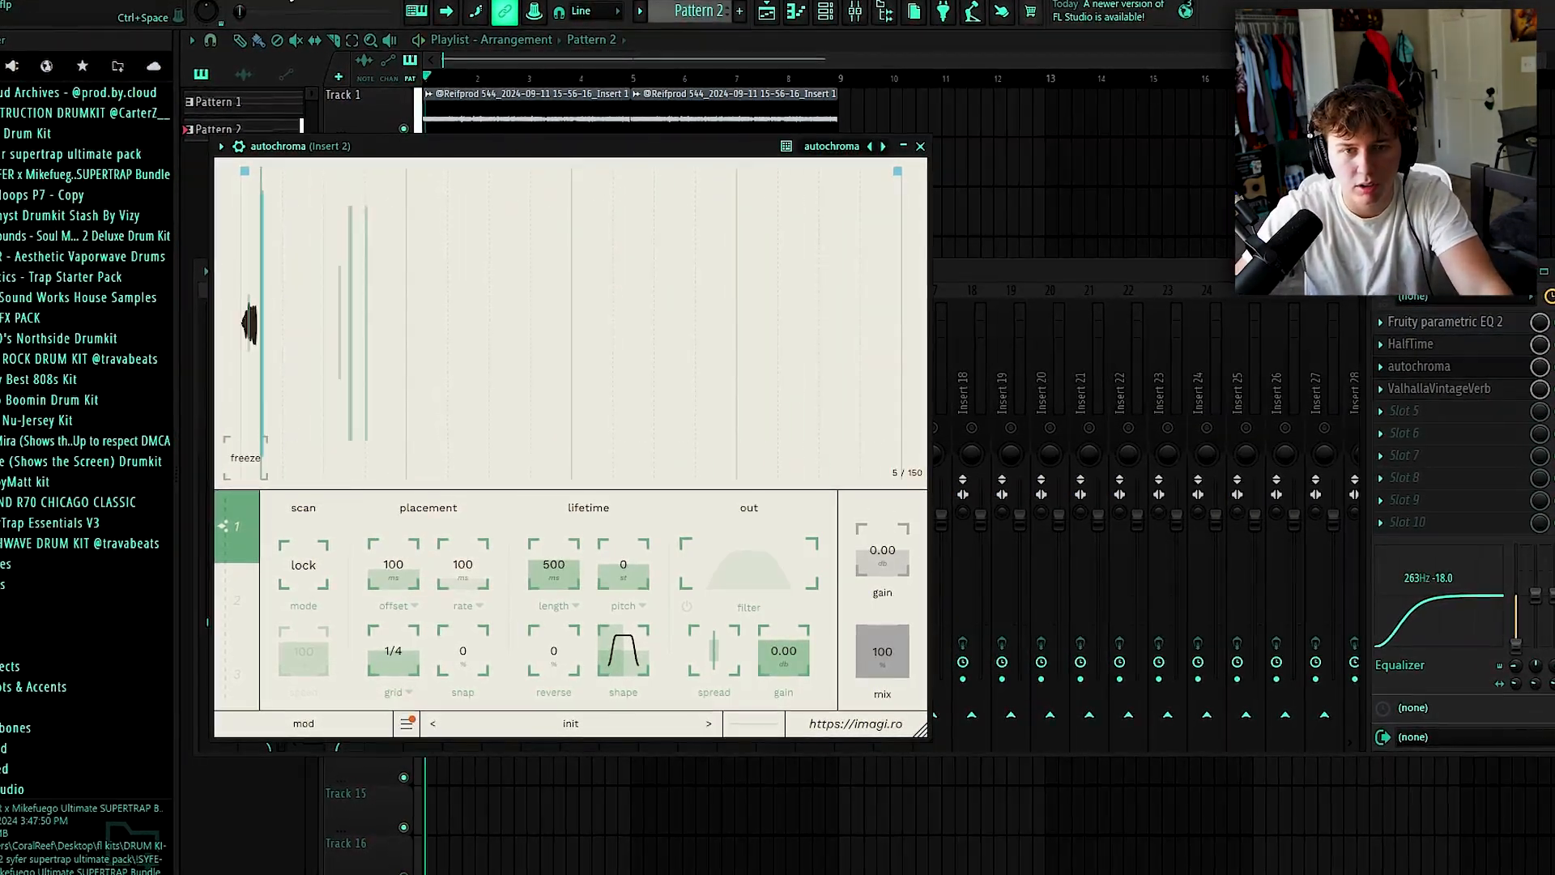
click(589, 725)
click(506, 510)
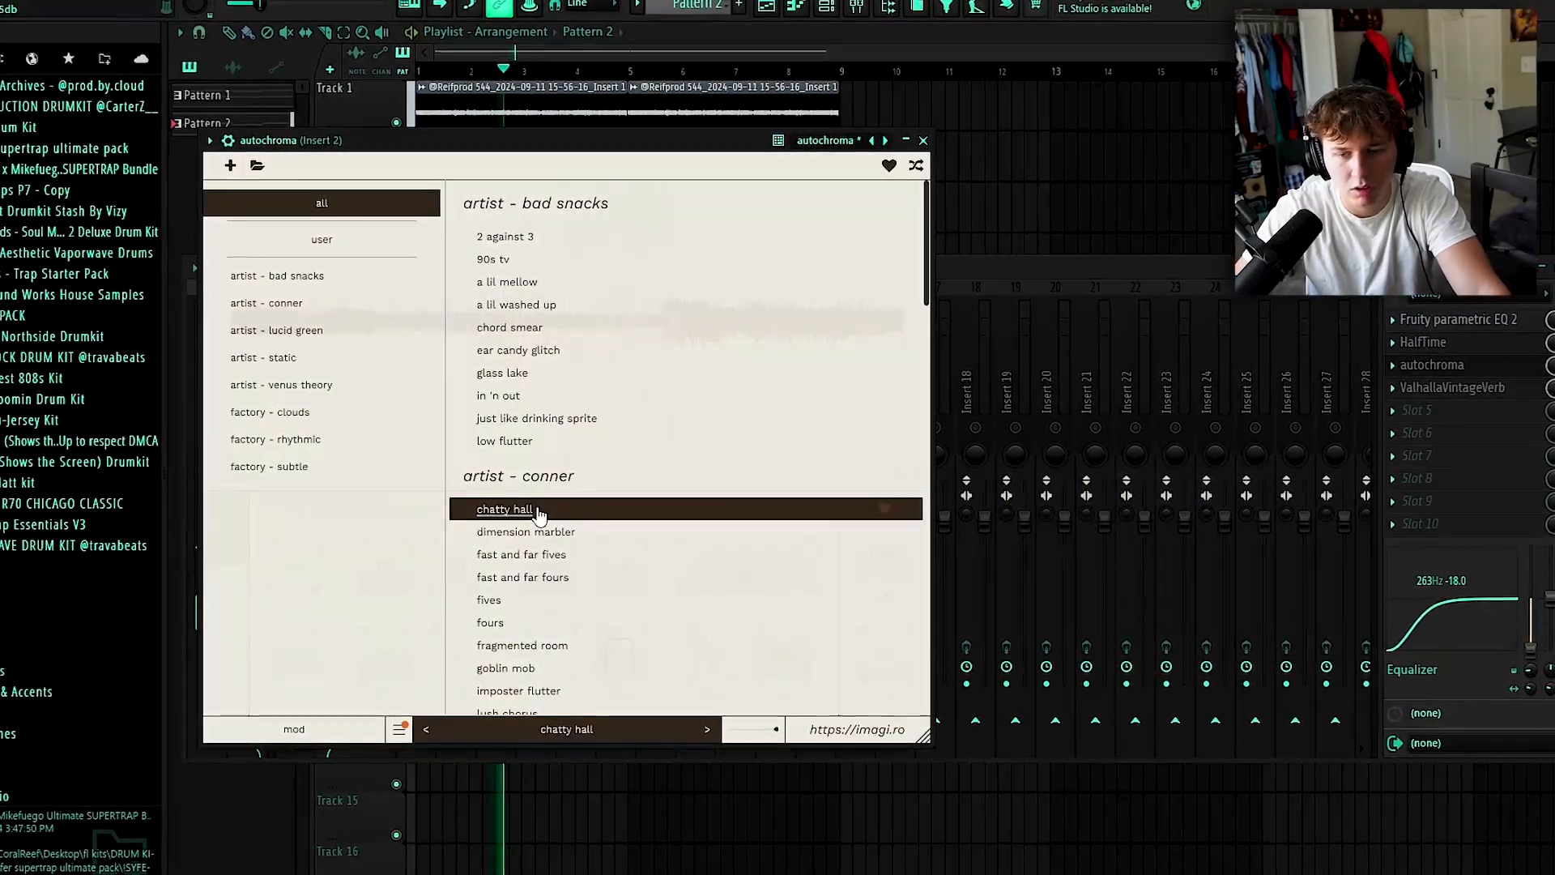
click(545, 555)
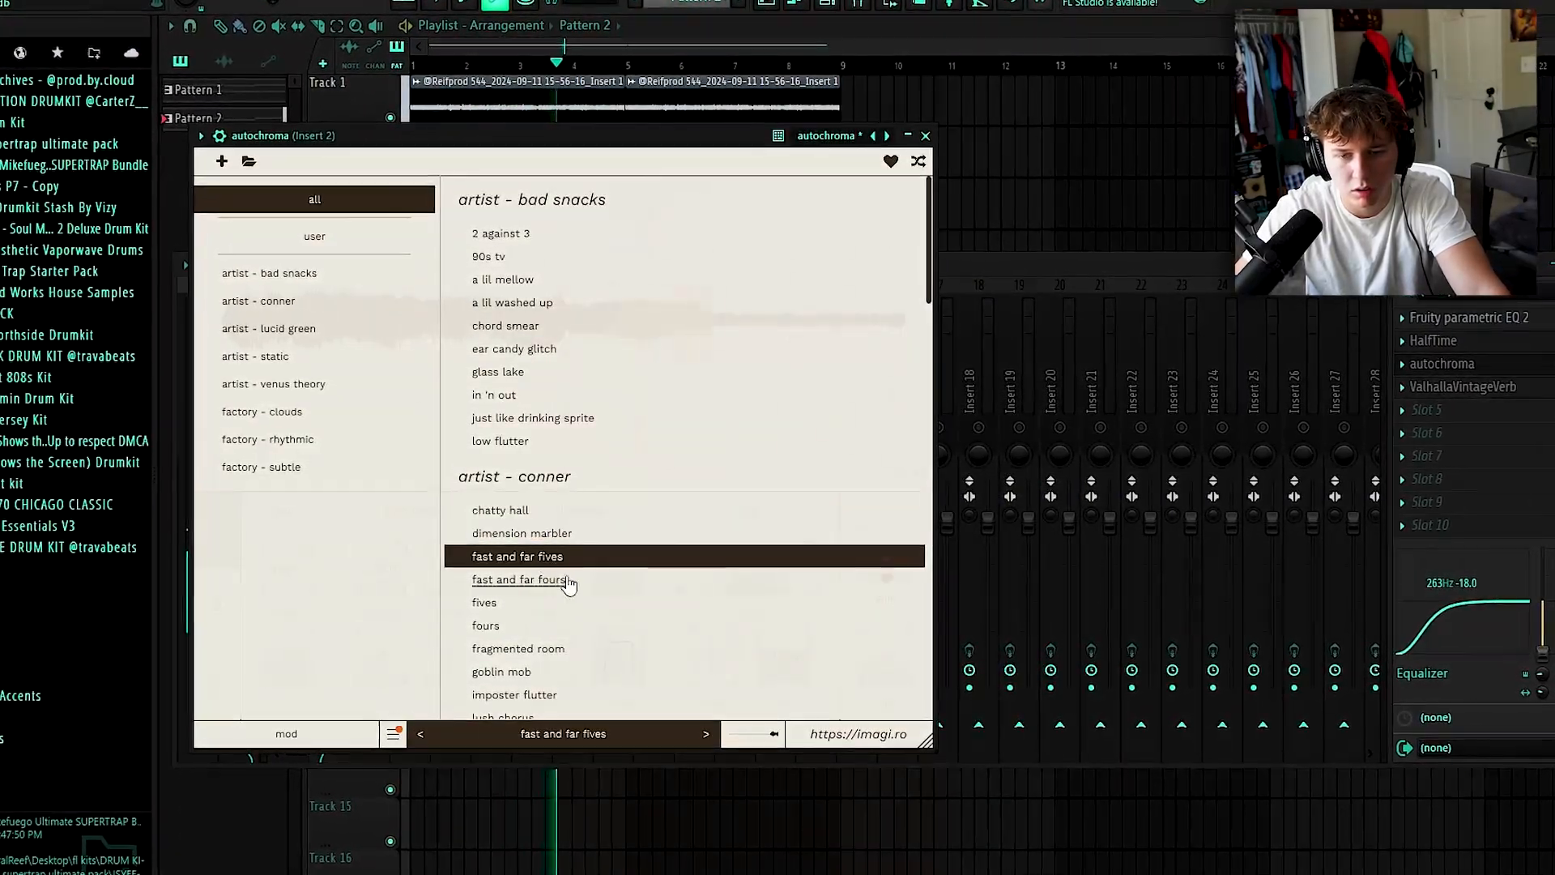
Audition autochroma's factory - clouds presets, such as in a dream, laserbeams and watching waterfalls, and keep small marble room.
scroll(557, 591, down, 10)
click(519, 553)
click(538, 604)
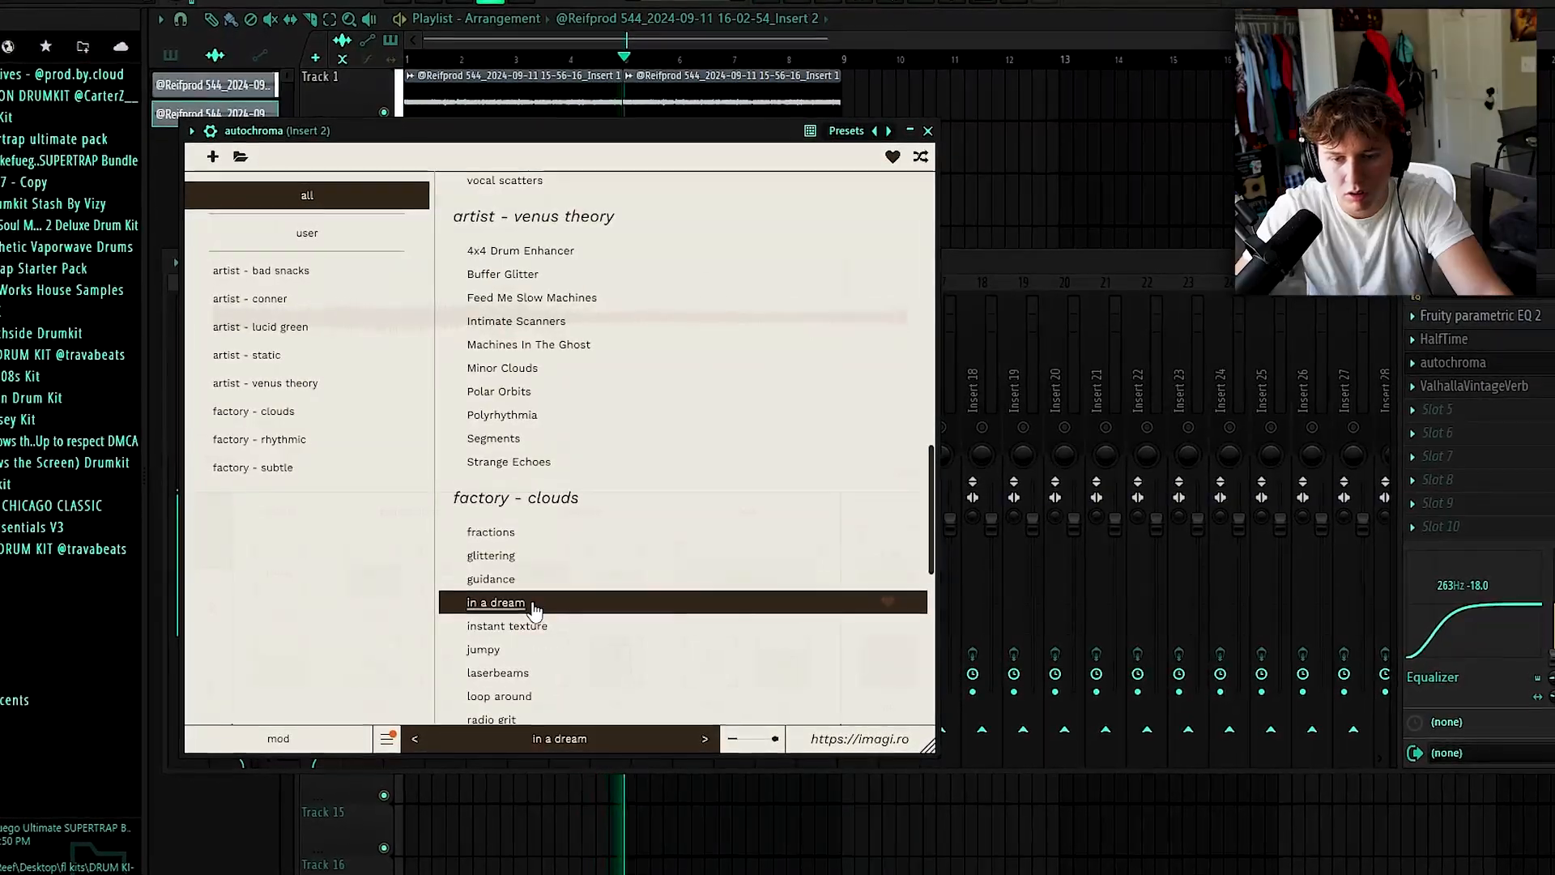
click(532, 661)
click(536, 677)
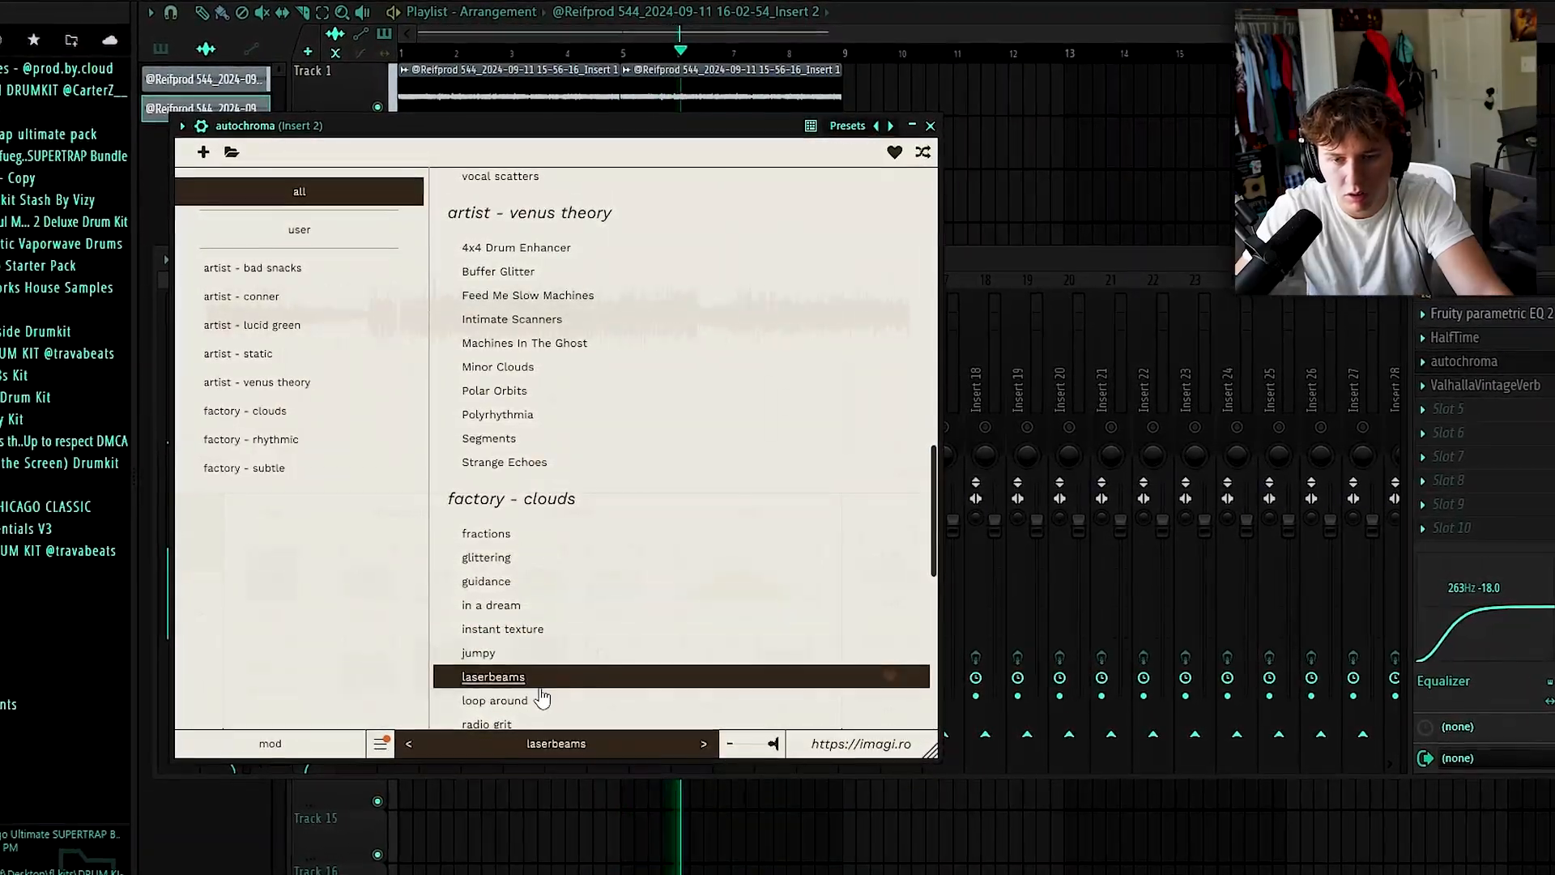
click(493, 703)
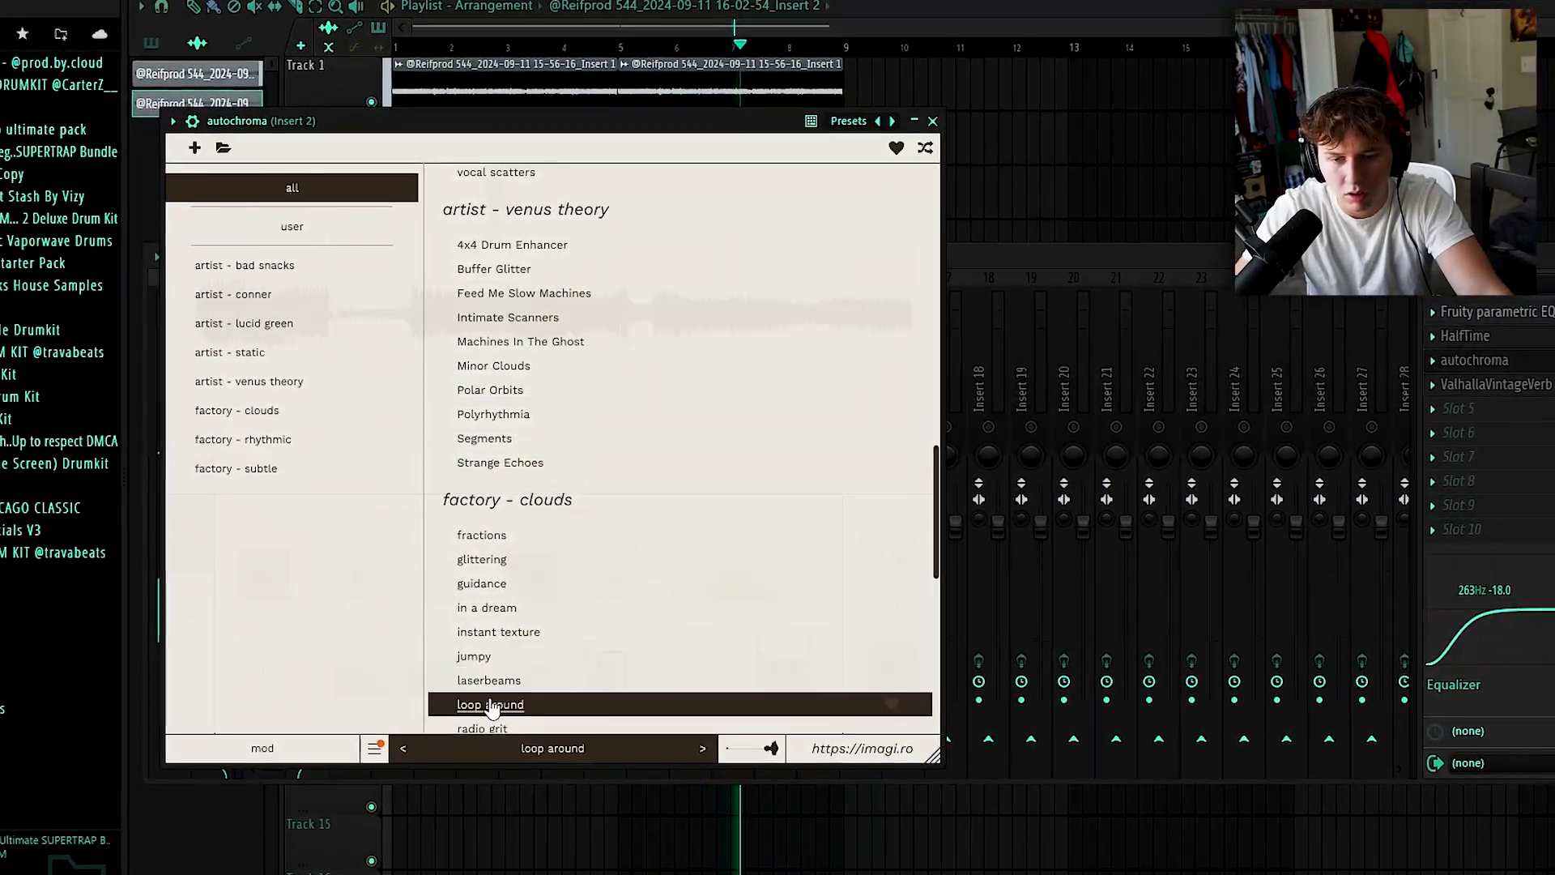
scroll(494, 706, down, 2)
click(498, 702)
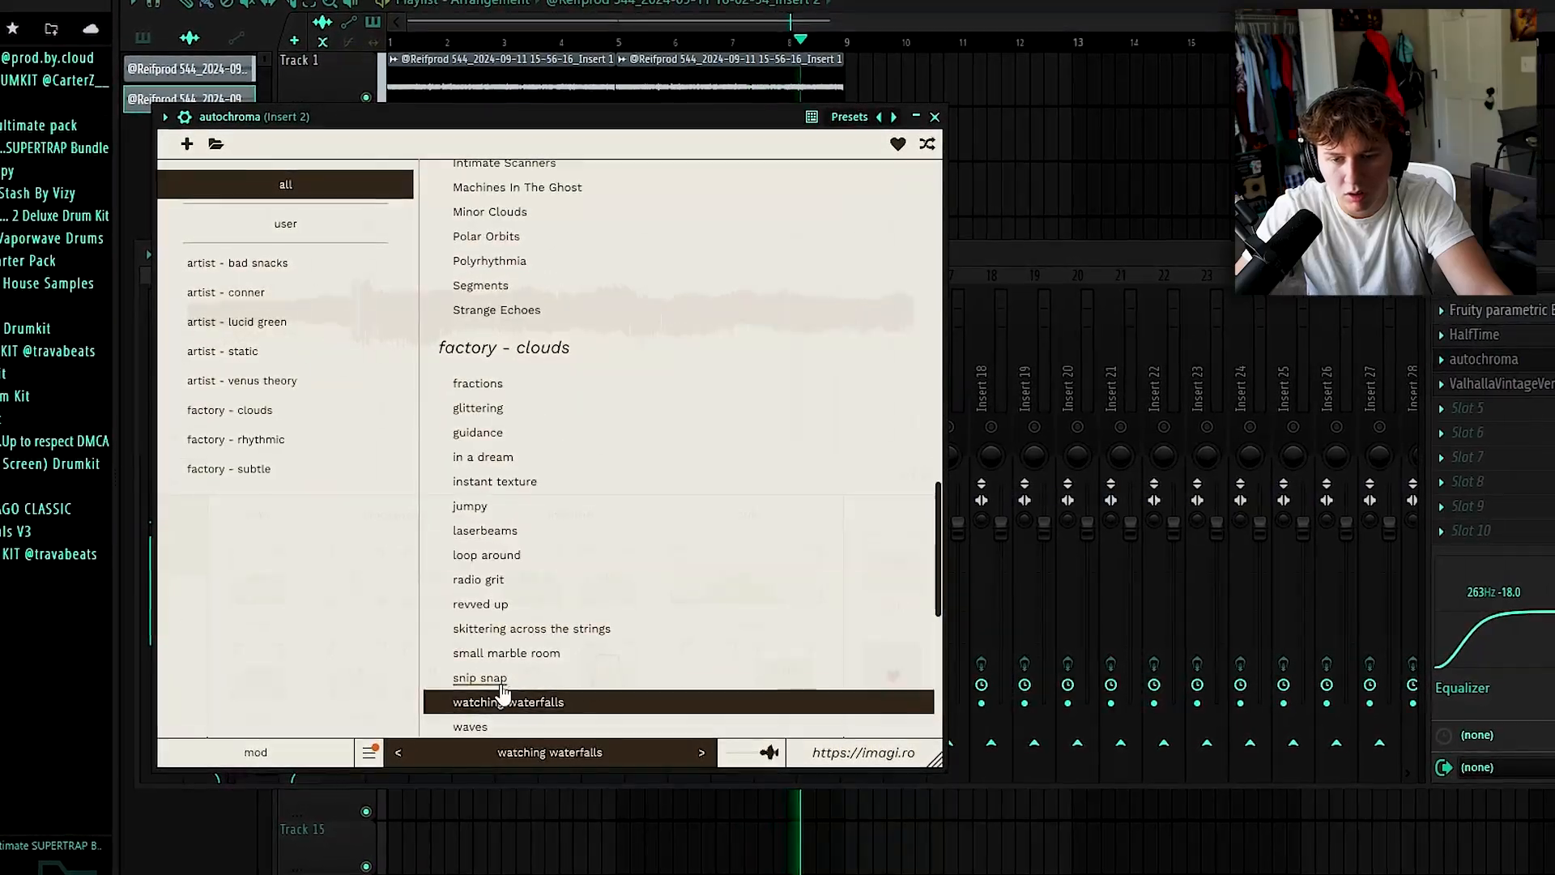
click(548, 666)
scroll(548, 667, down, 4)
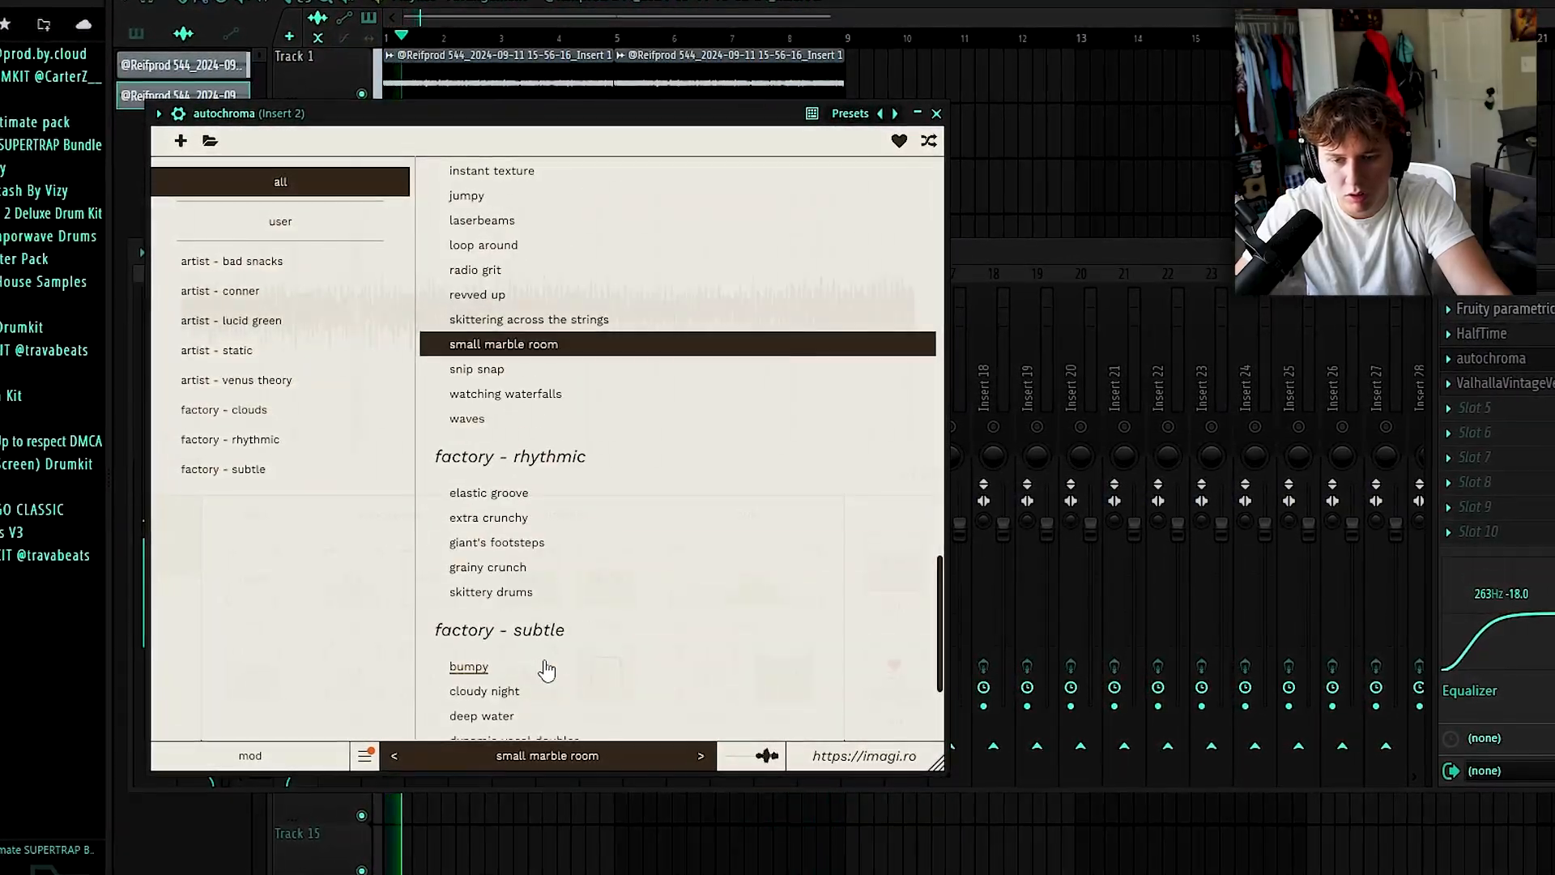
click(937, 112)
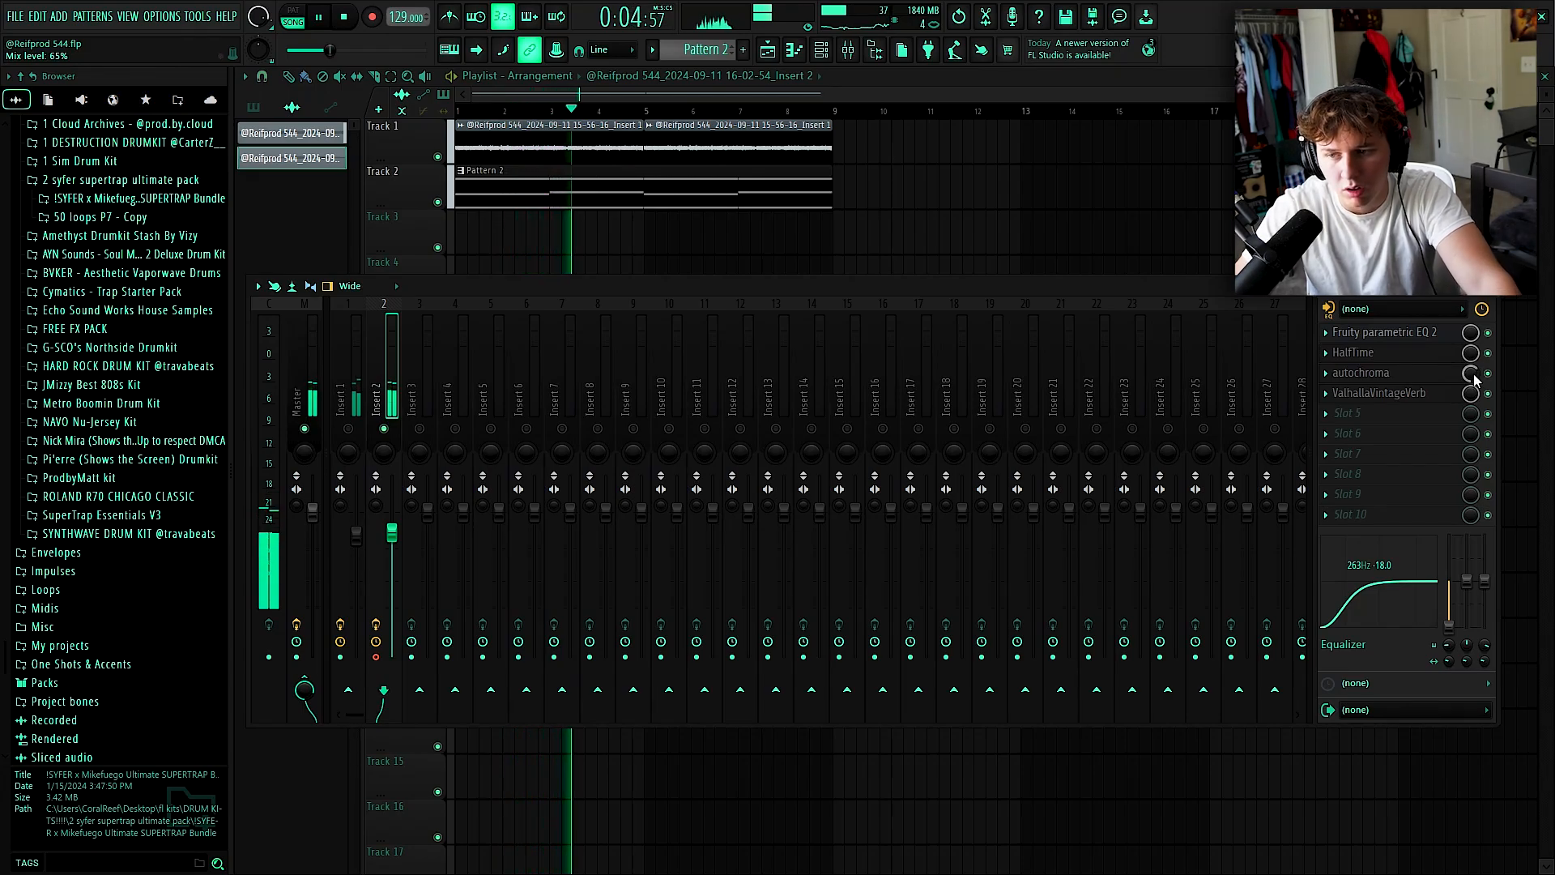
Open autochroma's parameter view for small marble room and set the stream 1 grid to 1/8.
click(1430, 374)
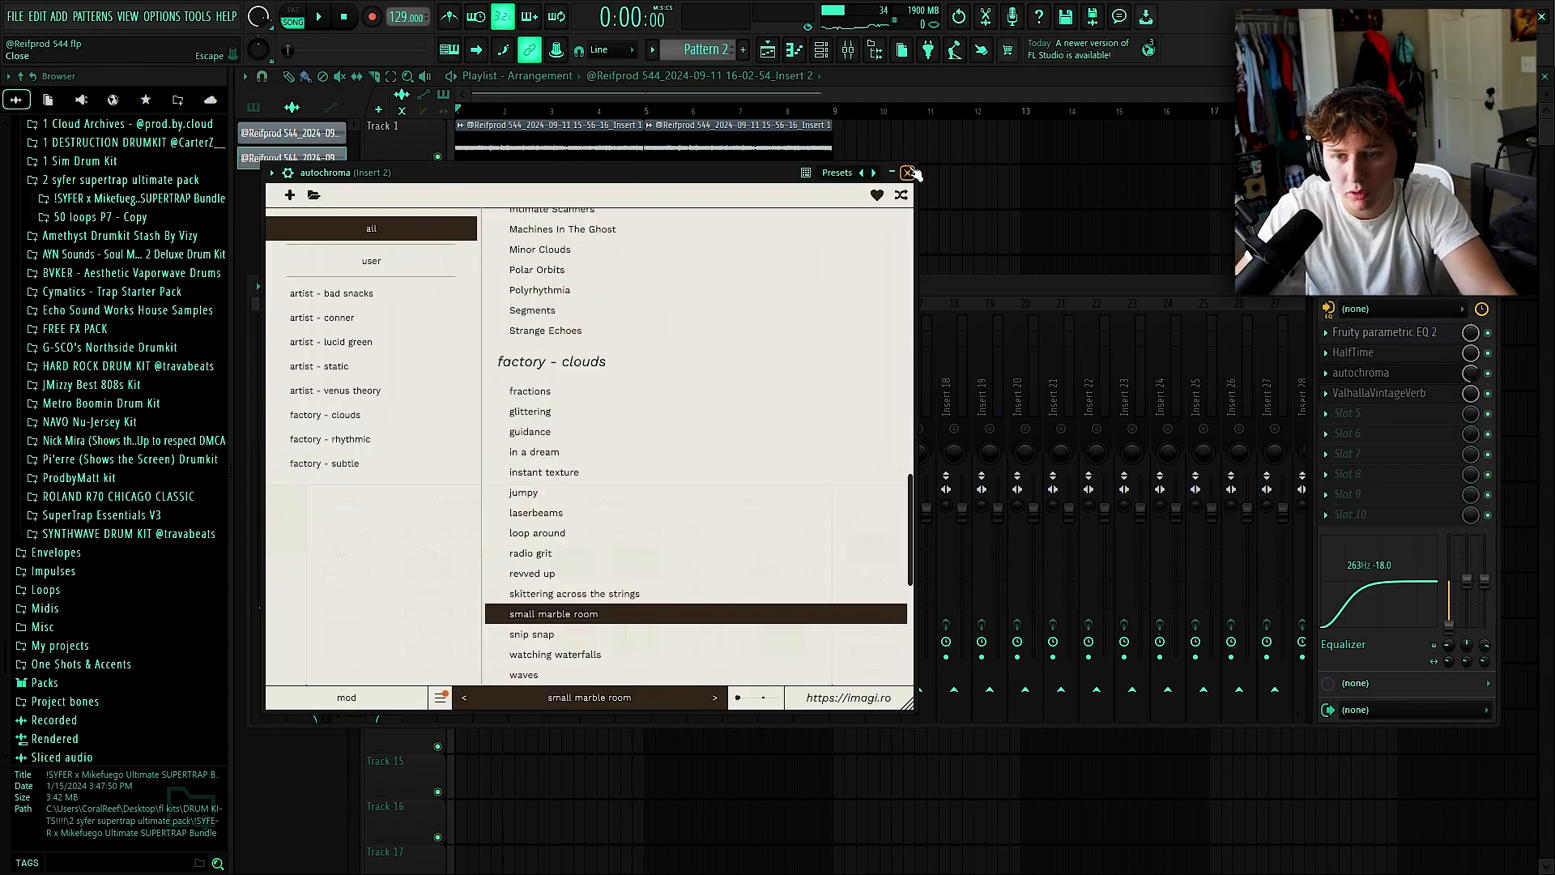
click(450, 697)
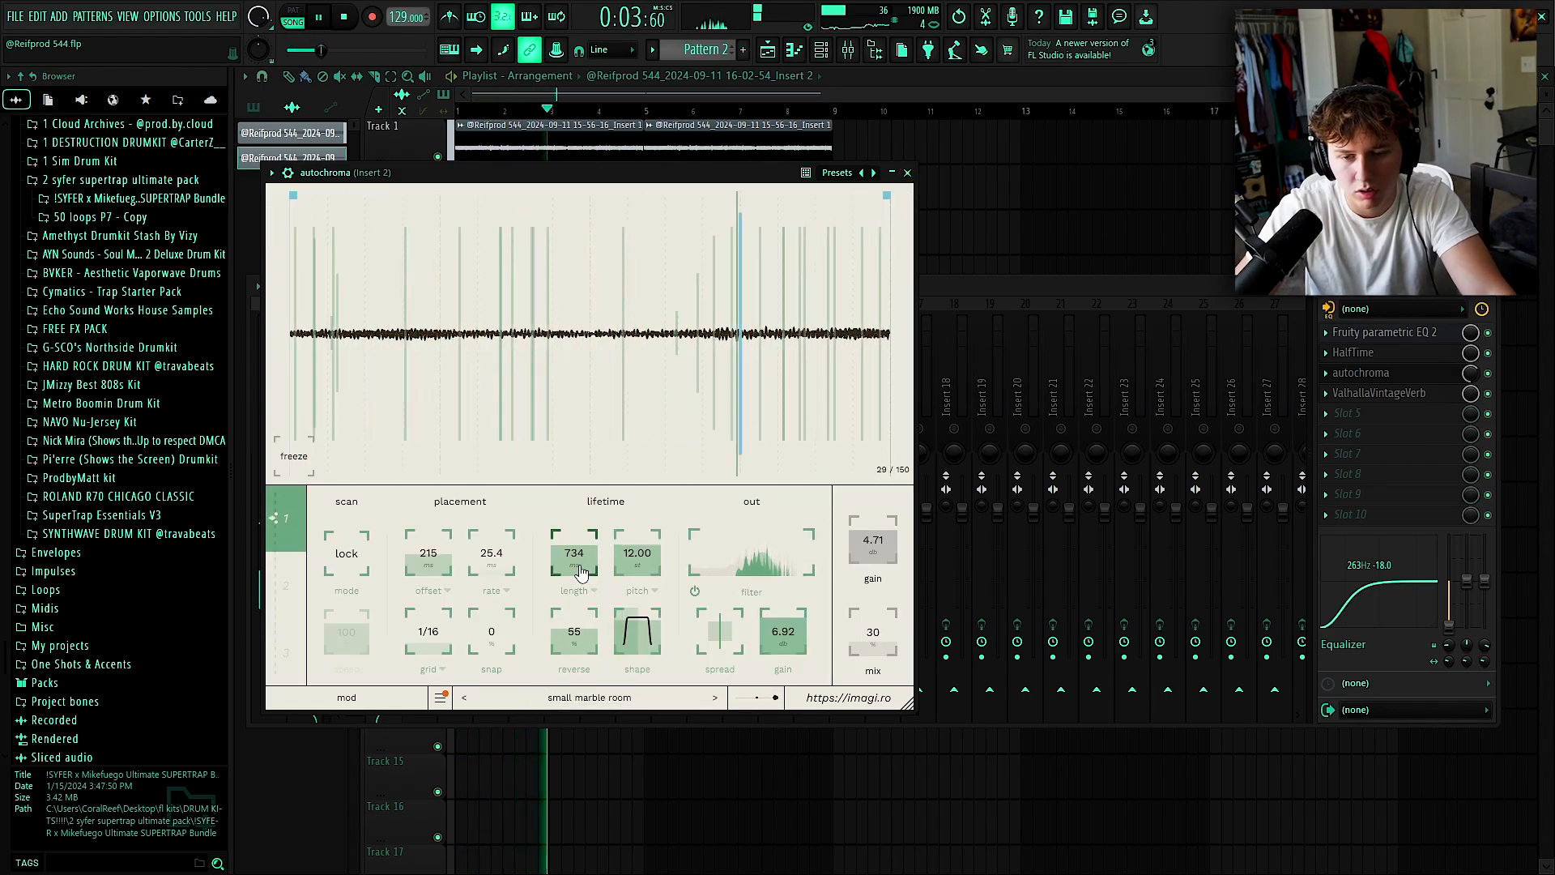
drag(421, 643, 421, 628)
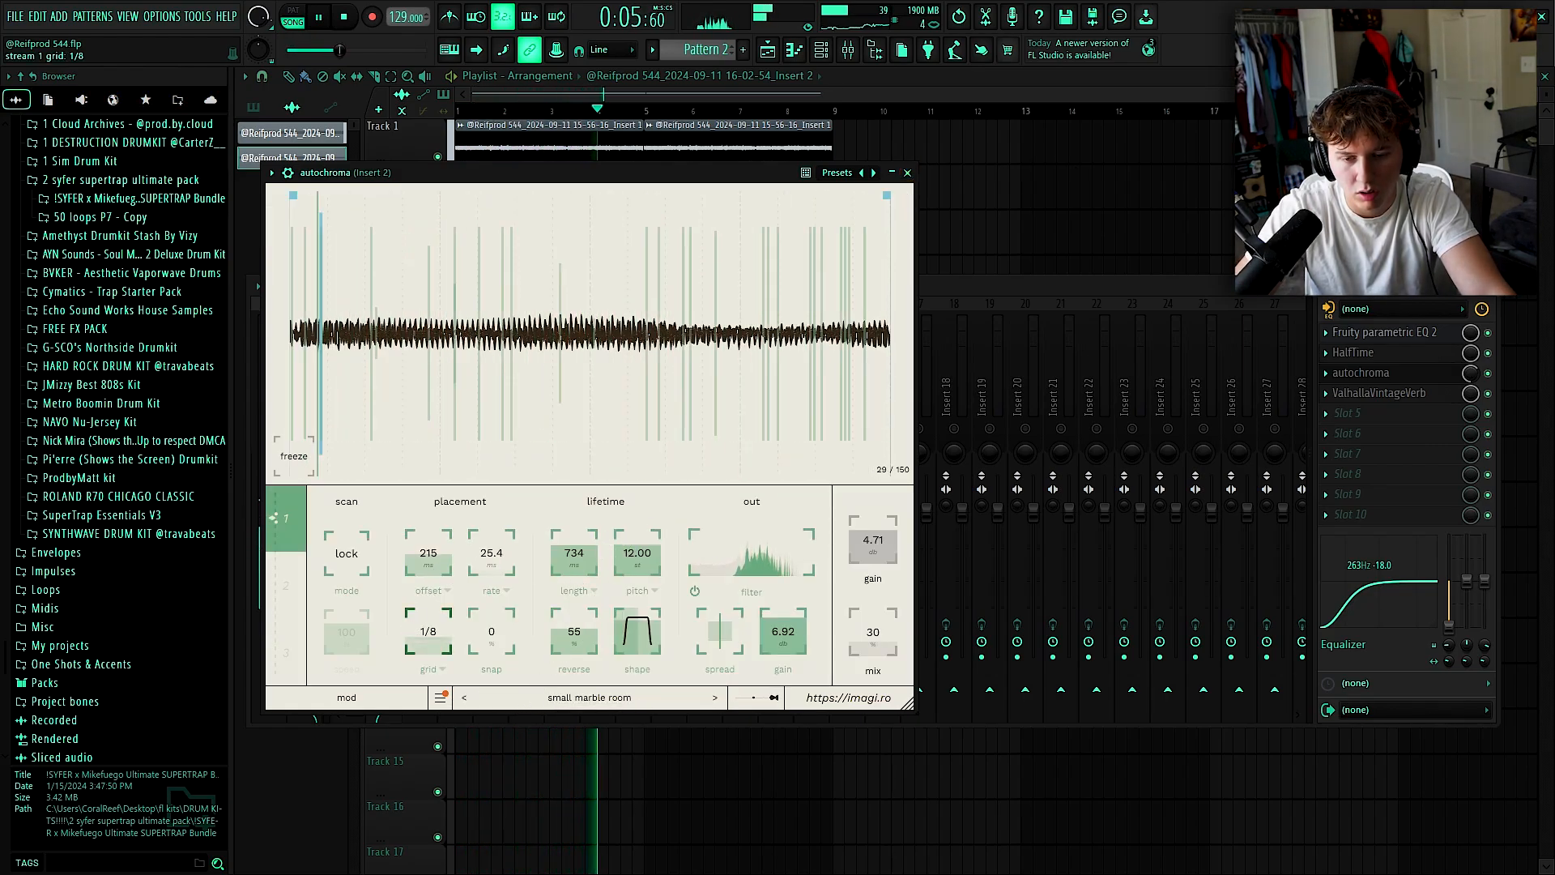
Close autochroma and route the newly resampled Insert 2 clip on Track 2 to mixer insert 2.
click(908, 173)
key(space)
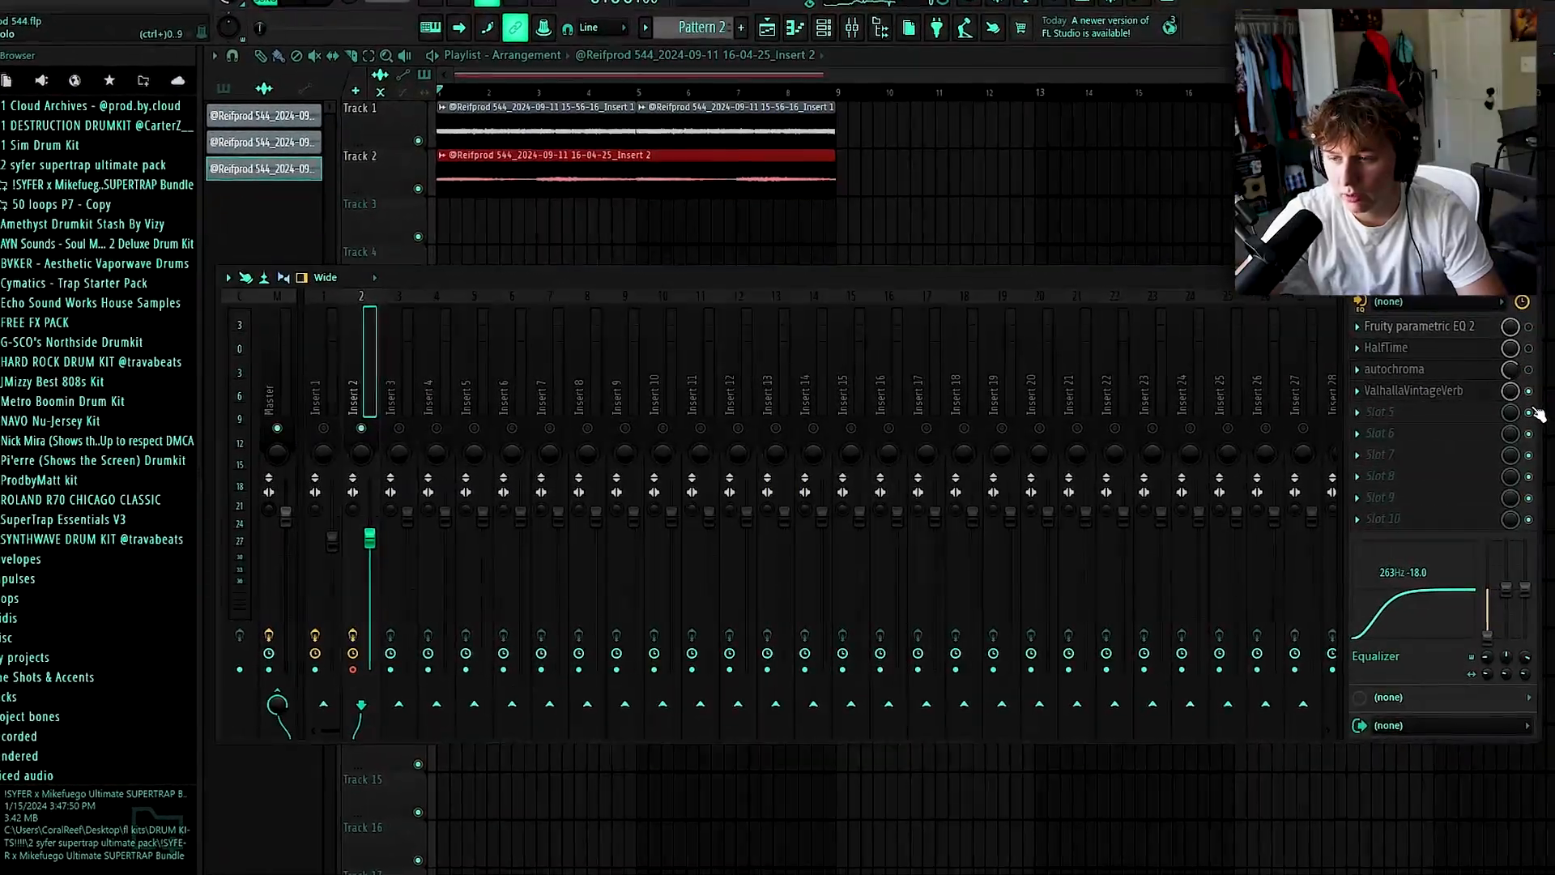
double_click(504, 178)
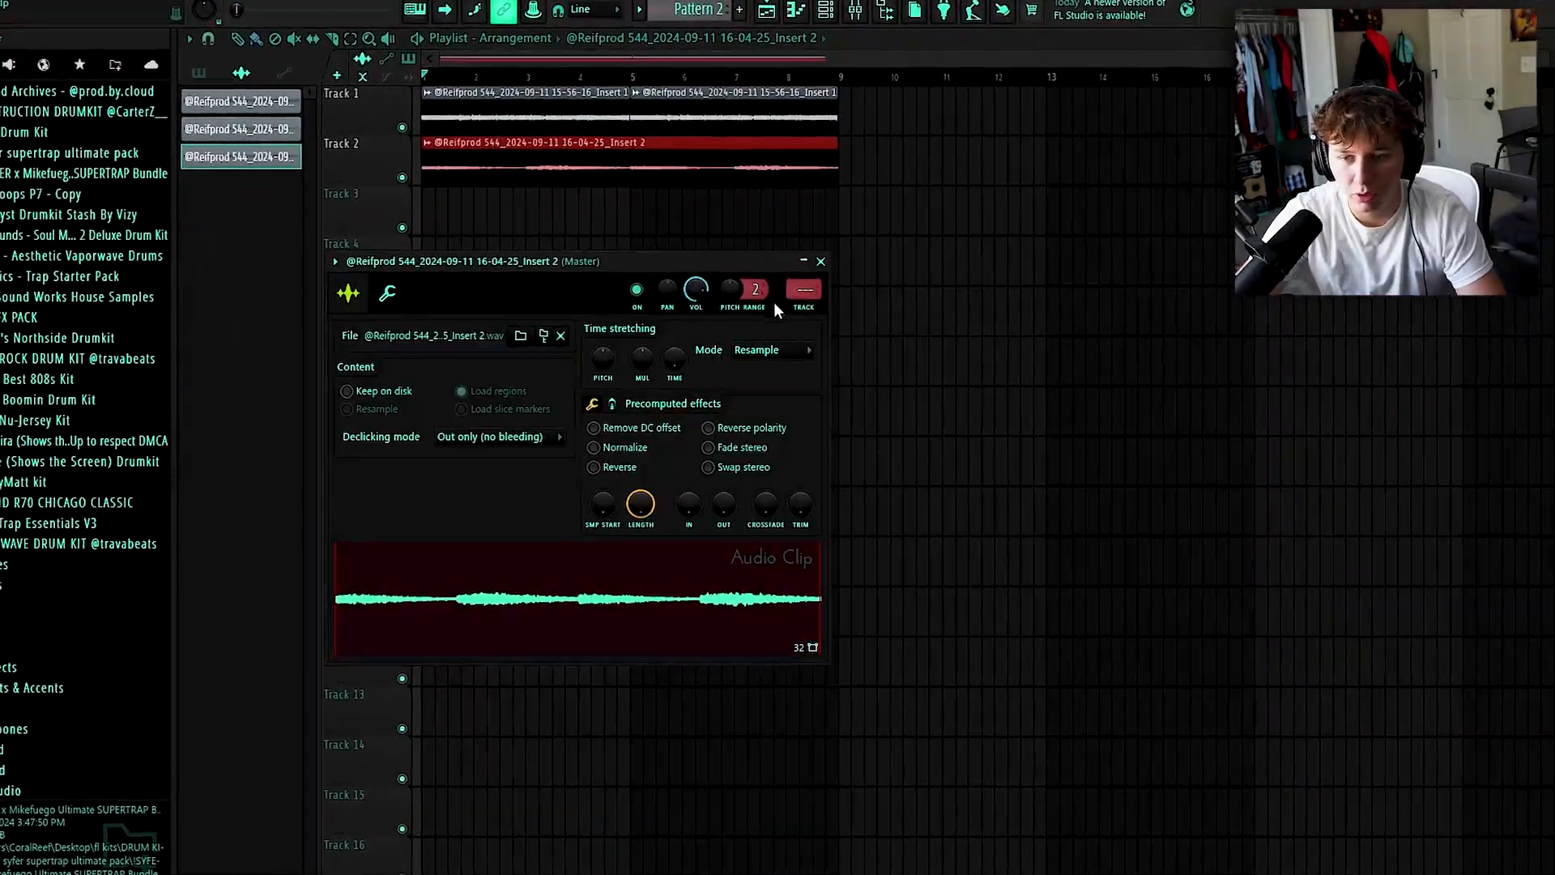
click(820, 260)
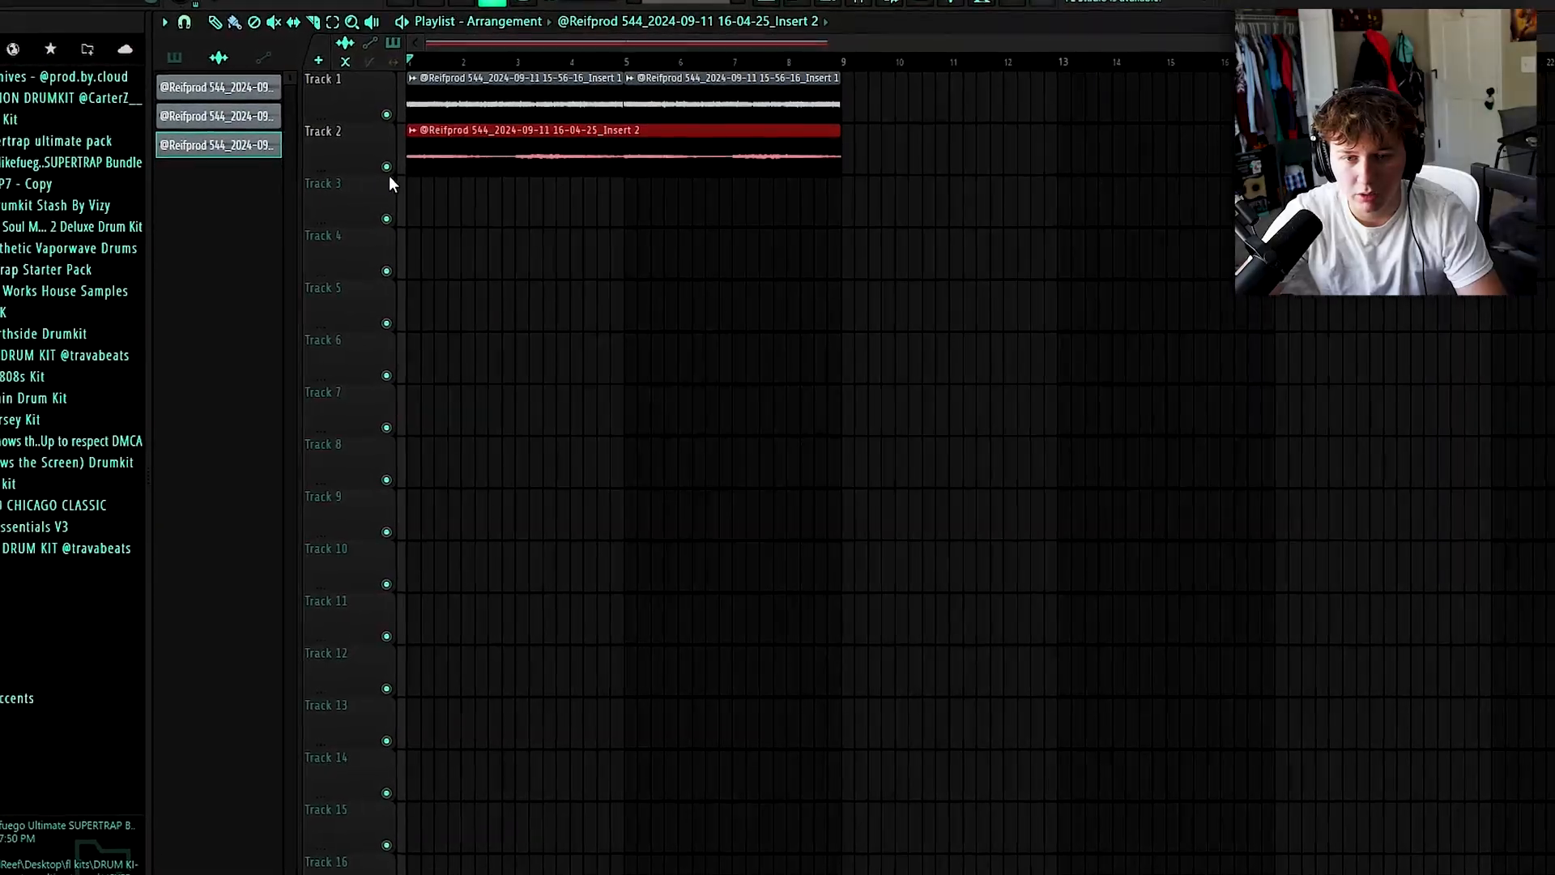
Solo Track 2, raise the Insert 2 mixer fader and audition the resampled clip.
right_click(386, 167)
key(F9)
drag(326, 547, 326, 527)
key(space)
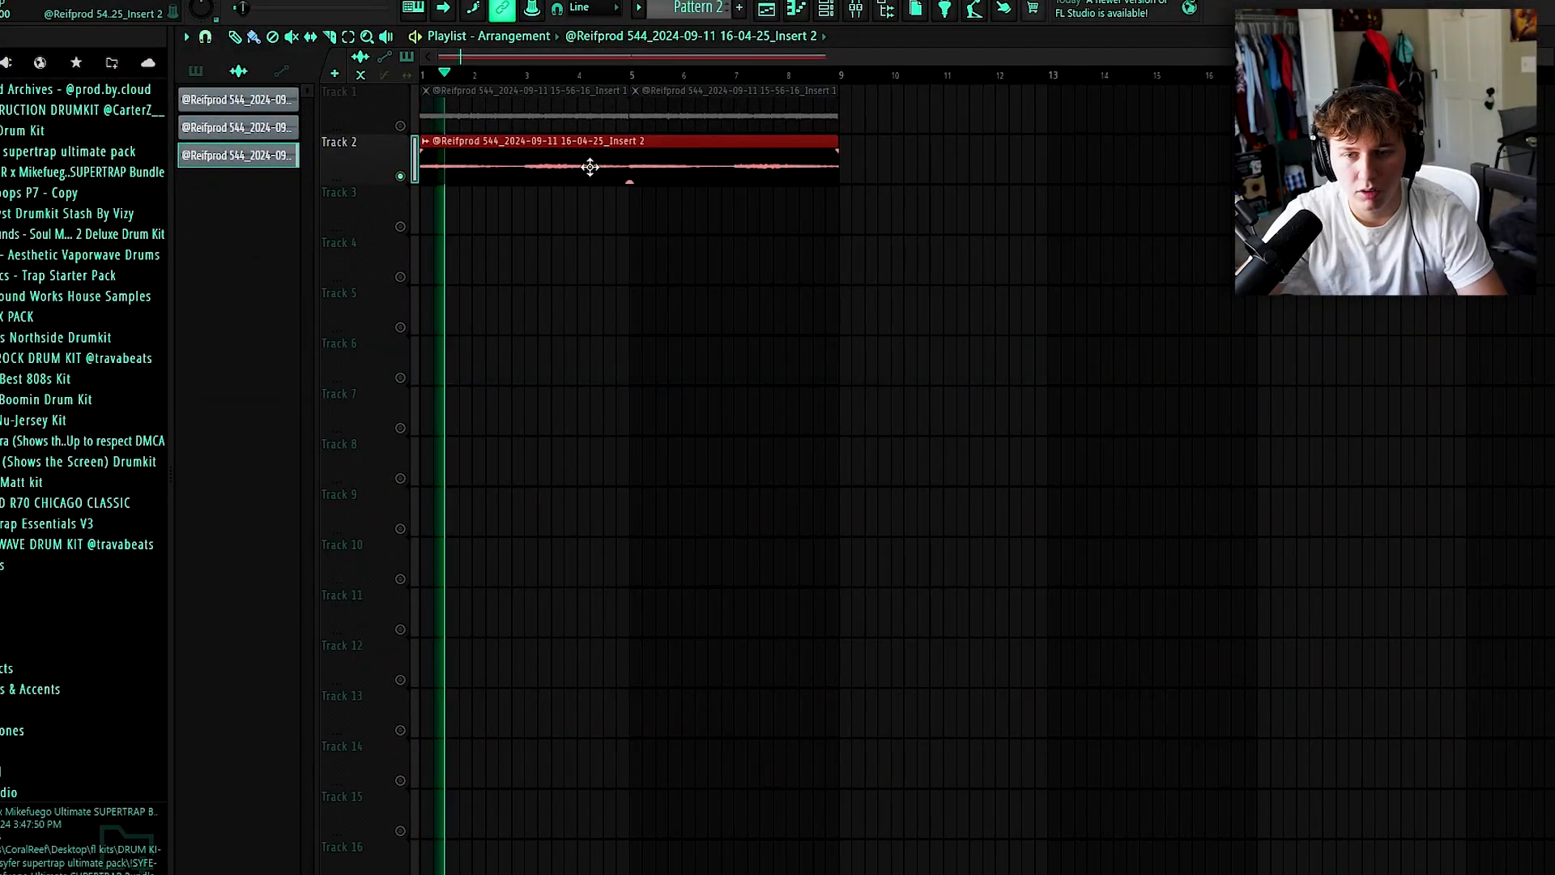
Give the Track 2 clip a short fade-in and repeat its first four bars from bar 5, with Track 1 unmuted.
double_click(589, 167)
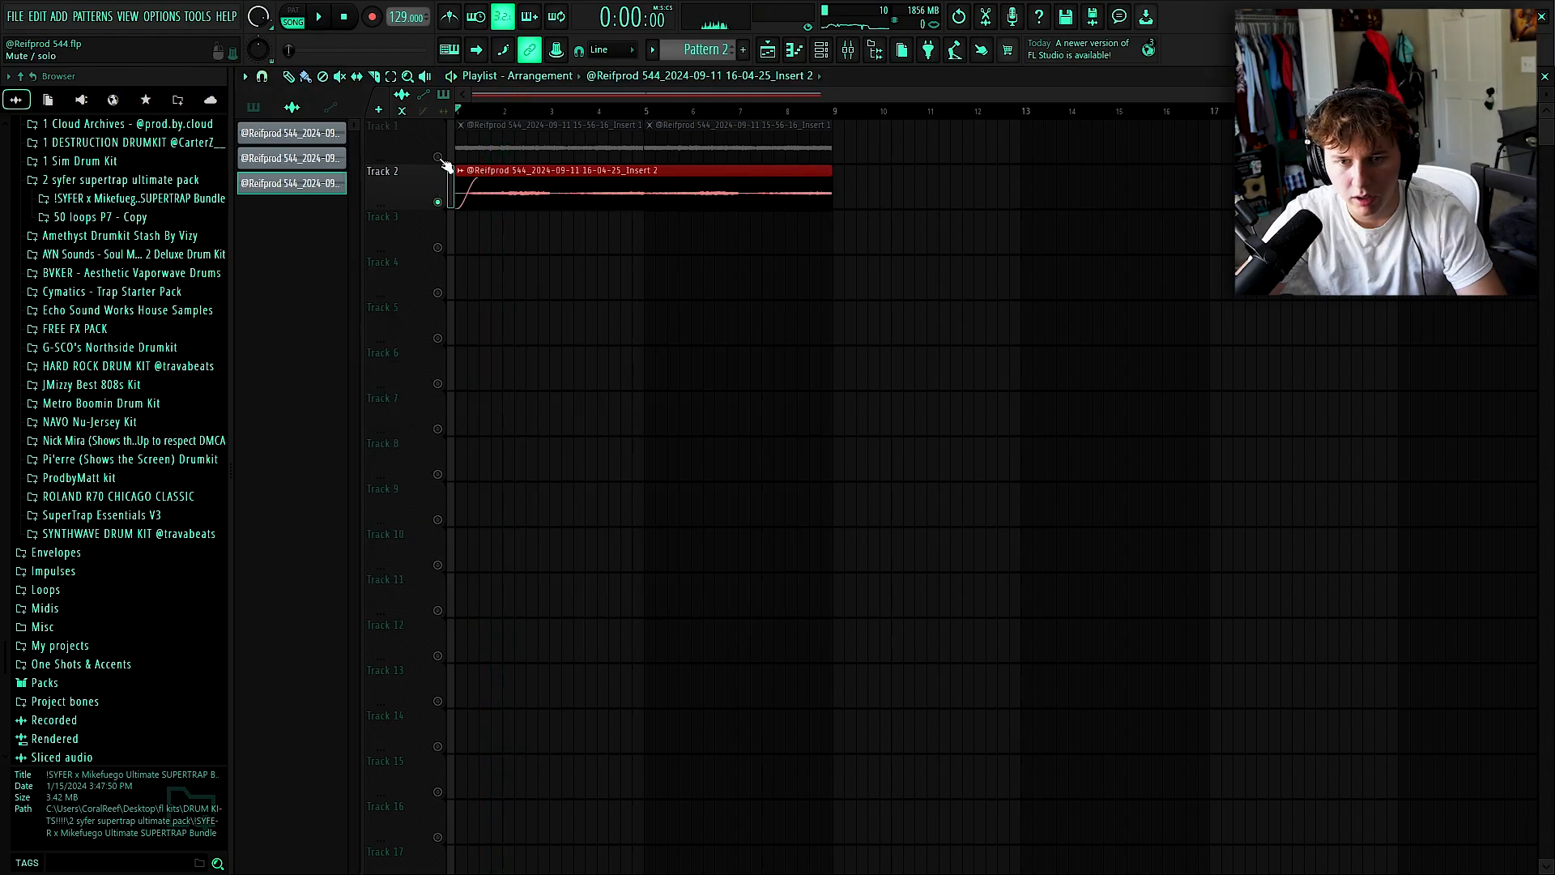
click(439, 157)
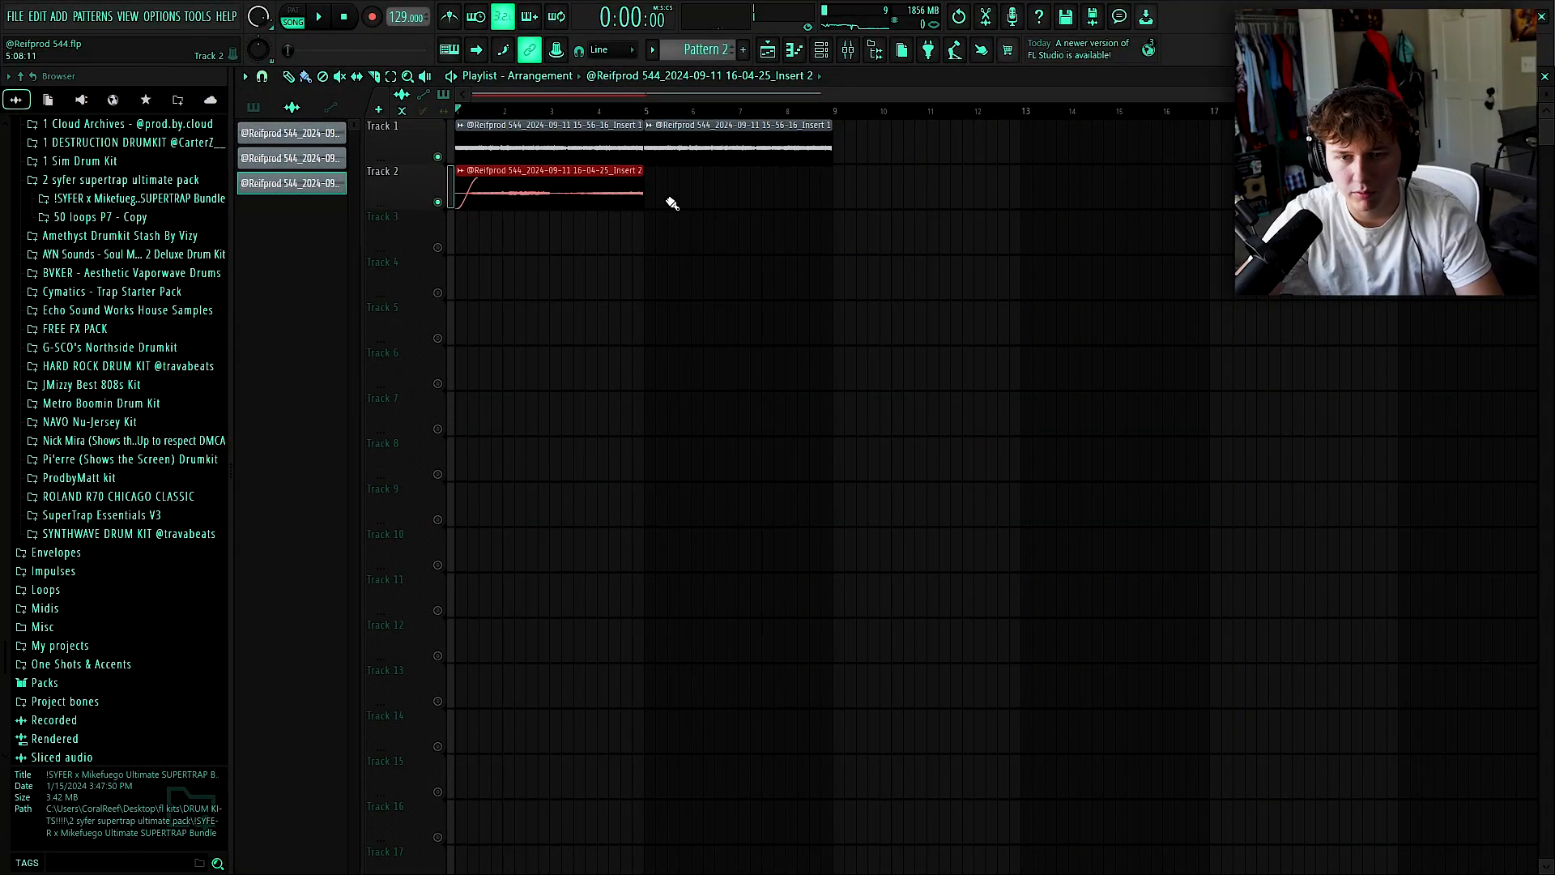
key(ctrl+b)
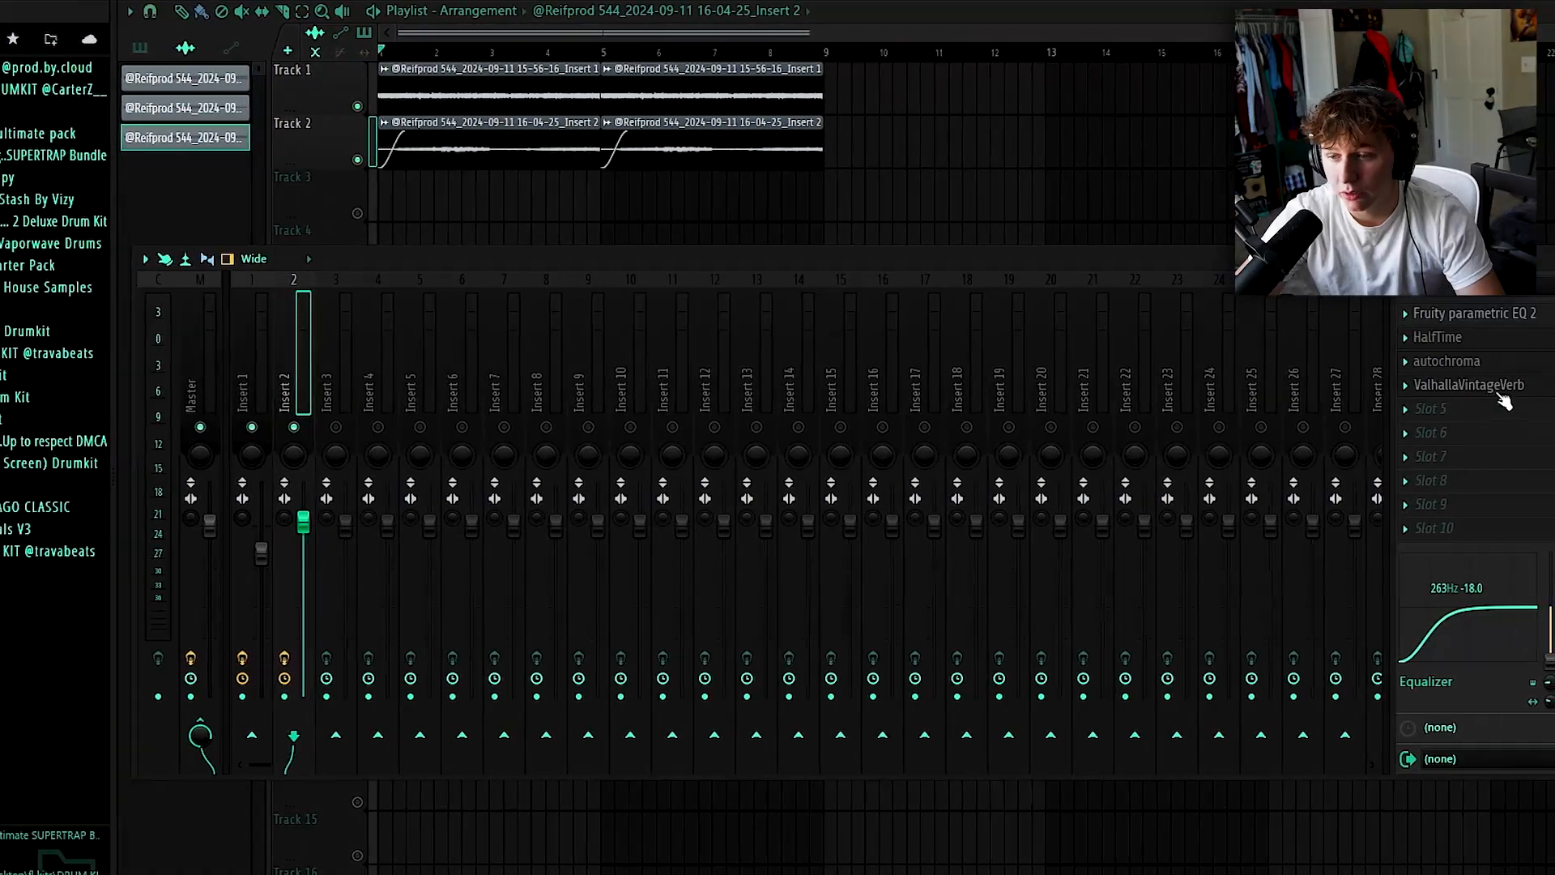
Load a second ValhallaVintageVerb in slot 5 of Insert 2 and set its mix to 38.8%.
click(1411, 384)
click(1429, 496)
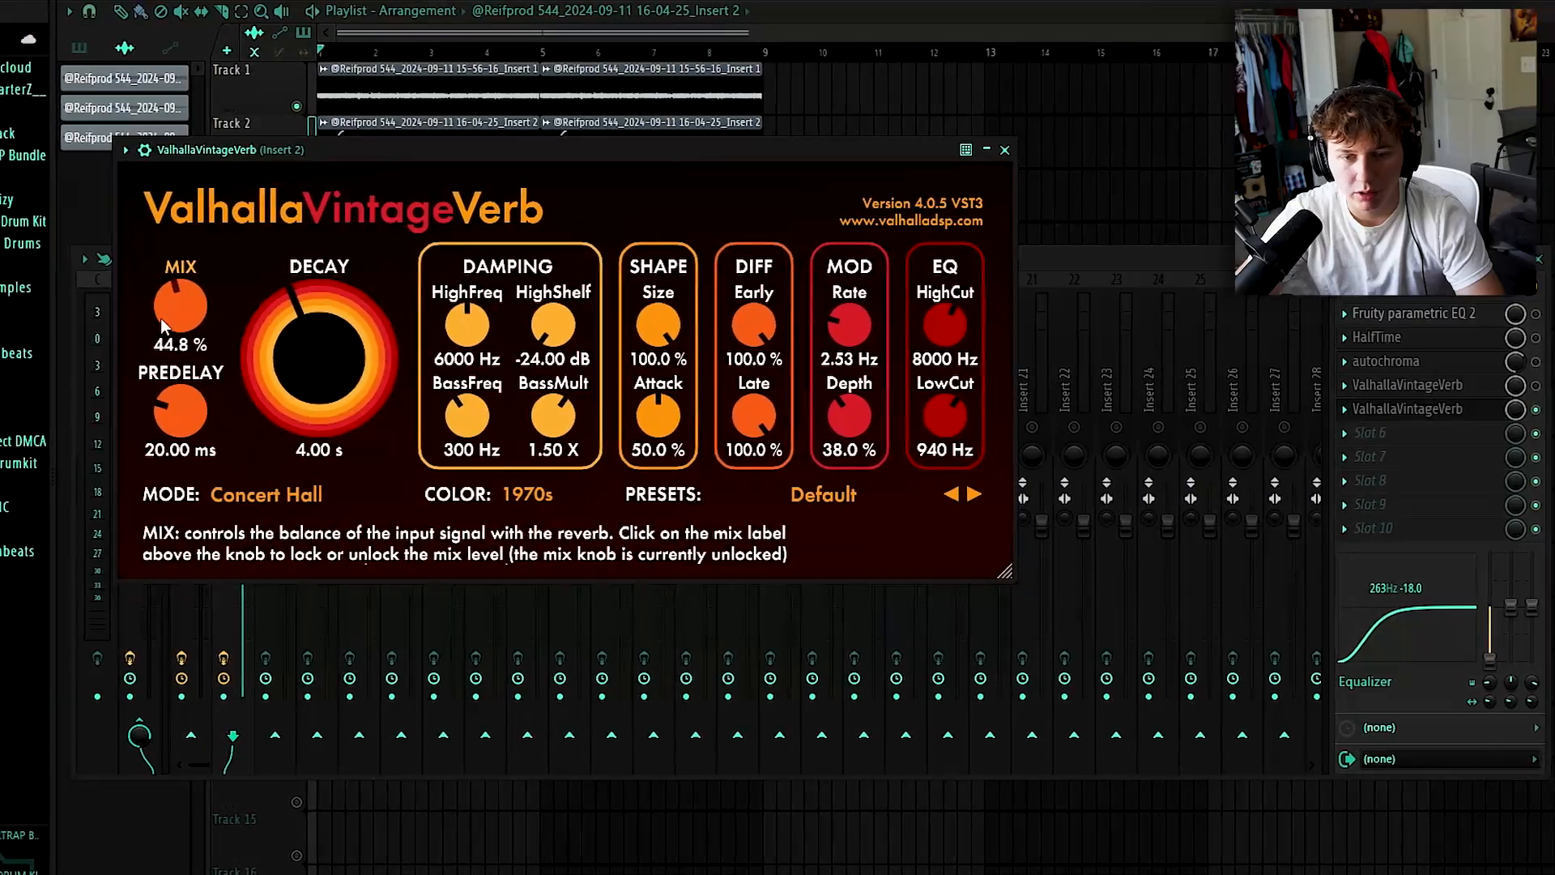
drag(170, 312, 164, 335)
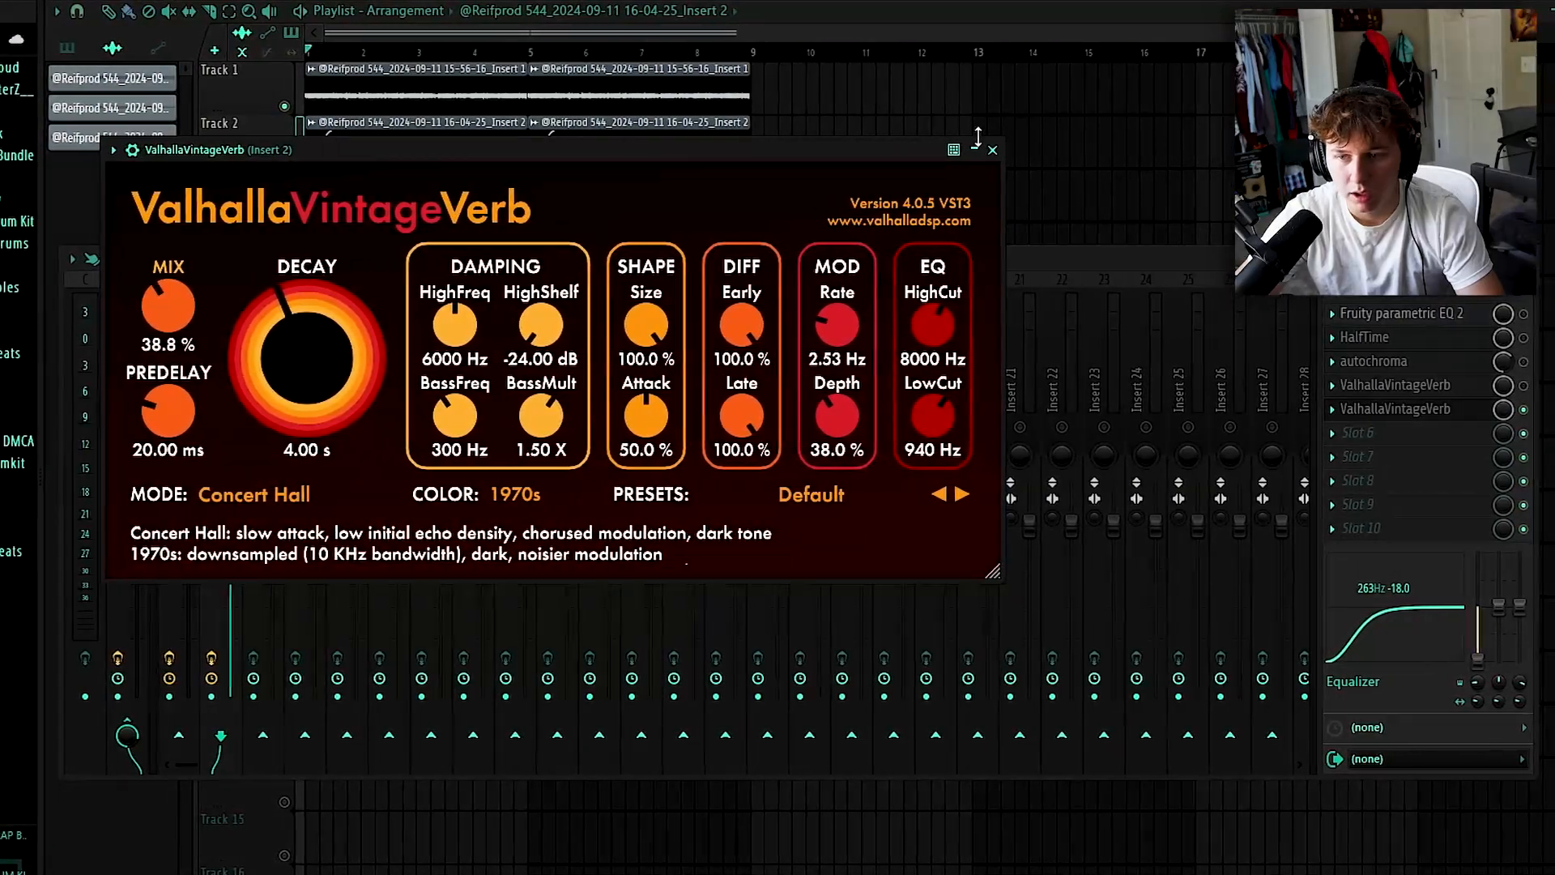
click(999, 150)
Move the second ValhallaVintageVerb down to slot 6 and load Fruity Delay 2 in slot 5 with a delay time of 4 steps.
click(1388, 413)
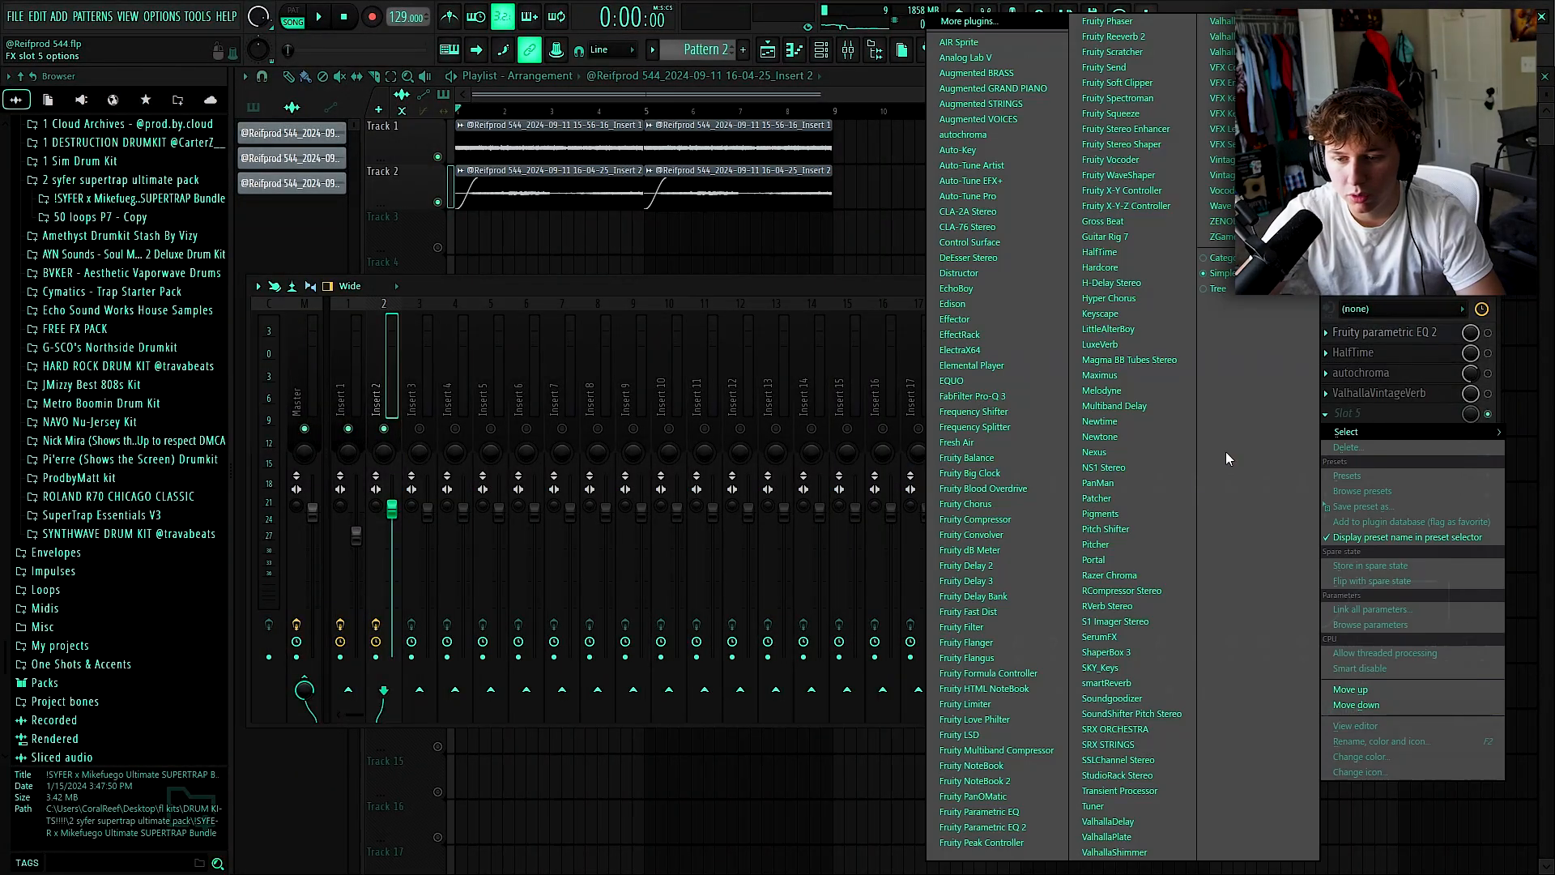
click(996, 566)
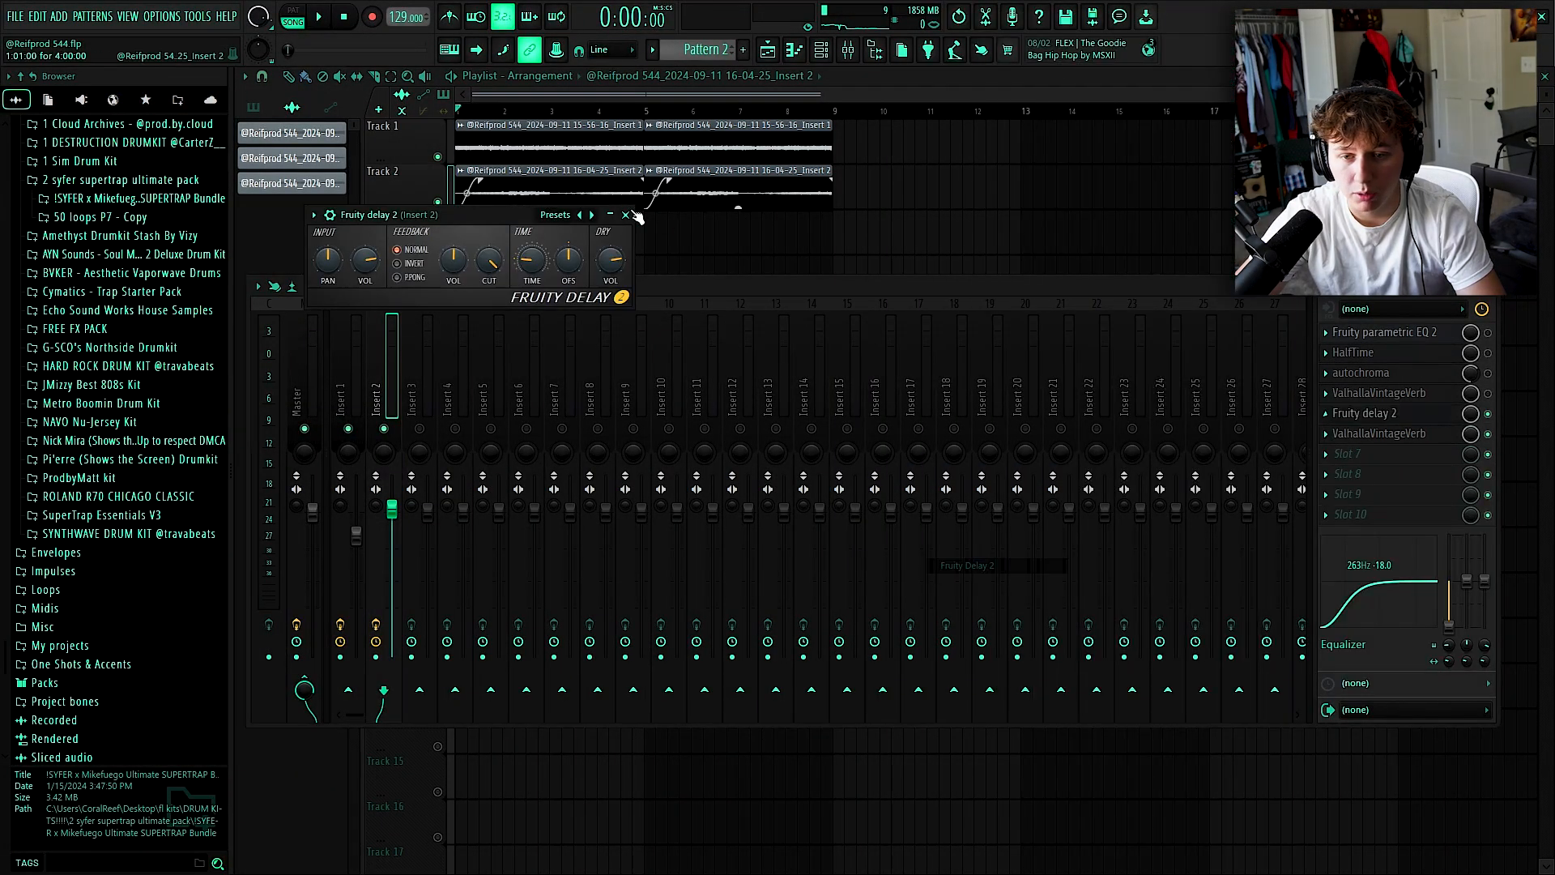
right_click(525, 267)
mouse_move(562, 288)
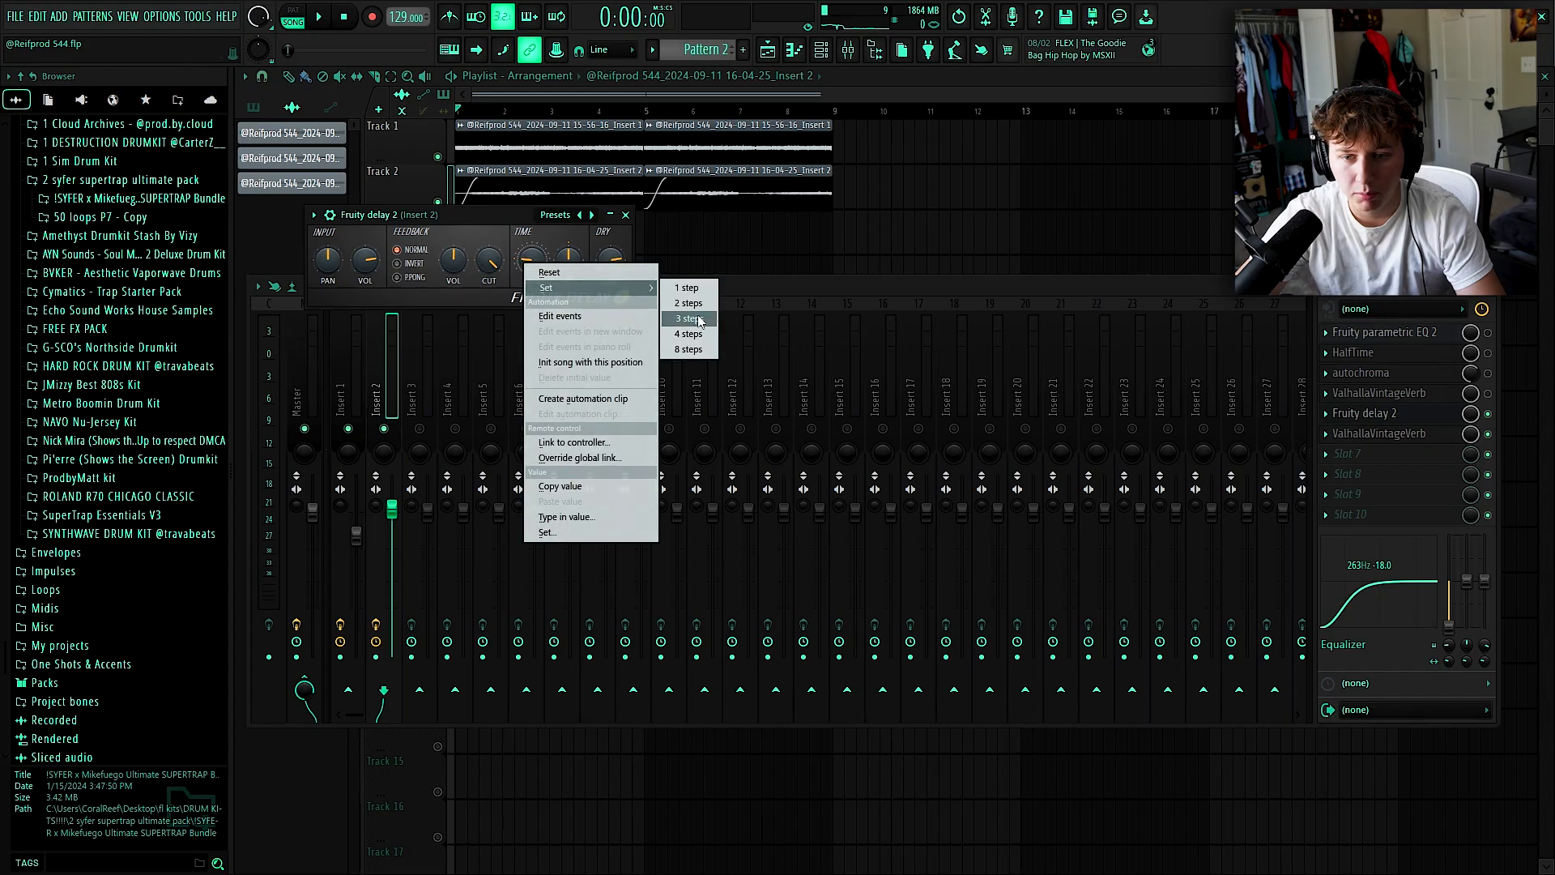
click(702, 333)
click(626, 216)
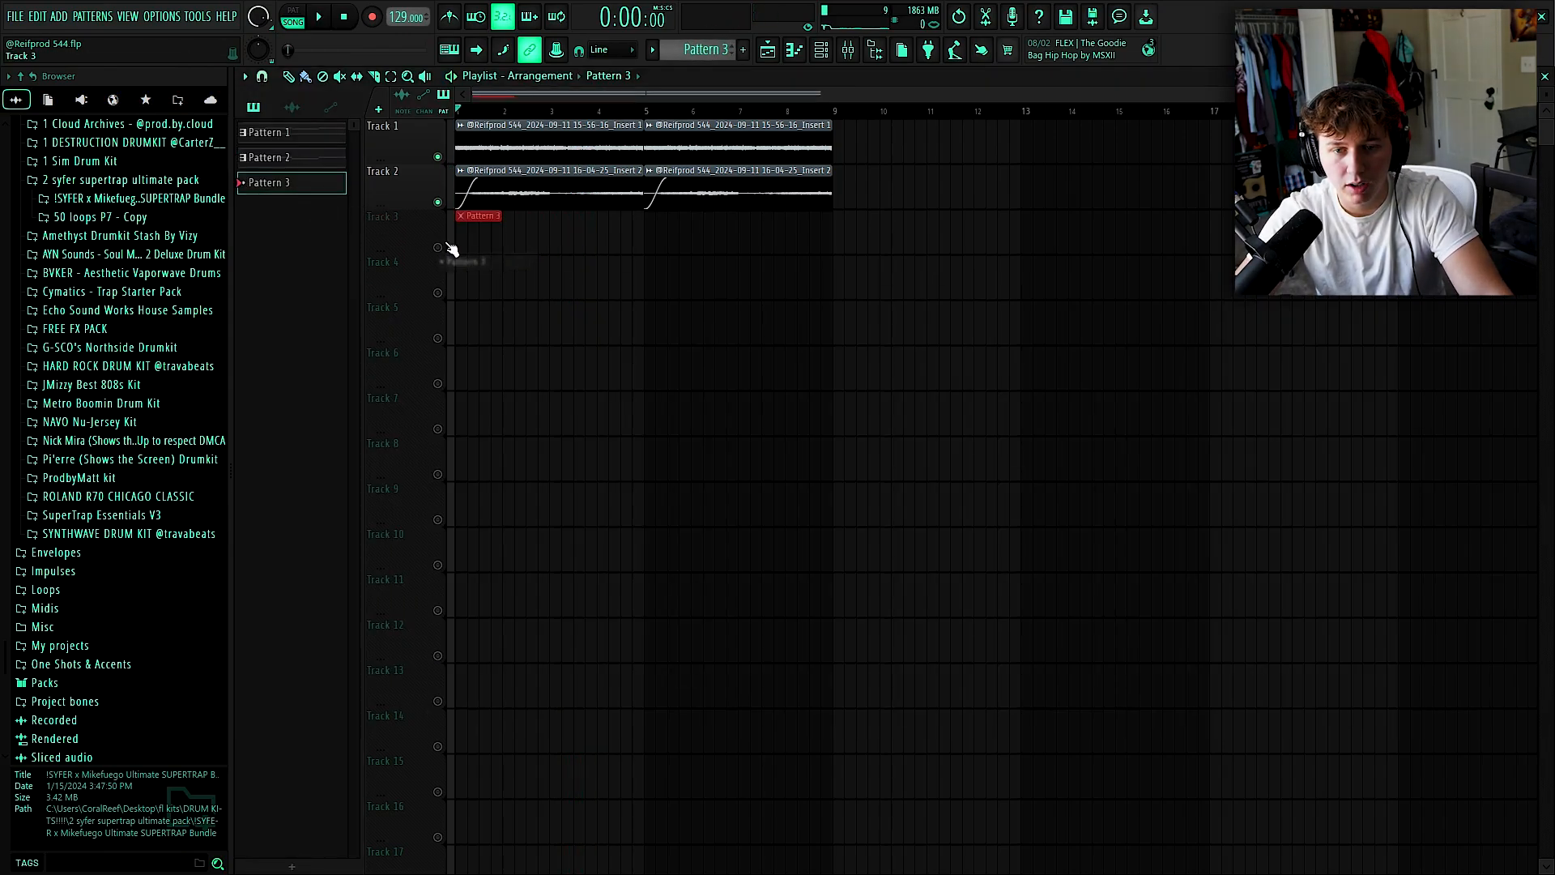
Stretch the Pattern 3 clip on Track 3 to eight bars and show the channel rack.
drag(500, 245, 886, 239)
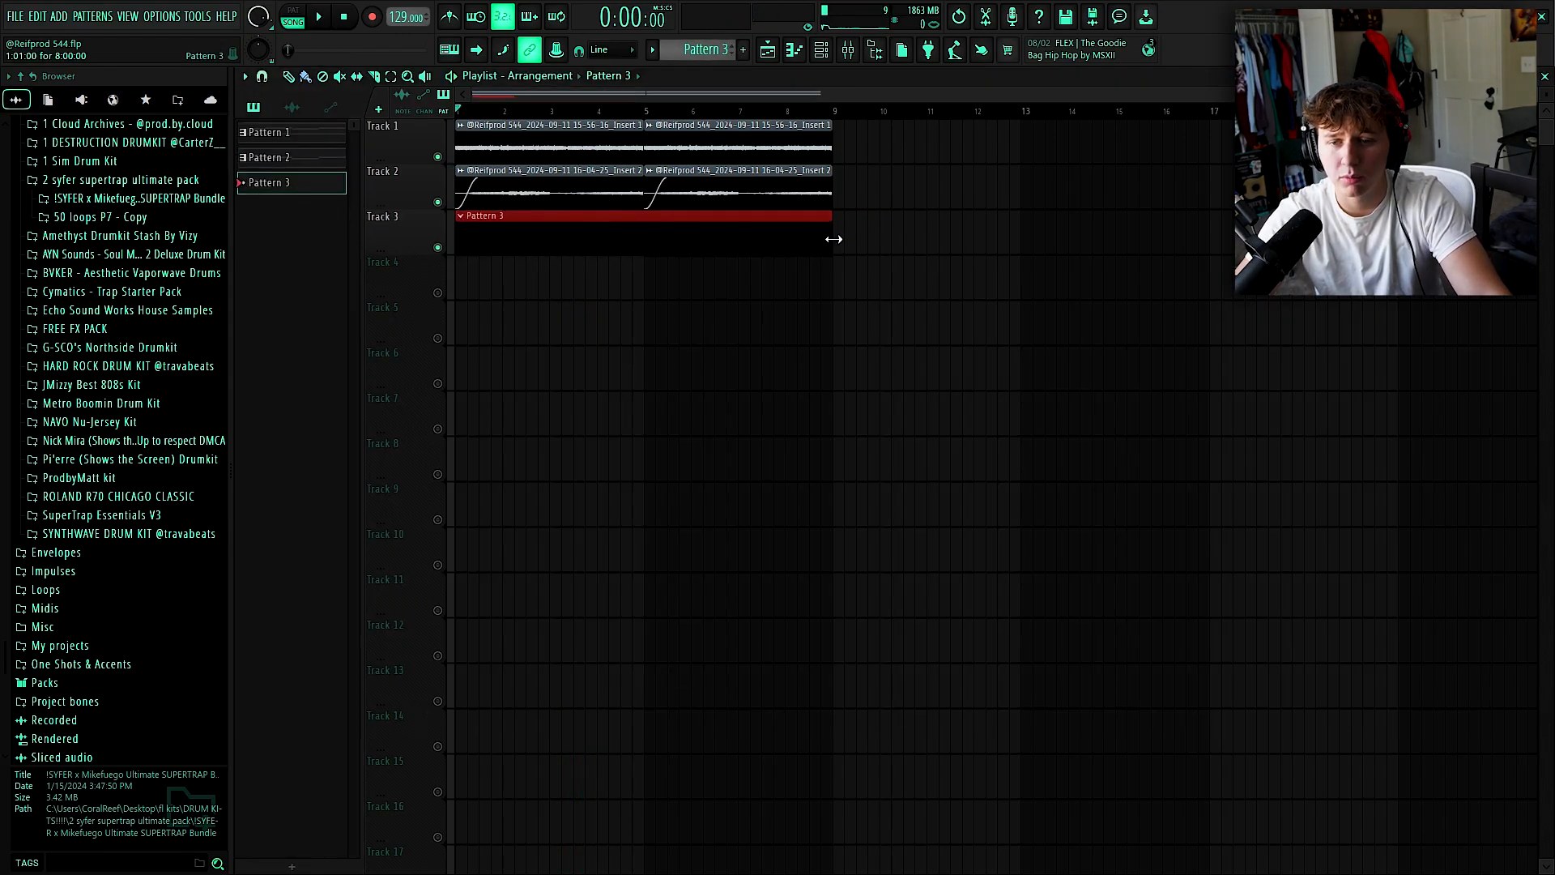
click(822, 56)
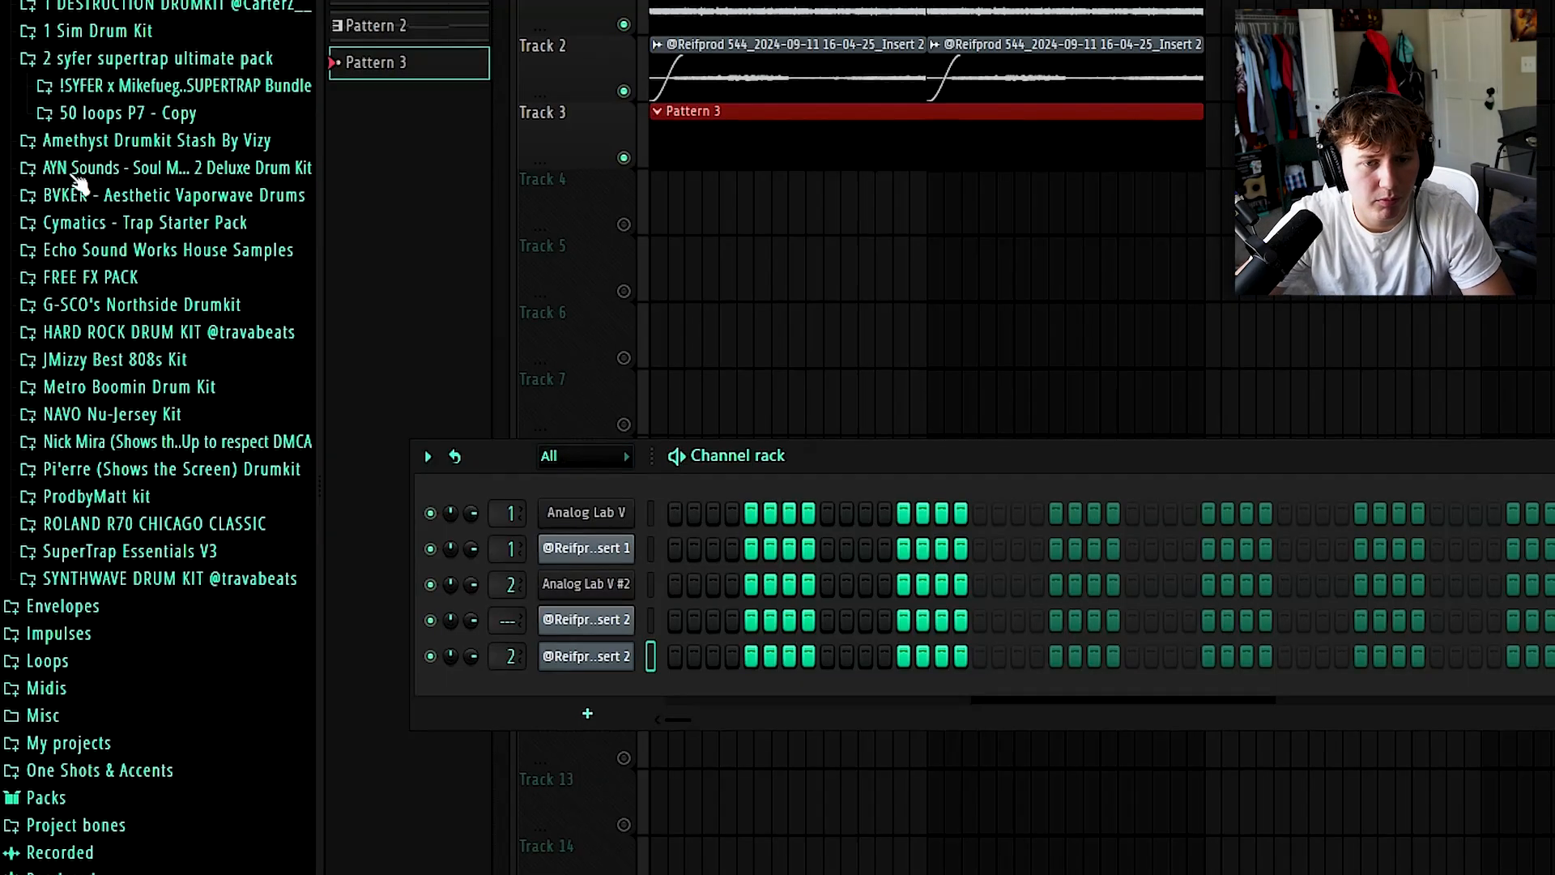
Open the Bass folder of the 2024 stash drum kit in the browser and audition bass - perfect reese.
scroll(98, 388, up, 4)
click(125, 350)
scroll(105, 340, up, 9)
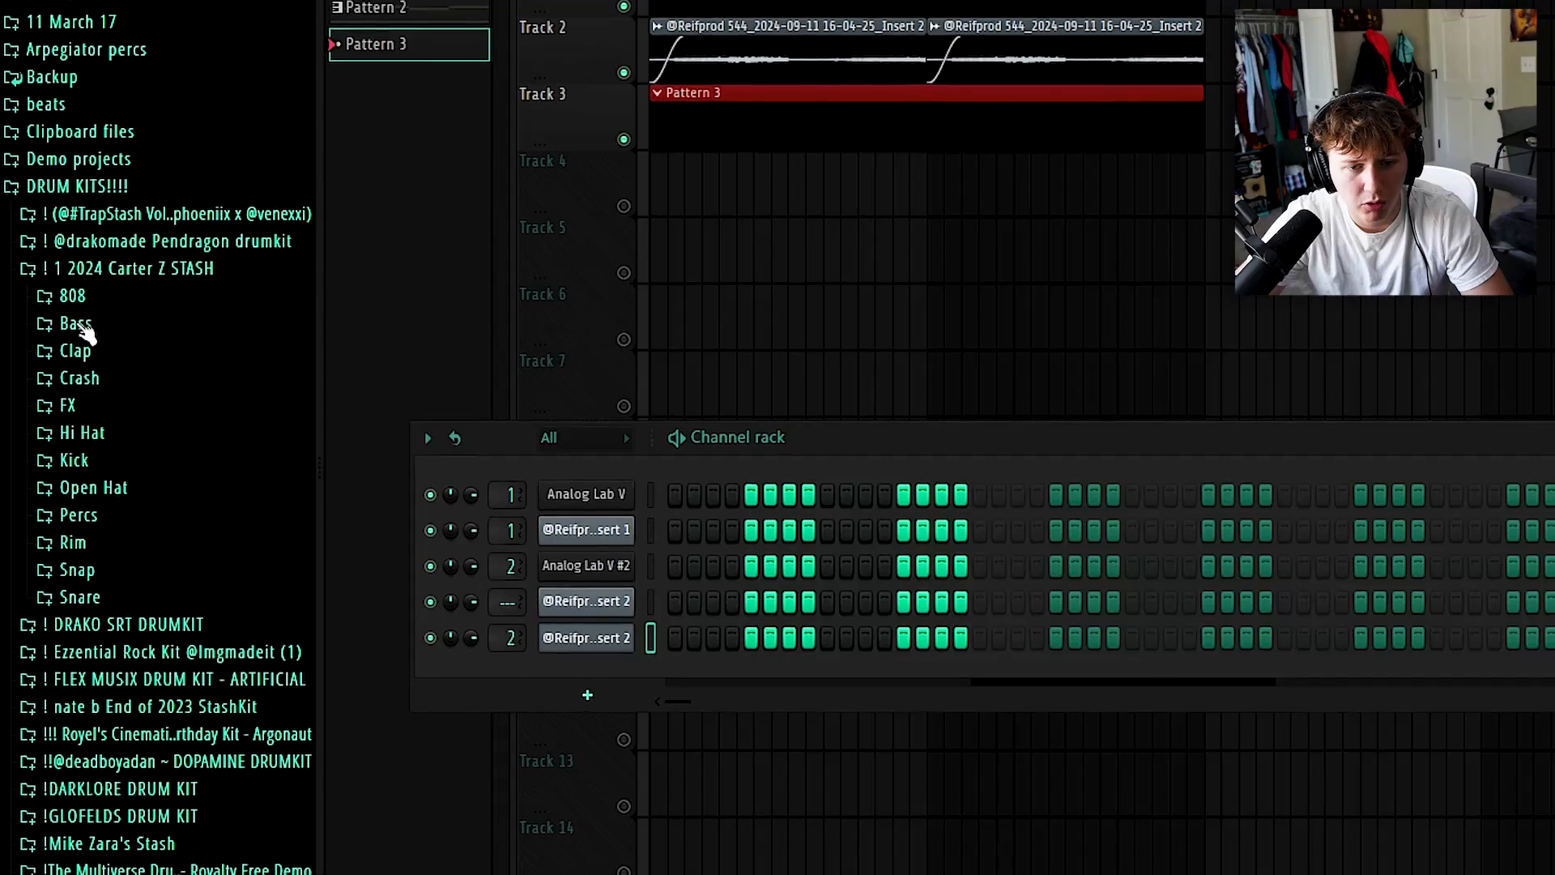
click(81, 326)
click(198, 398)
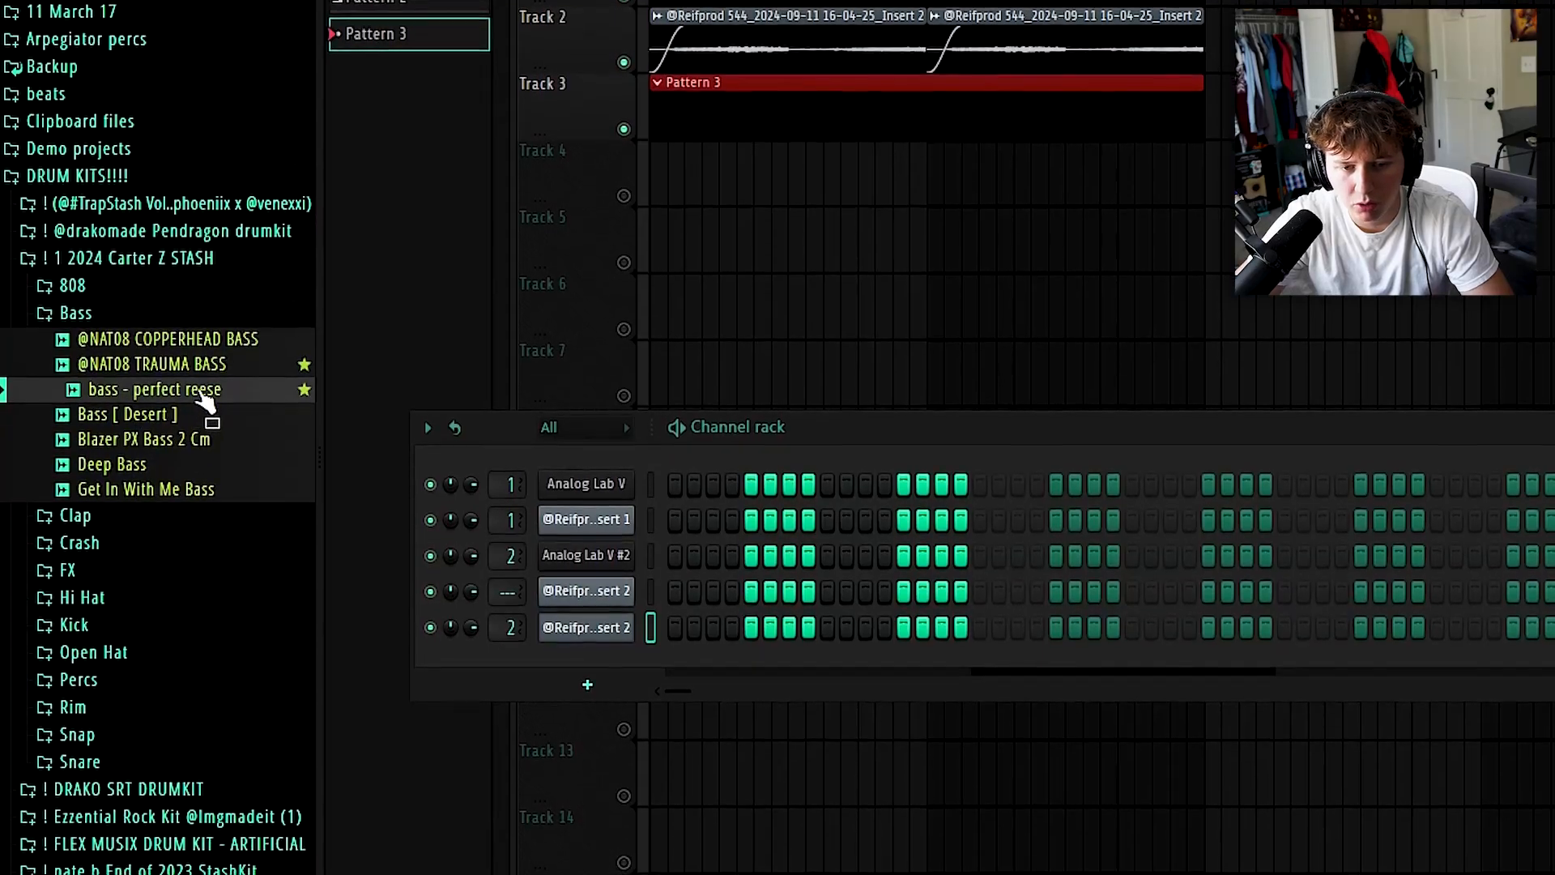
click(212, 366)
drag(220, 373, 587, 648)
click(586, 650)
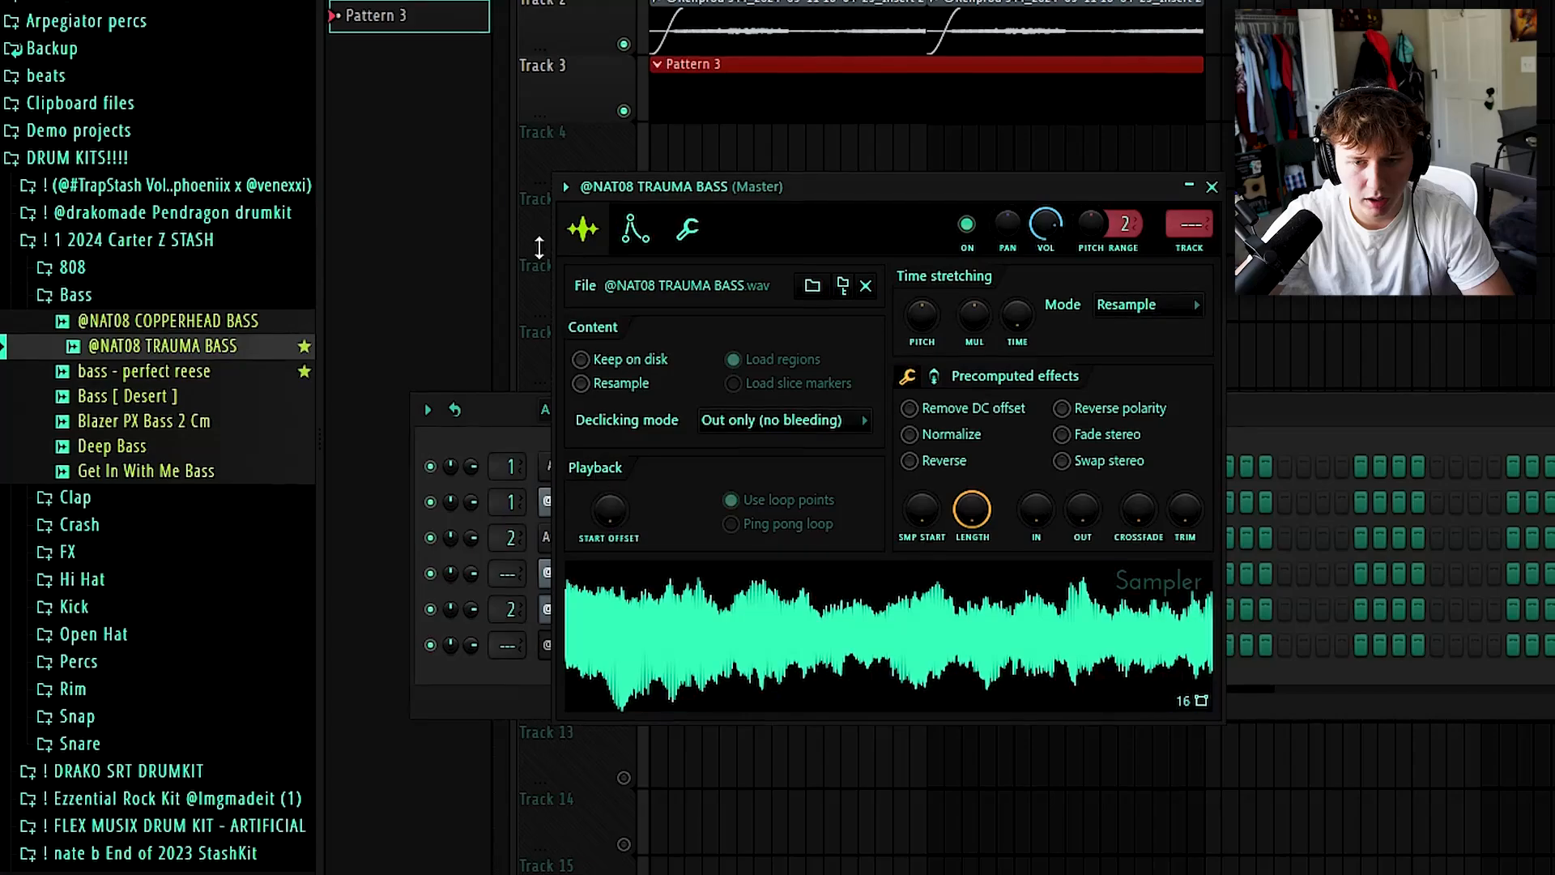
click(639, 243)
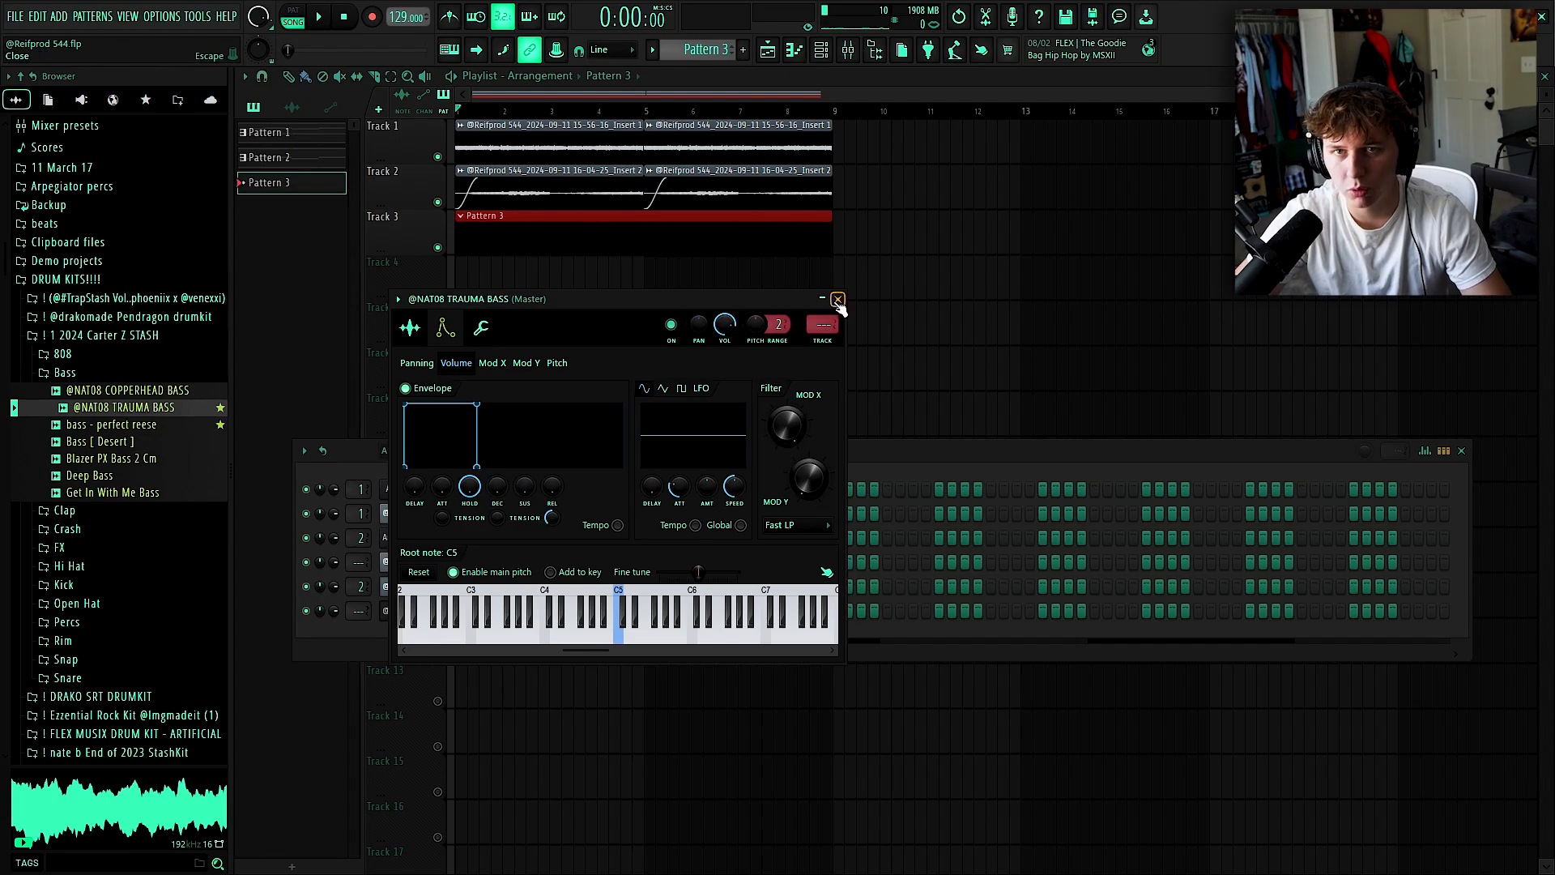
click(837, 299)
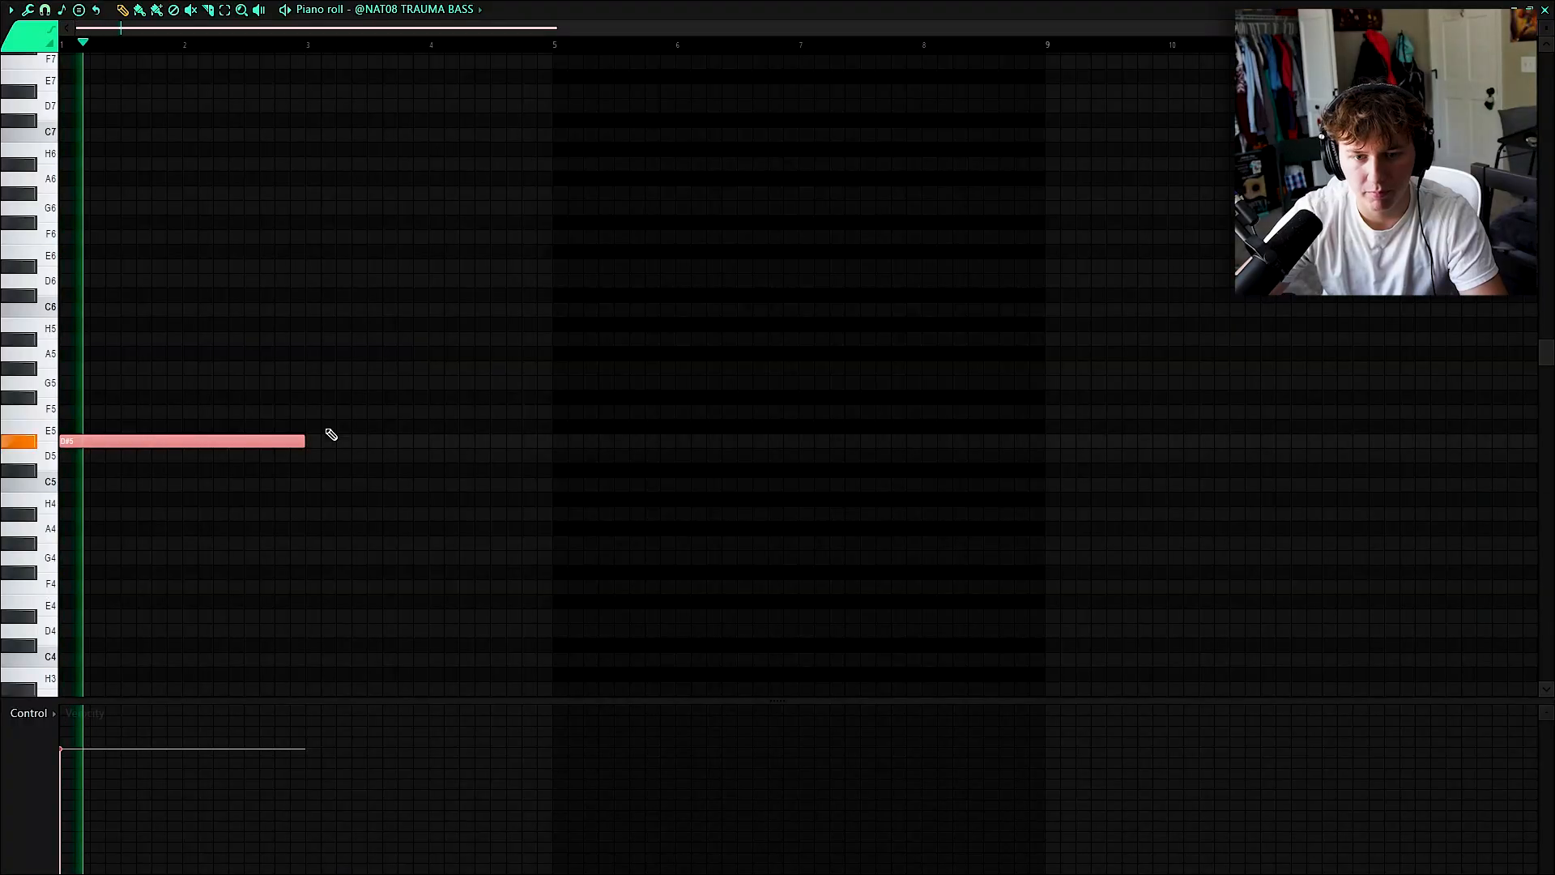
Write a four-bar bass line with D#5, D#6, F#5 and F5 notes in the piano roll and repeat it from bar 5.
key(space)
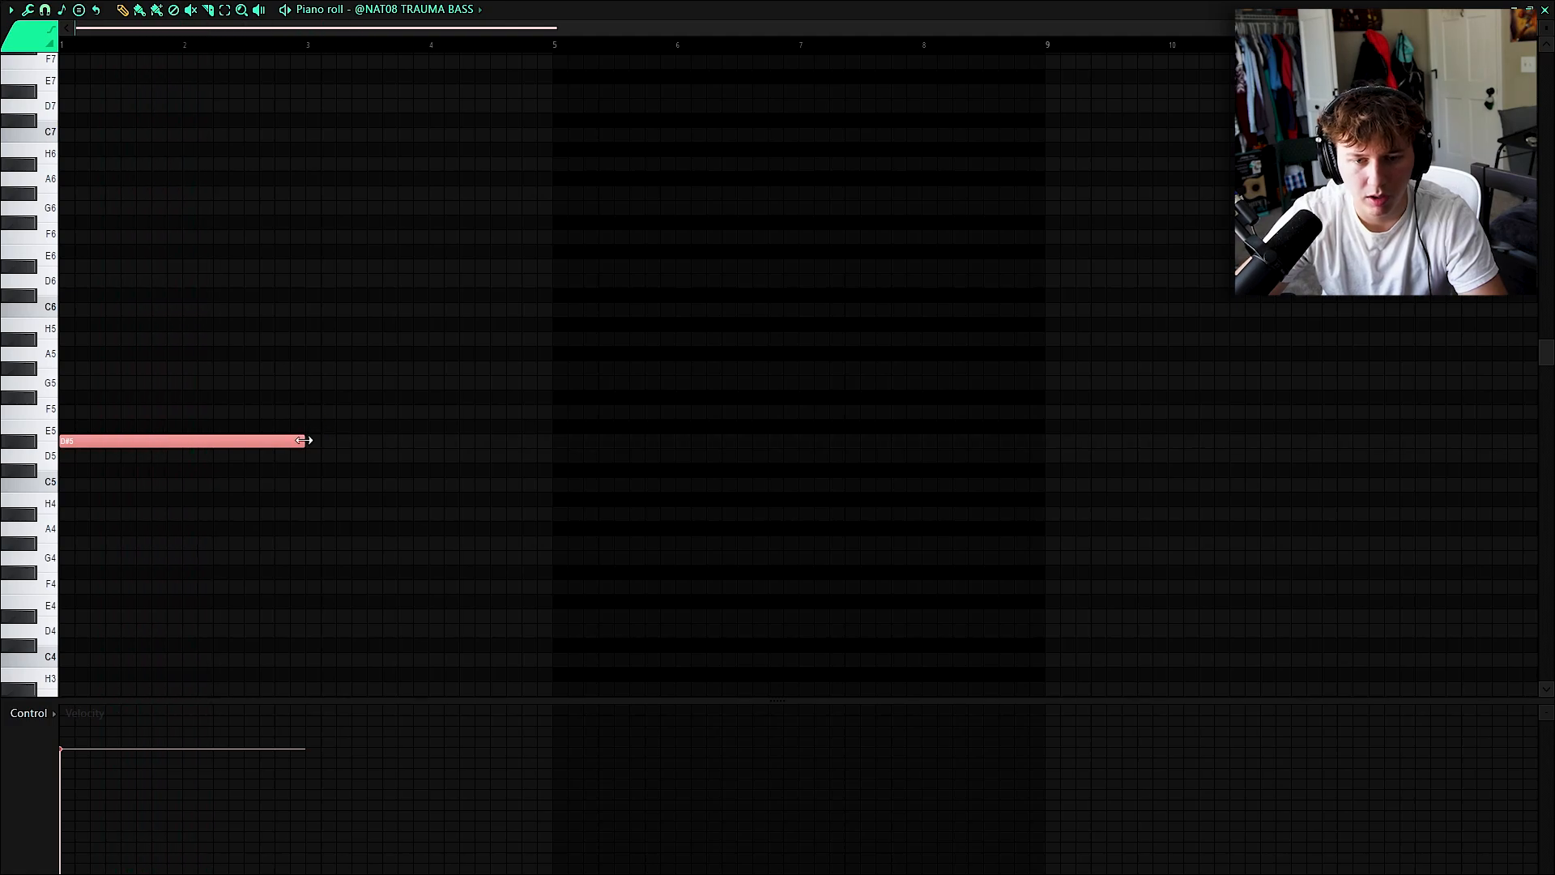
click(251, 442)
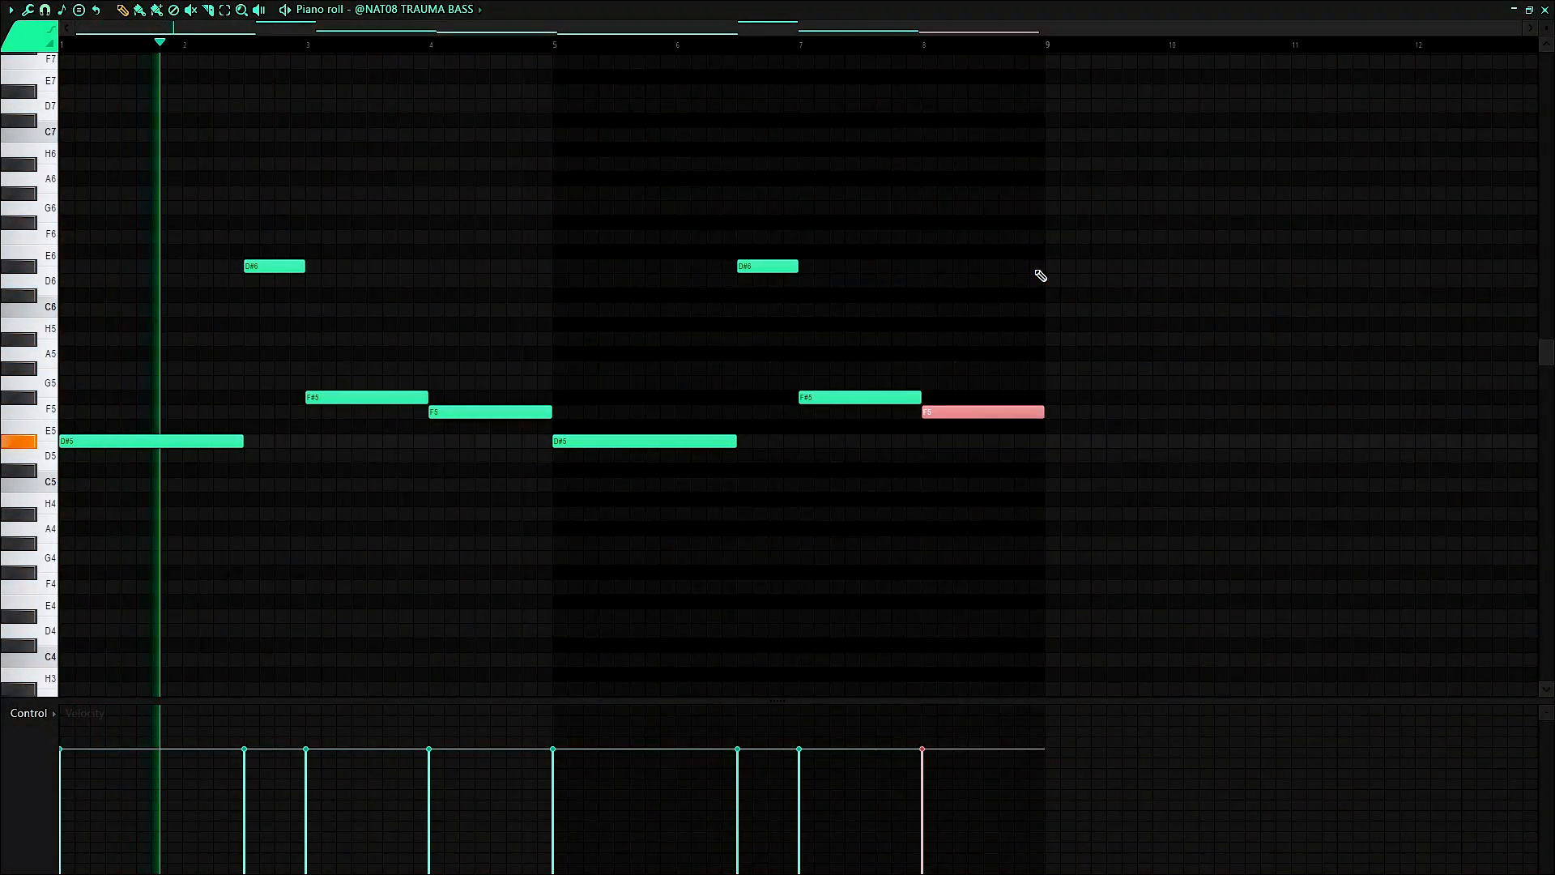
Raise the two bass notes in bars 7 and 8 by five semitones.
drag(993, 390, 892, 440)
key(Up)
key(Up)
key(Up)
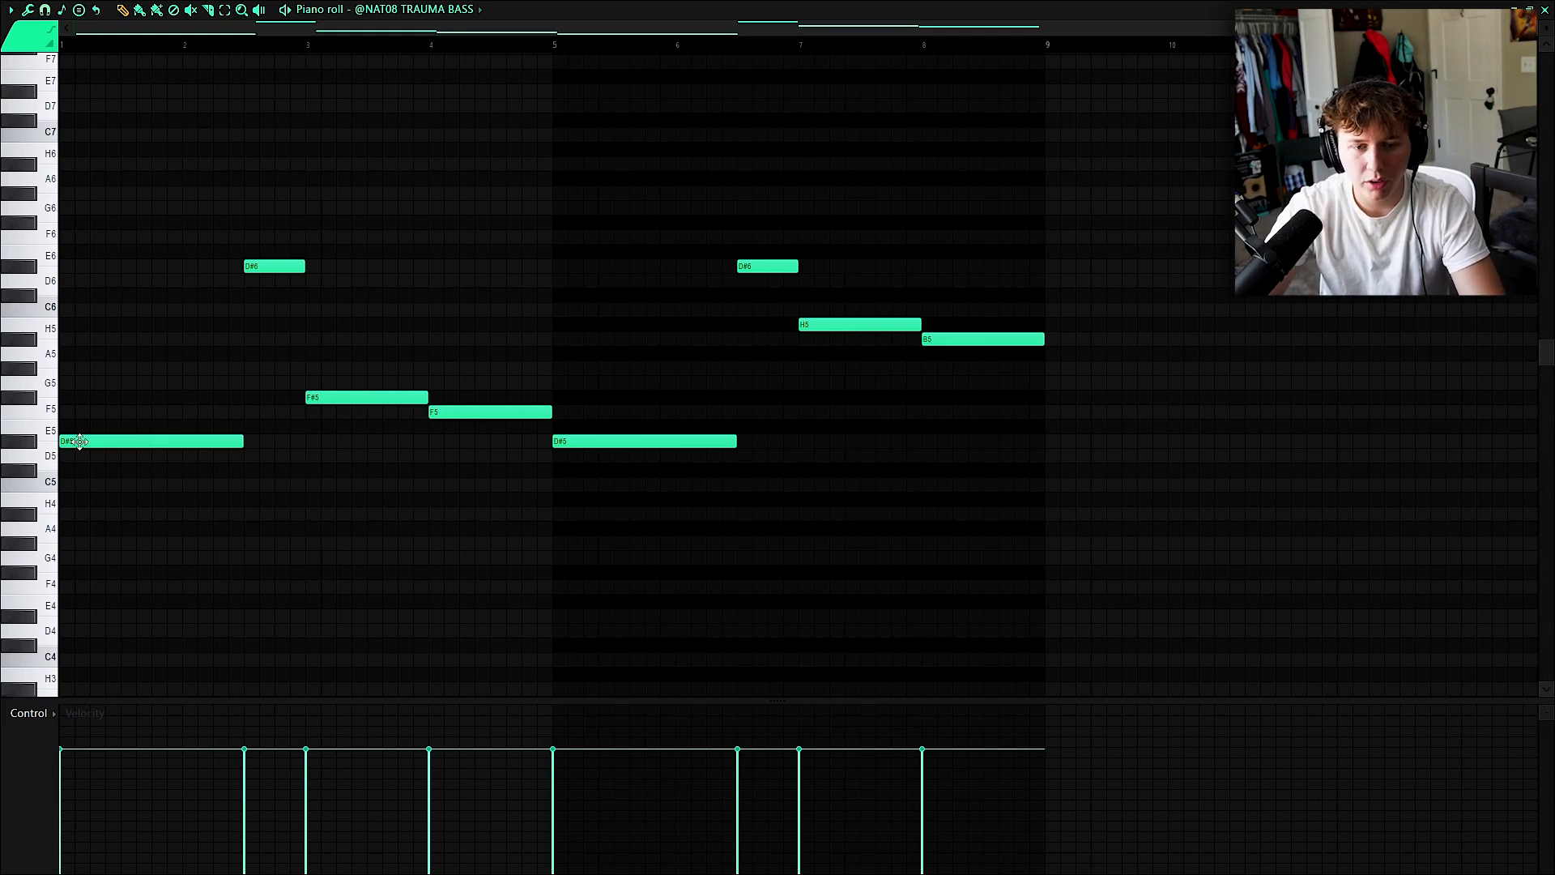
drag(427, 448, 804, 447)
ctrl+click(303, 453)
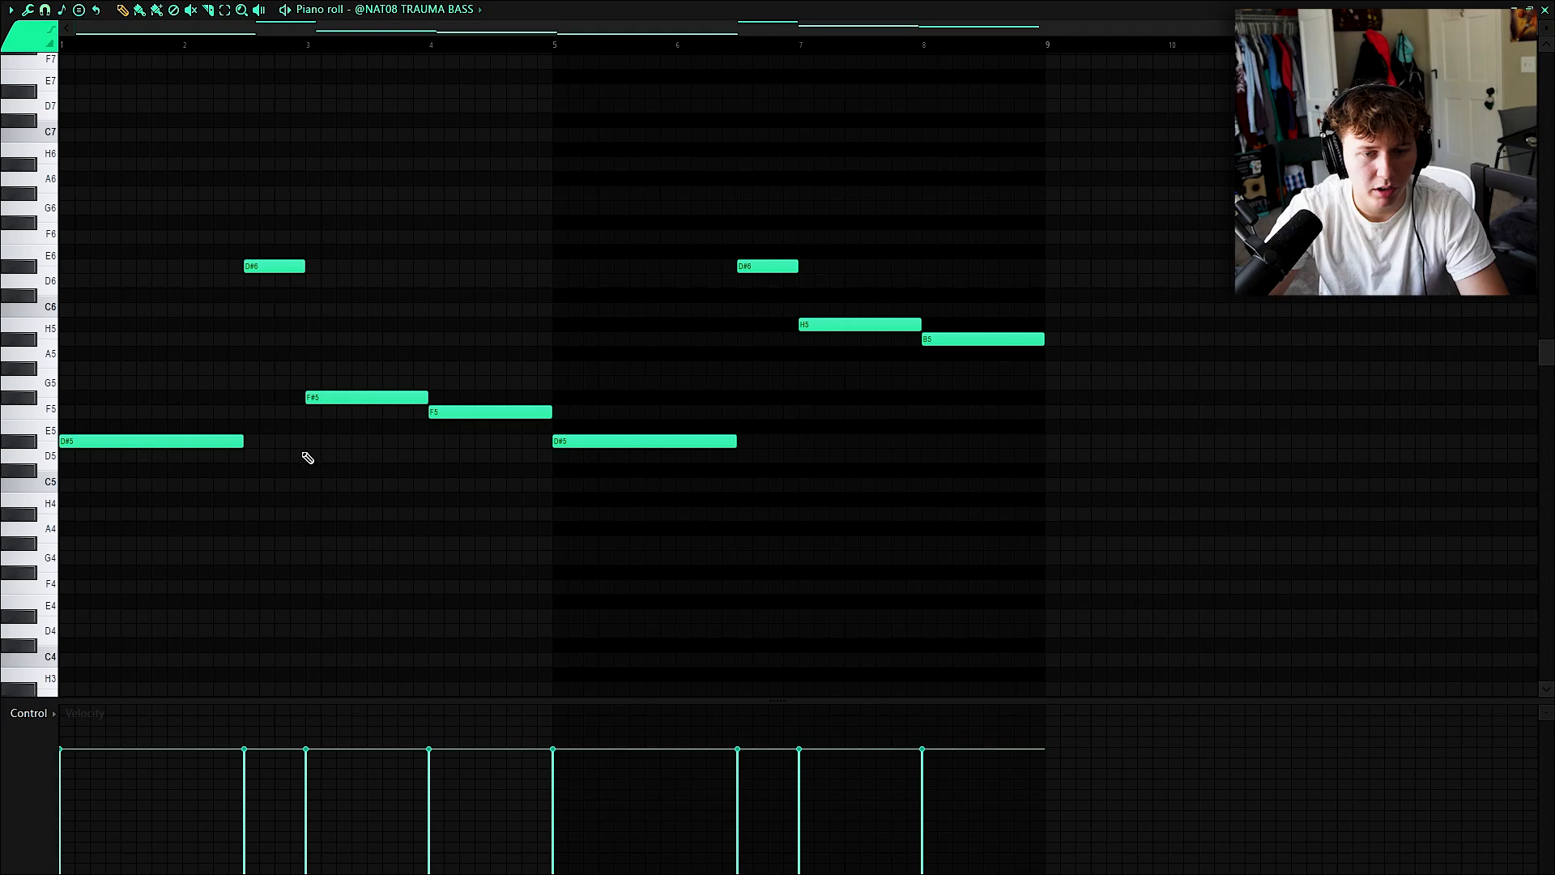
ctrl+click(30, 441)
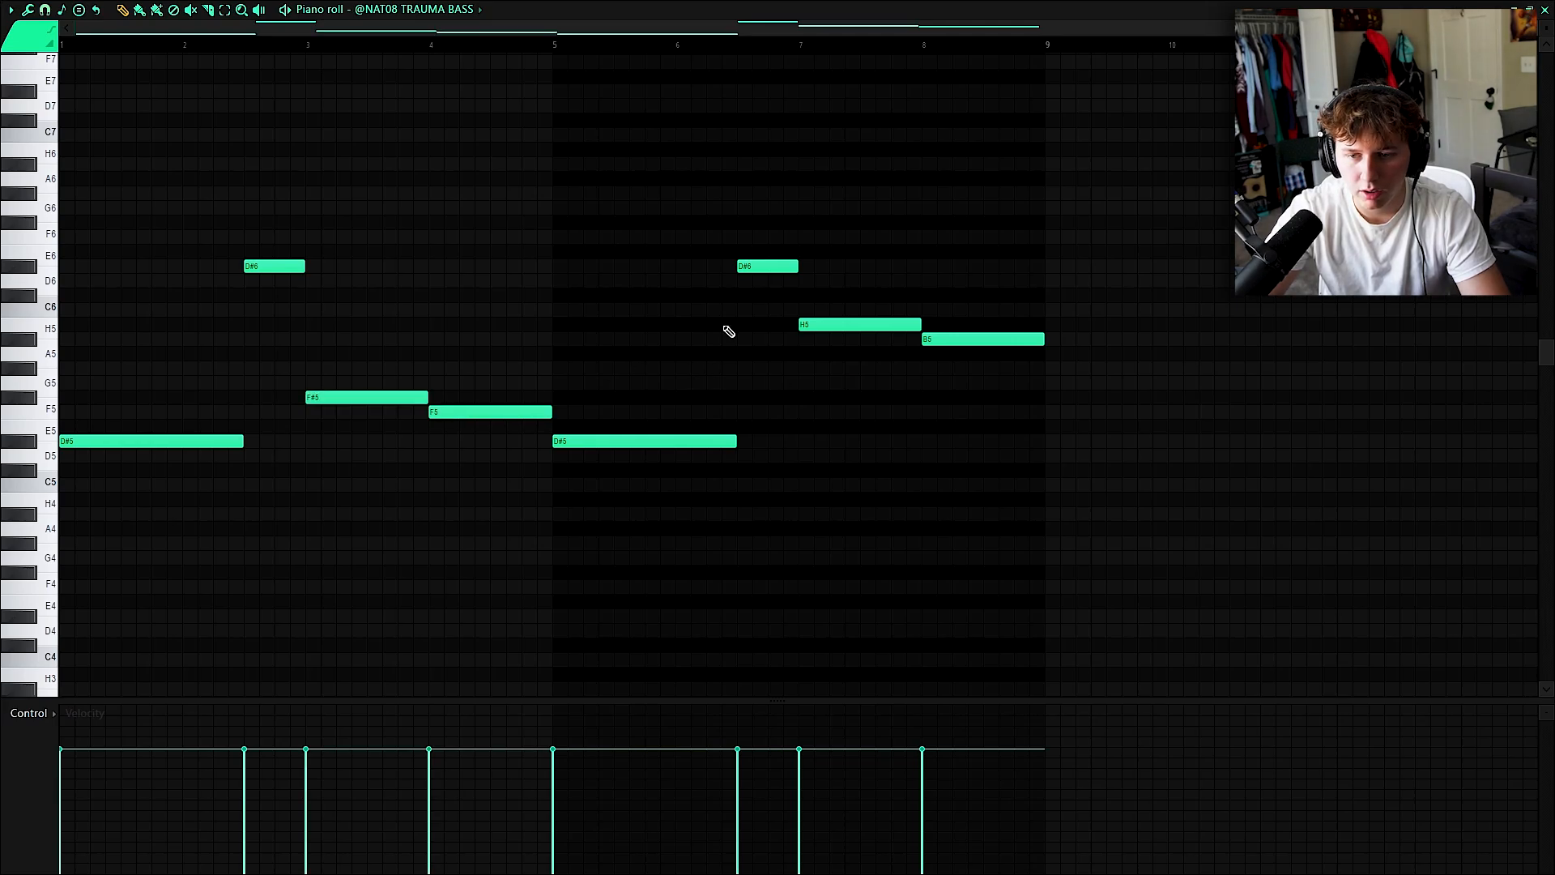
drag(776, 304, 1042, 358)
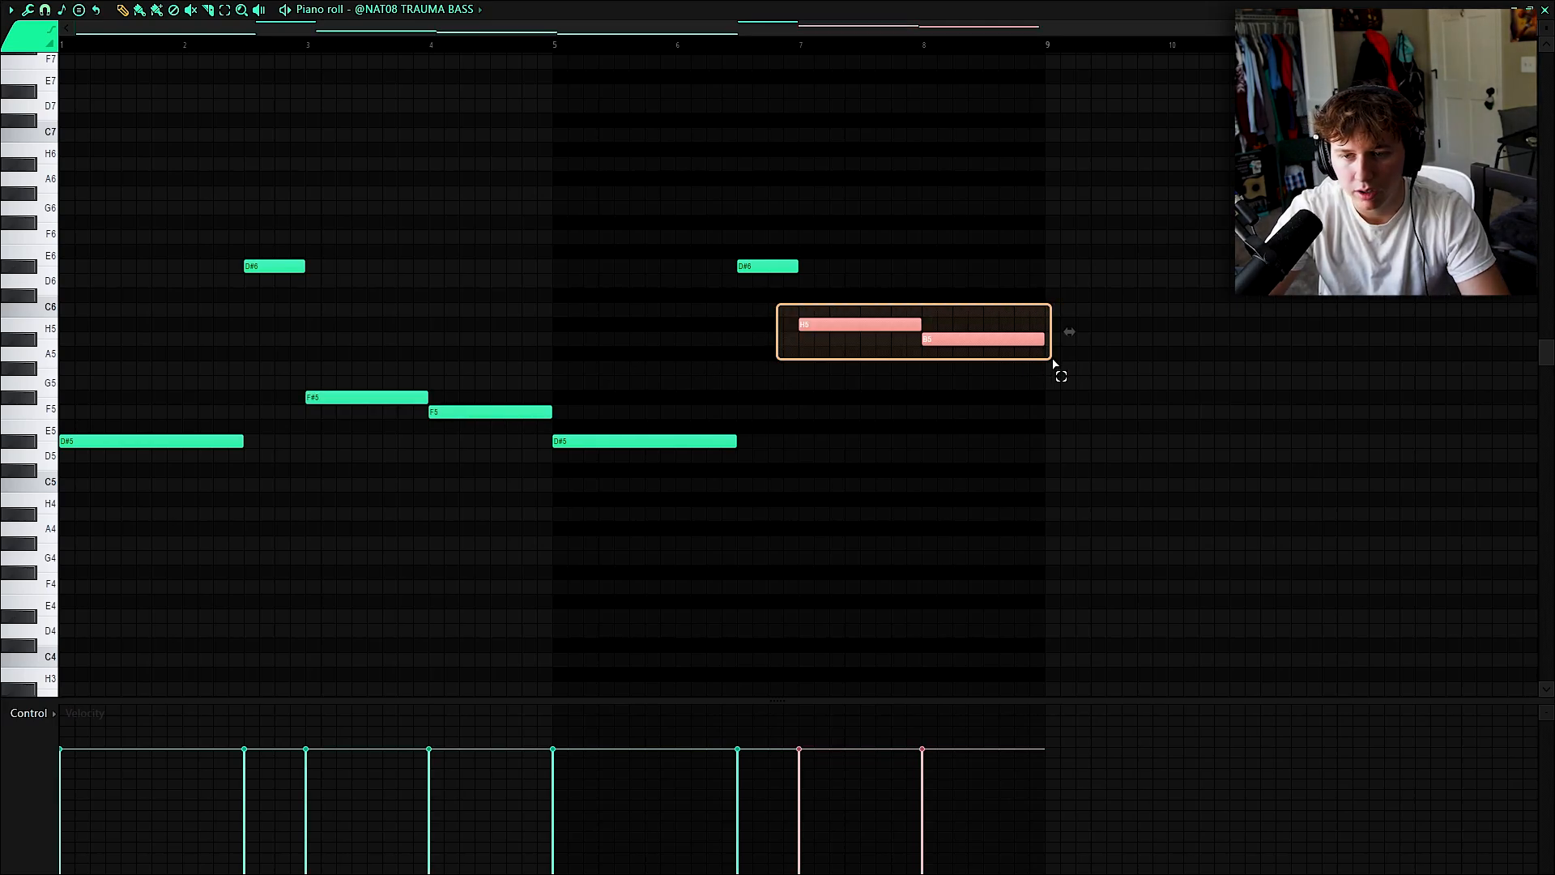
drag(1053, 360, 1044, 367)
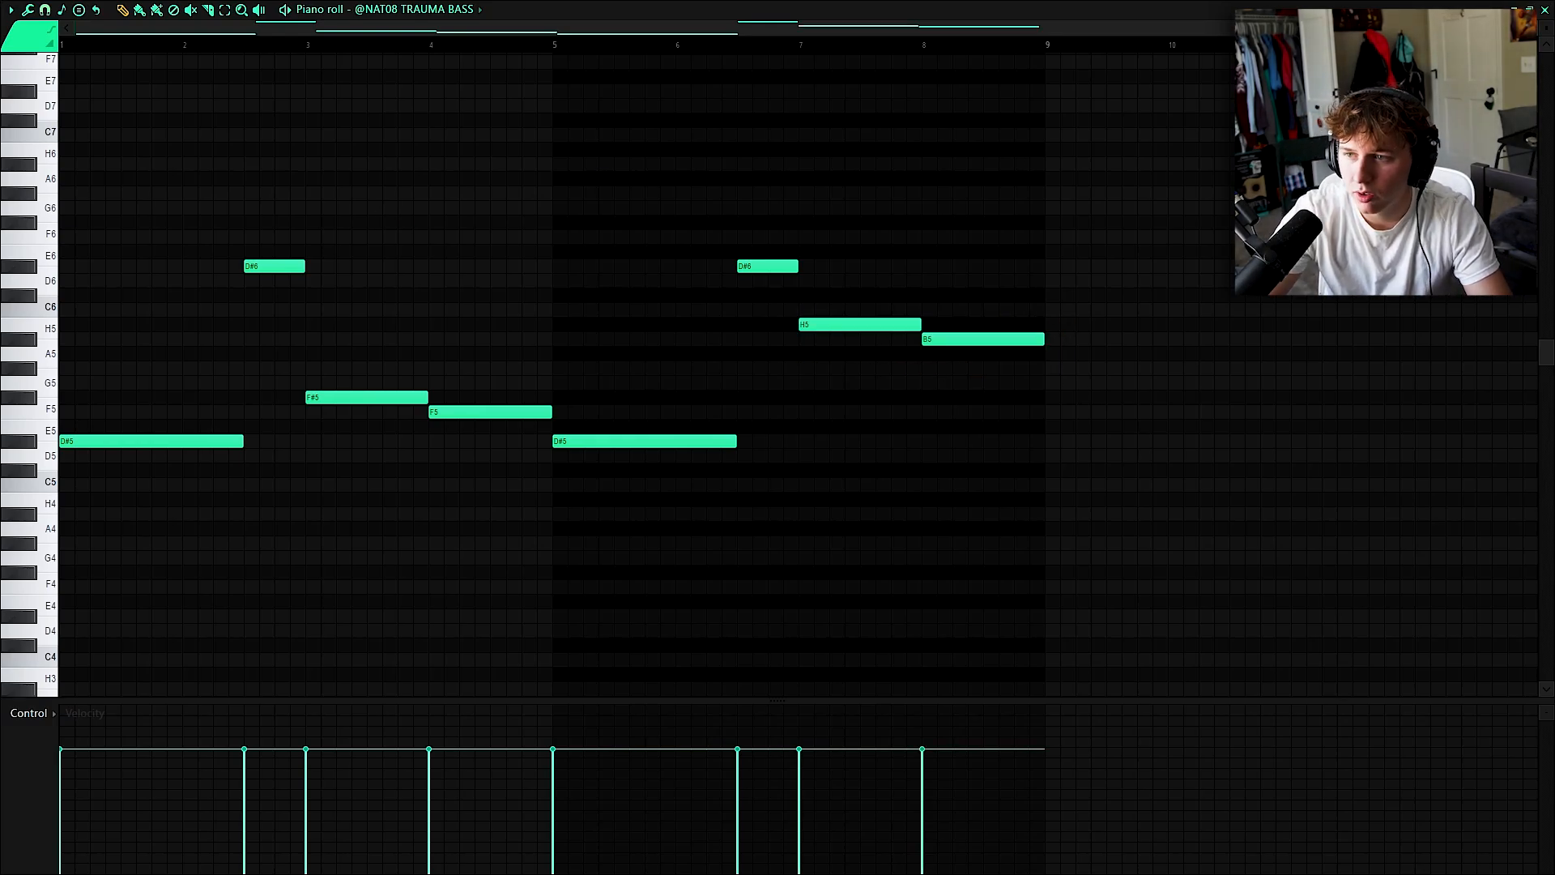
Close the bass piano roll and add SKY_Keys as a new instrument channel.
click(1543, 16)
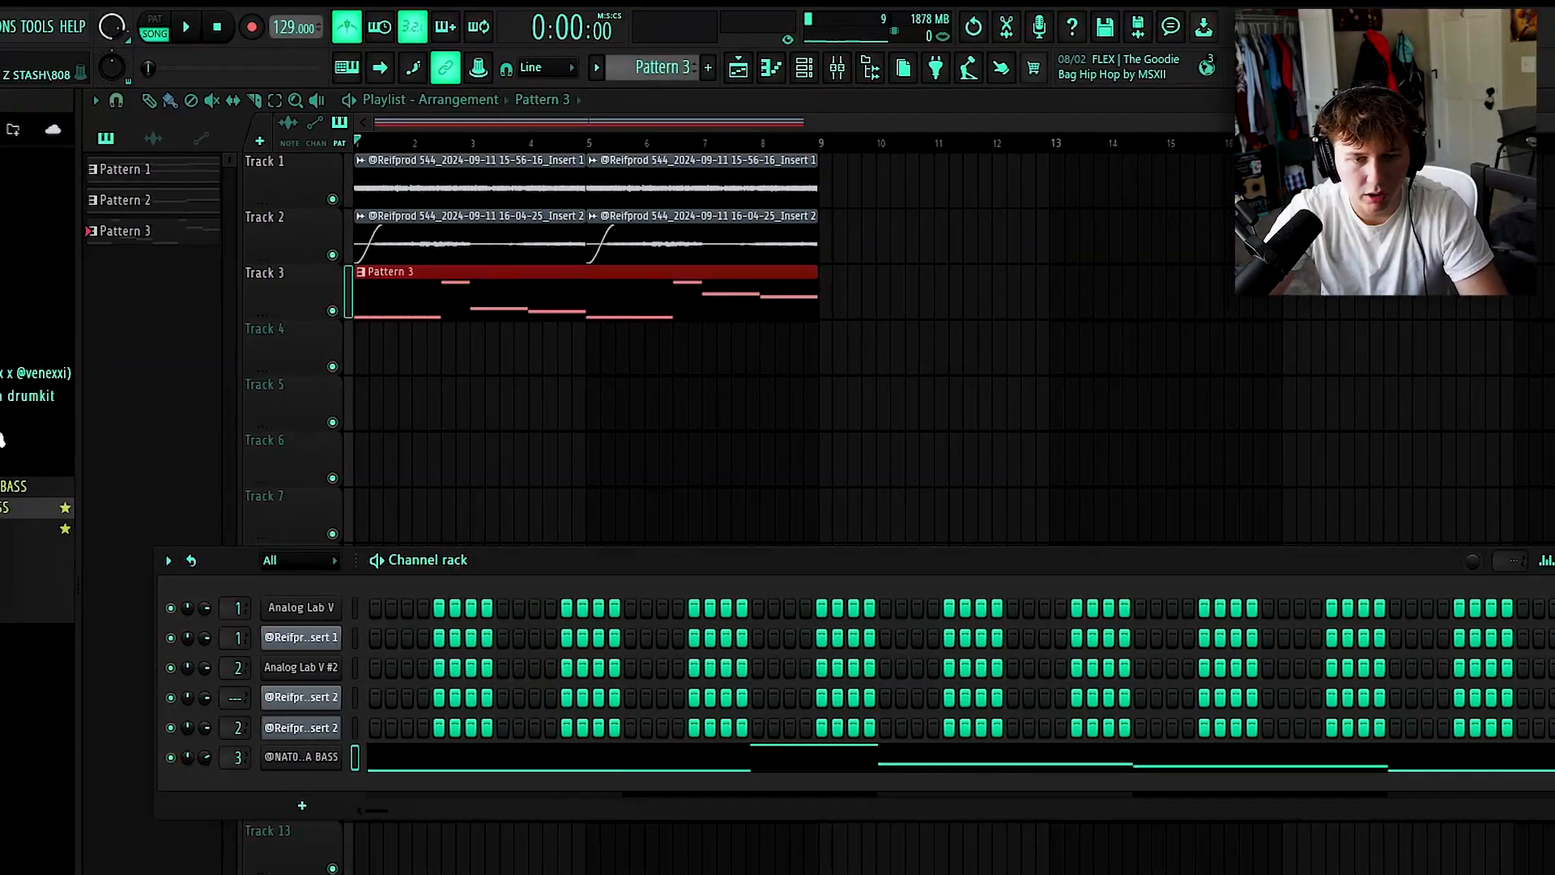
click(304, 804)
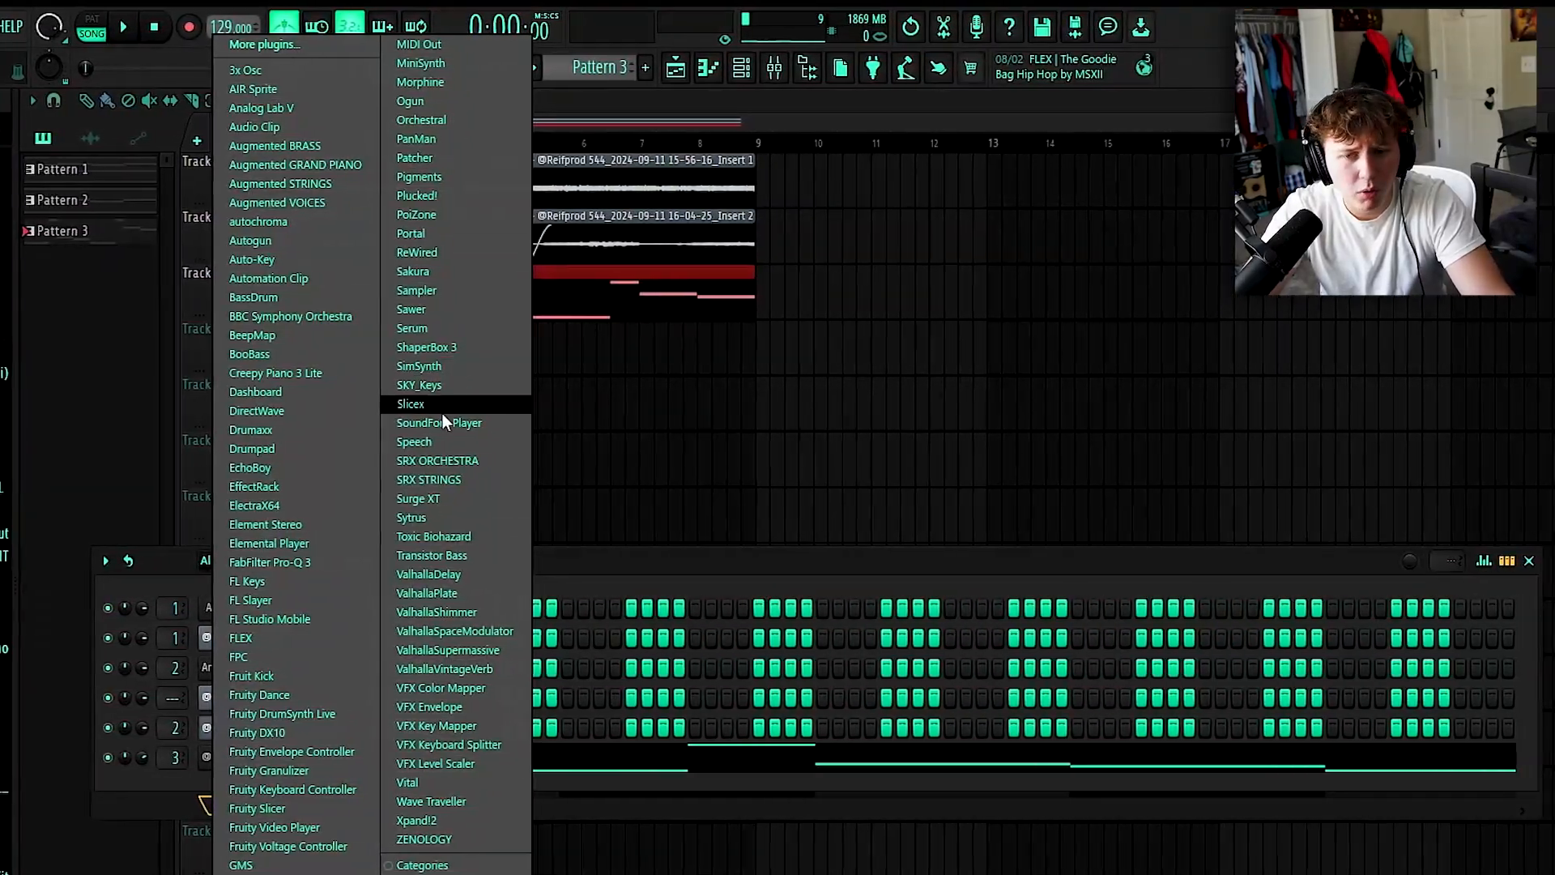
click(427, 382)
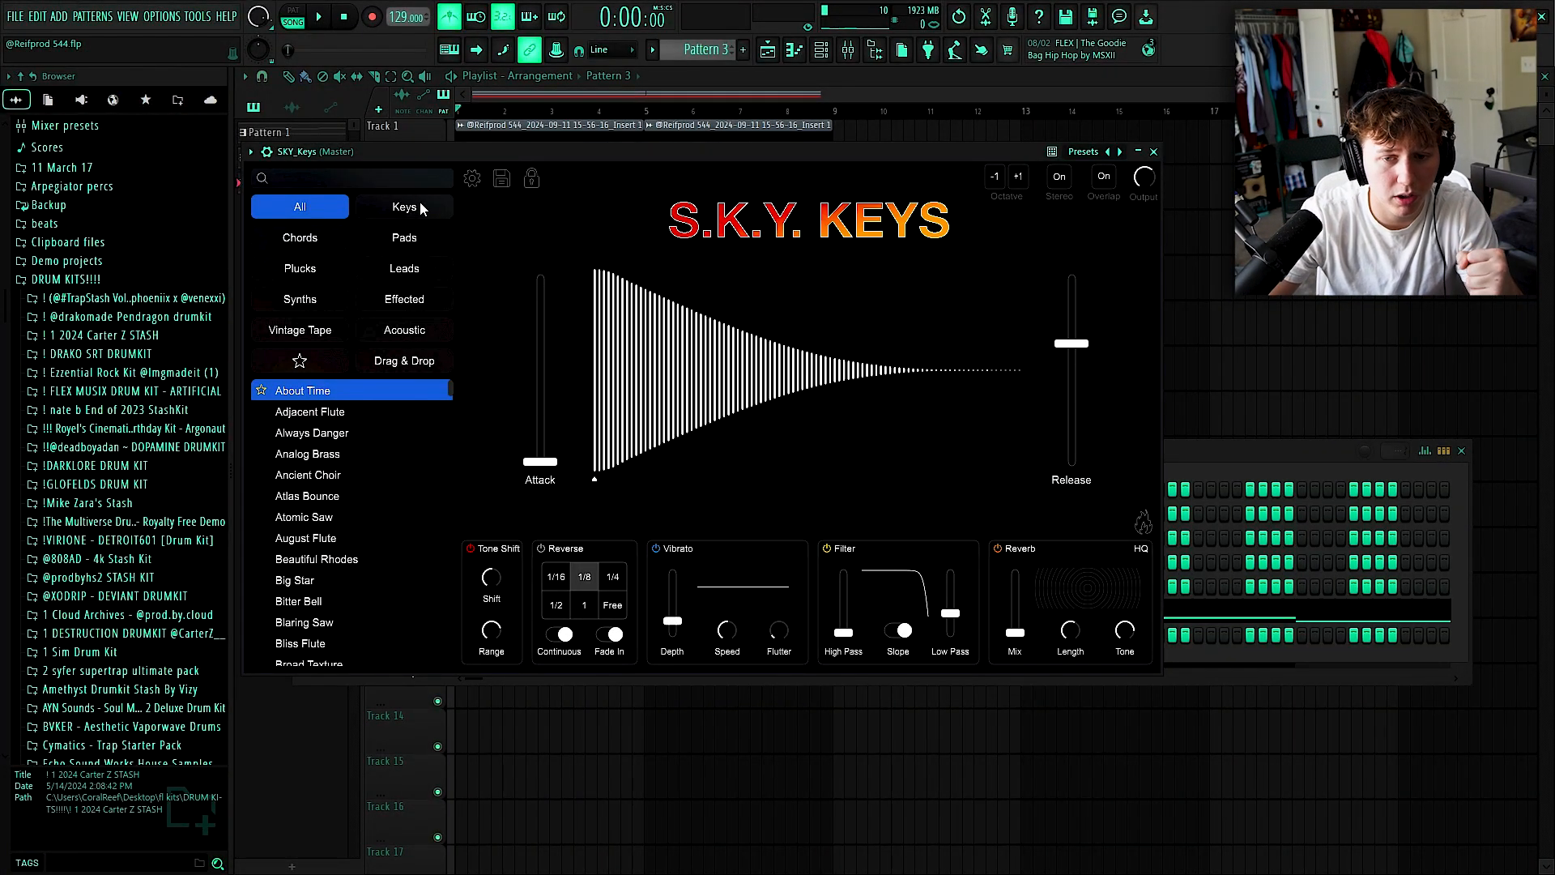
Fill an eight-bar Pattern 4 clip on Track 4 with a SKY_Keys melody.
key(space)
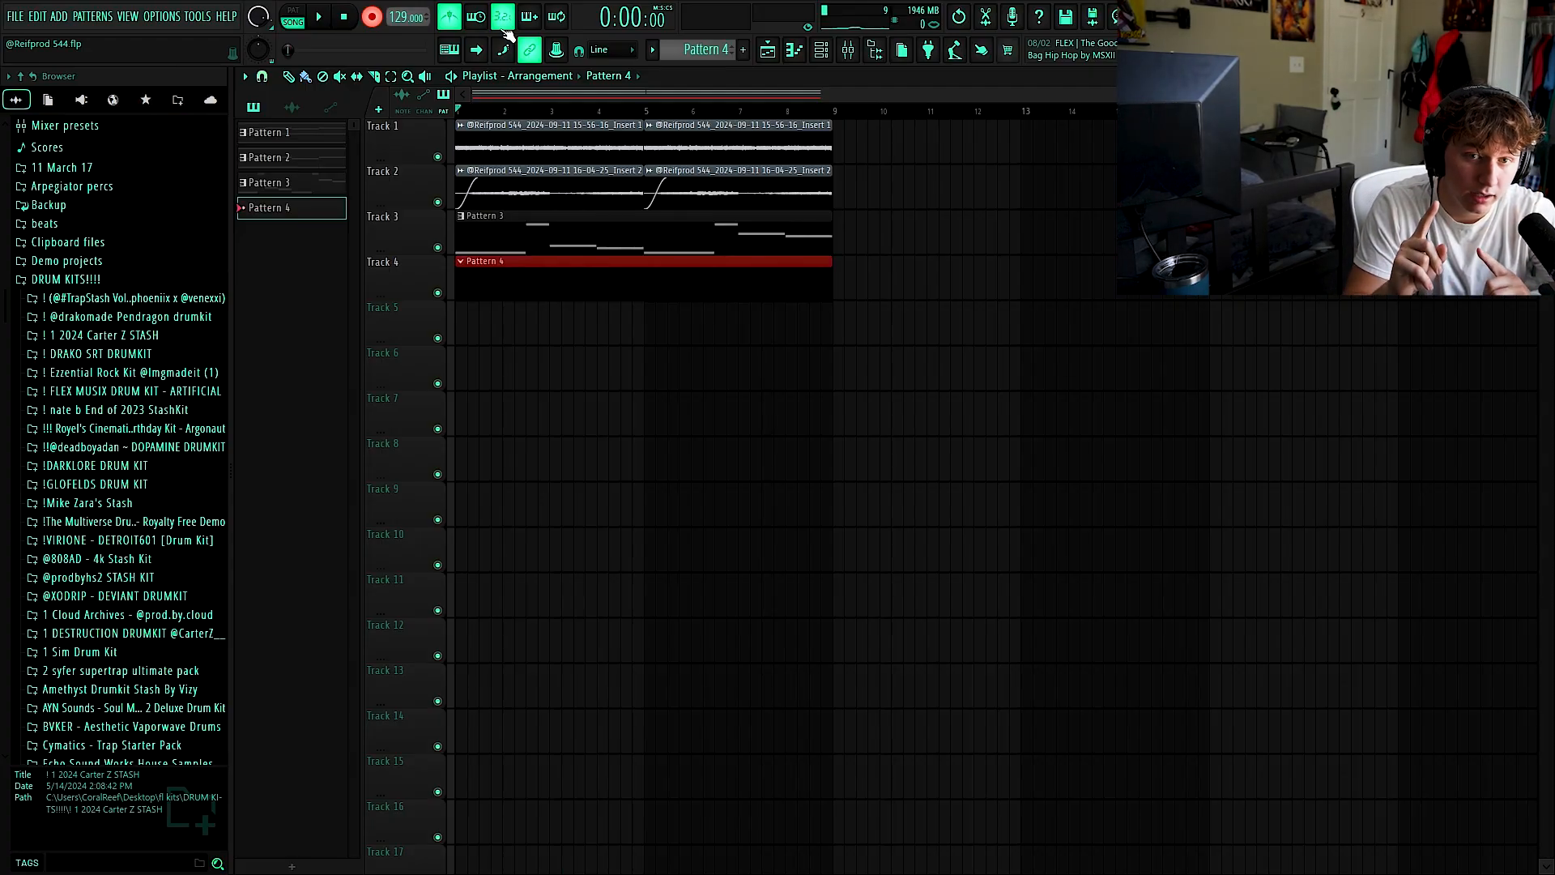
key(space)
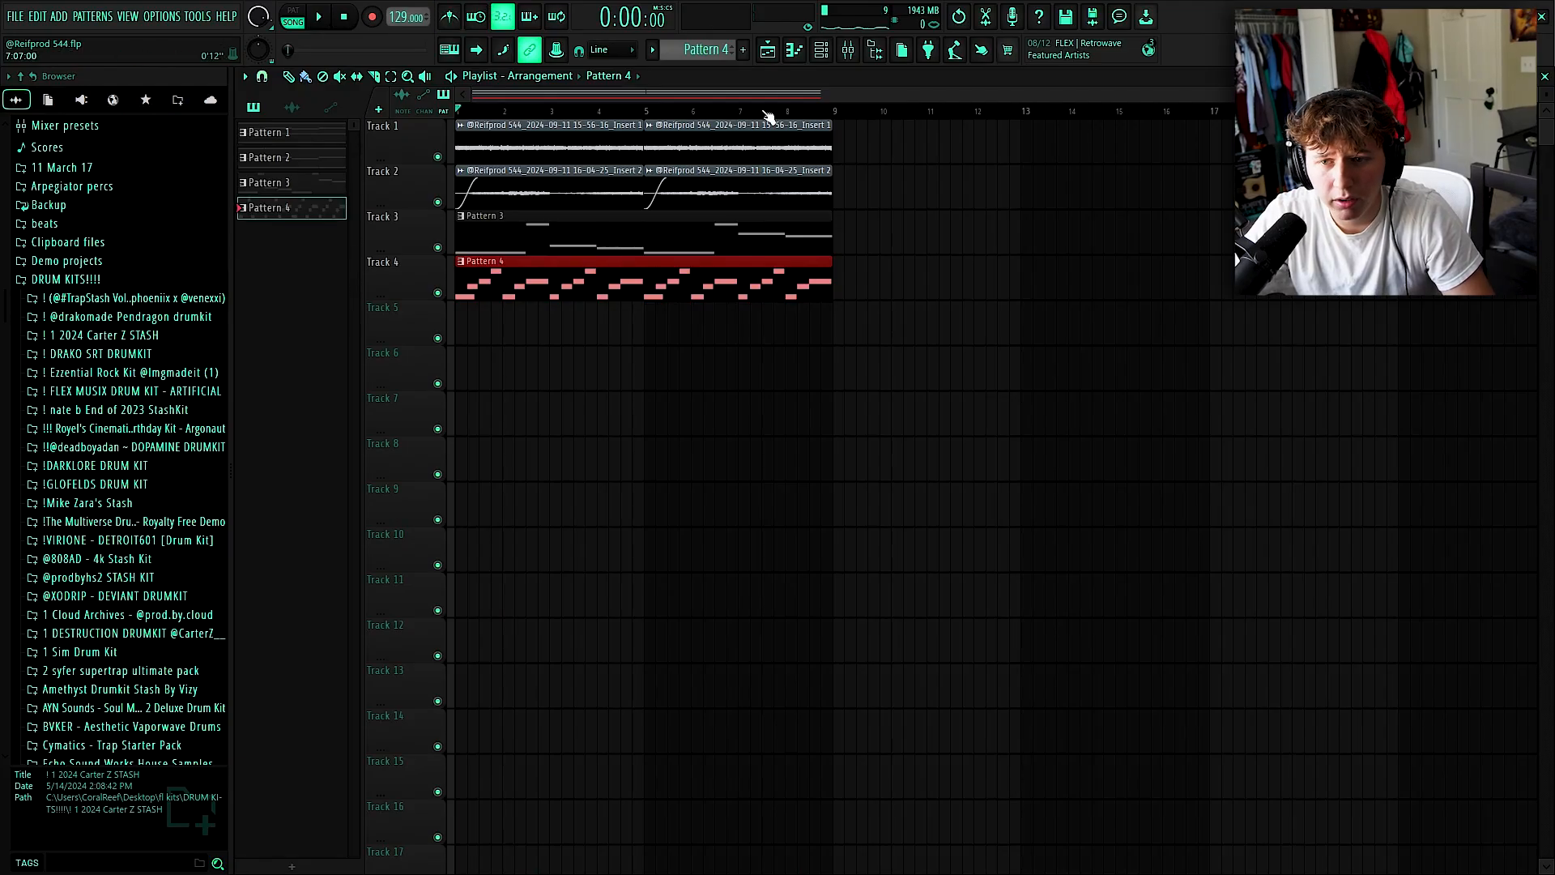
Add Fruity Delay 2 to the first effect slot of mixer Insert 4 and choose a preset delay time.
click(821, 50)
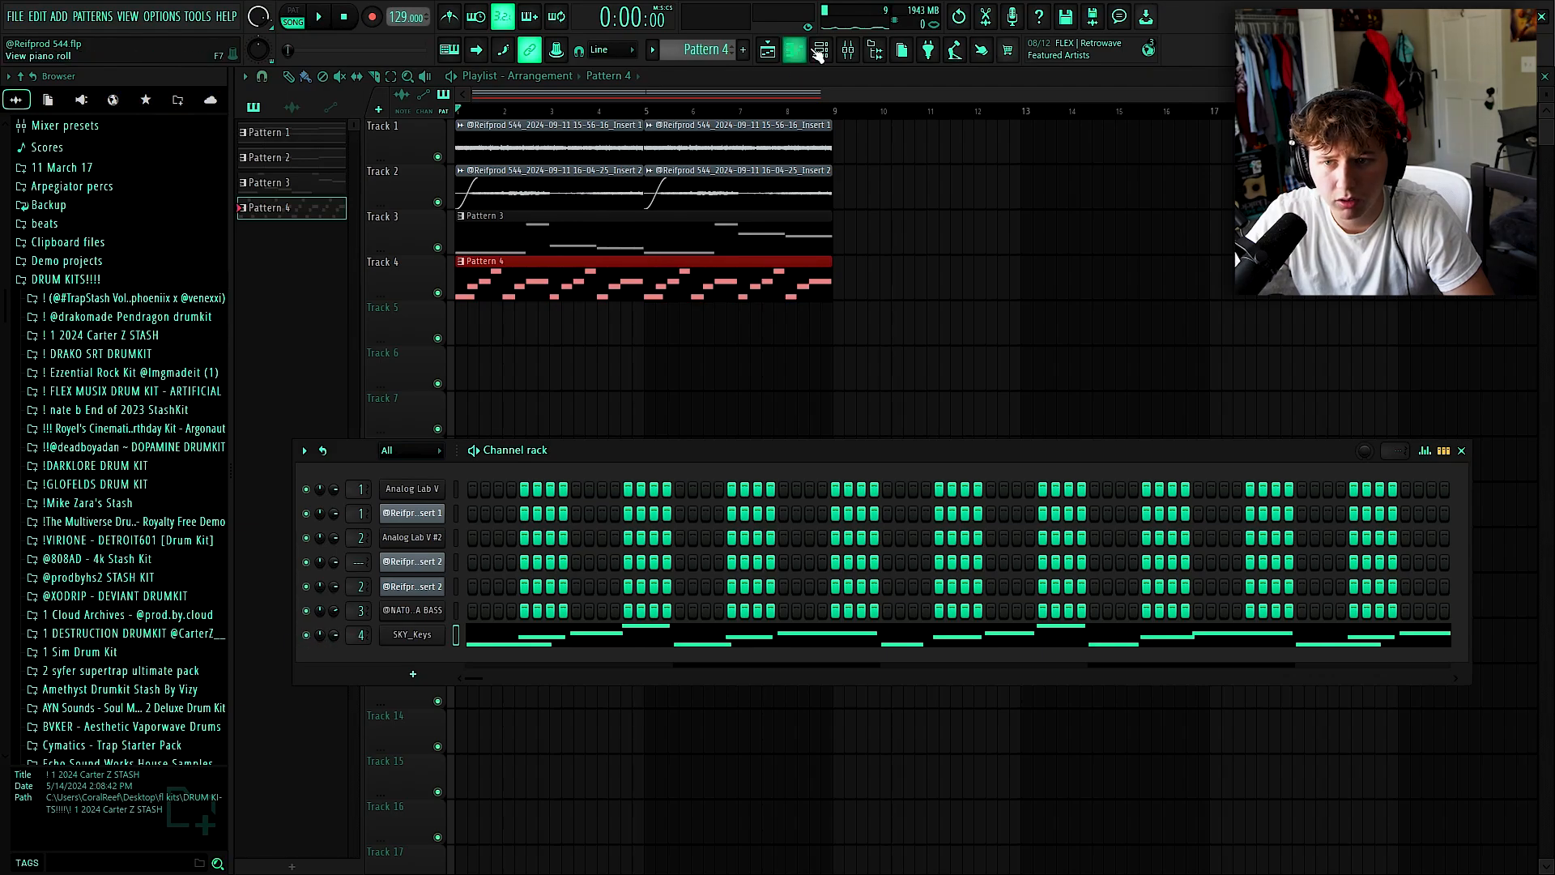
click(856, 54)
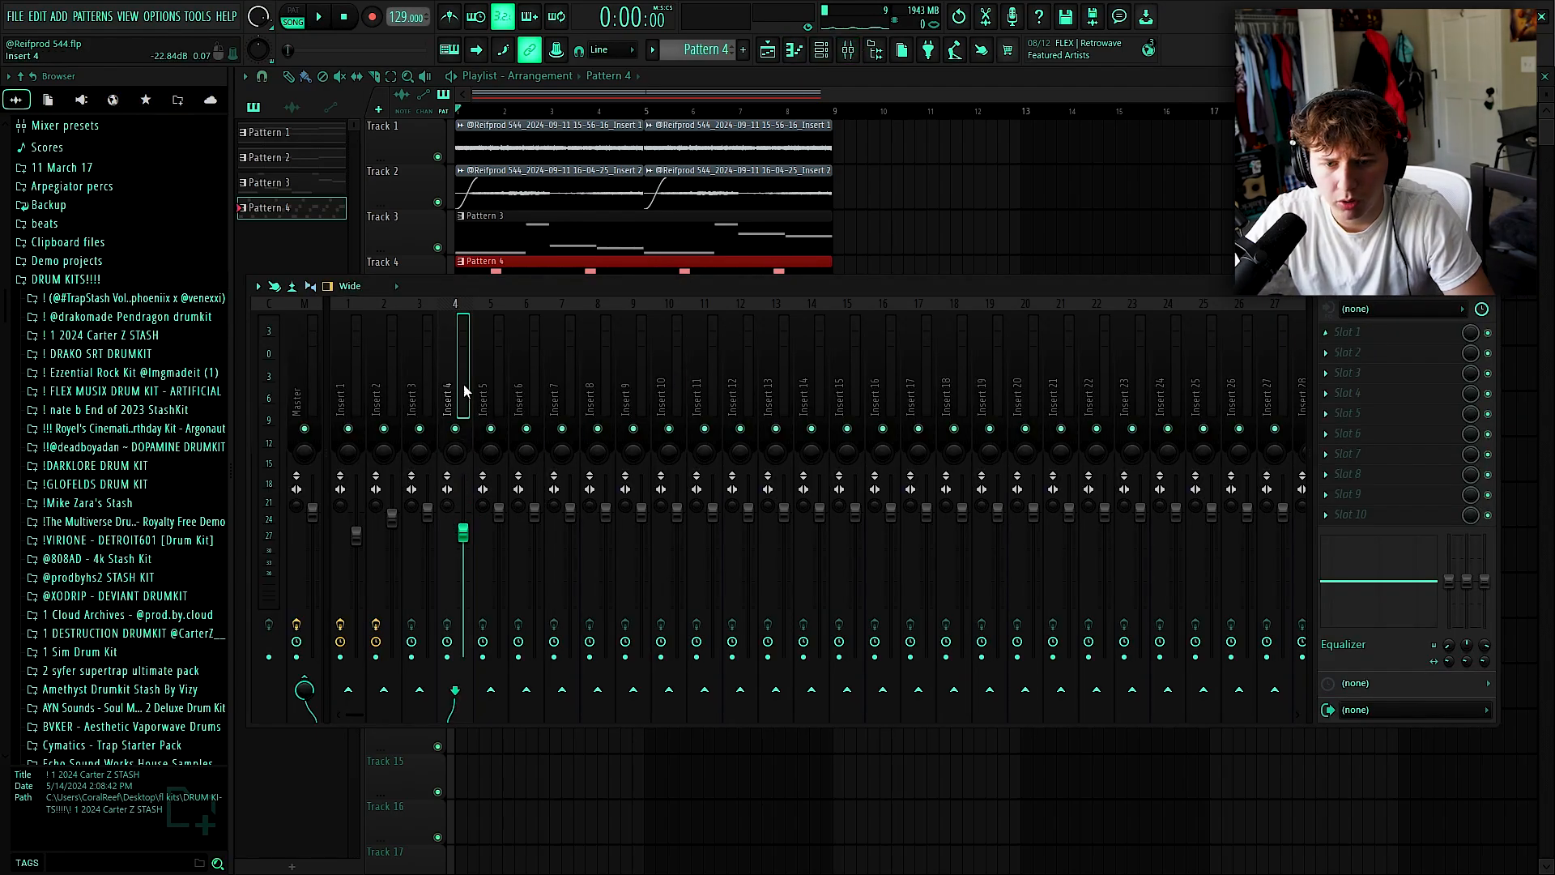
click(1344, 332)
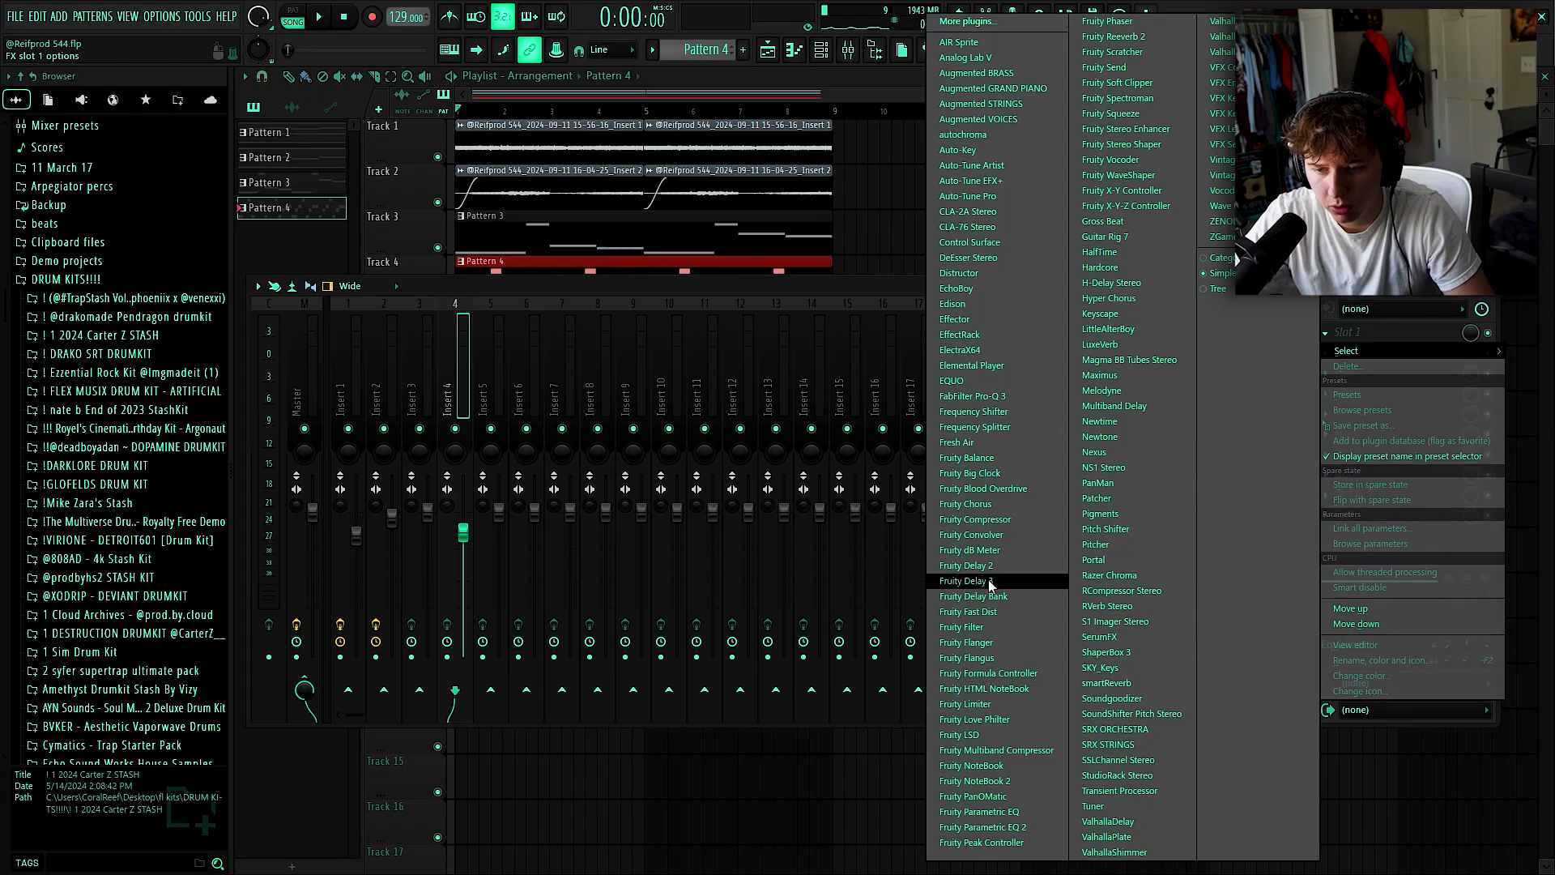
click(968, 566)
right_click(526, 248)
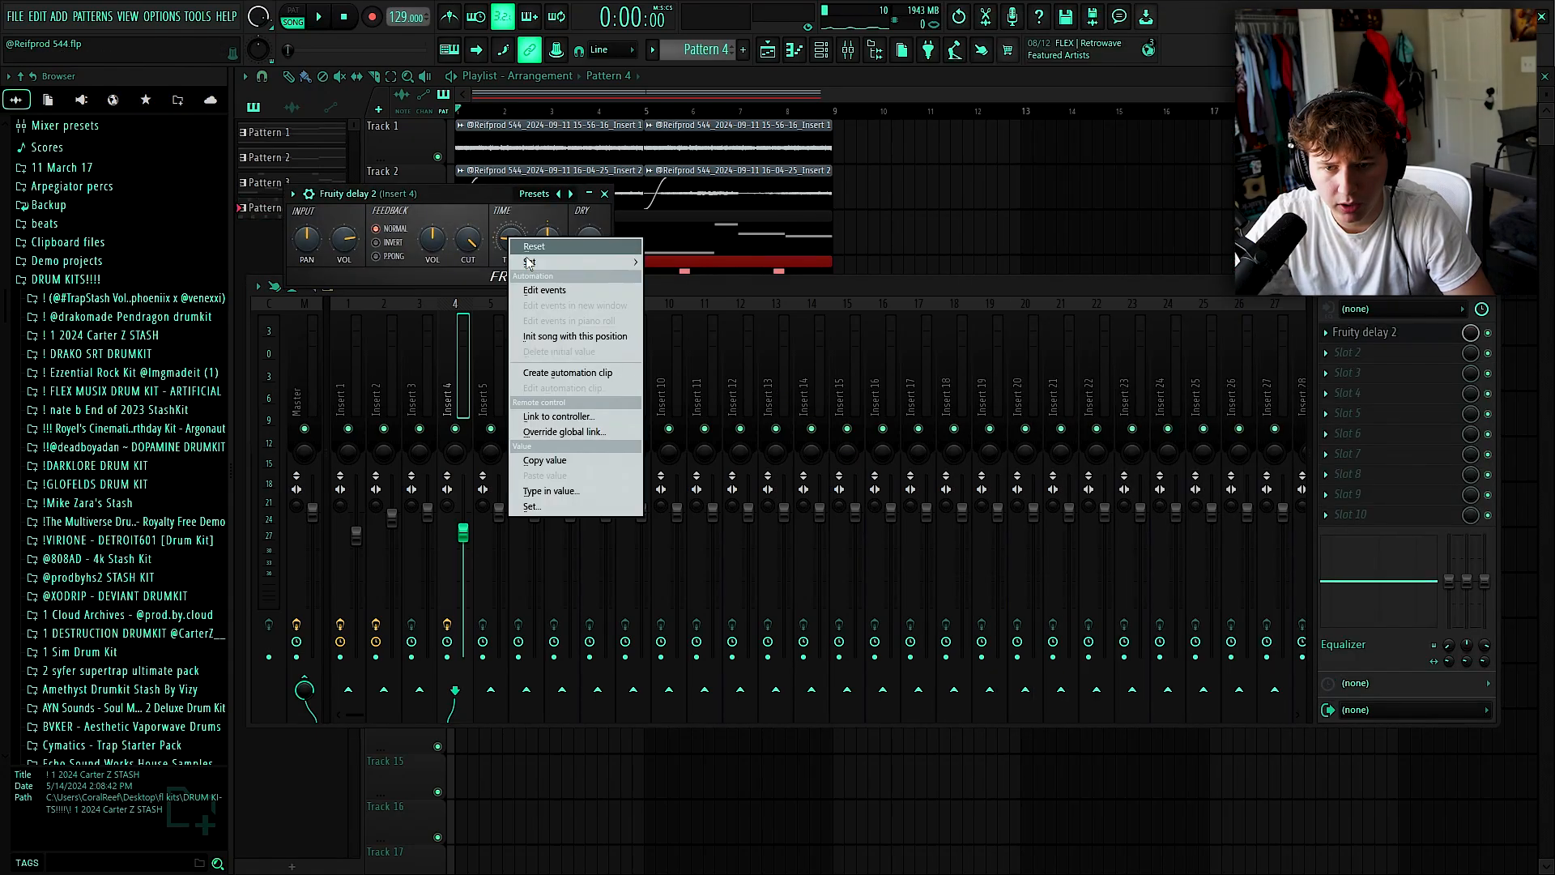
mouse_move(579, 252)
click(675, 308)
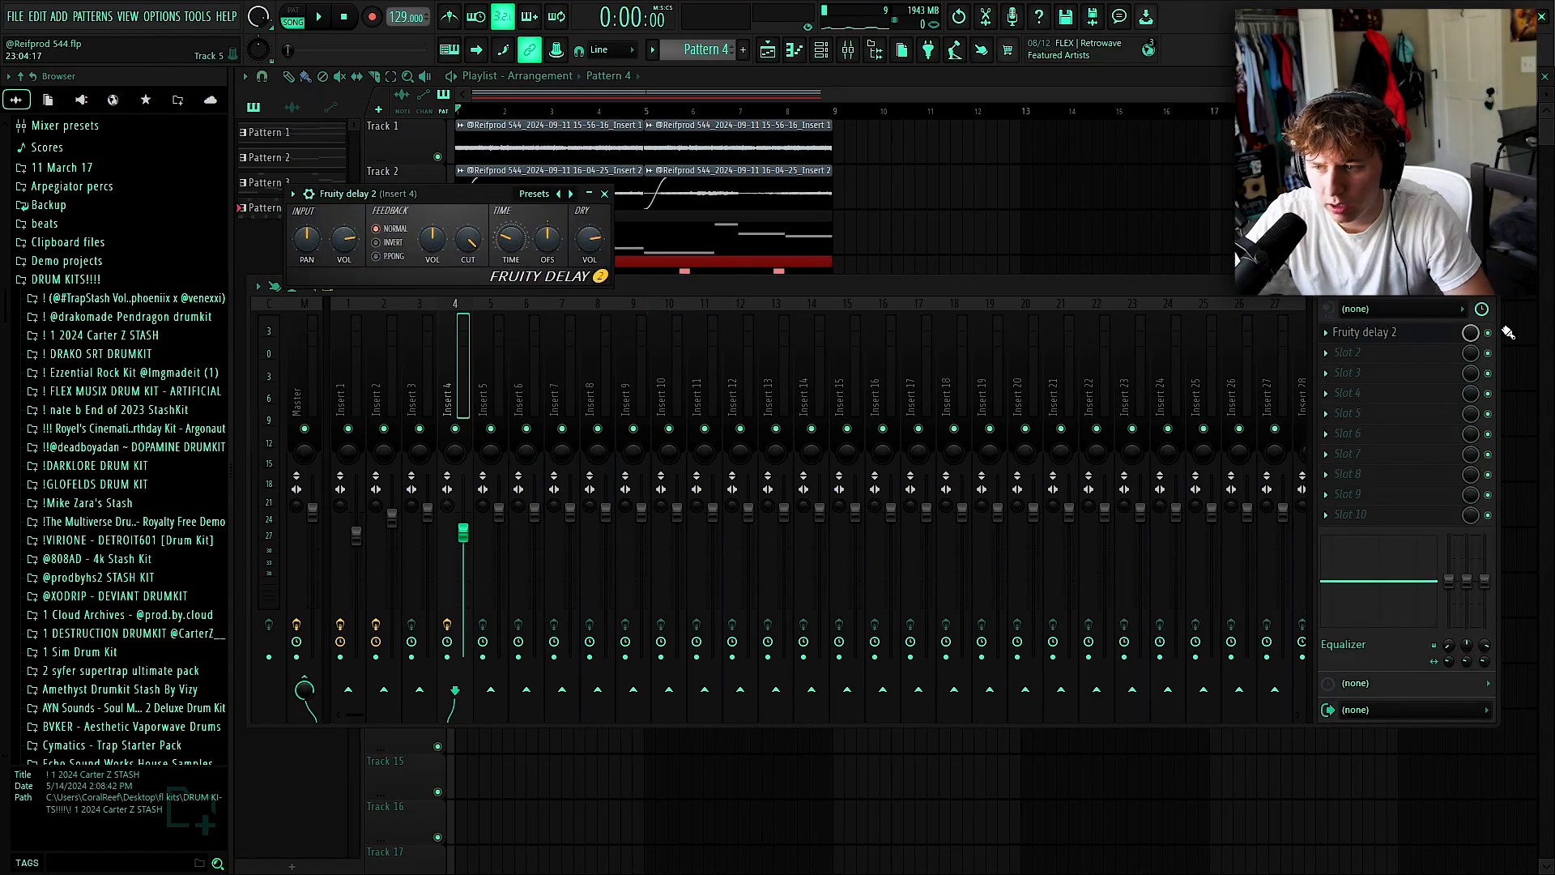
click(608, 194)
Play the arrangement, add ValhallaVintageVerb to Insert 4's second effect slot and lower the reverb's mix.
key(space)
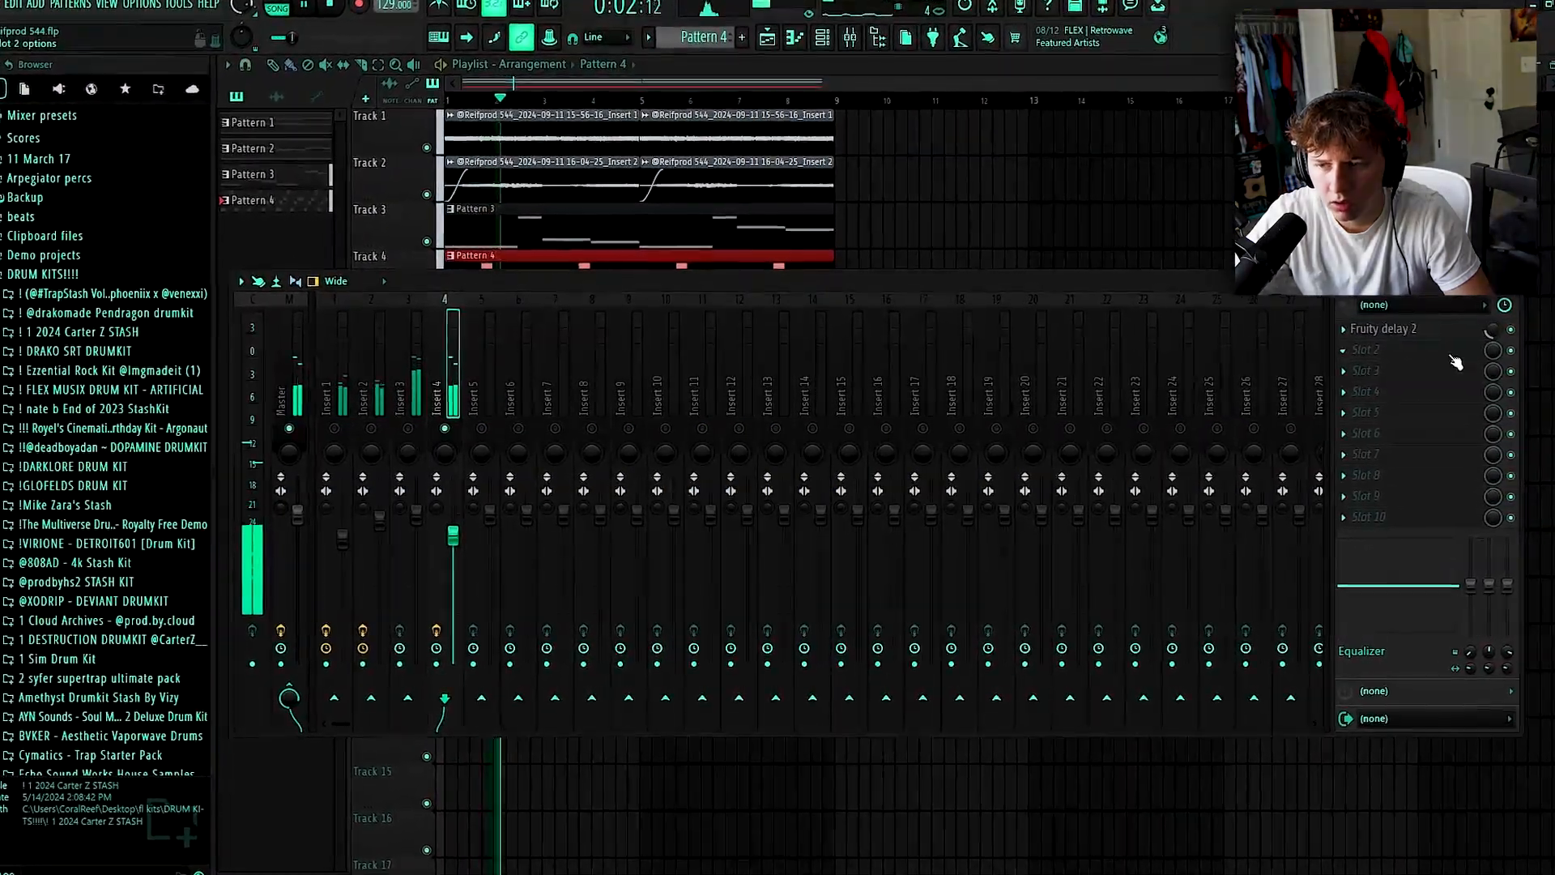
click(1450, 352)
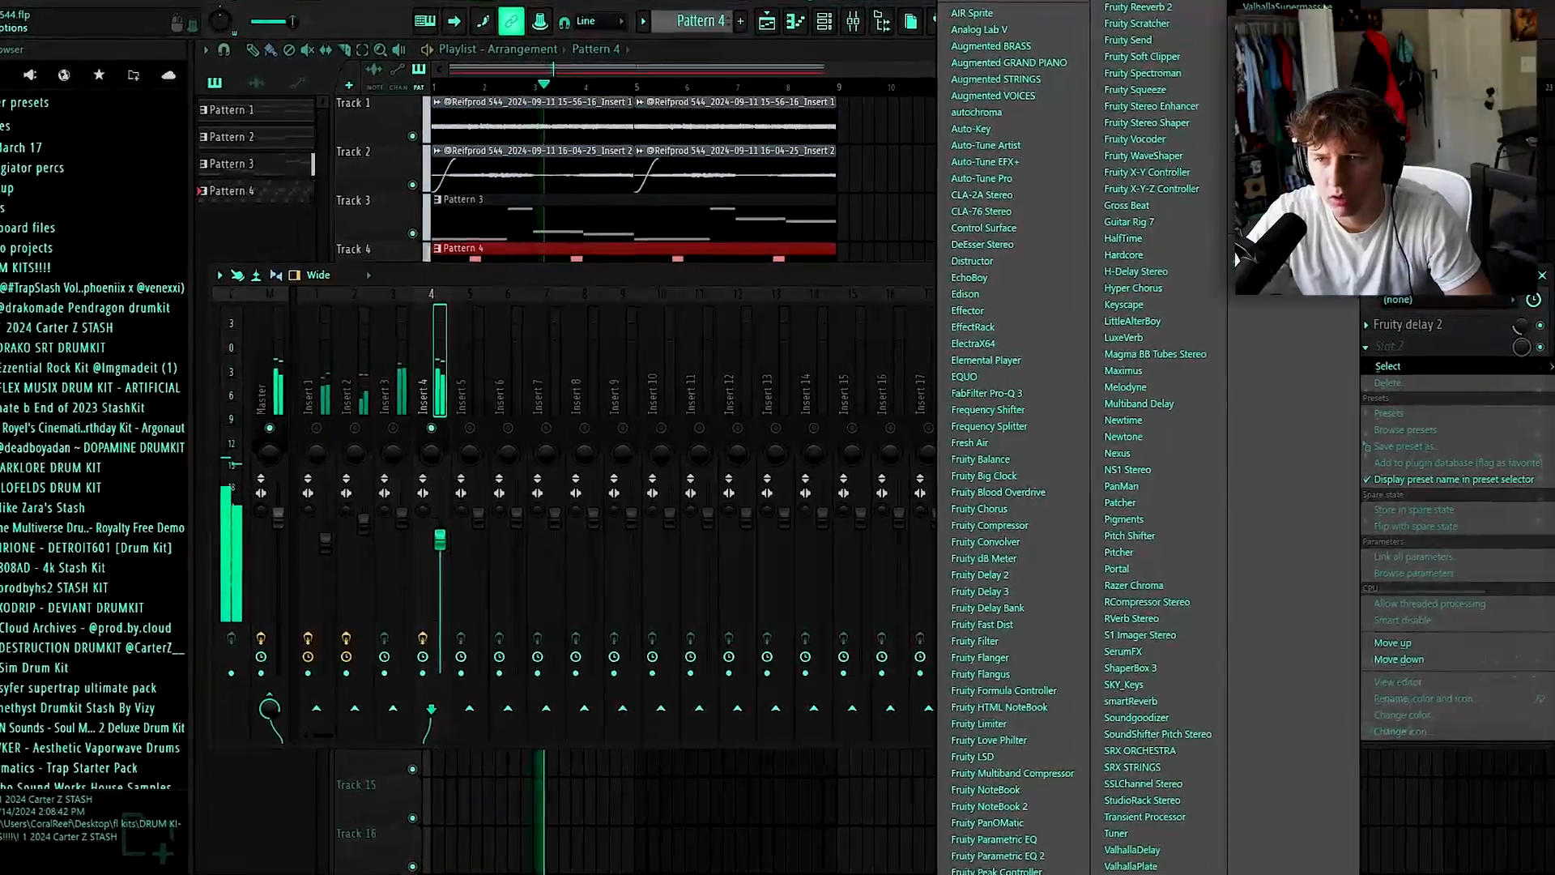
click(1276, 27)
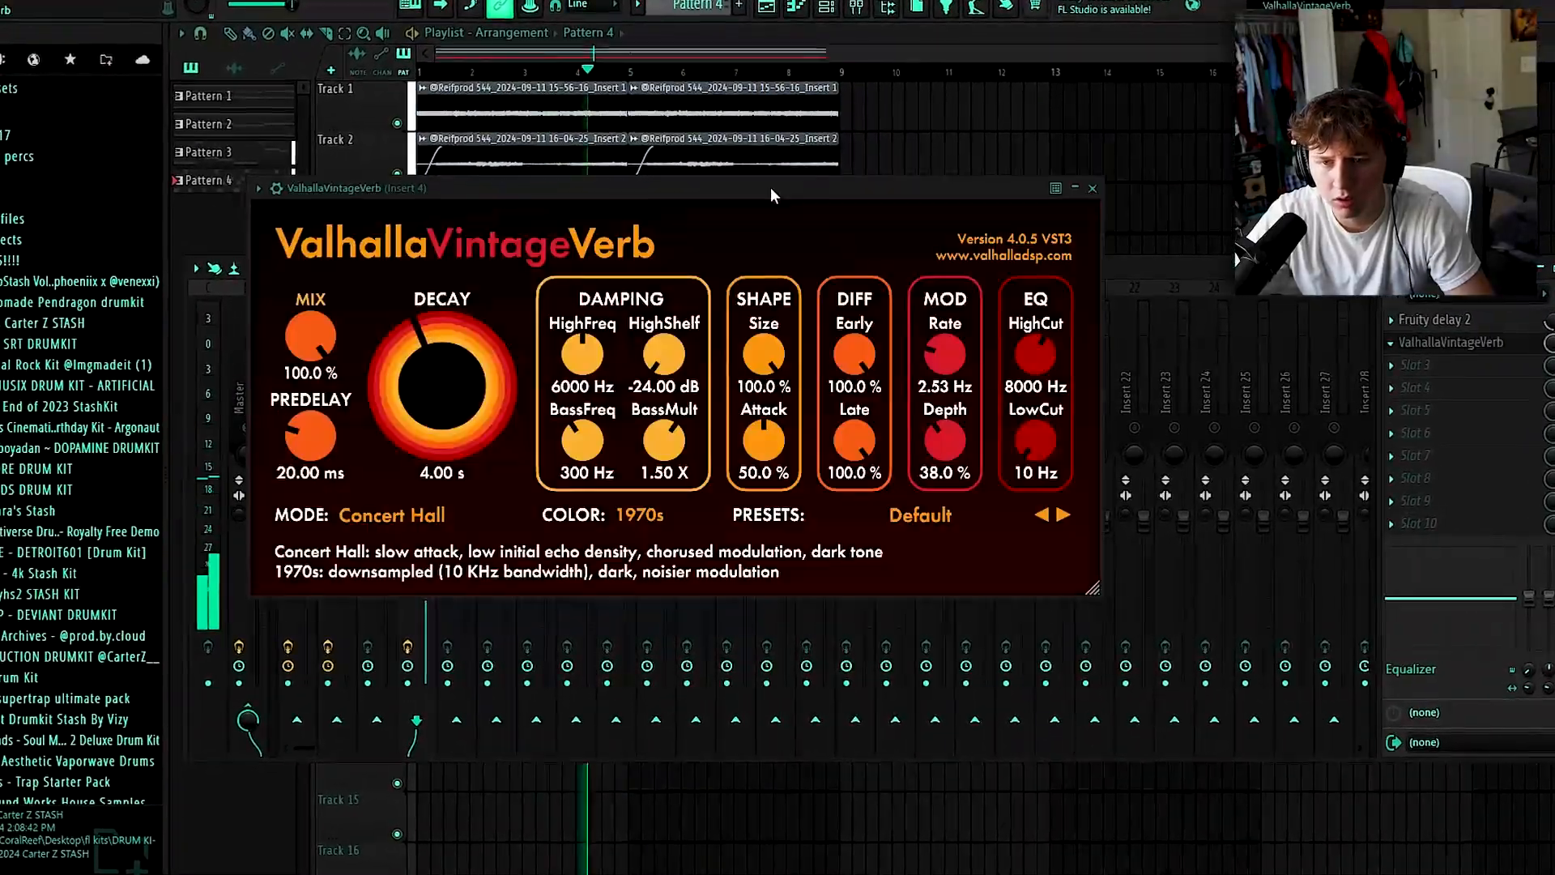
drag(1048, 281, 1047, 292)
drag(293, 334, 292, 560)
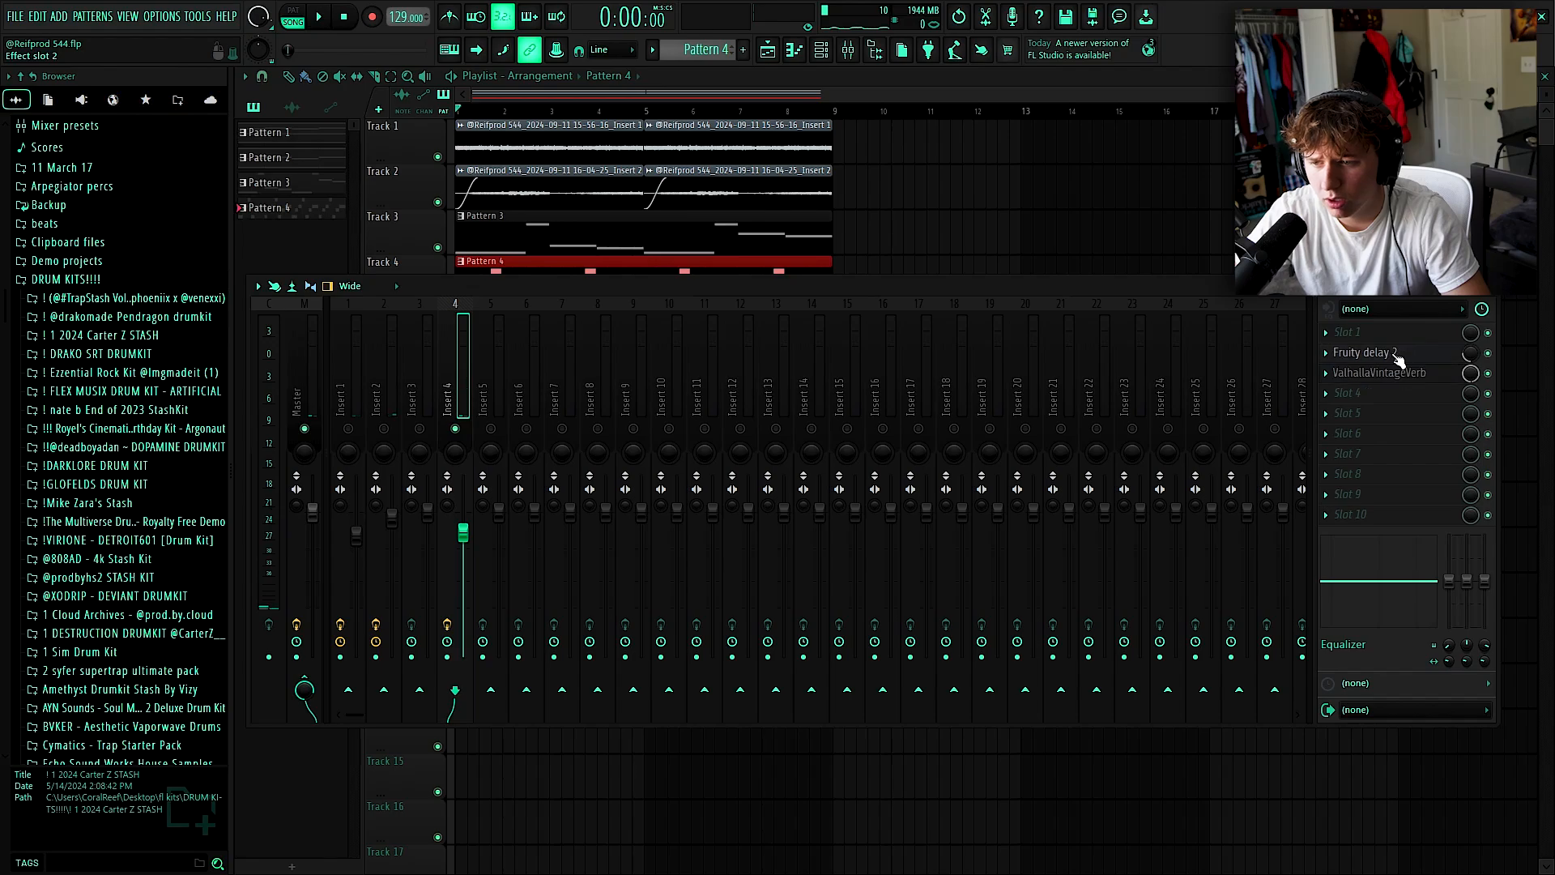
Load Portal on Insert 4 with the LULLABY preset and cut the insert's lows by 18 dB at 90 Hz.
click(1389, 331)
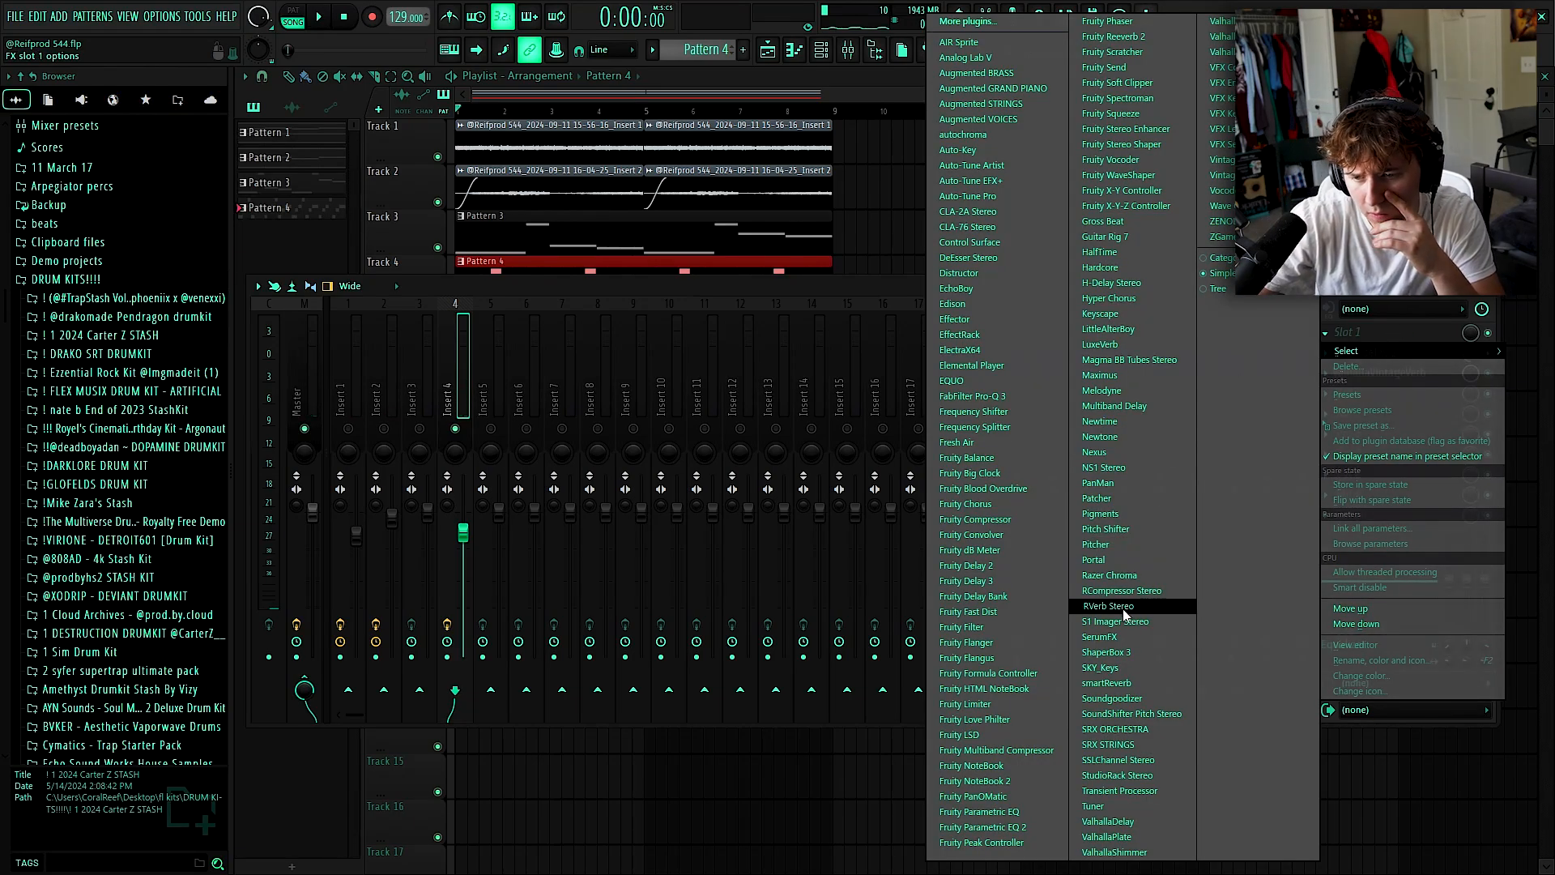
click(1116, 563)
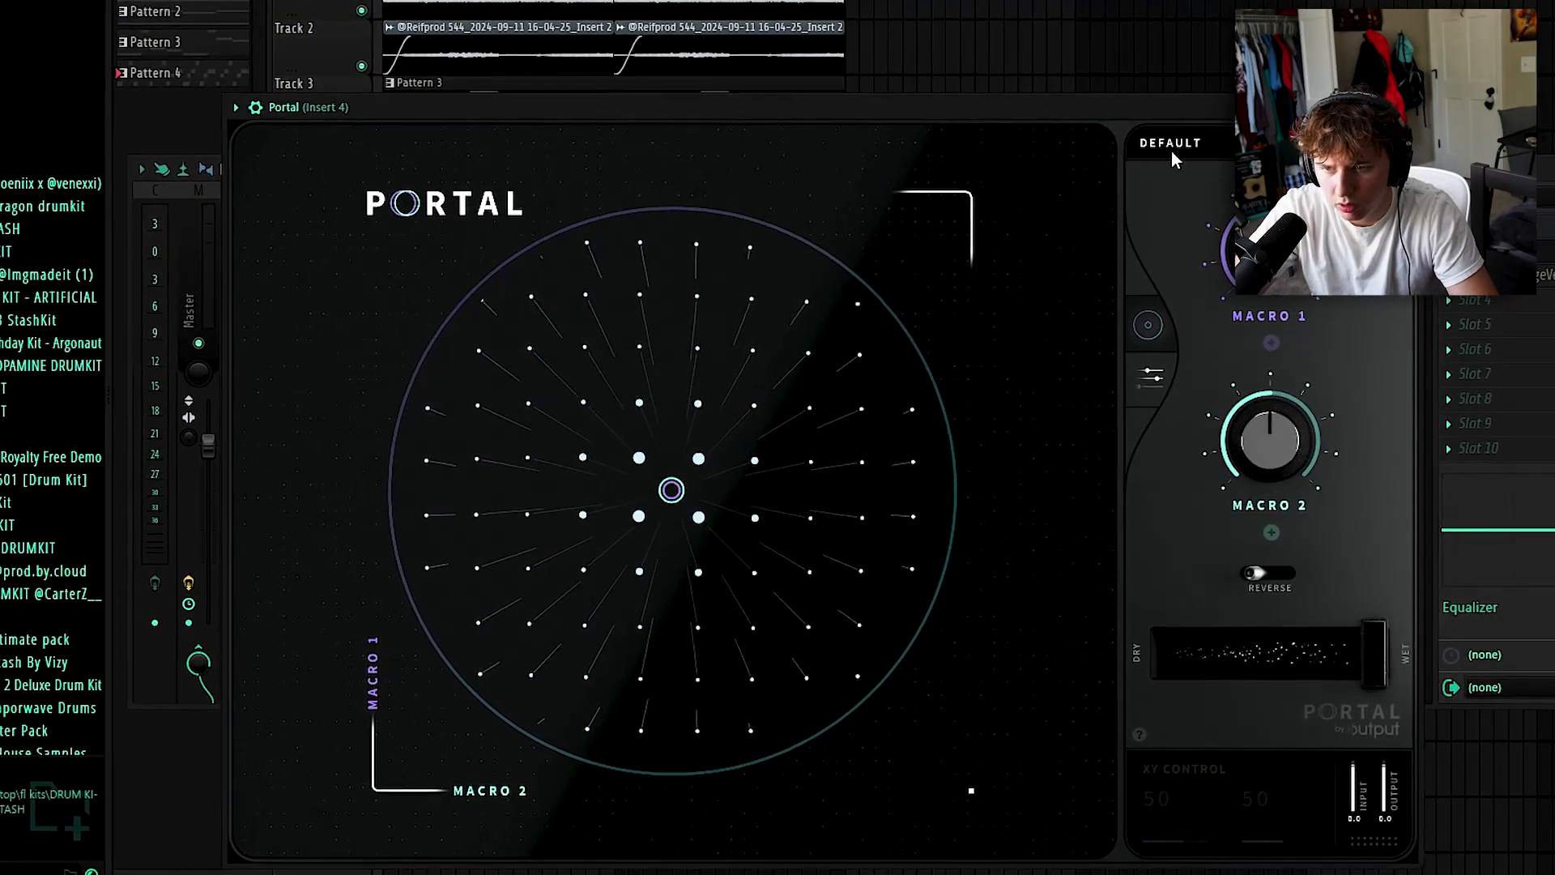
click(1172, 149)
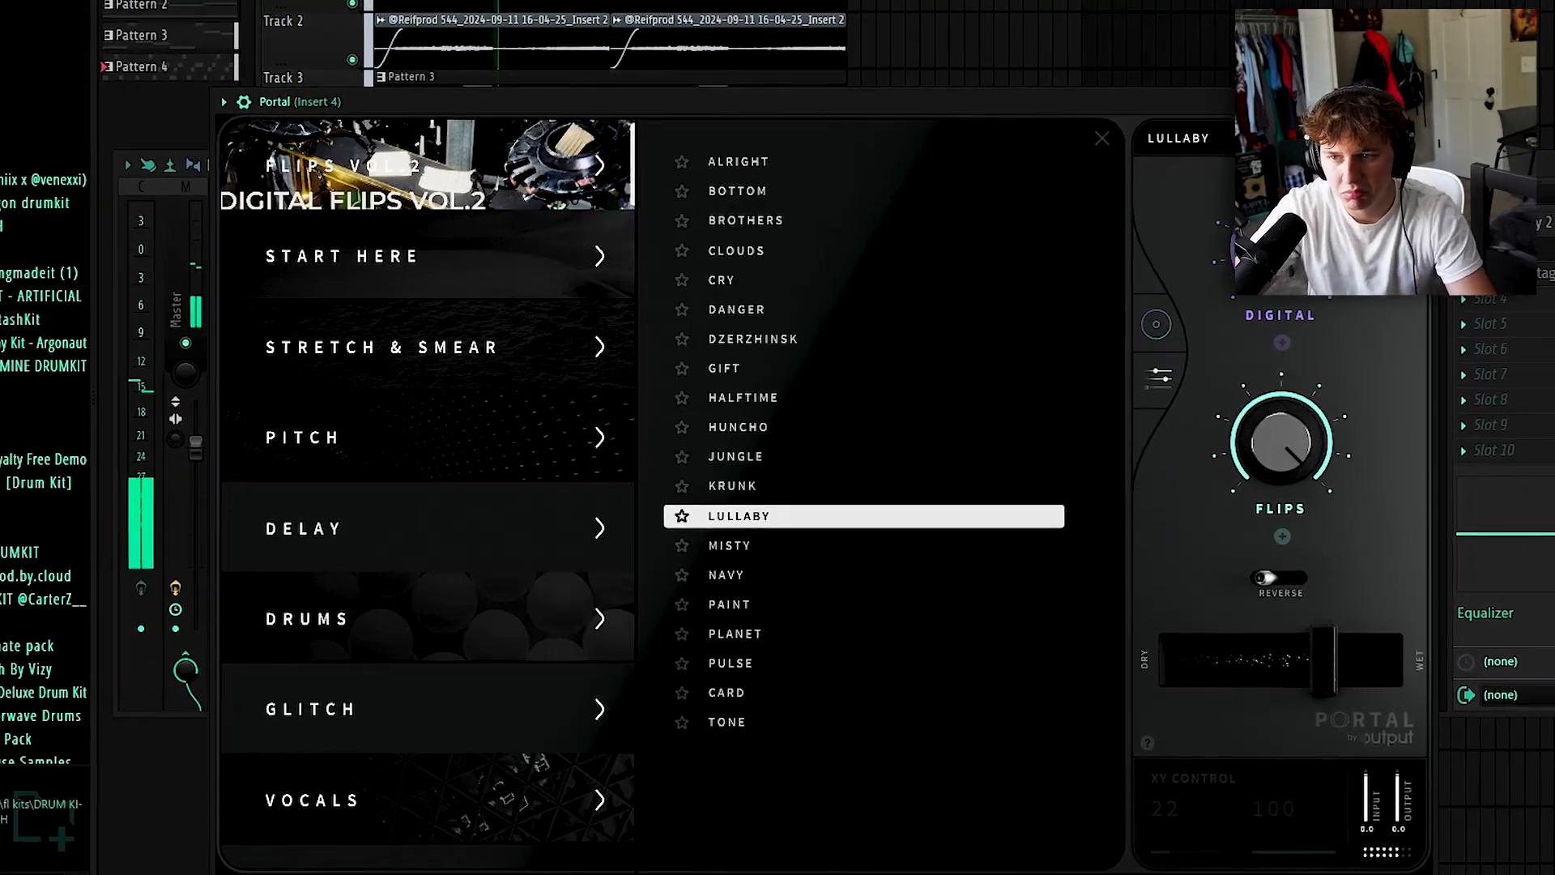
click(1426, 102)
drag(1479, 534, 1479, 595)
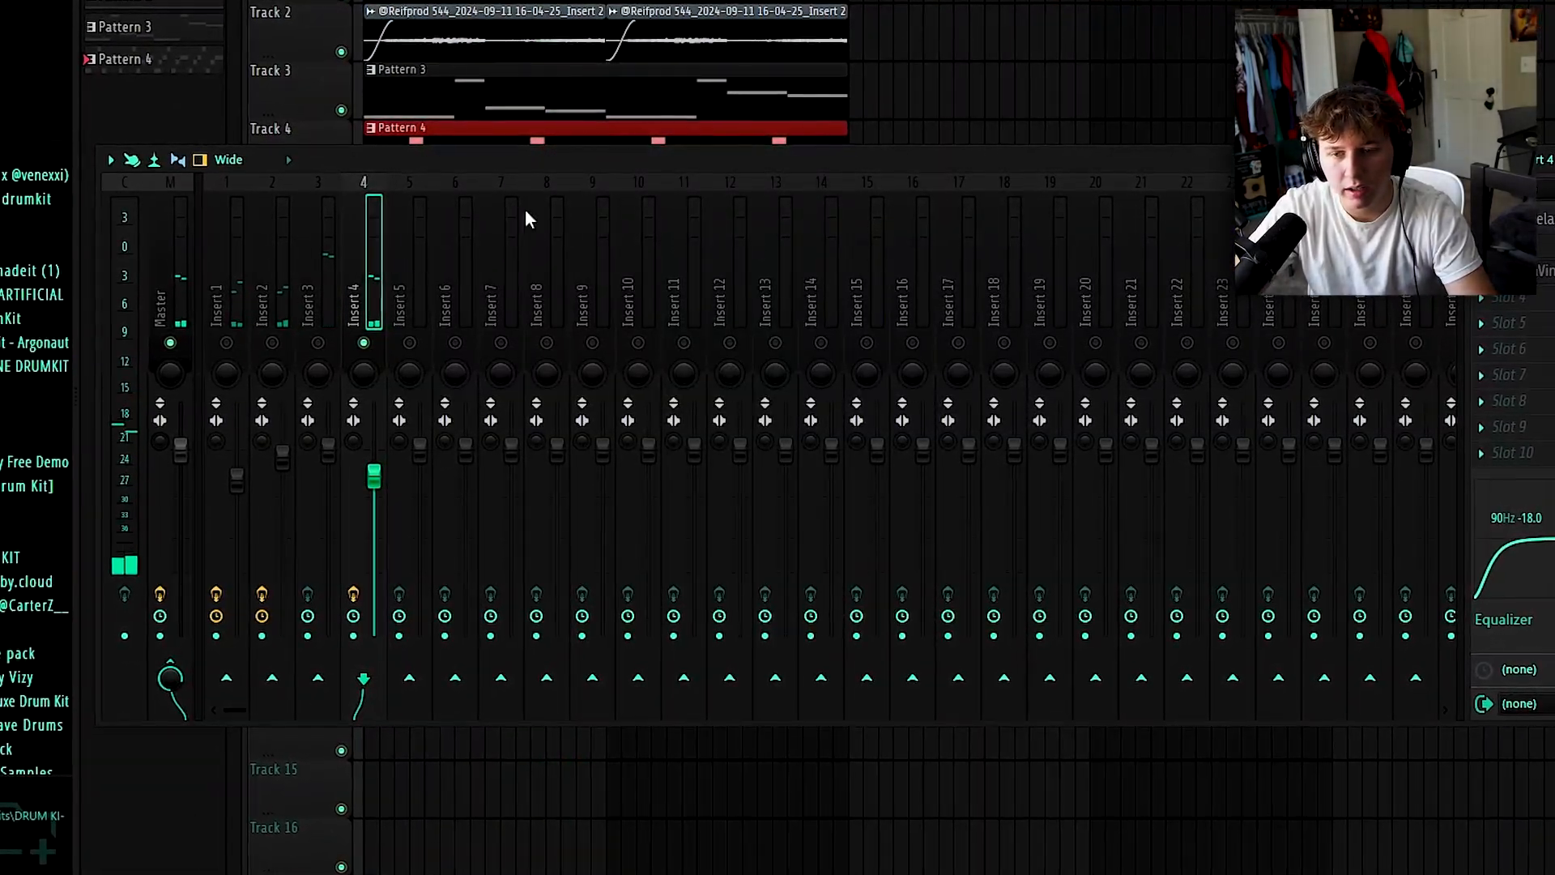
Try the whole SKY_Keys melody one and two octaves higher, and bring it back down two octaves.
click(1144, 56)
scroll(940, 141, down, 1)
double_click(705, 81)
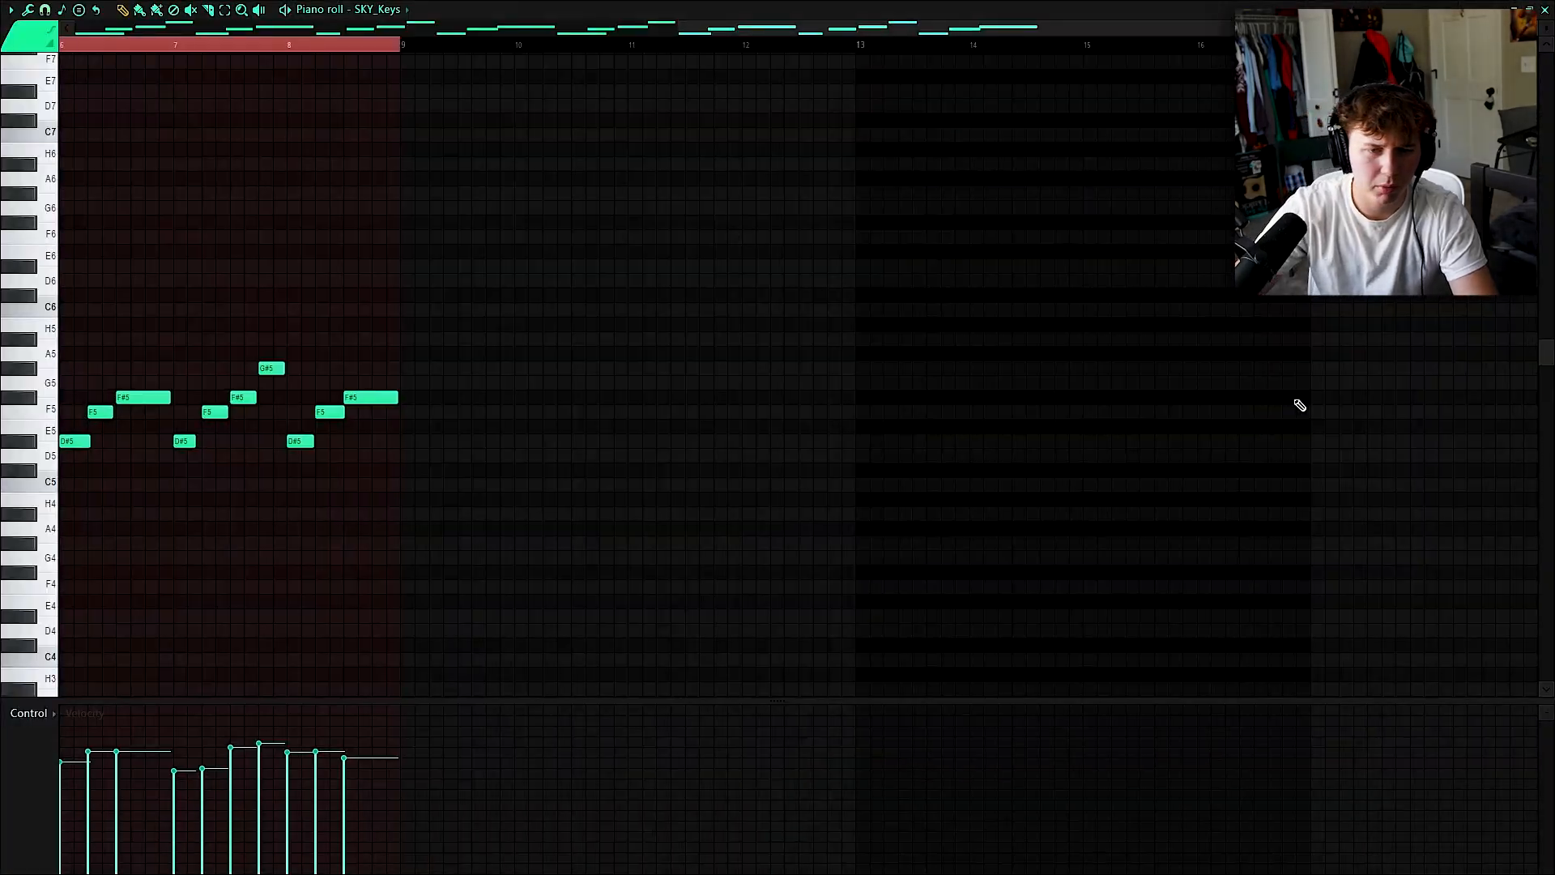
key(ctrl+Up)
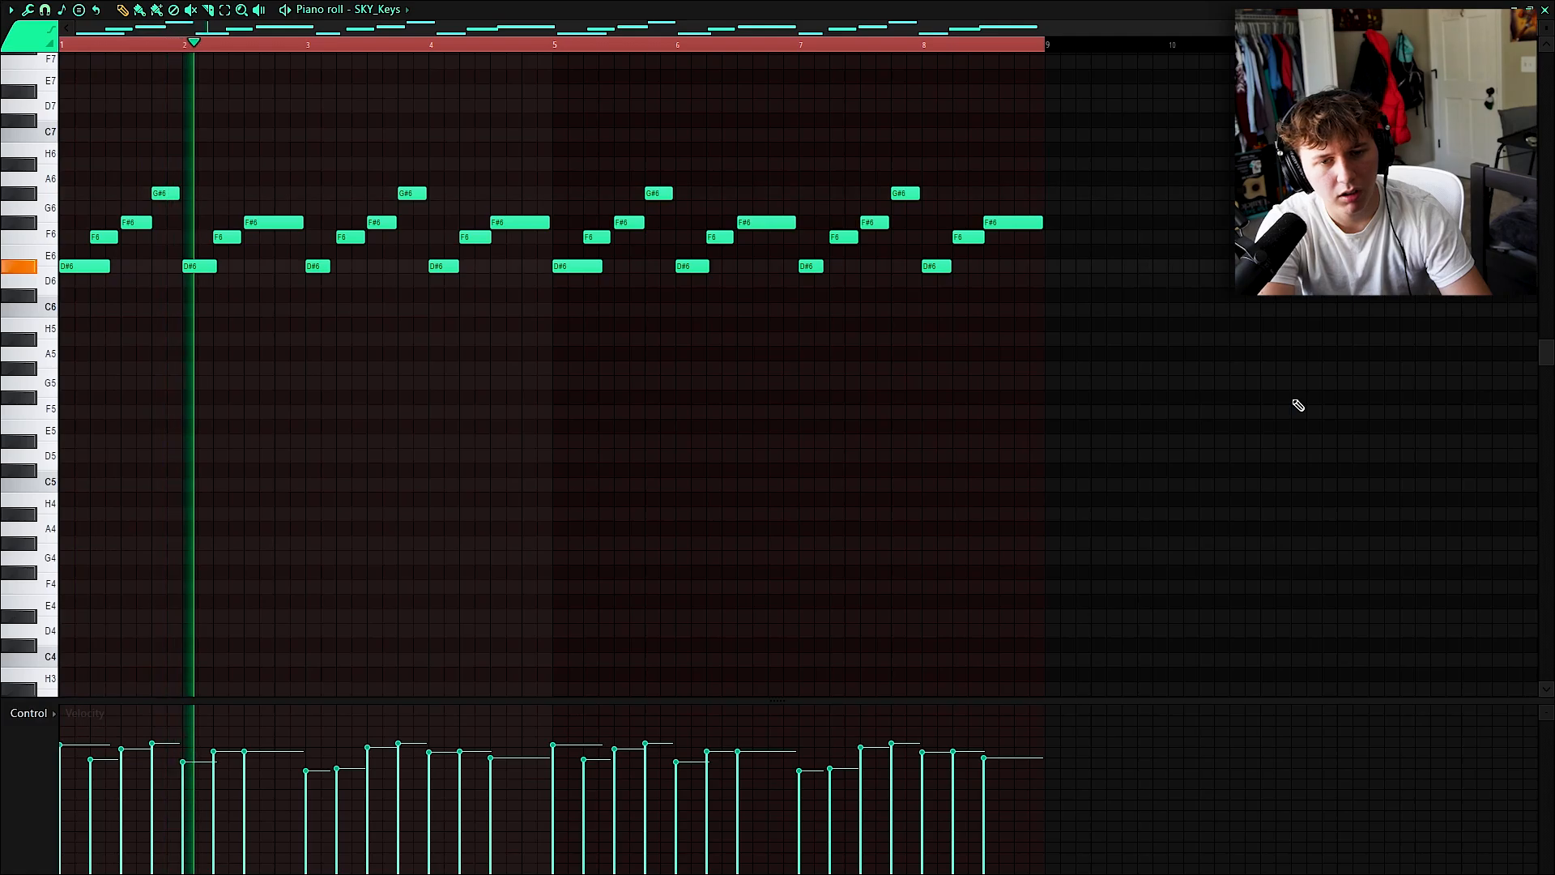
key(ctrl+Up)
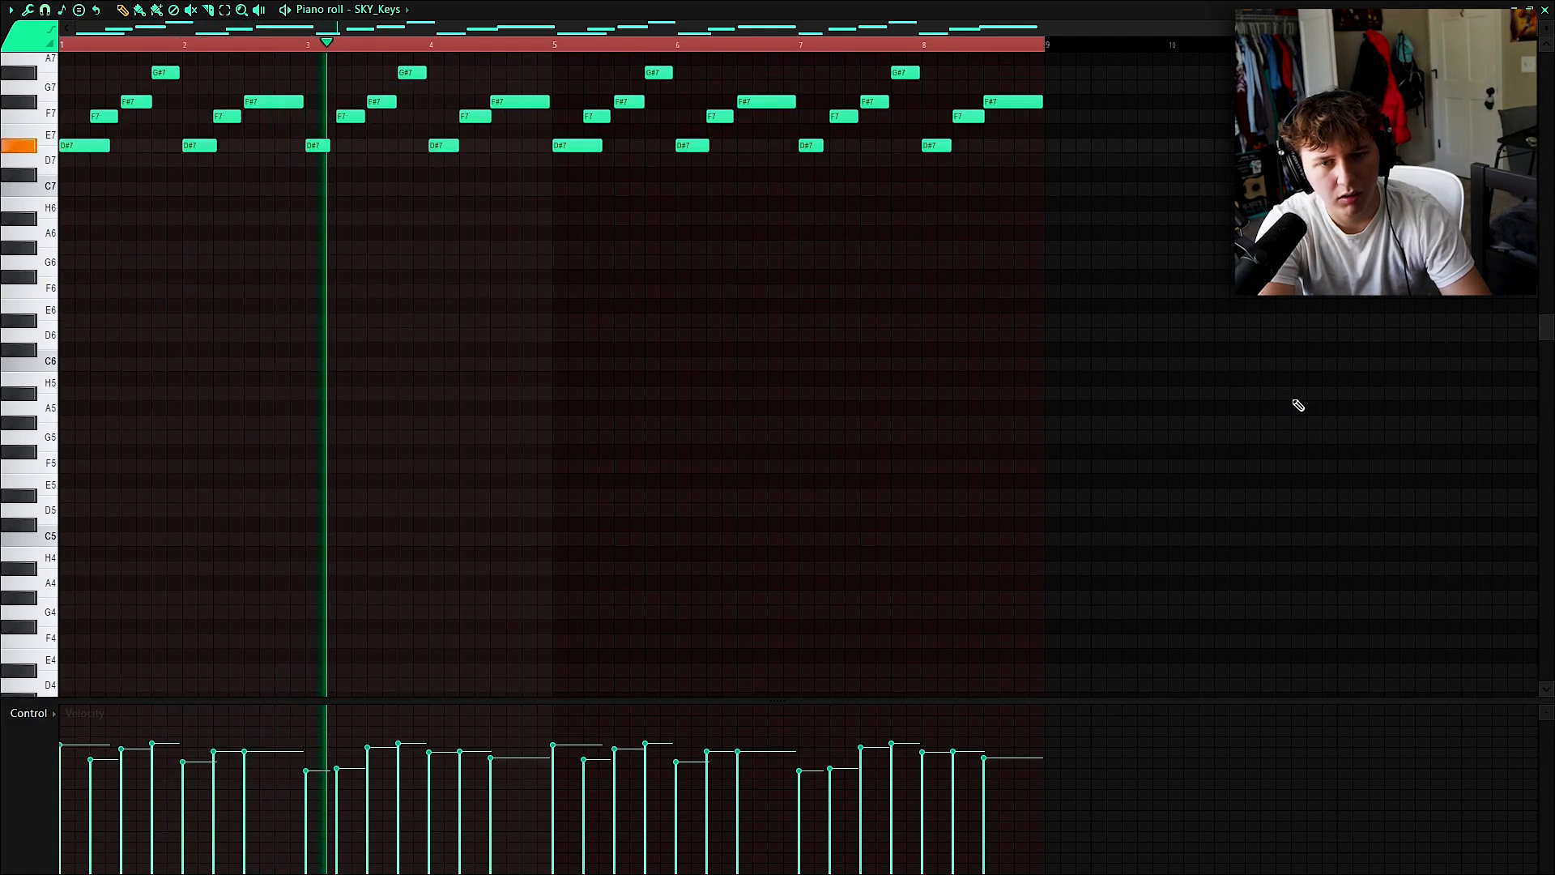
key(ctrl+Down)
key(ctrl+Down)
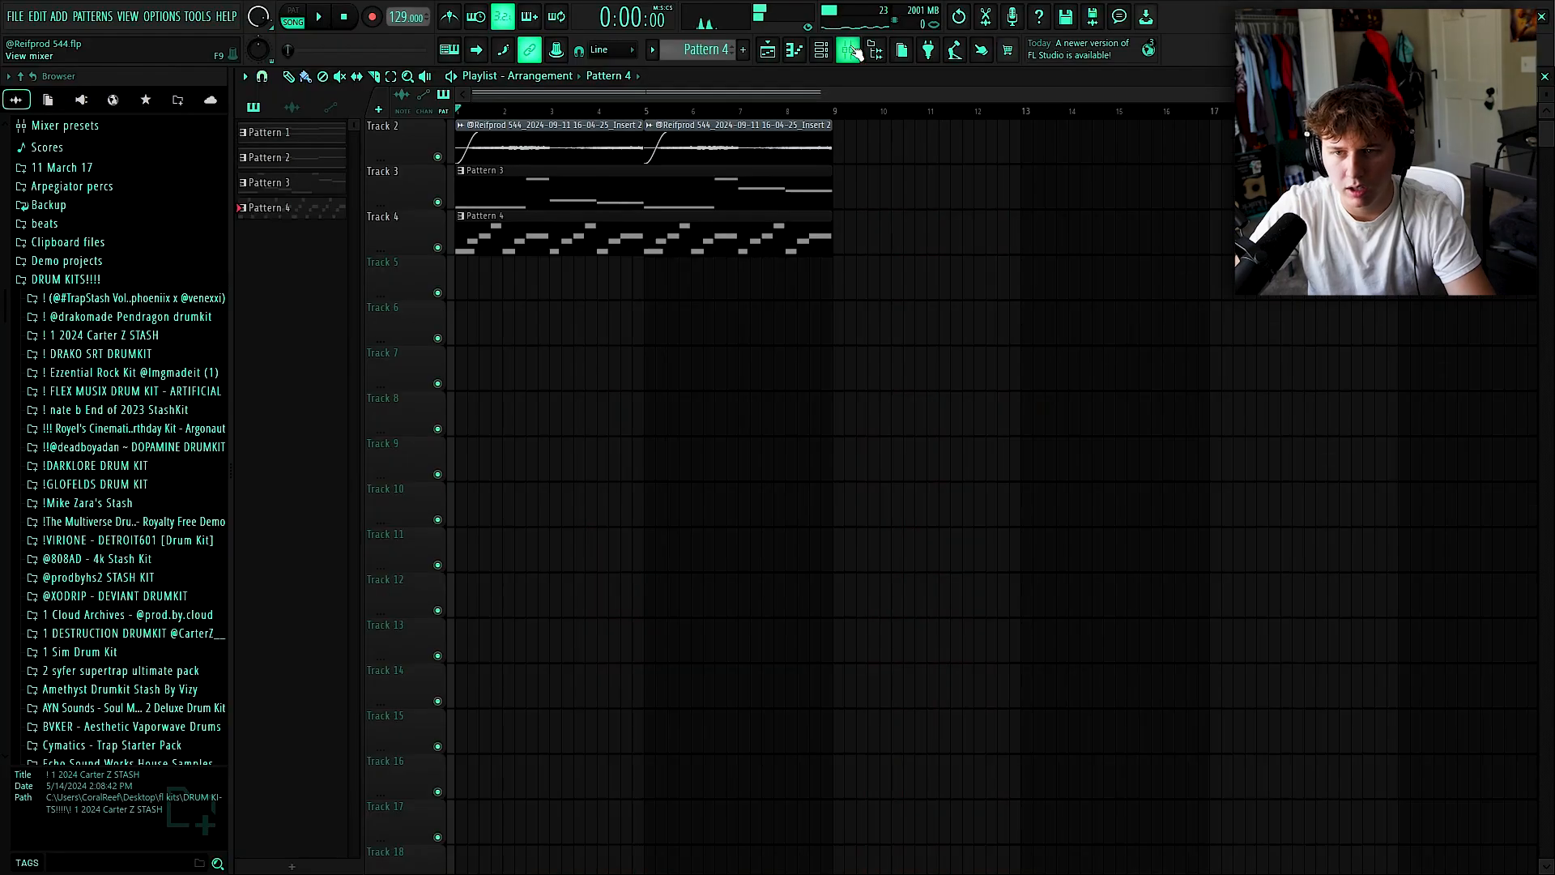
Listen to the arrangement and reduce Portal's dry/wet amount on Insert 4.
key(F9)
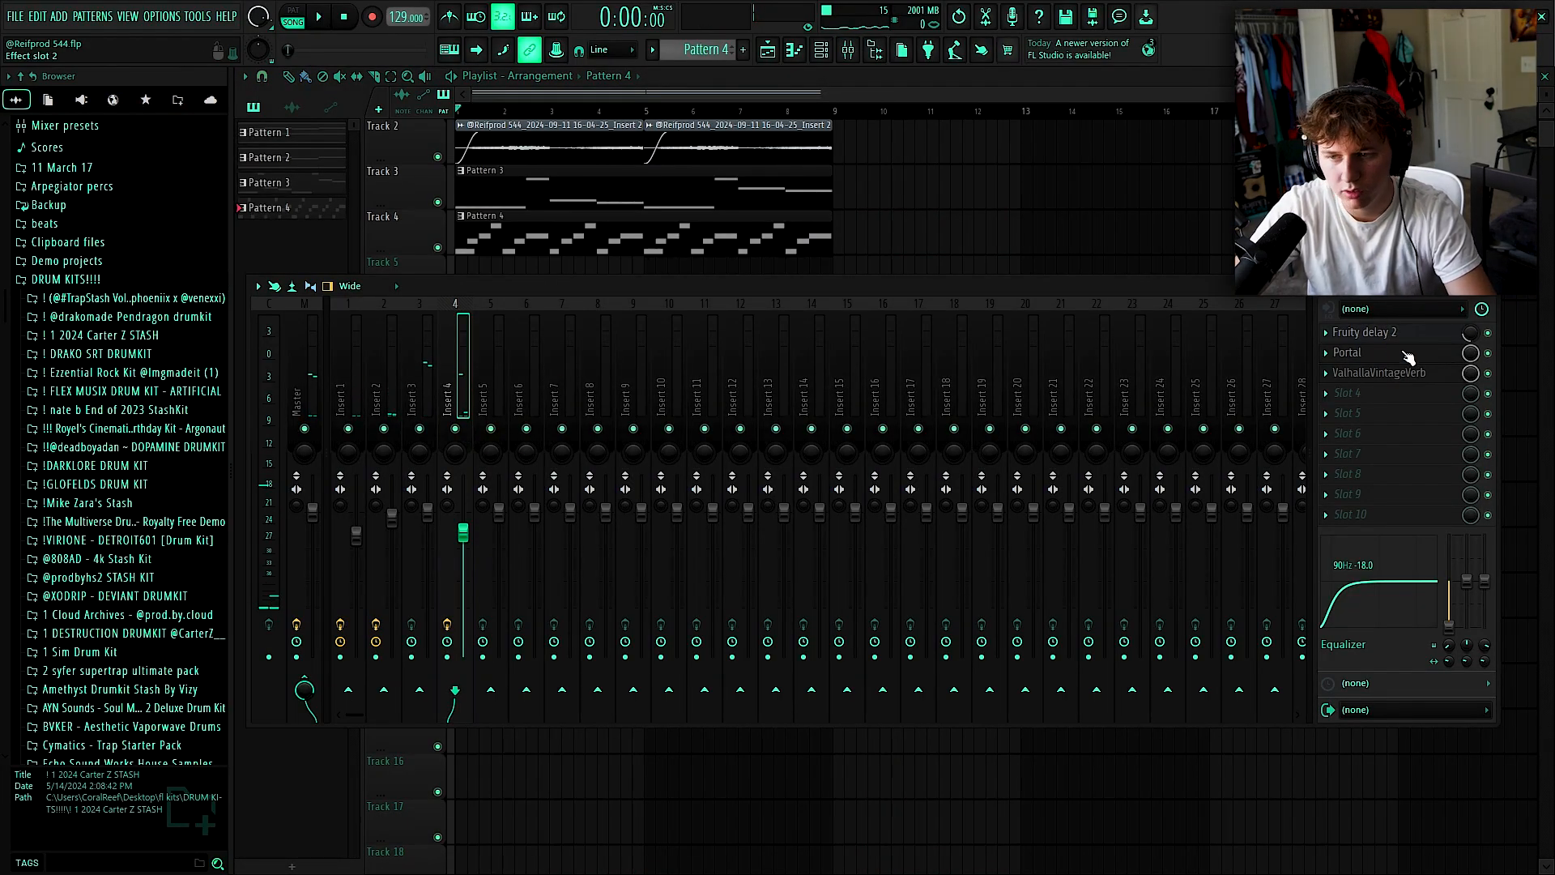
key(space)
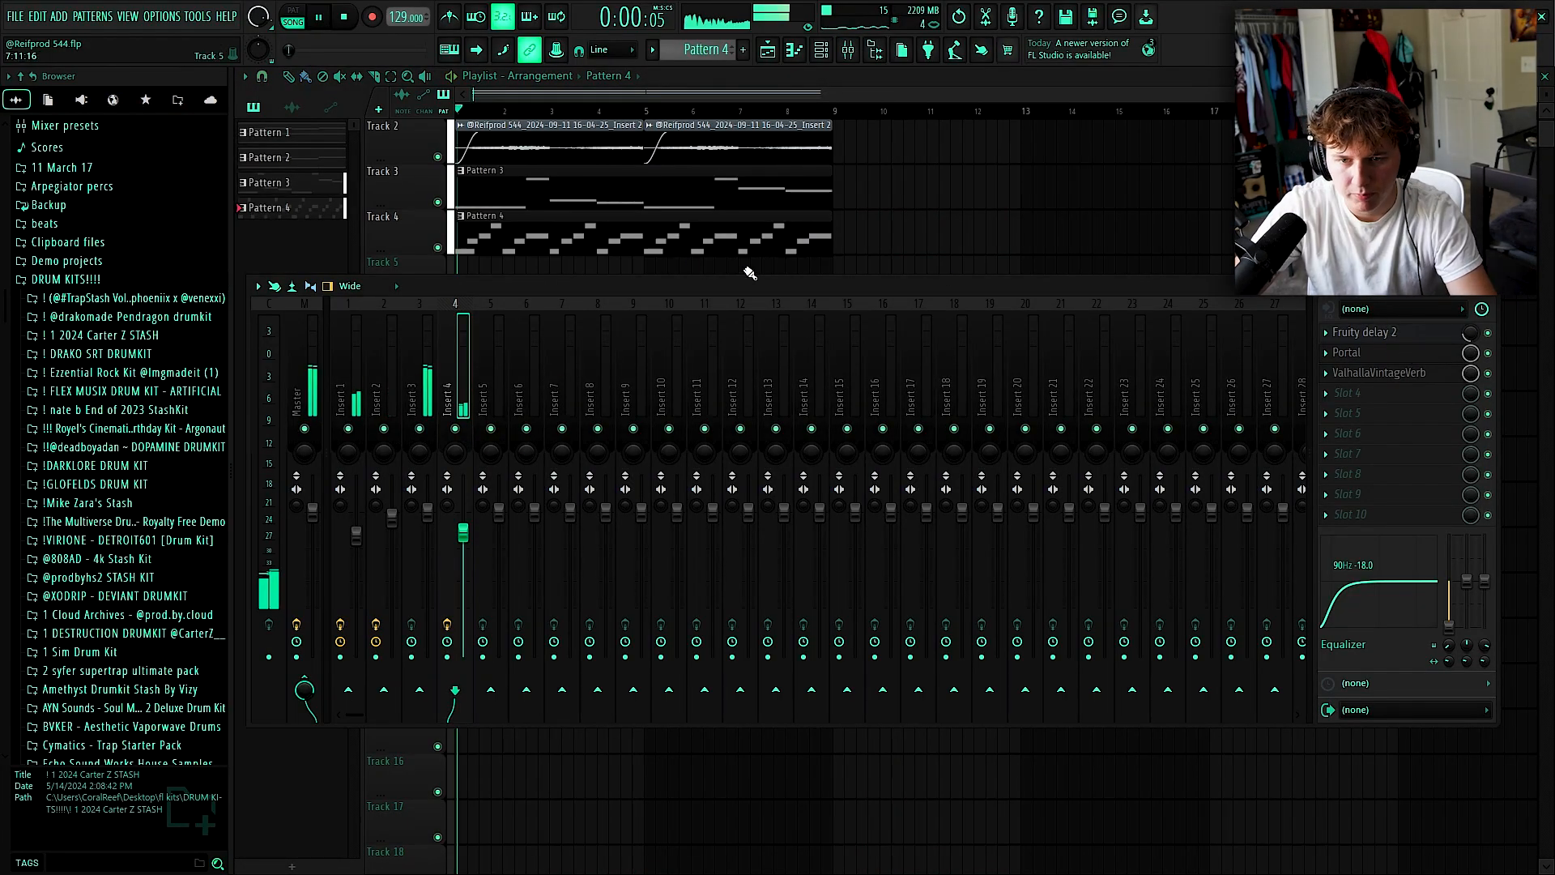
key(F9)
key(F7)
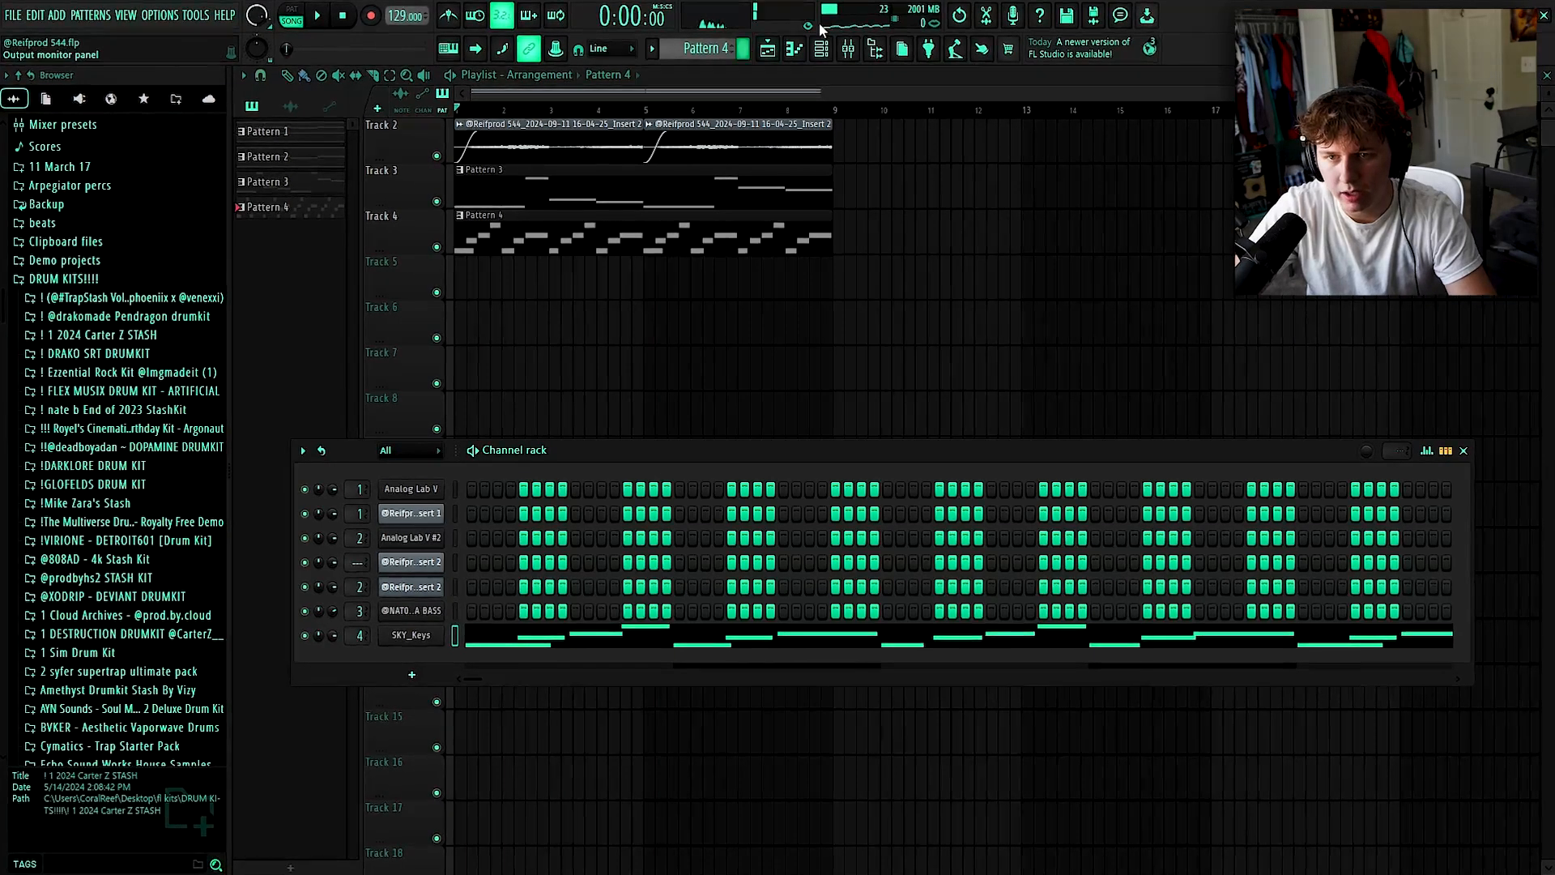
click(822, 44)
click(849, 43)
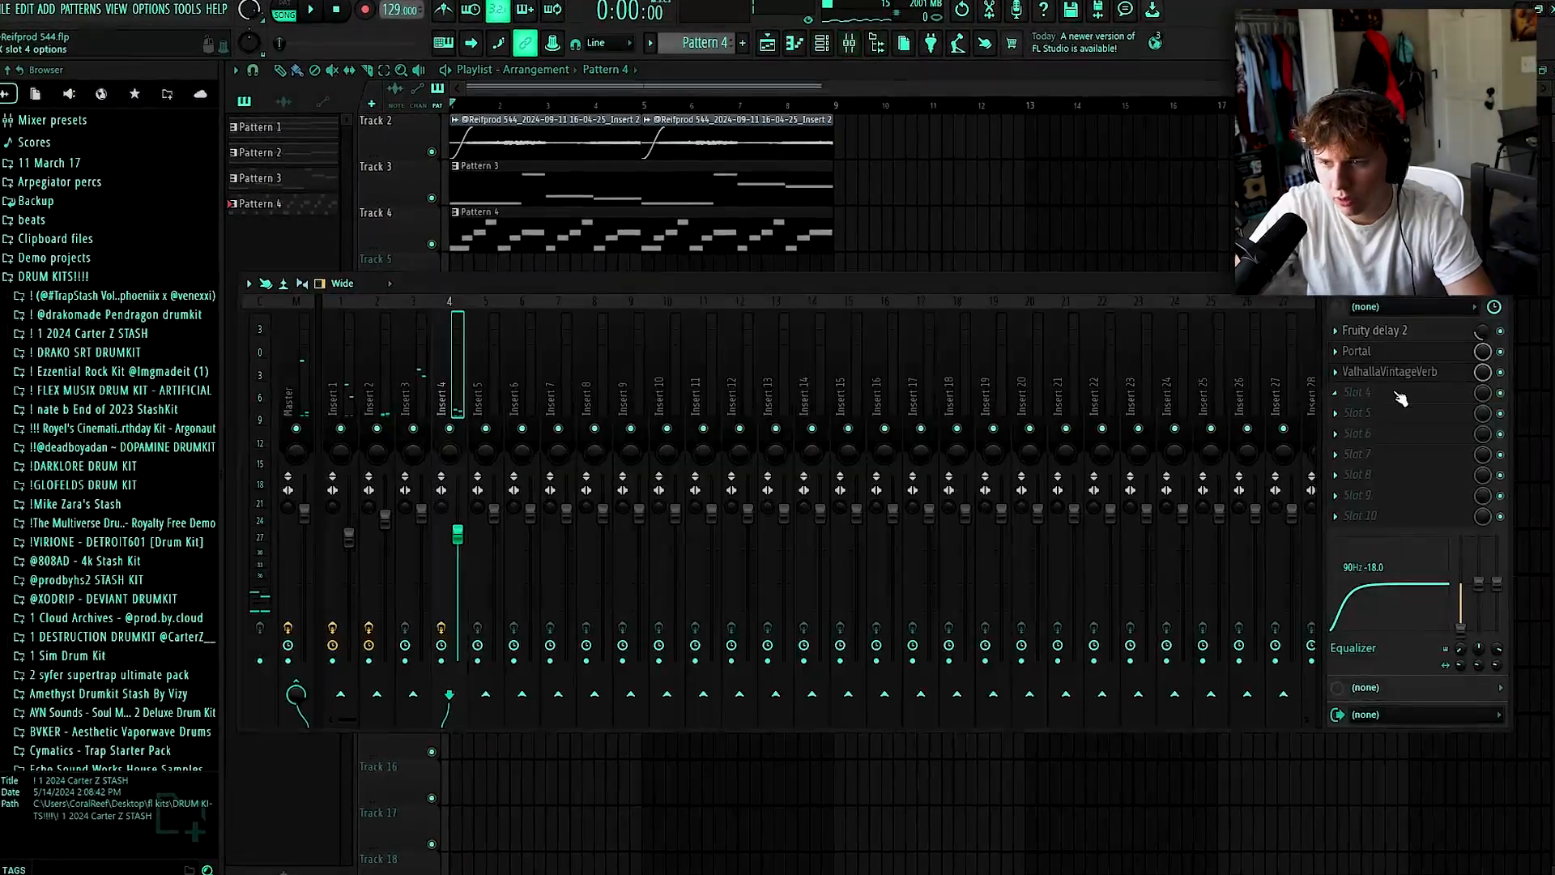
click(1357, 351)
drag(1231, 692, 1164, 688)
click(1326, 220)
During playback, raise Insert 4's volume slightly and move Portal's dry/wet balance towards wet.
key(space)
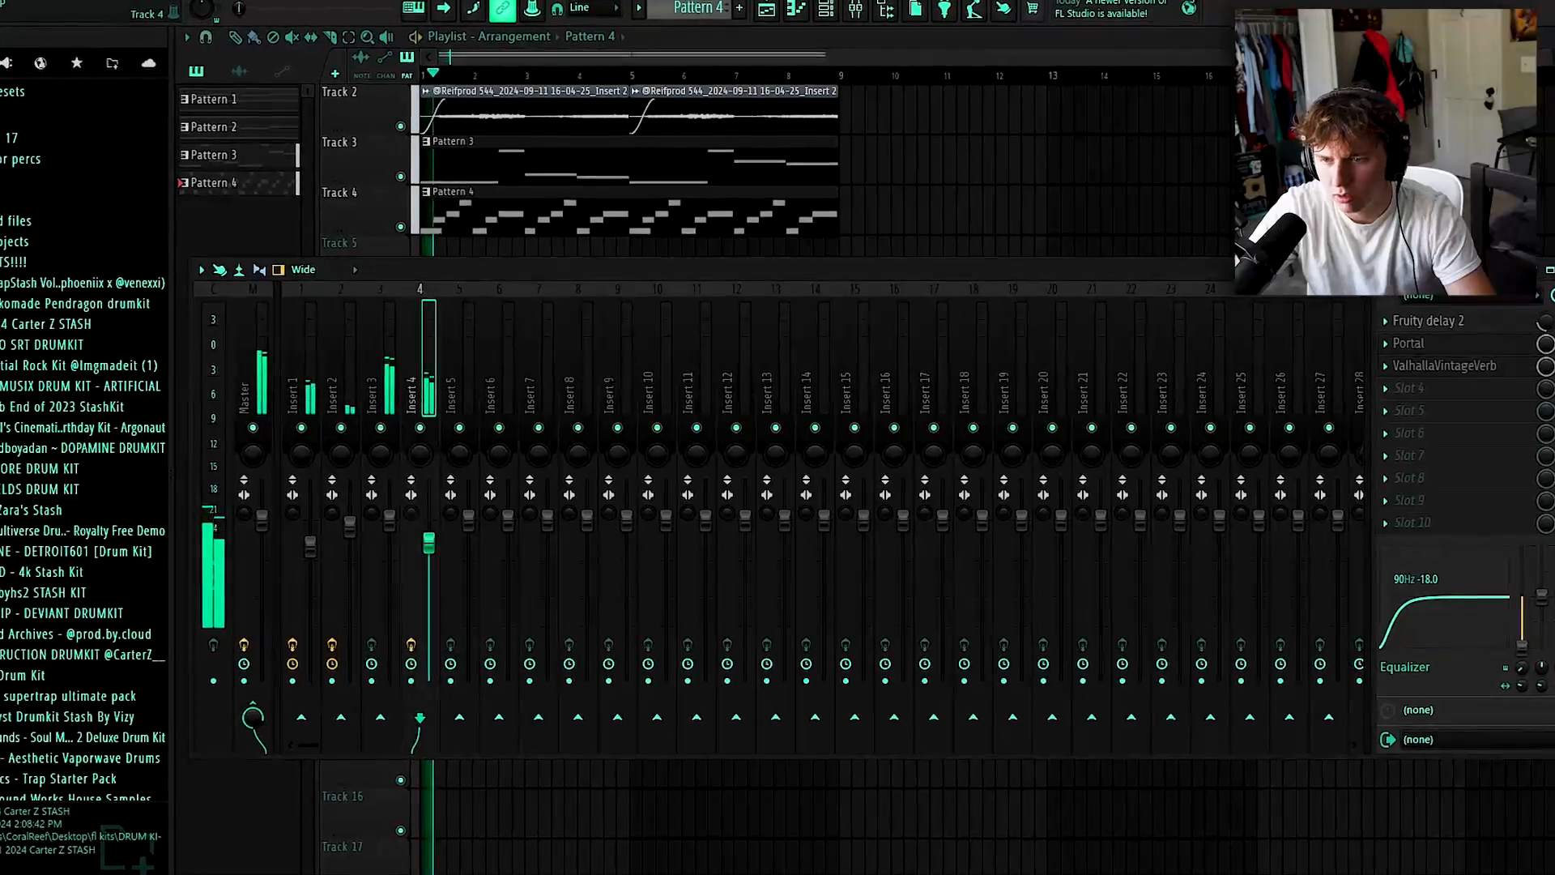
mouse_move(430, 543)
mouse_down()
mouse_move(419, 486)
mouse_move(418, 537)
mouse_up()
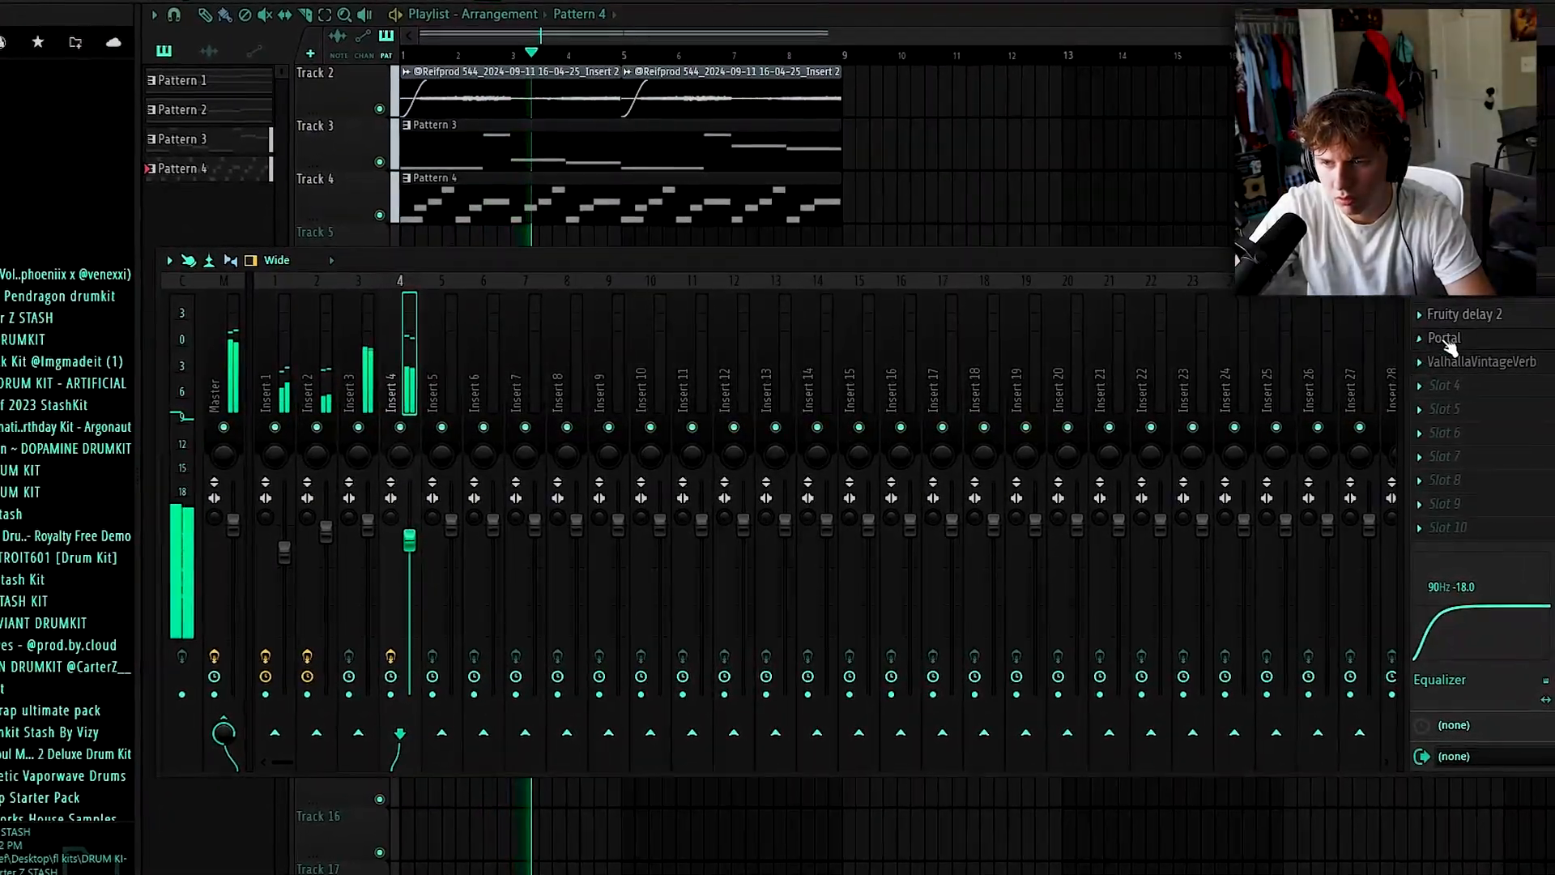
click(1445, 339)
drag(1183, 723, 1227, 723)
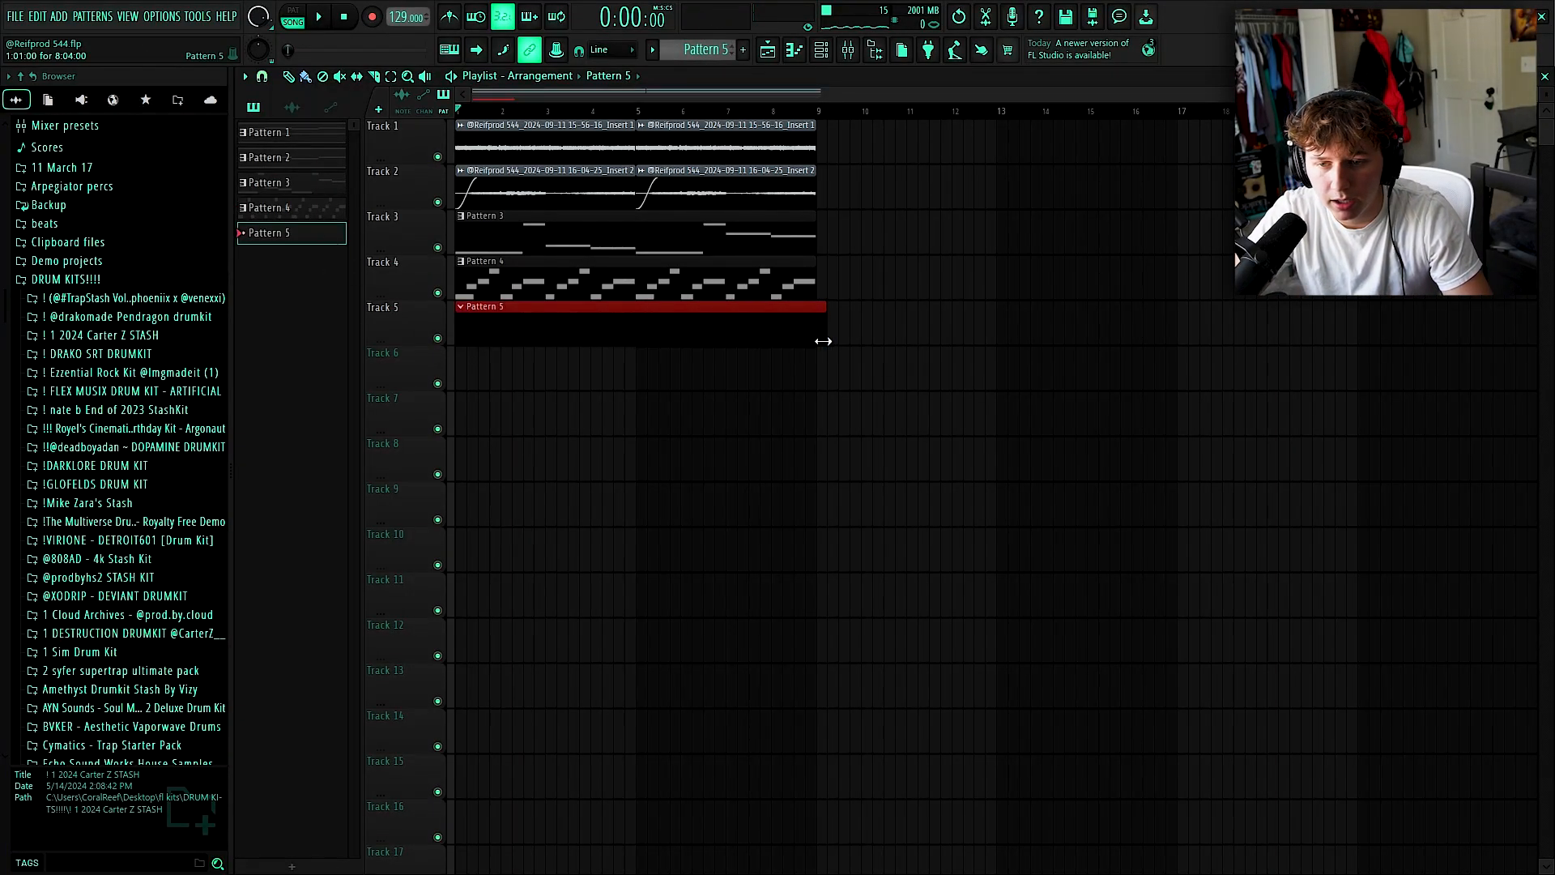
Copy the TRAUMA BASS notes from Pattern 3.
click(830, 54)
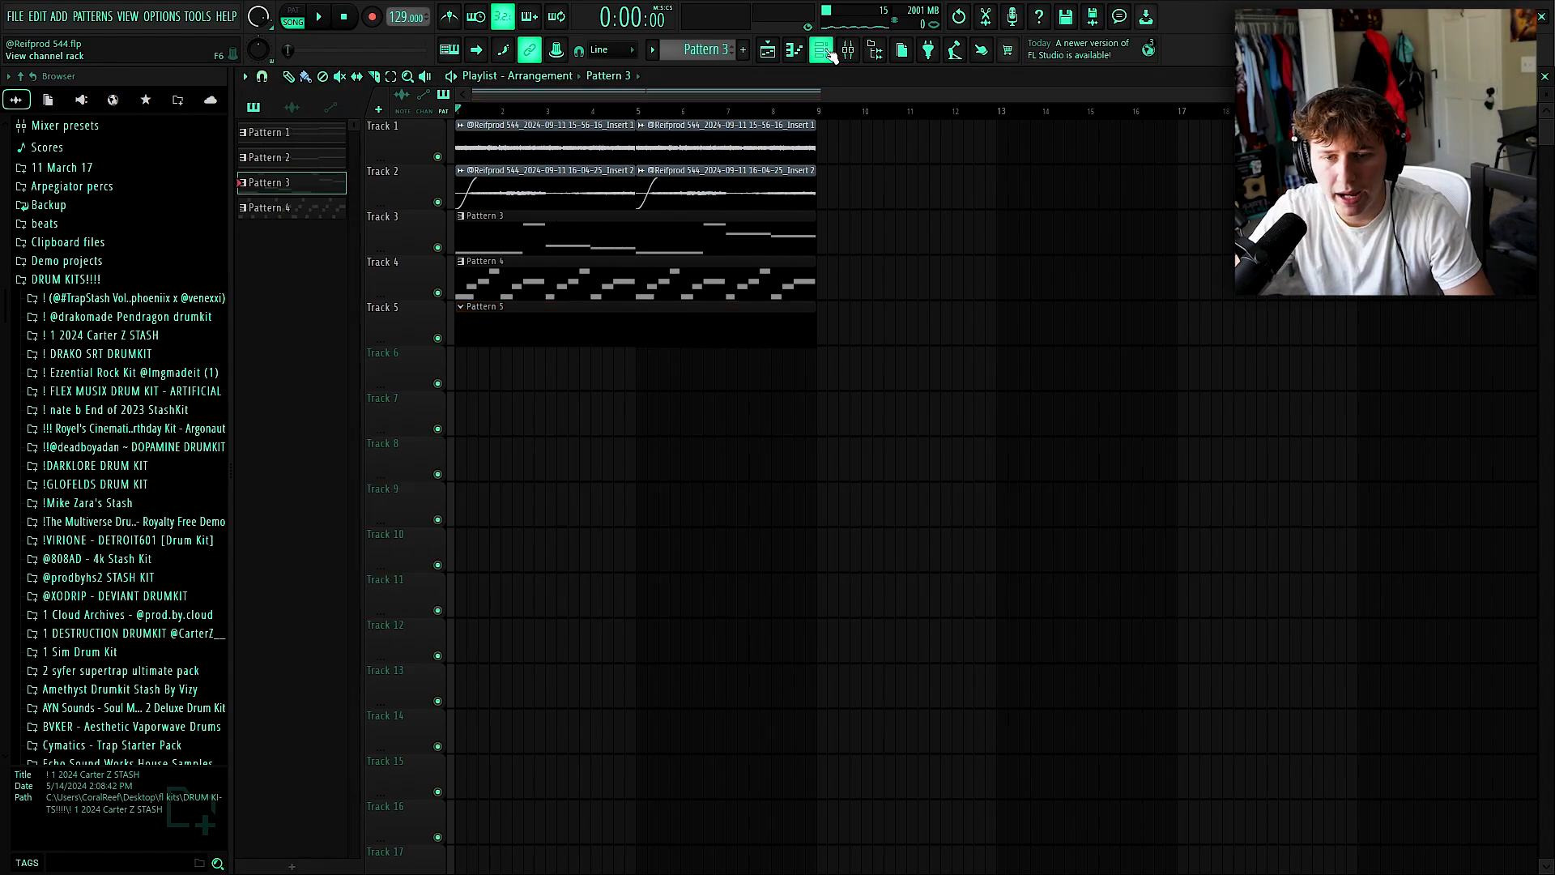
click(829, 54)
right_click(439, 613)
click(682, 623)
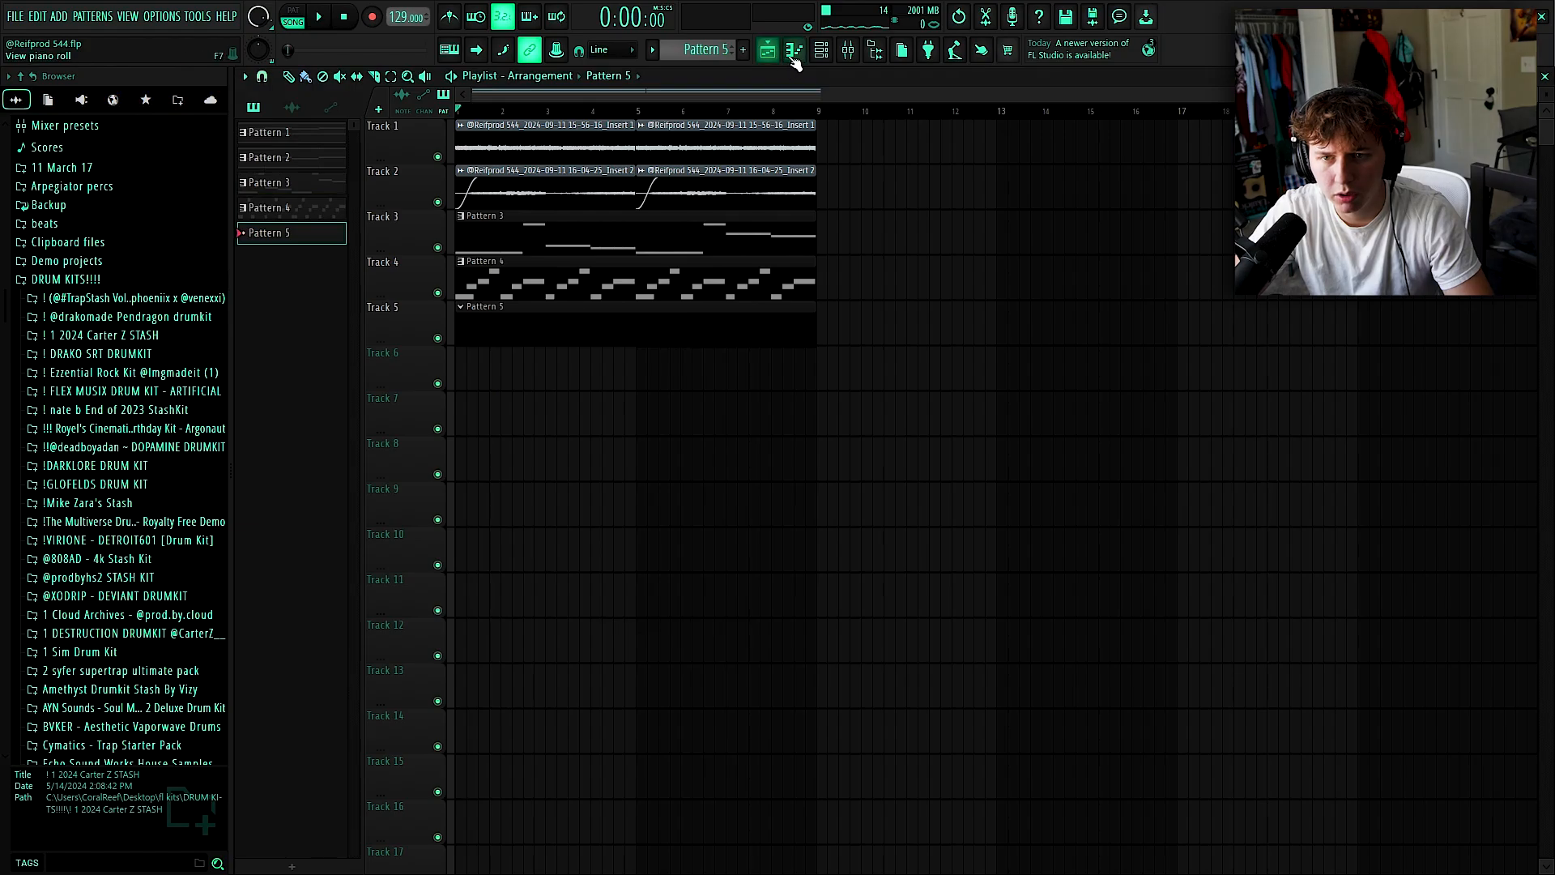
Add Xpand!2 as a new instrument channel in Pattern 5 and load a preset from its Acoustic Piano category.
click(821, 51)
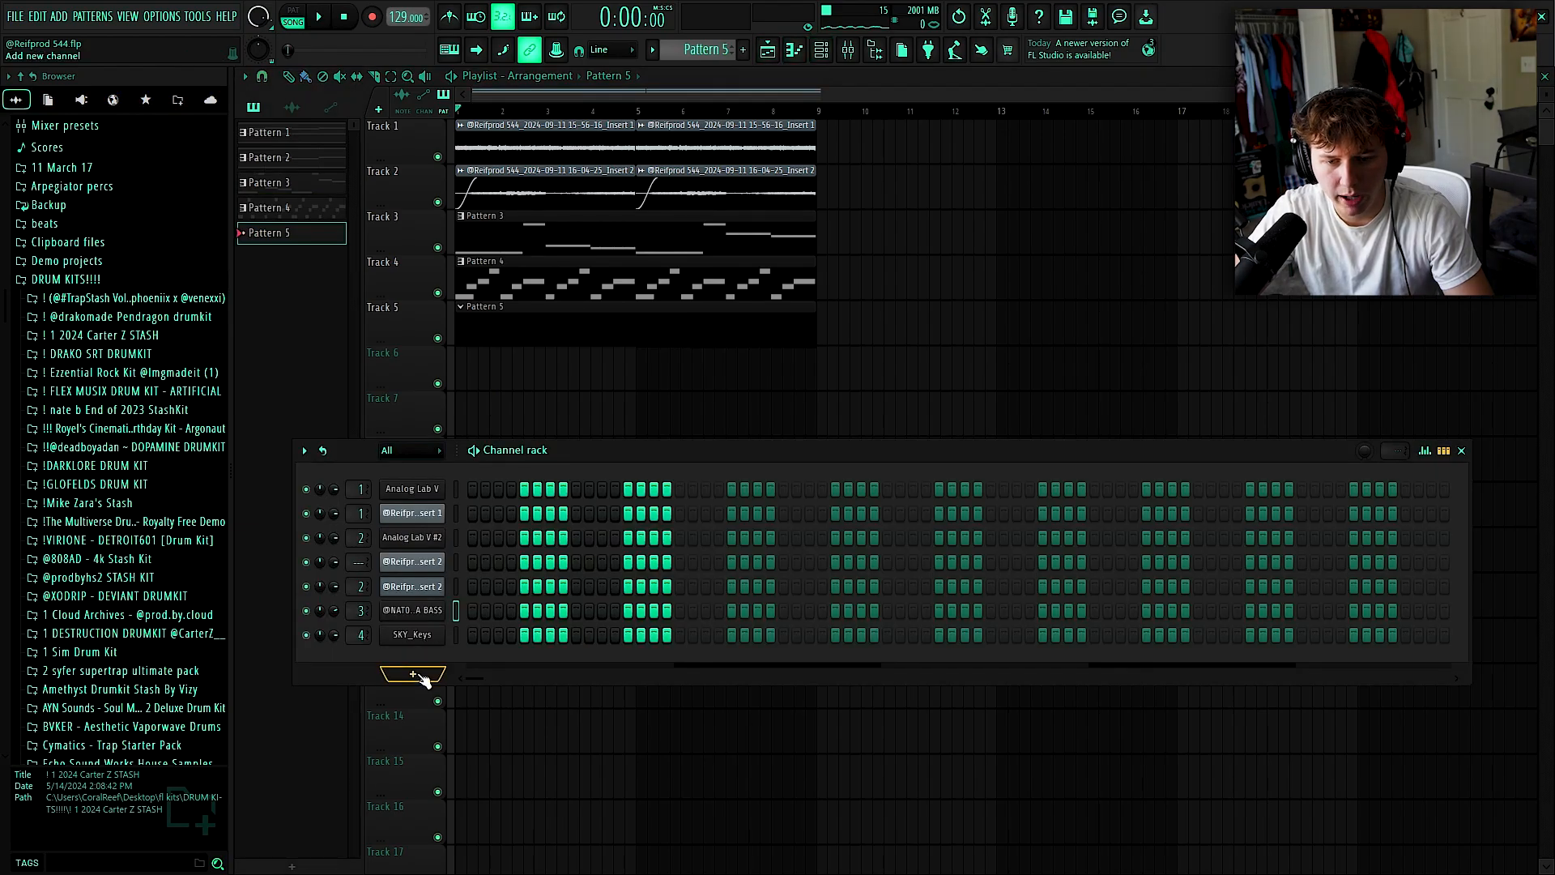
click(417, 676)
click(597, 663)
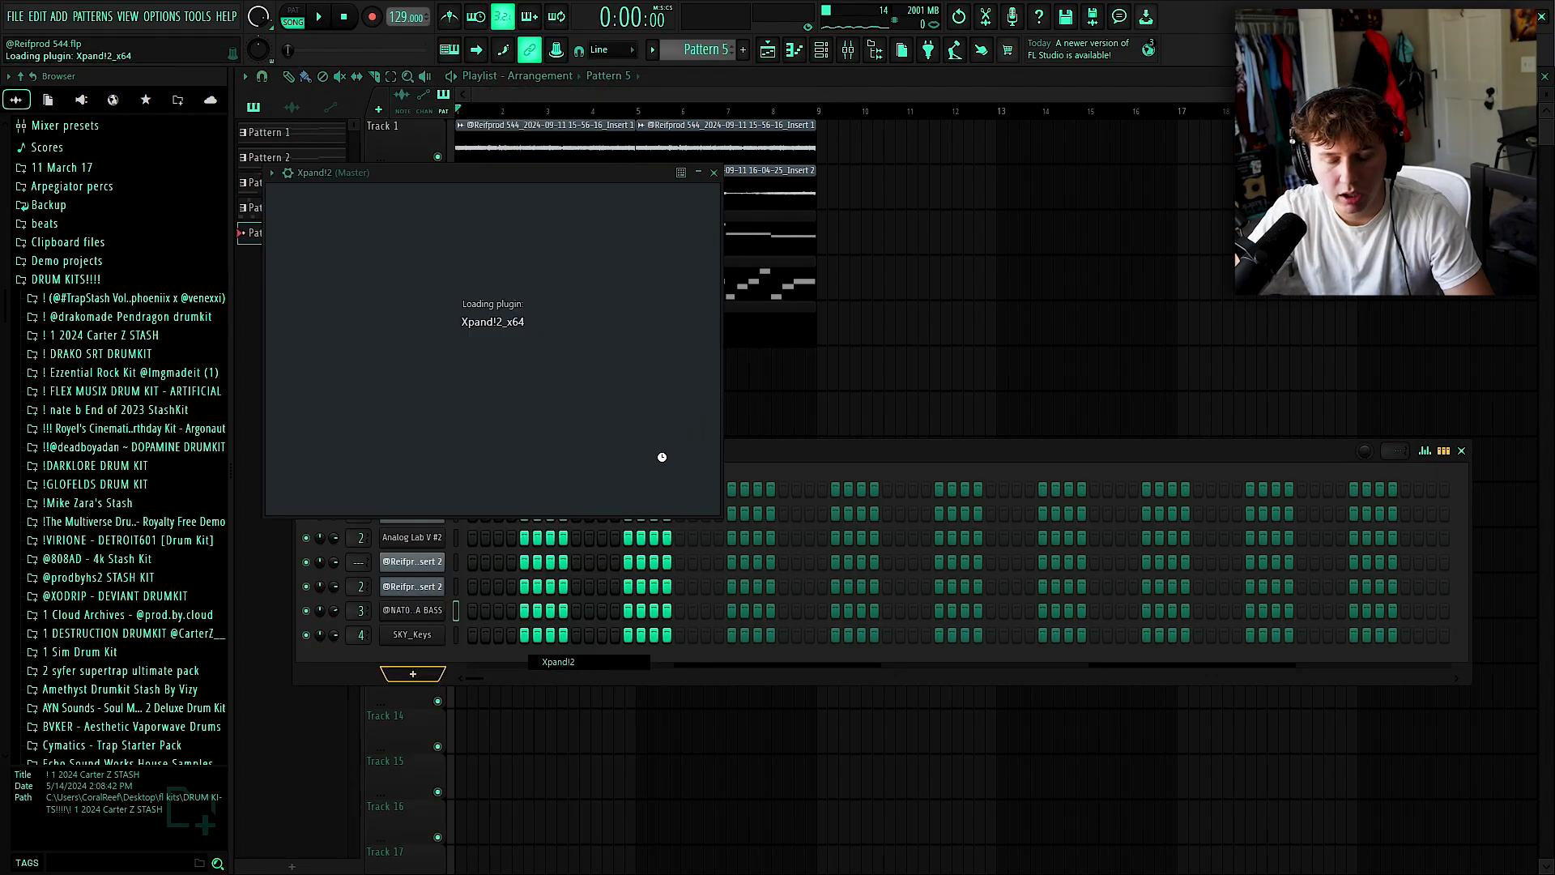
click(609, 603)
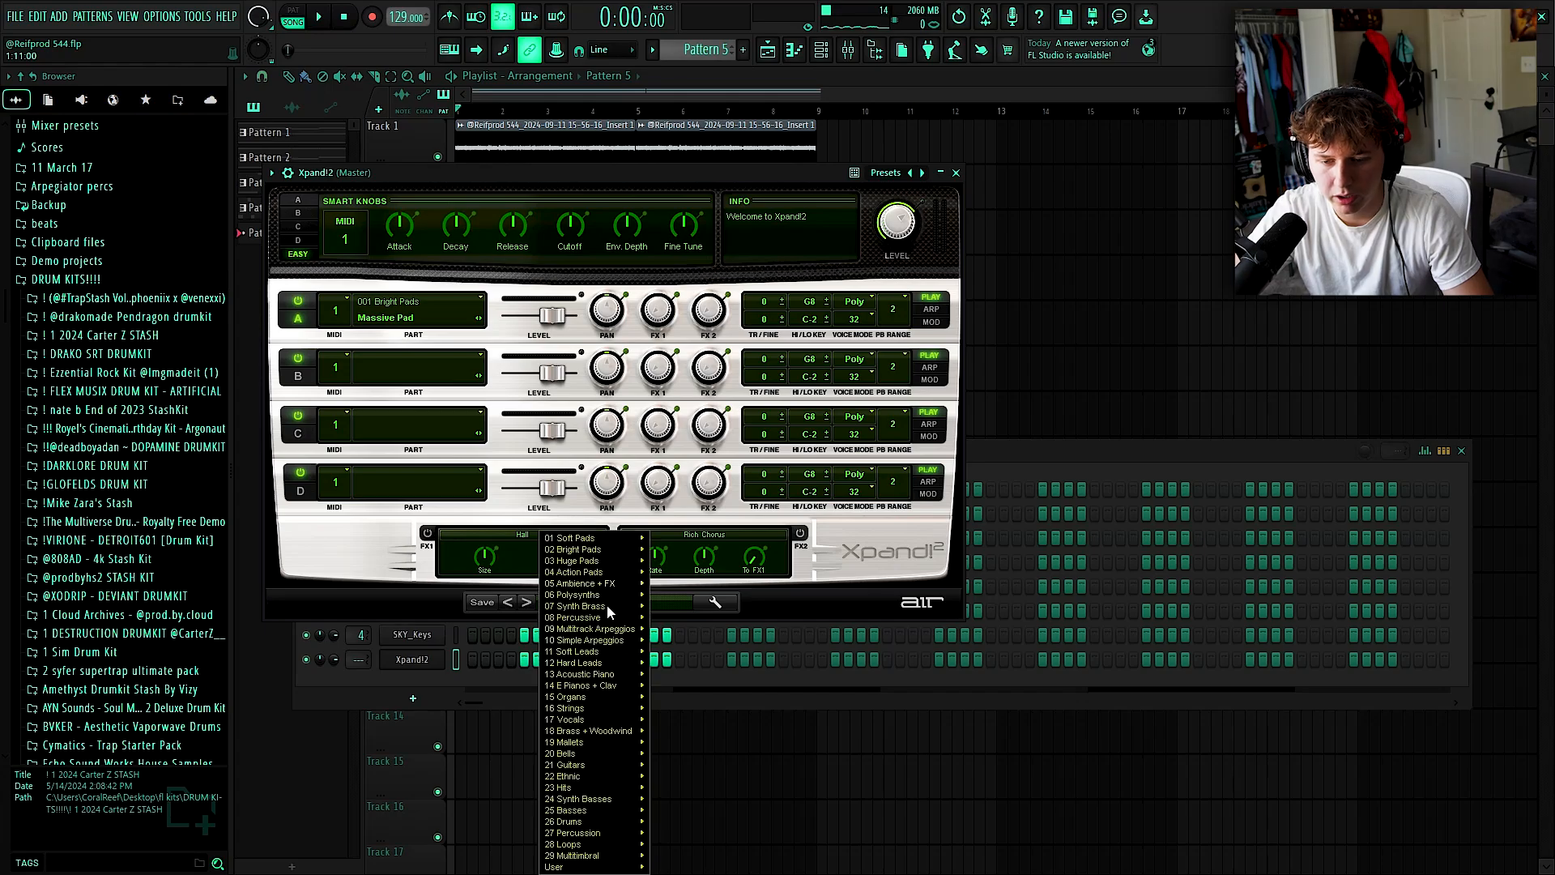
mouse_move(581, 677)
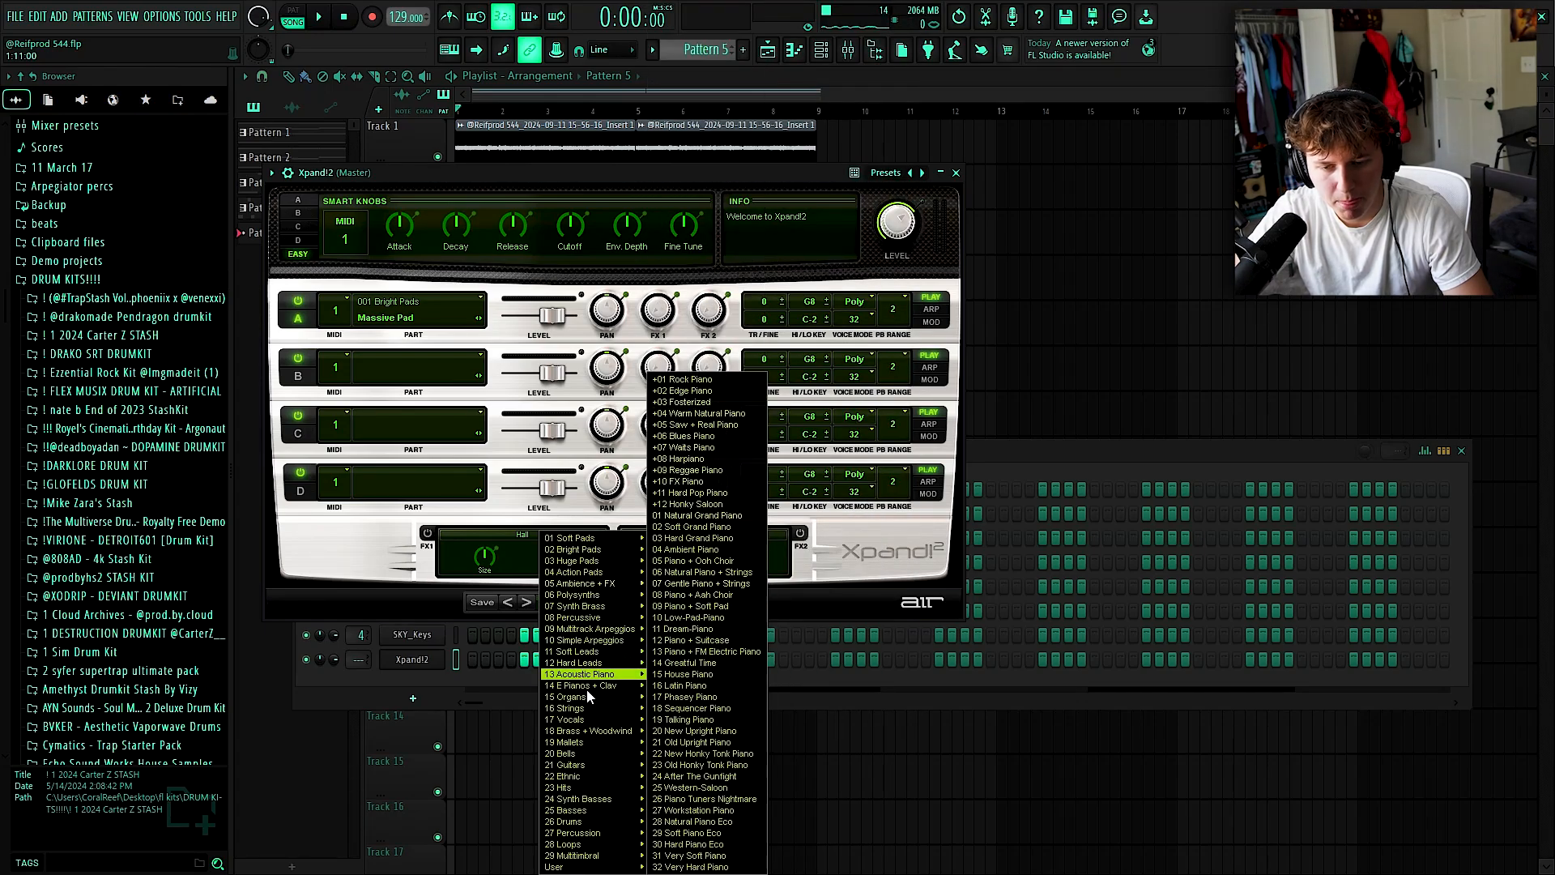
click(681, 686)
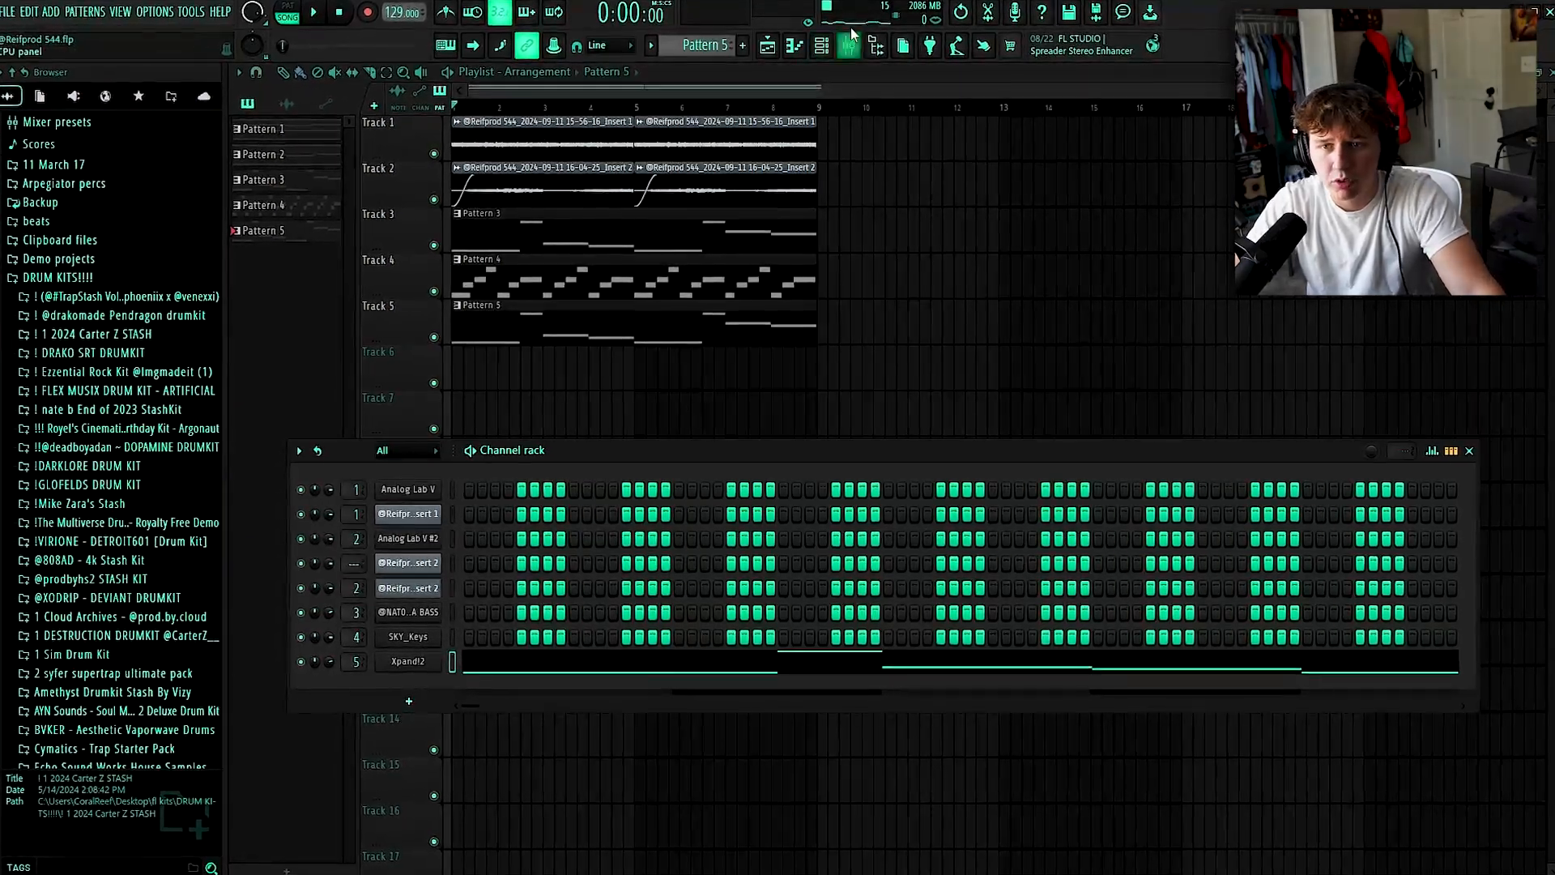
Select mixer Inserts 1 to 5 and route them to Insert 6 only.
click(849, 50)
drag(450, 387, 341, 389)
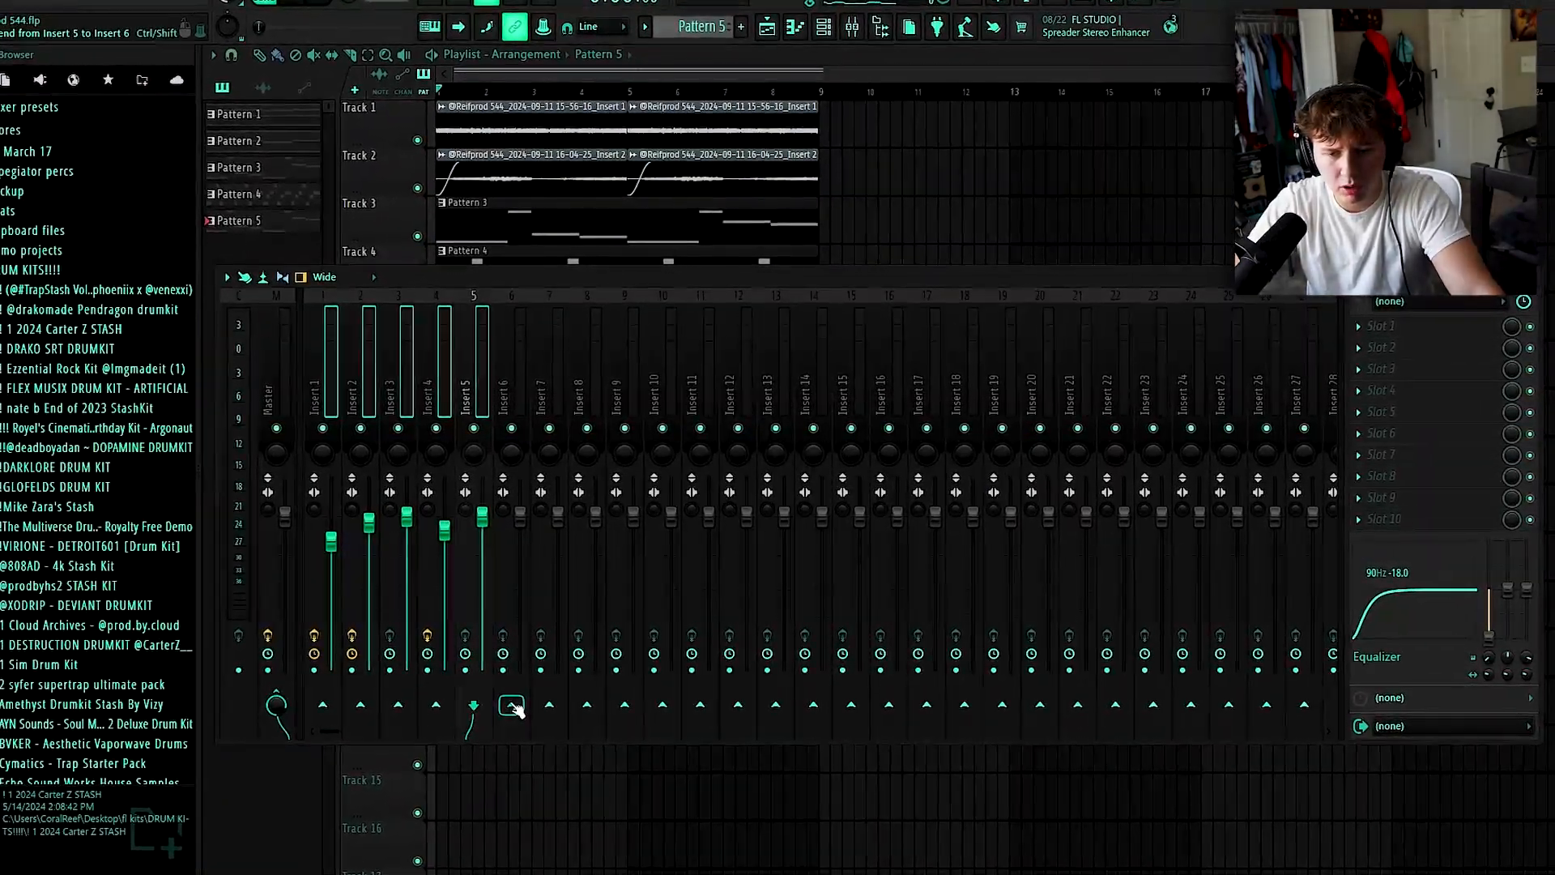
right_click(516, 699)
click(476, 398)
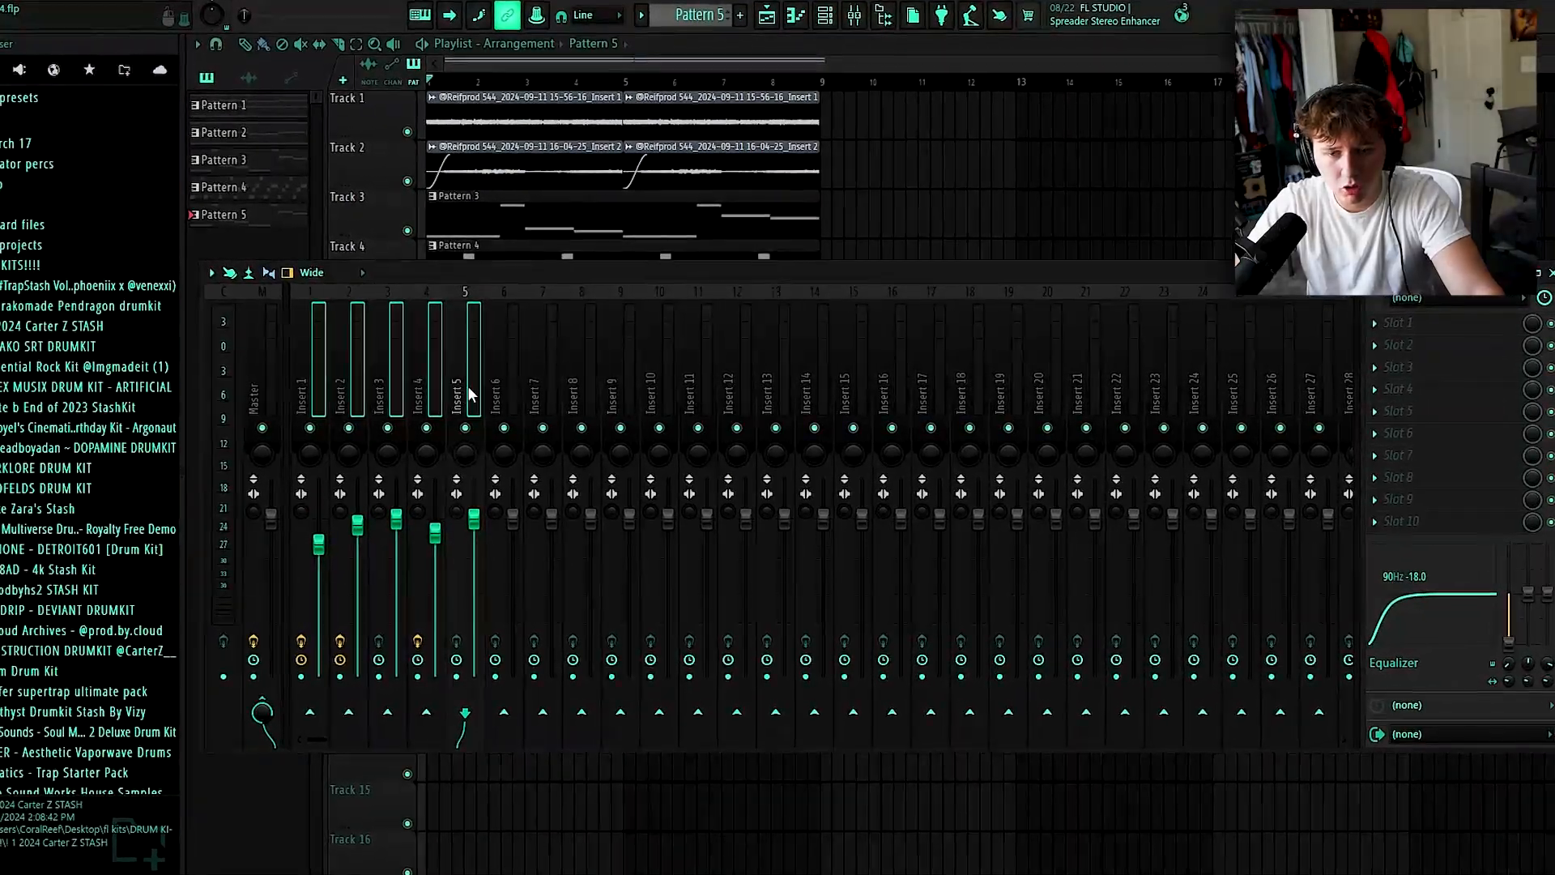
right_click(493, 725)
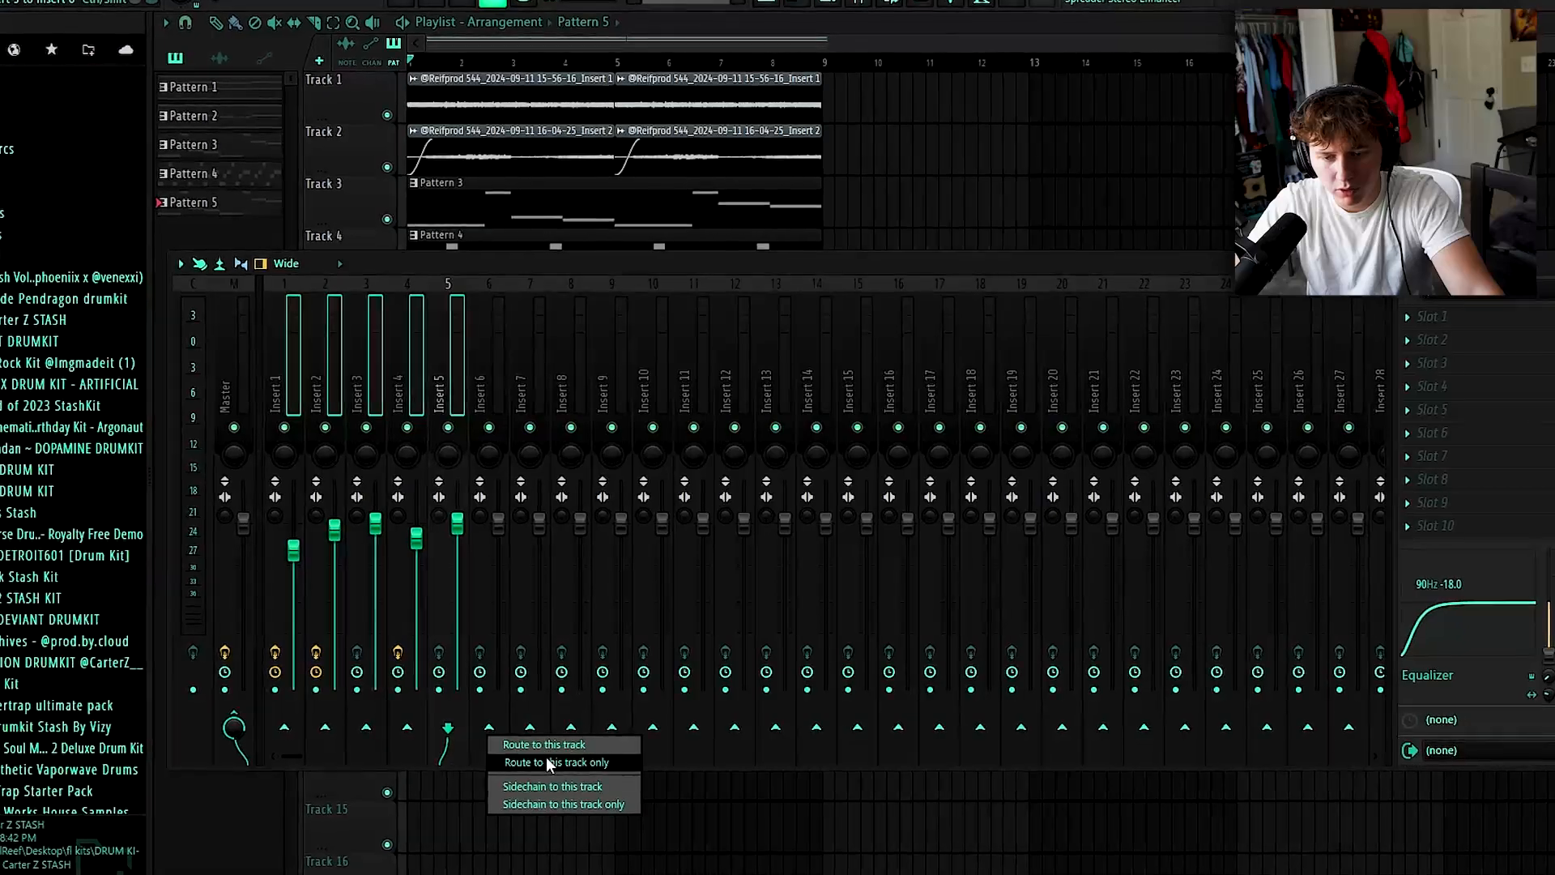
click(549, 756)
Rename mixer Insert 6 as "Melody Bus".
click(470, 347)
right_click(473, 351)
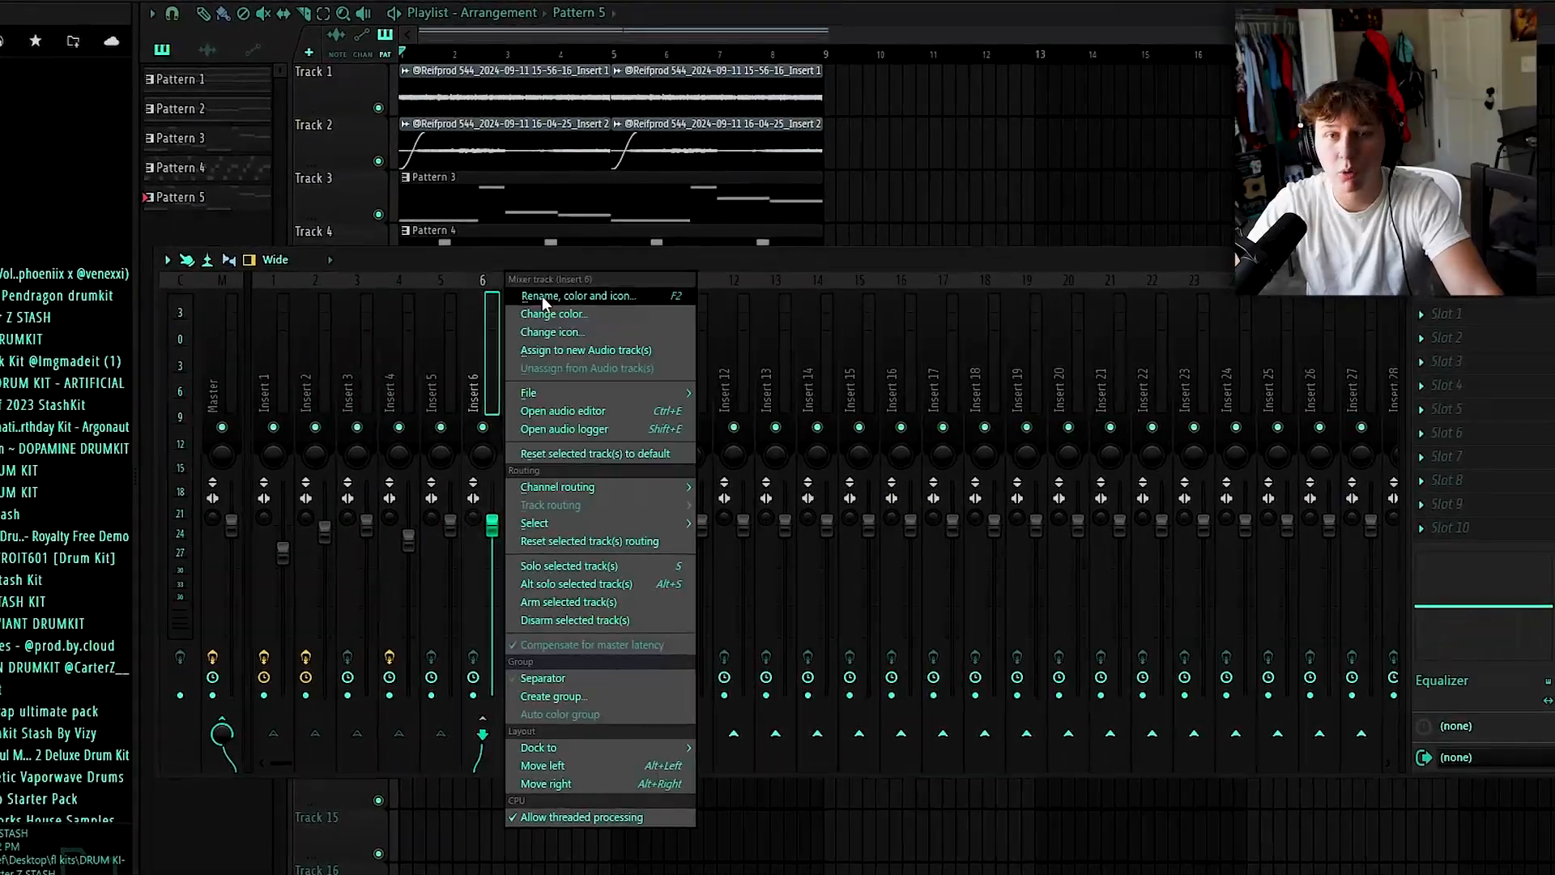
click(545, 296)
text(Melod)
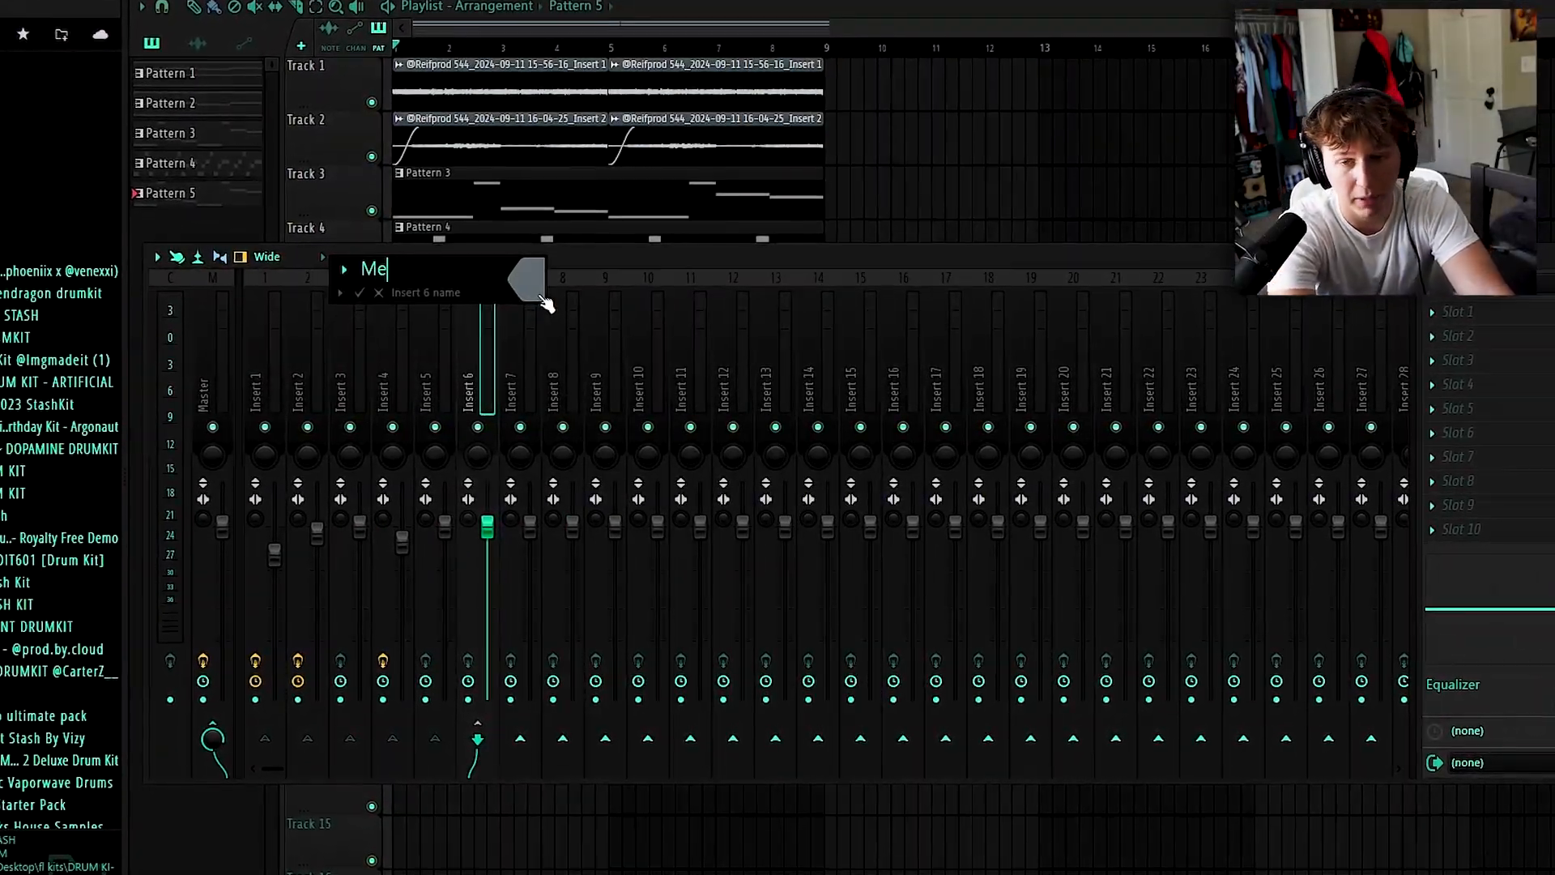
text(y Bus)
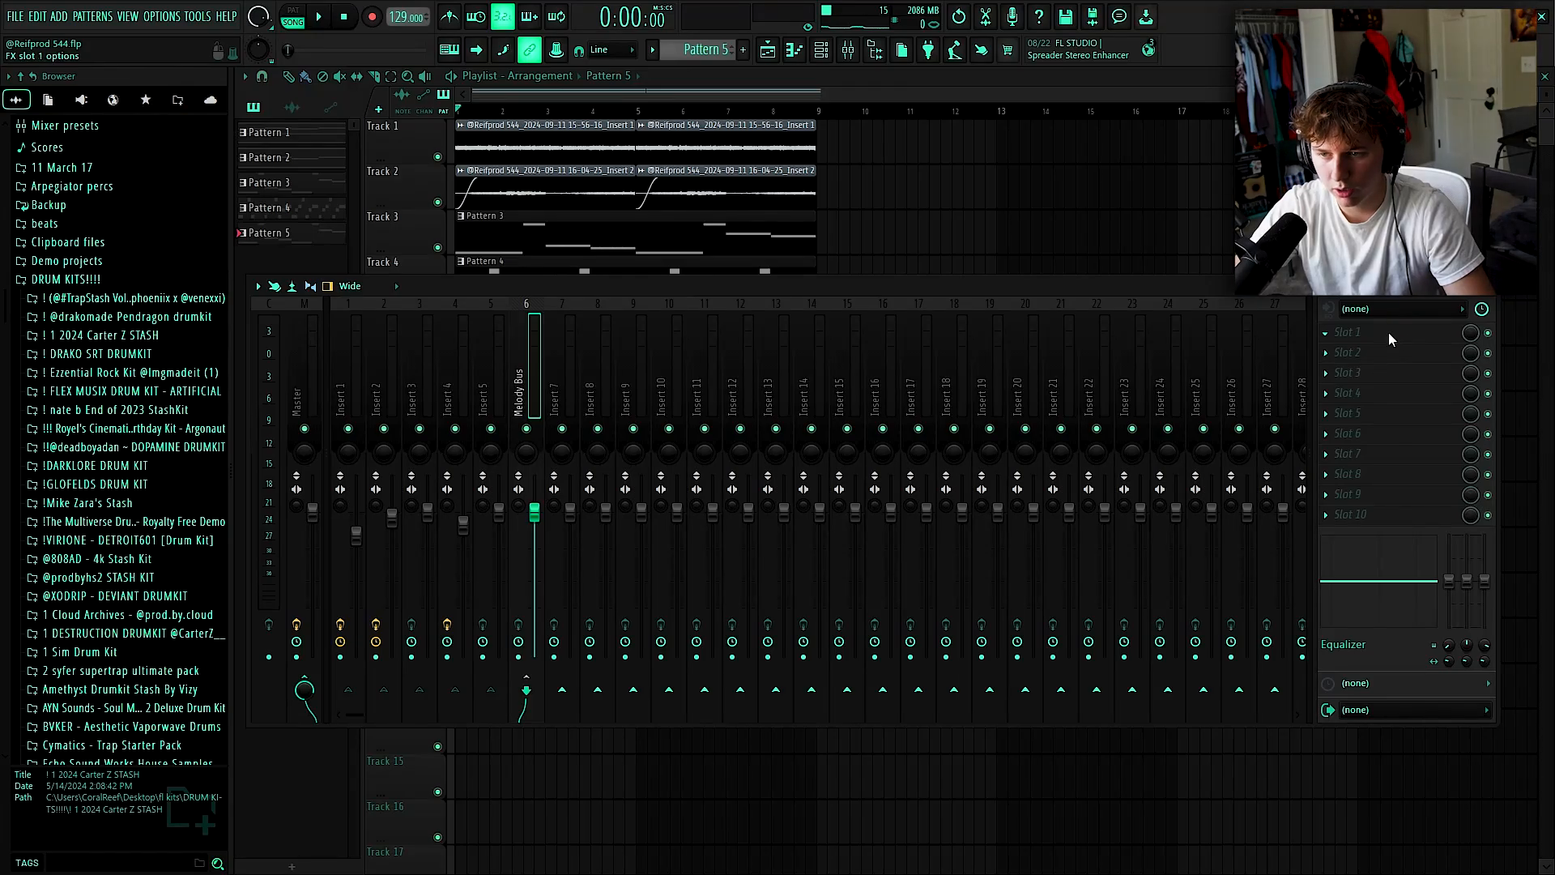
Load Fruity Parametric EQ 2 on the Melody Bus and turn band 1 into a high-pass filter at about 99 Hz.
click(1389, 332)
click(1026, 825)
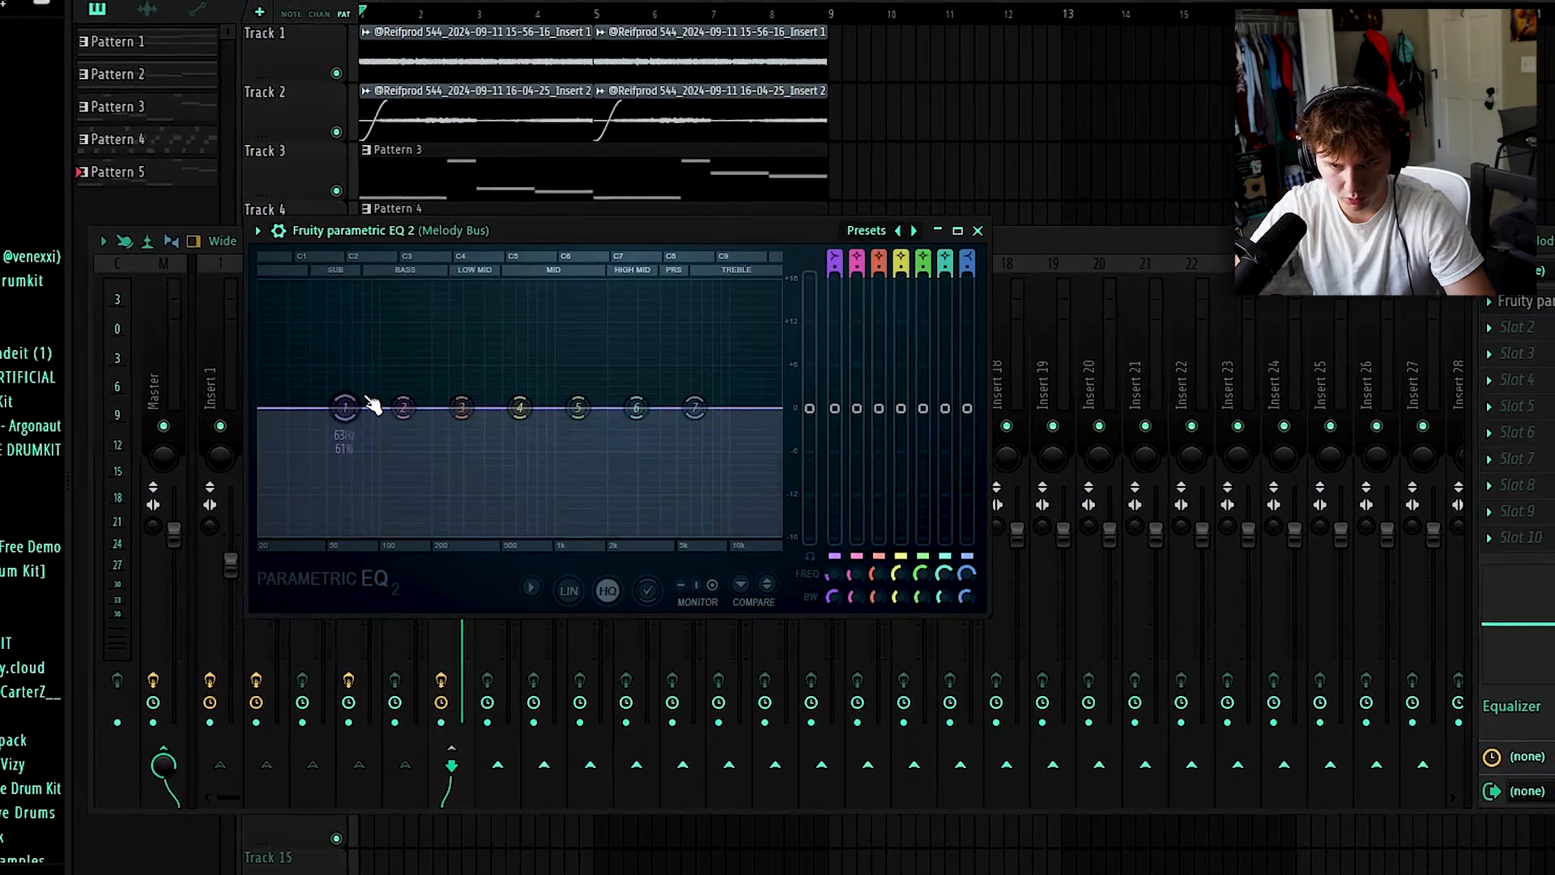
right_click(443, 412)
mouse_move(484, 458)
click(465, 521)
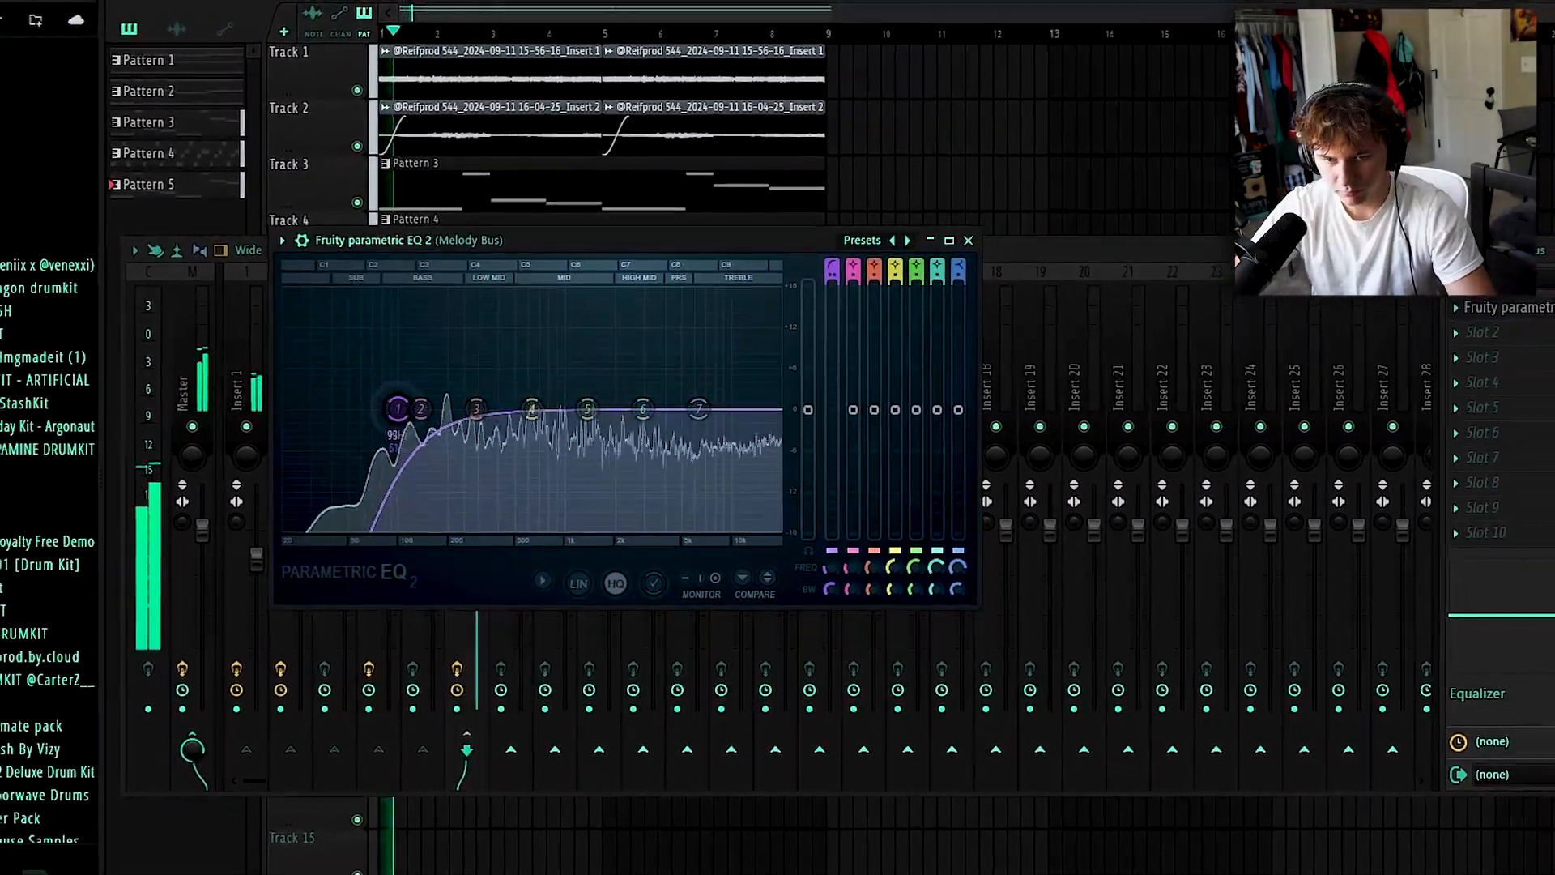
click(925, 246)
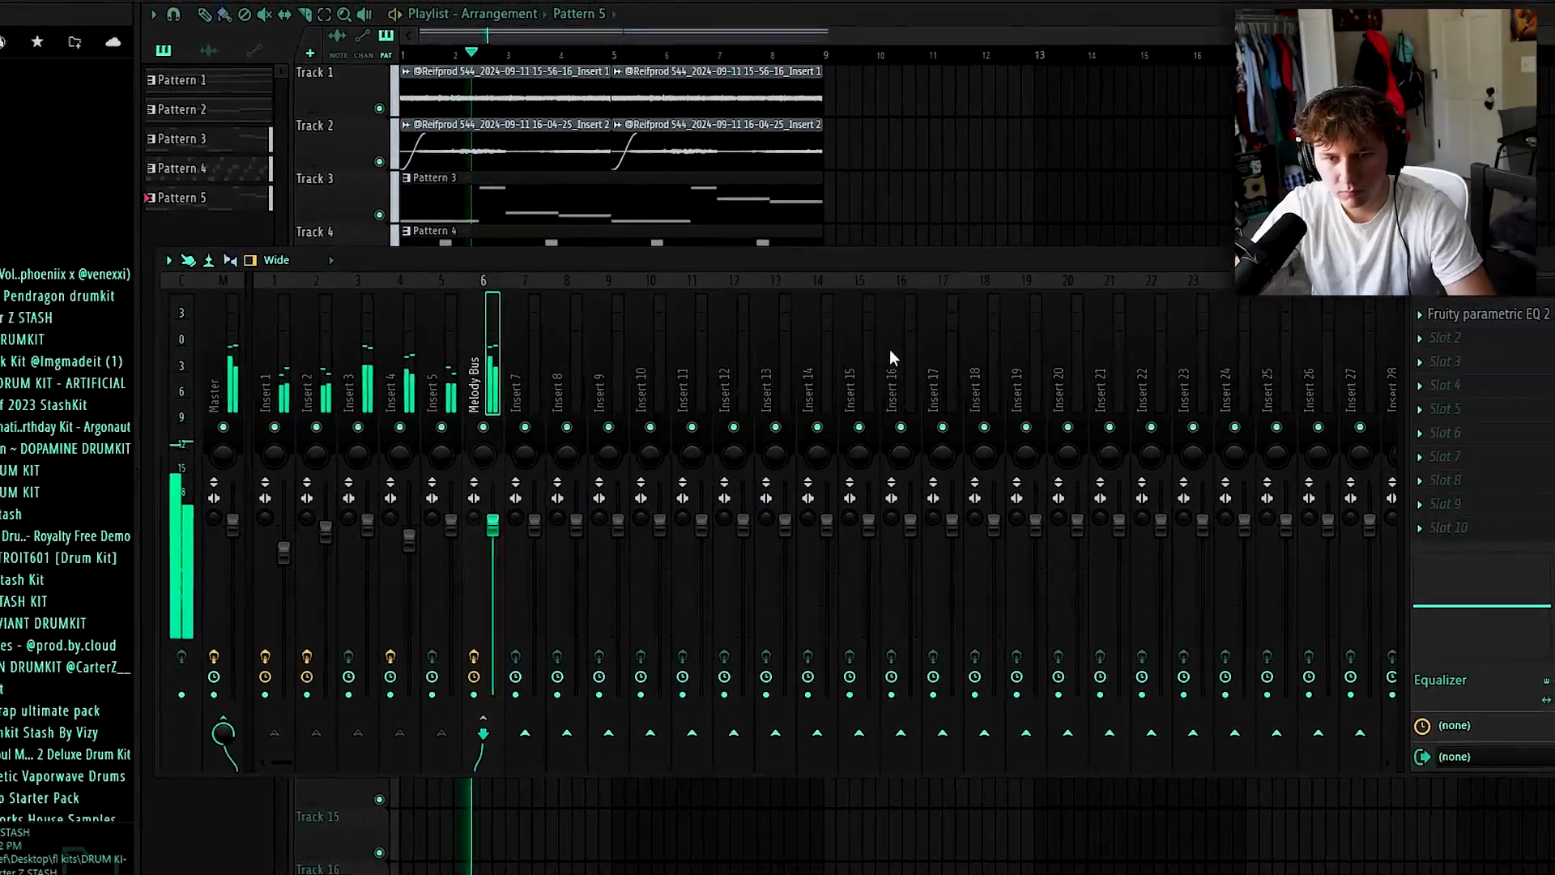
Move the Melody Bus EQ down to slot 2 and load SoundShifter Pitch Stereo in slot 1.
drag(1507, 327, 1502, 343)
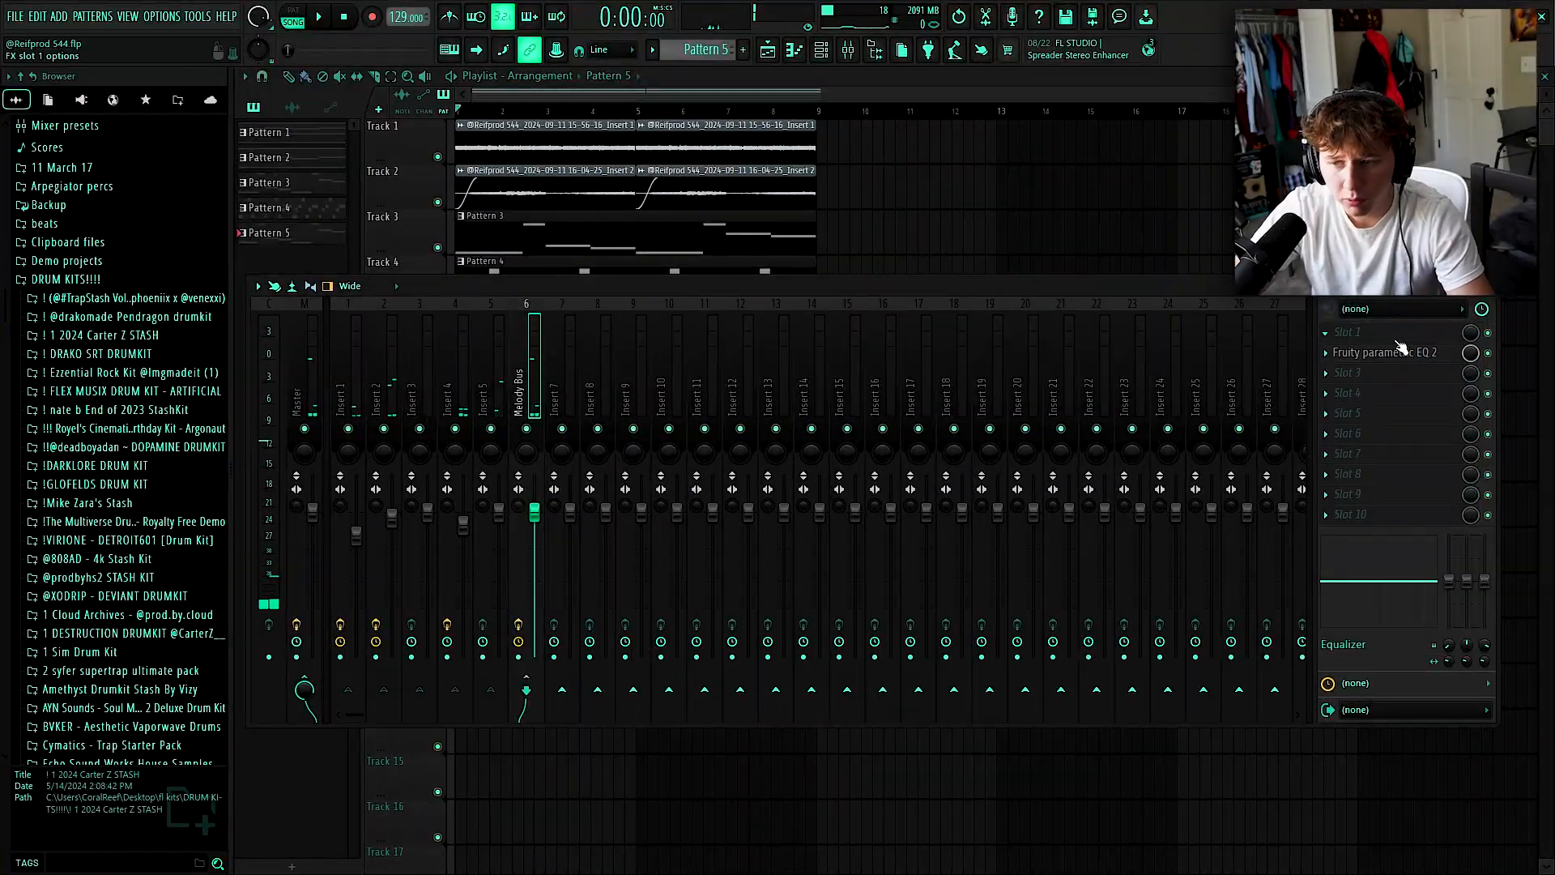
click(1393, 336)
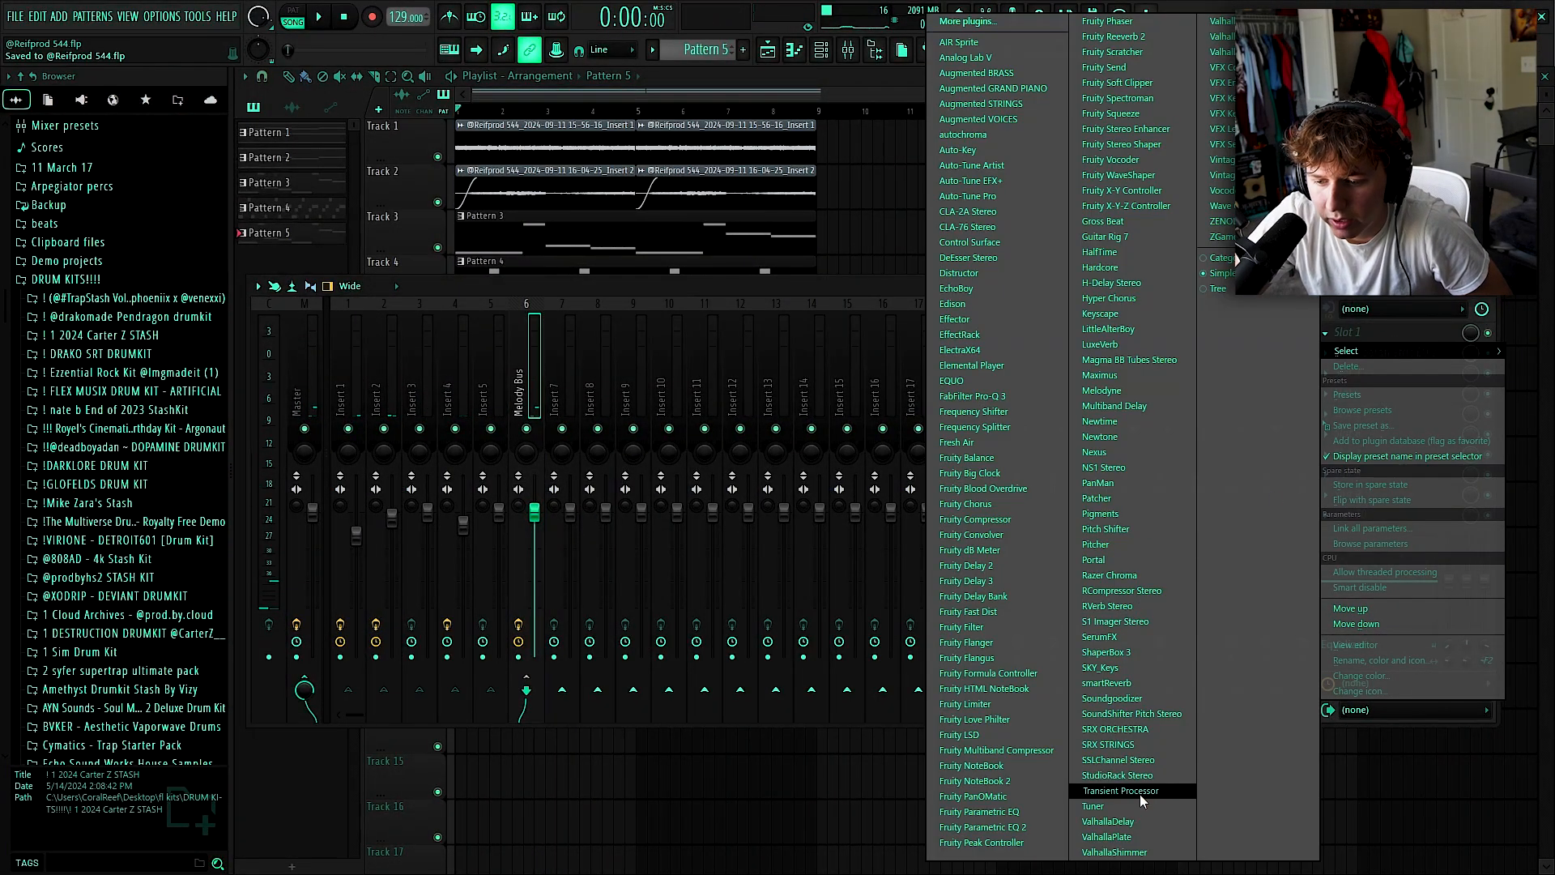
click(1147, 718)
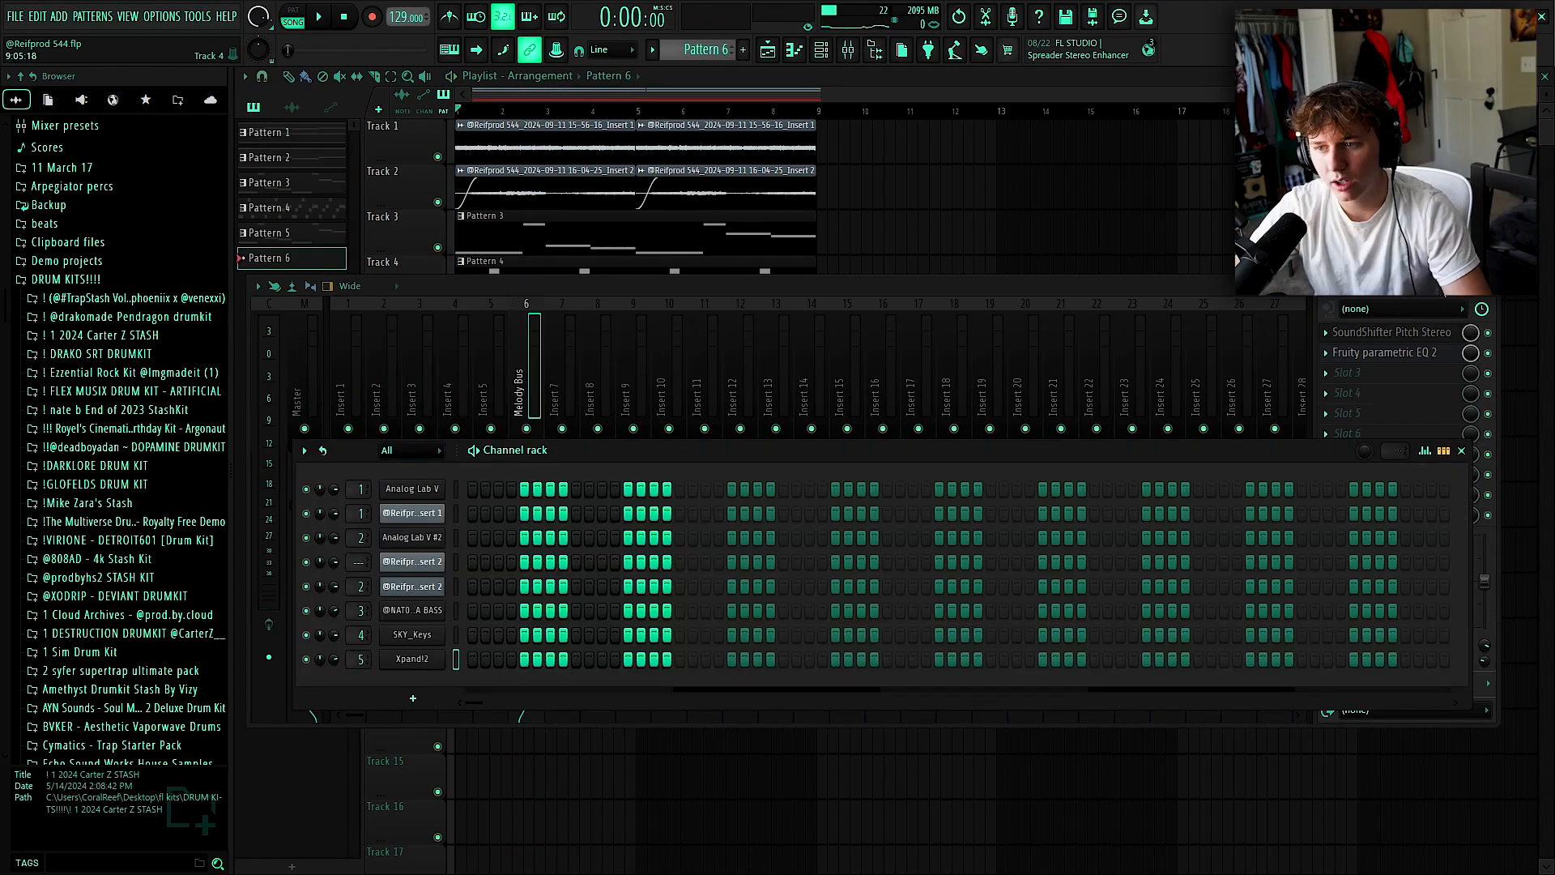
Add Blonde 808 from the Carter Z STASH kit's 808 folder as a new channel in Pattern 6 and set it to cut itself.
click(823, 50)
click(121, 335)
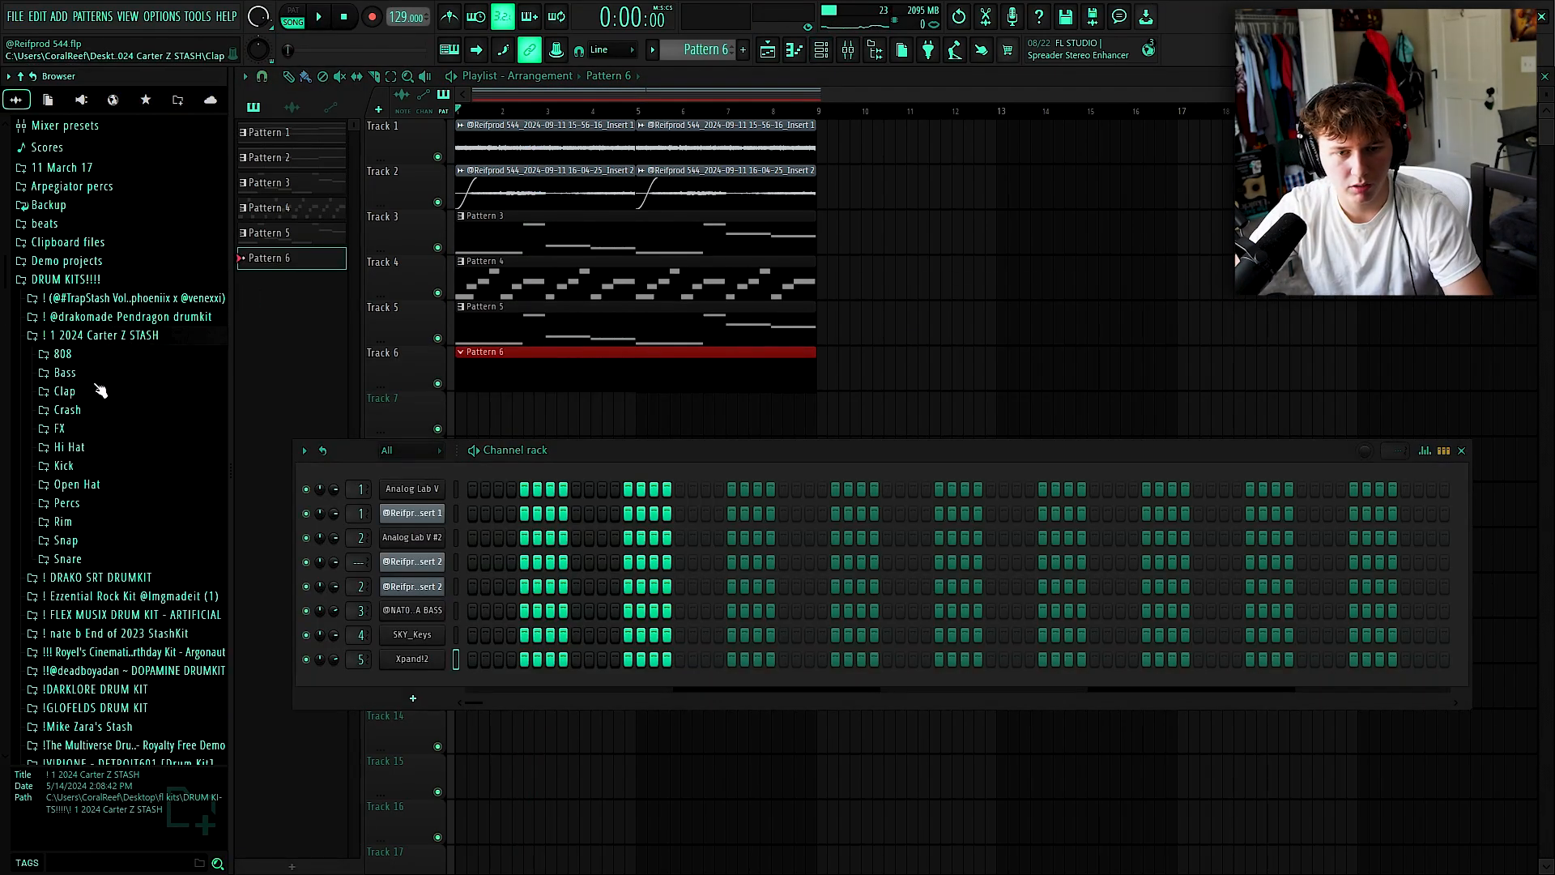
click(96, 356)
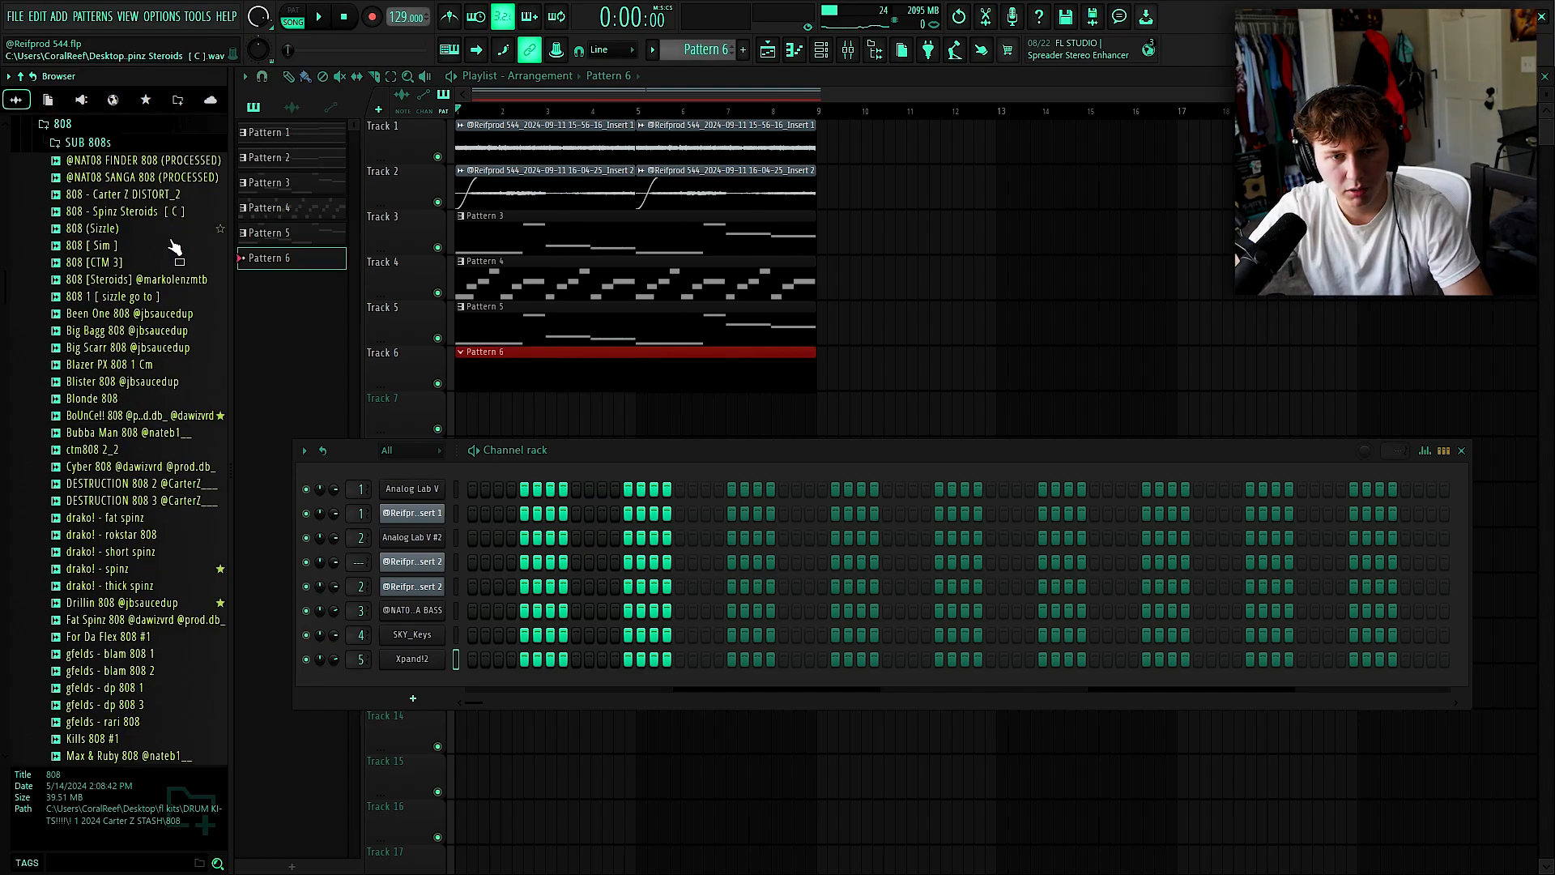
scroll(130, 422, down, 2)
click(143, 468)
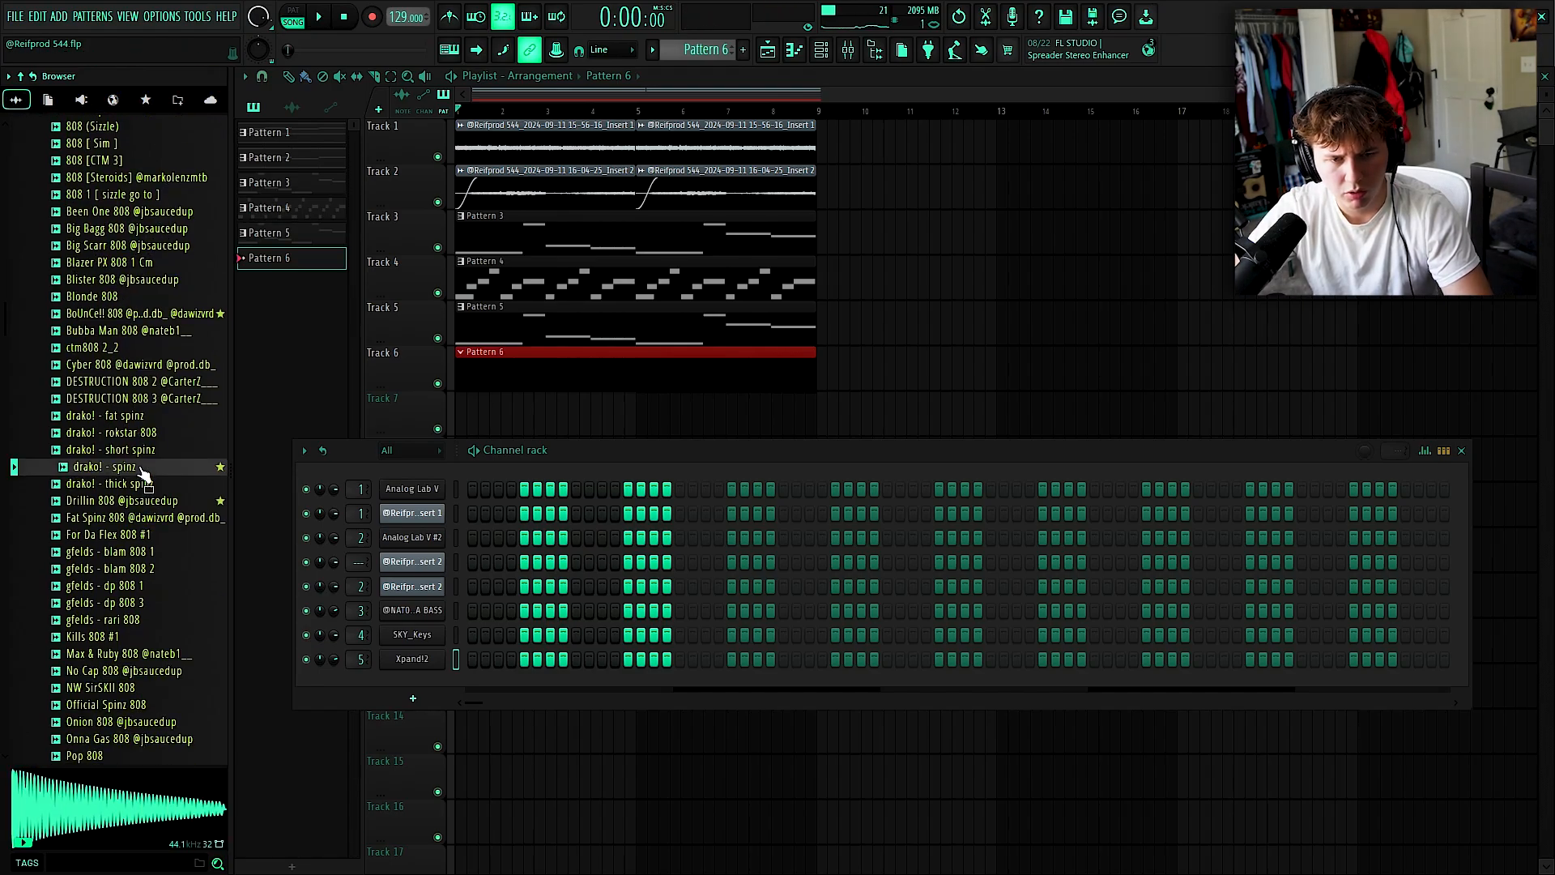
click(139, 299)
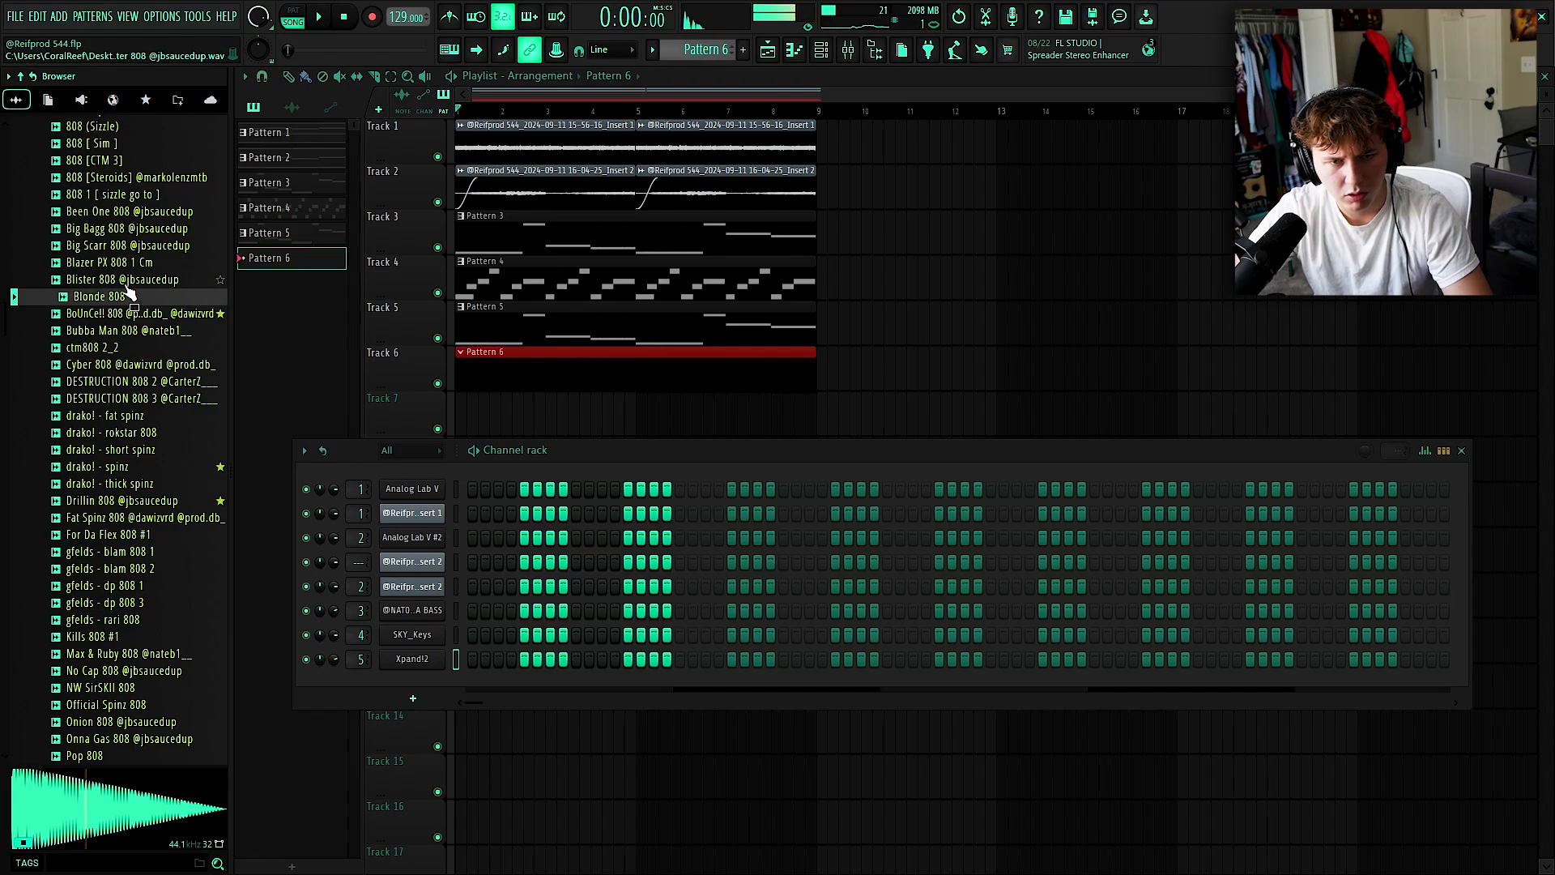
drag(408, 684, 410, 686)
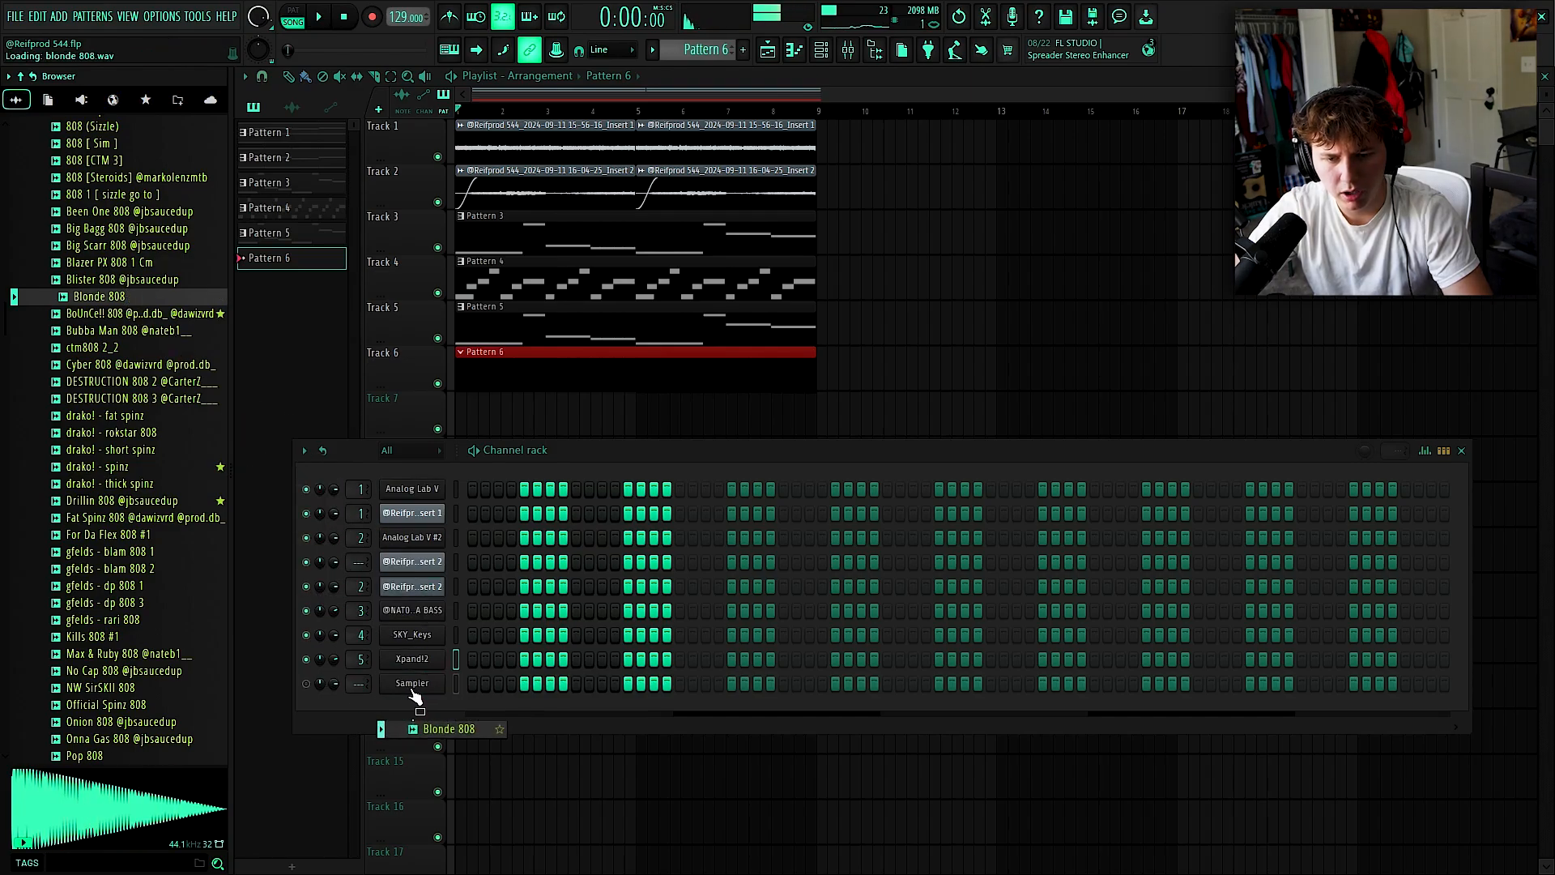
right_click(449, 684)
click(494, 749)
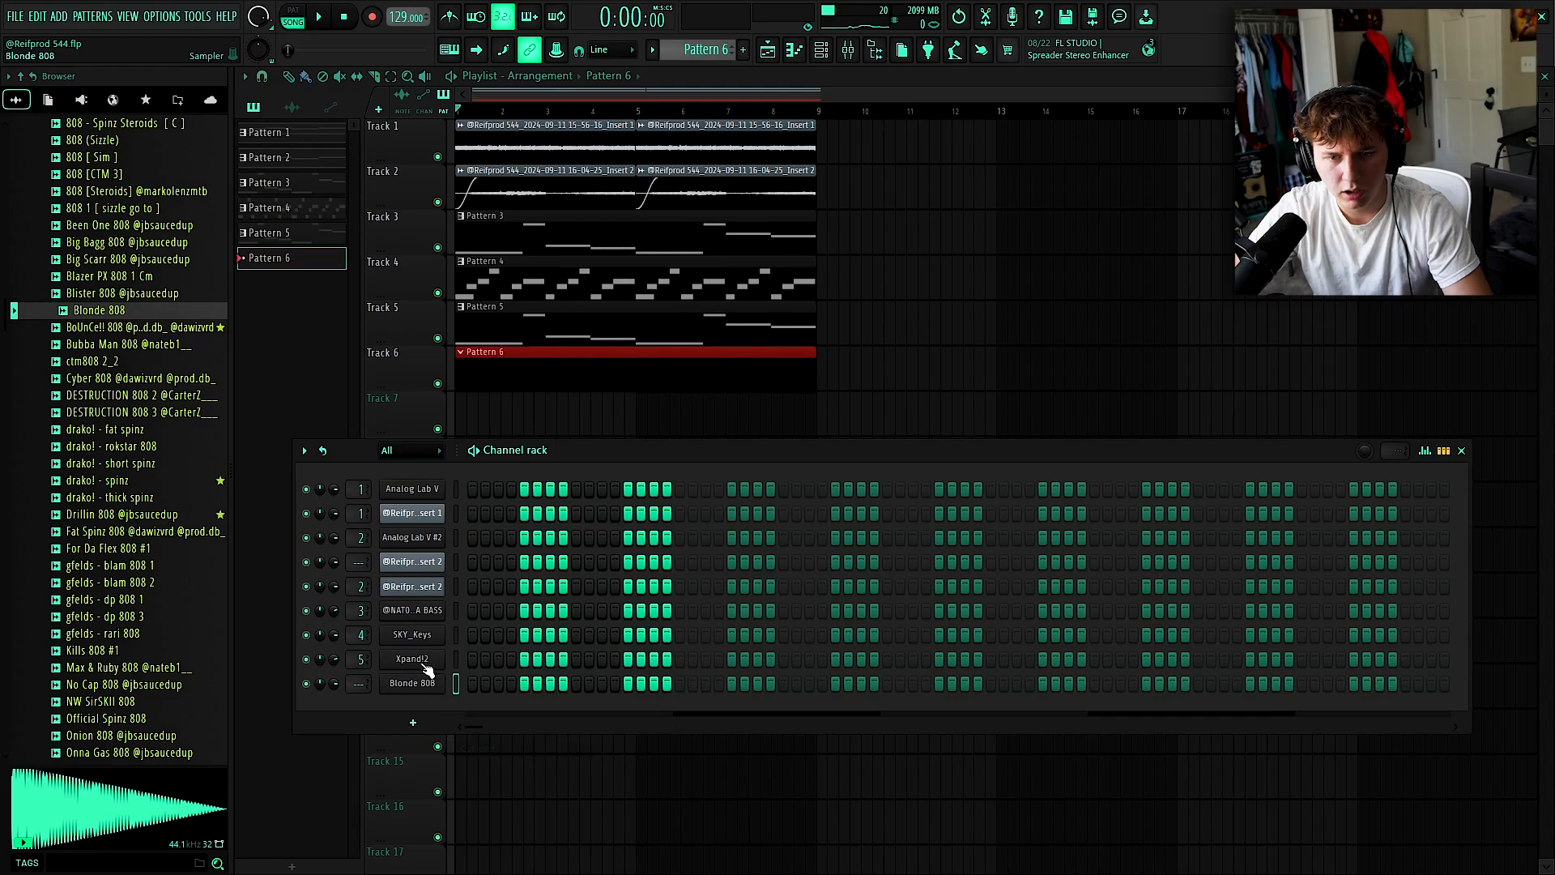
Copy the Xpand!2 notes from Pattern 5 and paste them into the Blonde 808 channel in Pattern 6.
click(580, 319)
click(821, 49)
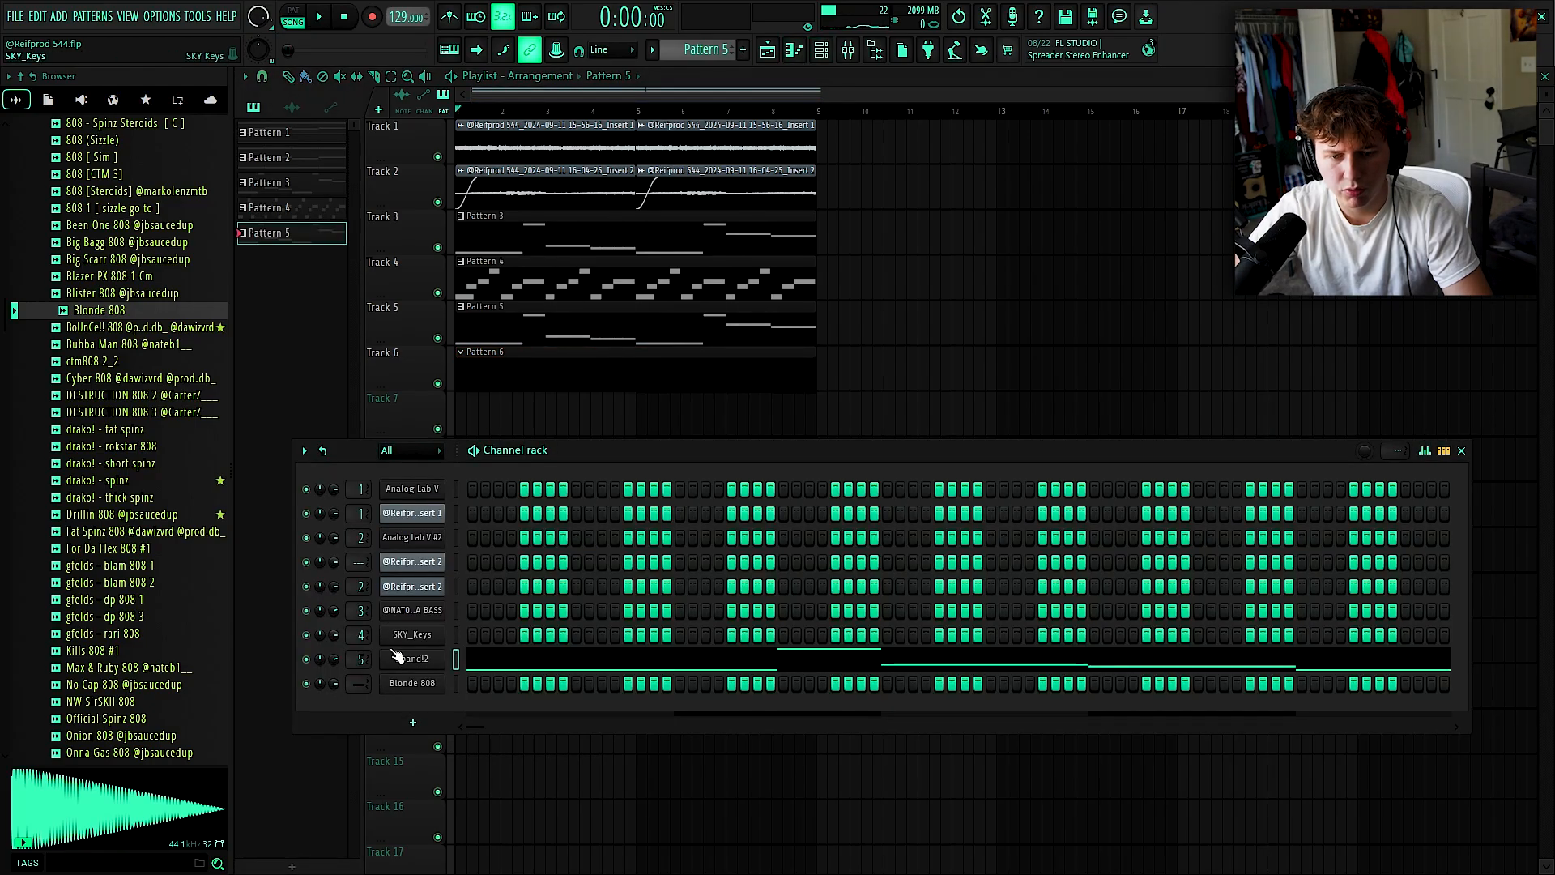
right_click(445, 658)
click(664, 660)
click(614, 347)
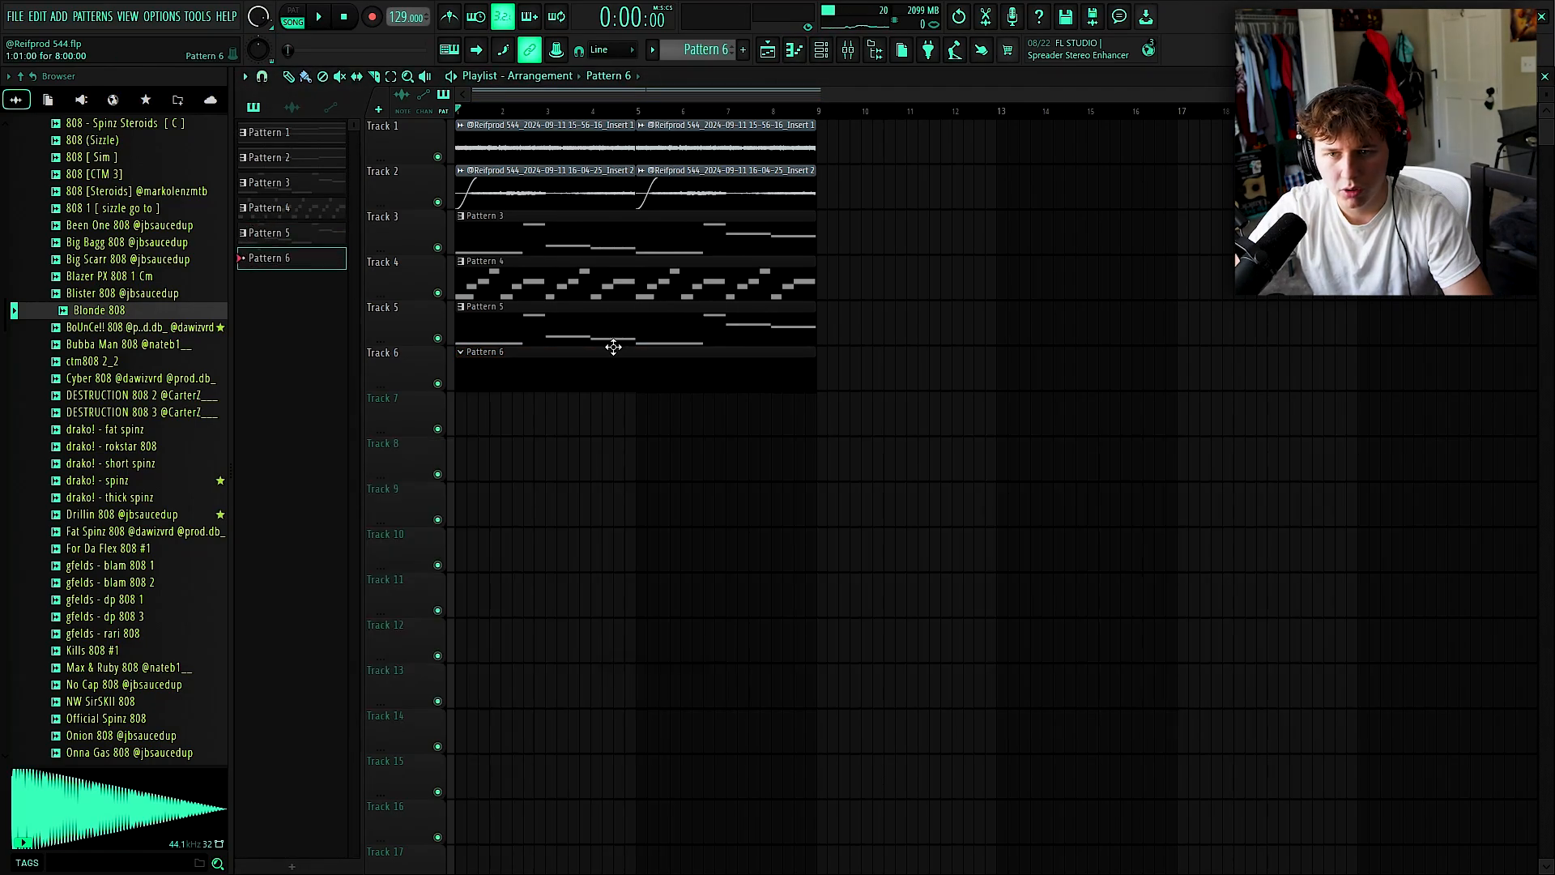
click(822, 49)
right_click(429, 687)
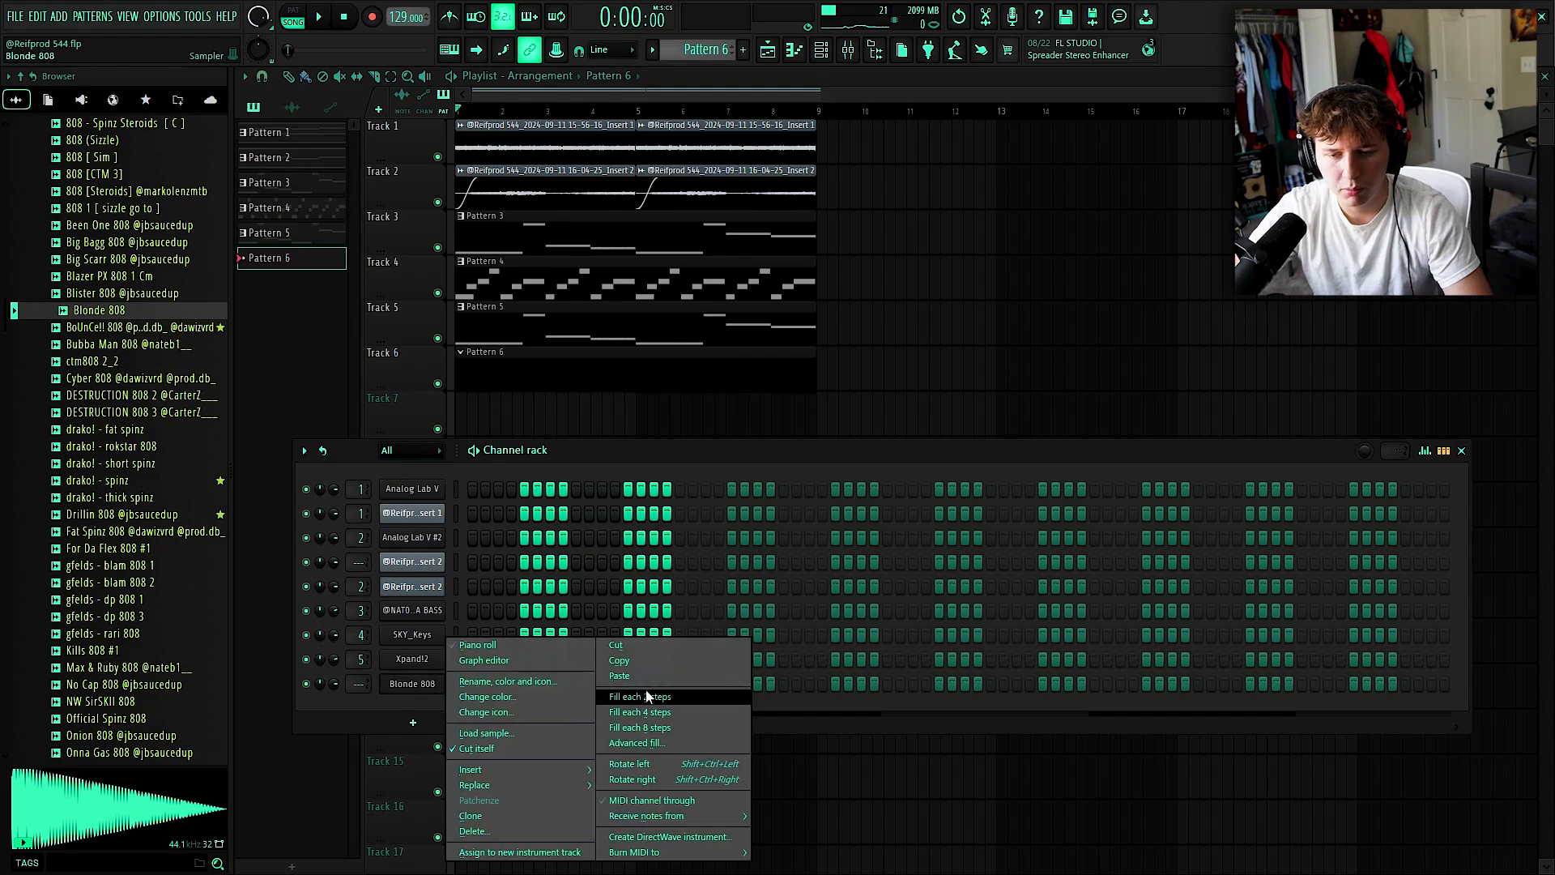
click(645, 676)
Transpose all Blonde 808 notes up two octaves and down two semitones, and play them back.
click(844, 684)
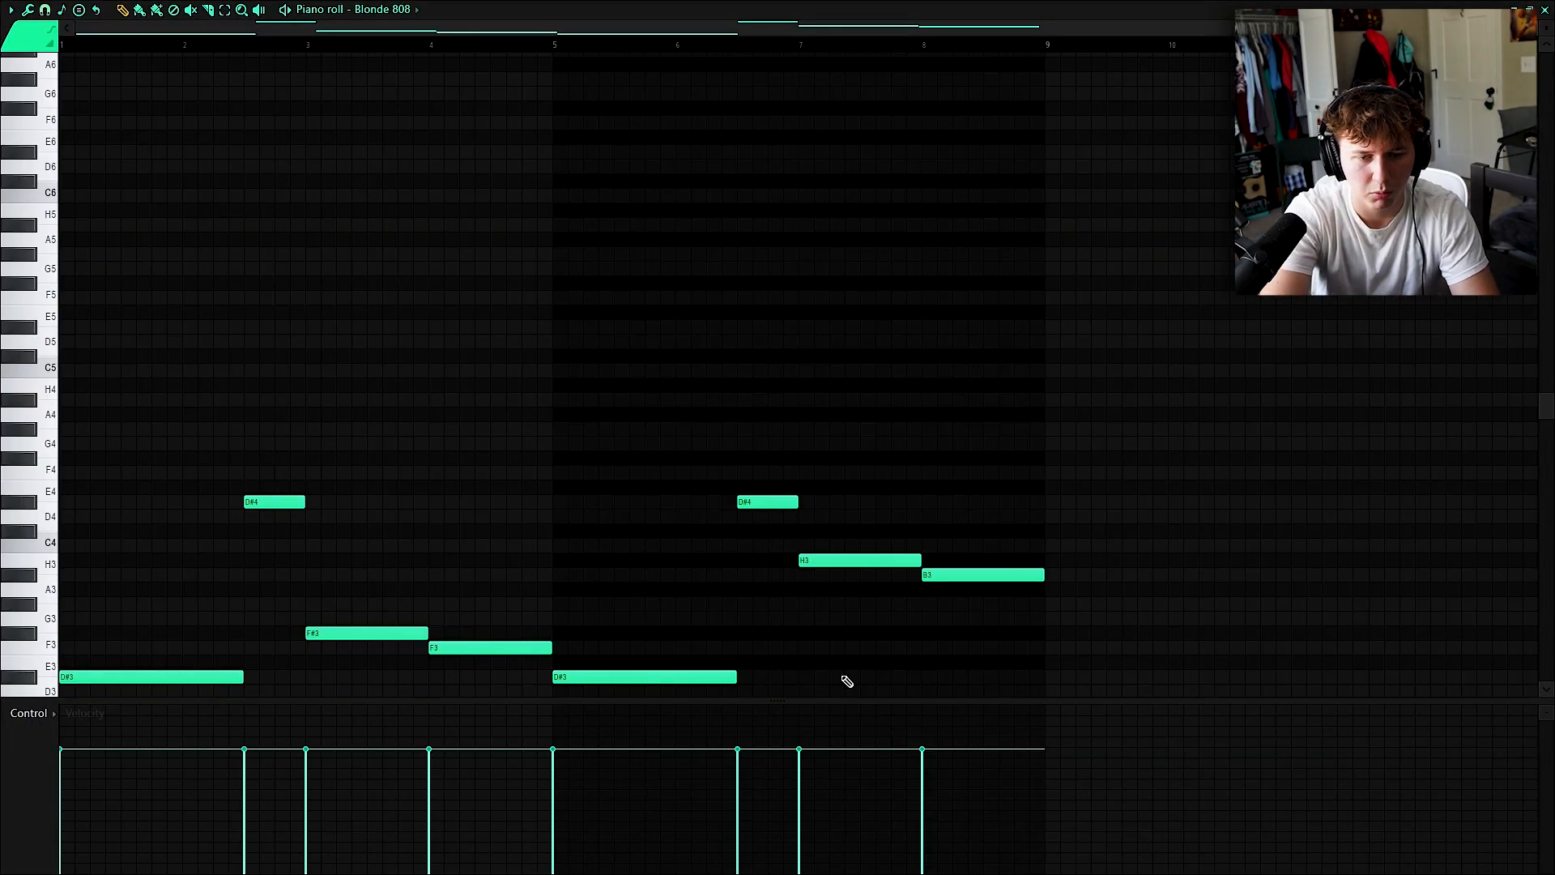
key(ctrl+Up)
key(ctrl+Up)
key(Down)
key(Down)
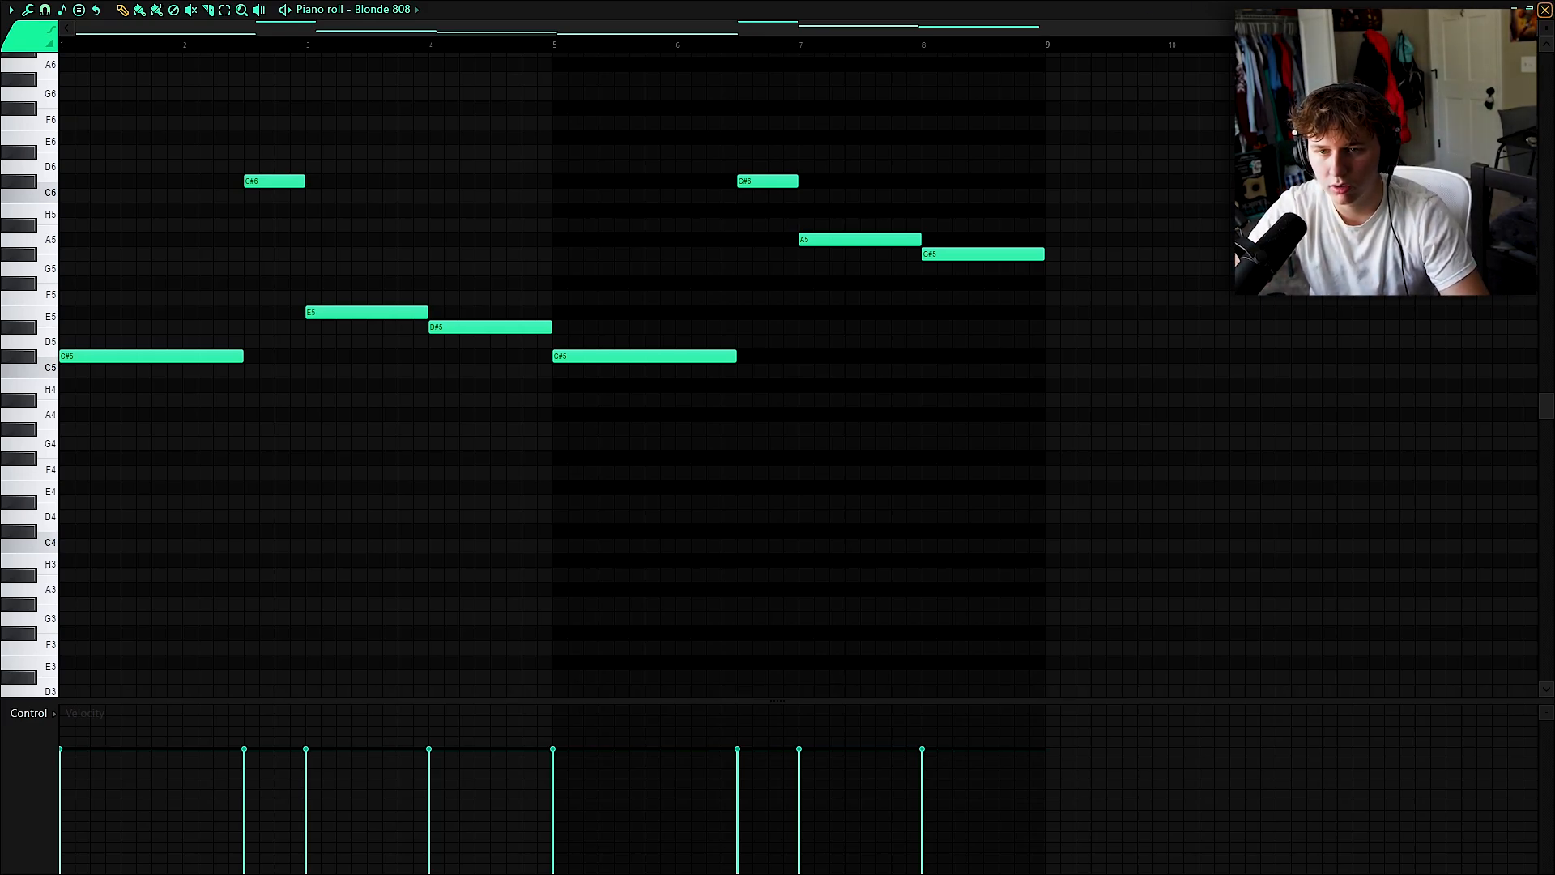
key(space)
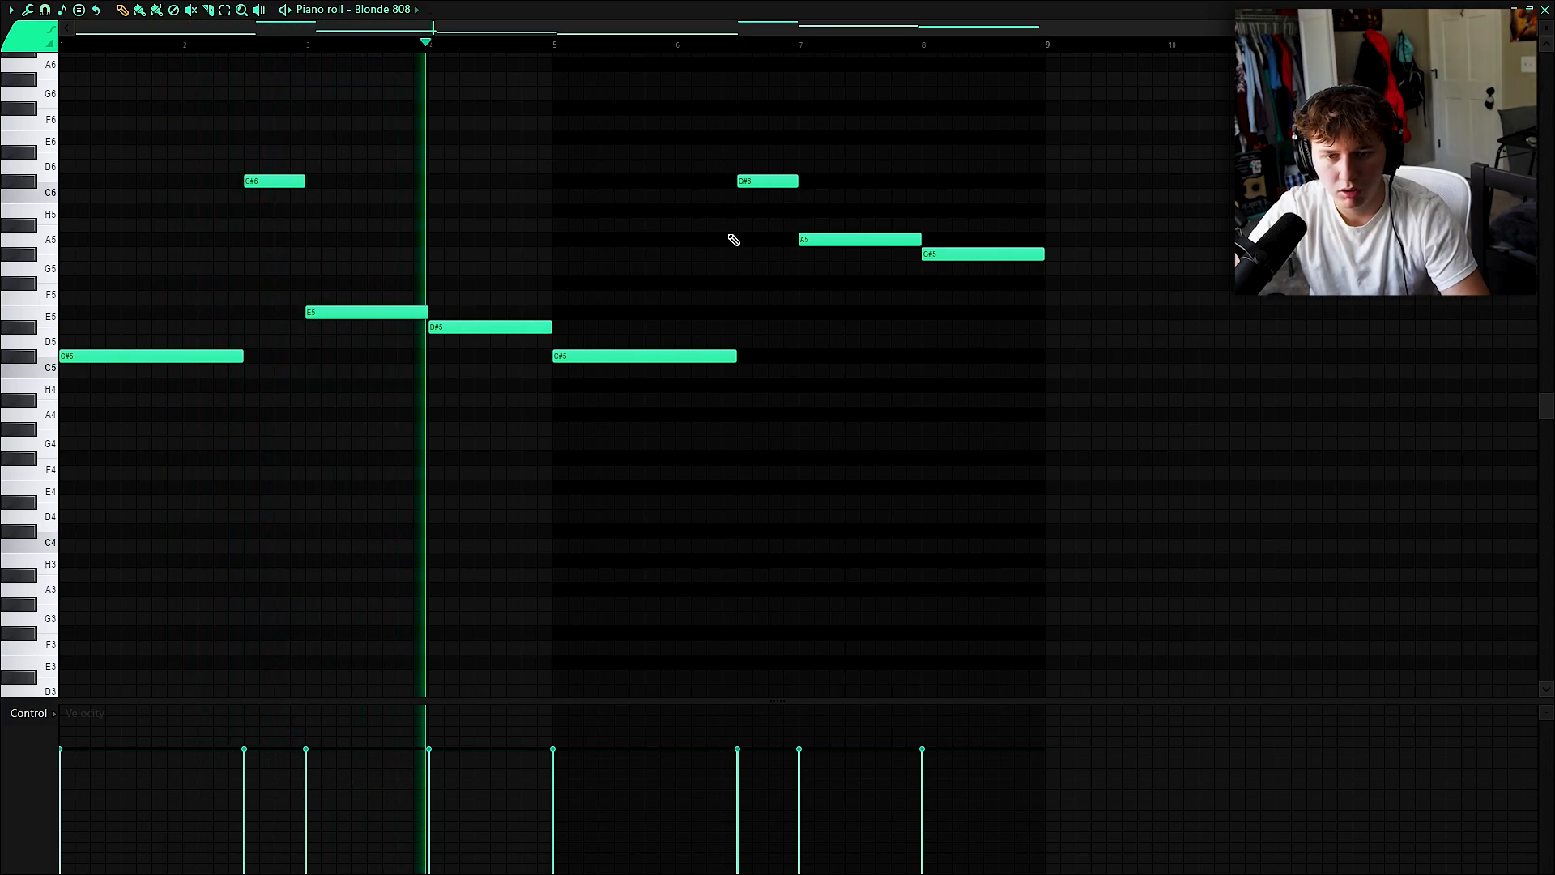
click(1544, 10)
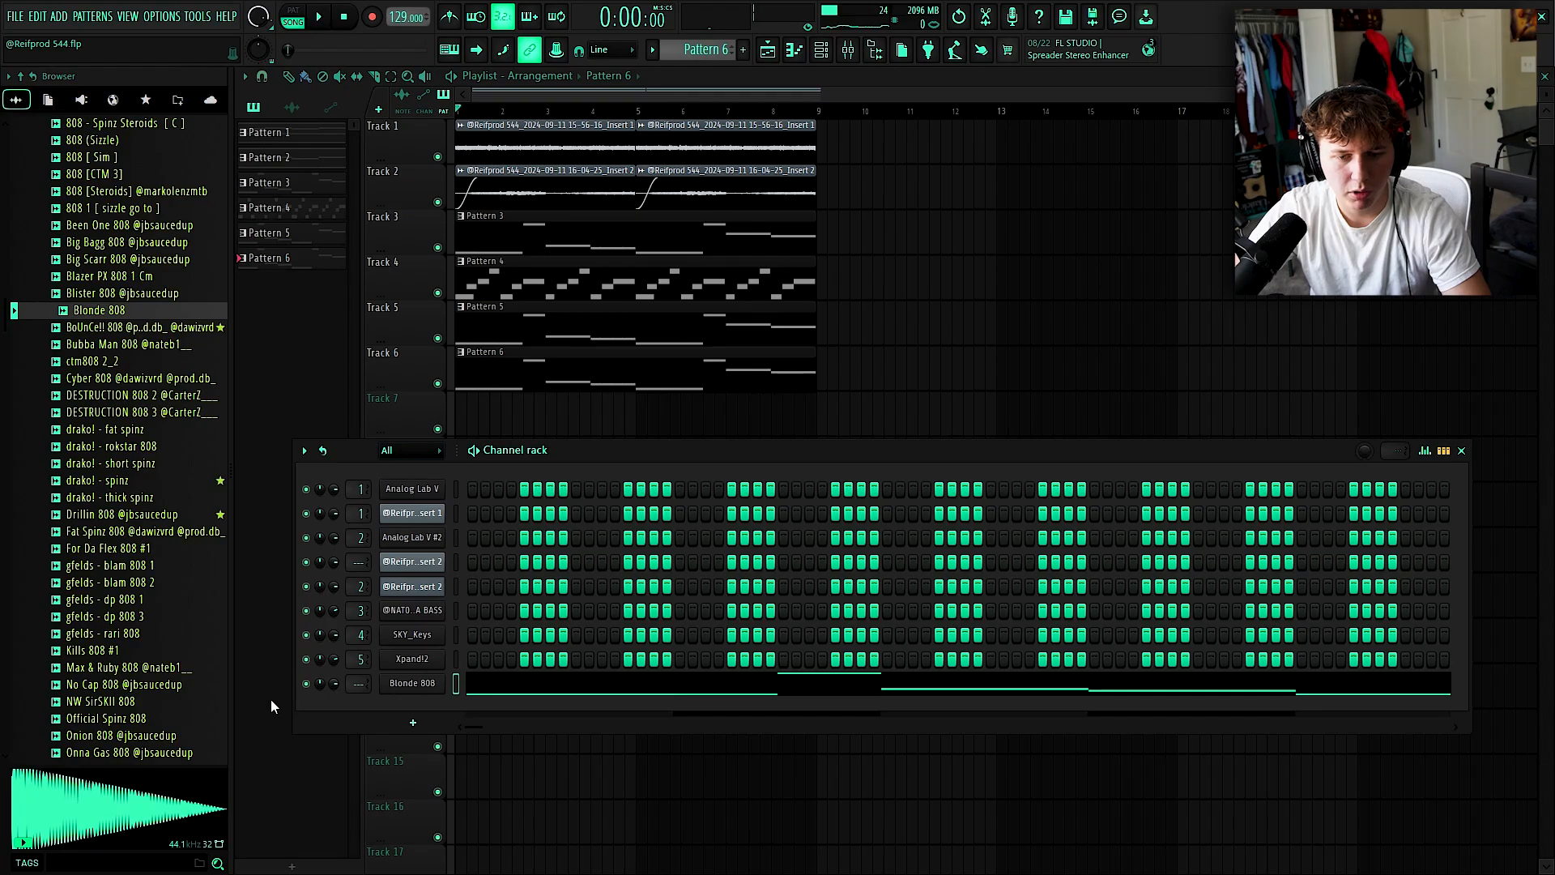
Add a hi-hat sample from the Carter Z STASH kit's Hi Hat folder as a new channel in Pattern 6.
scroll(130, 491, up, 6)
click(126, 445)
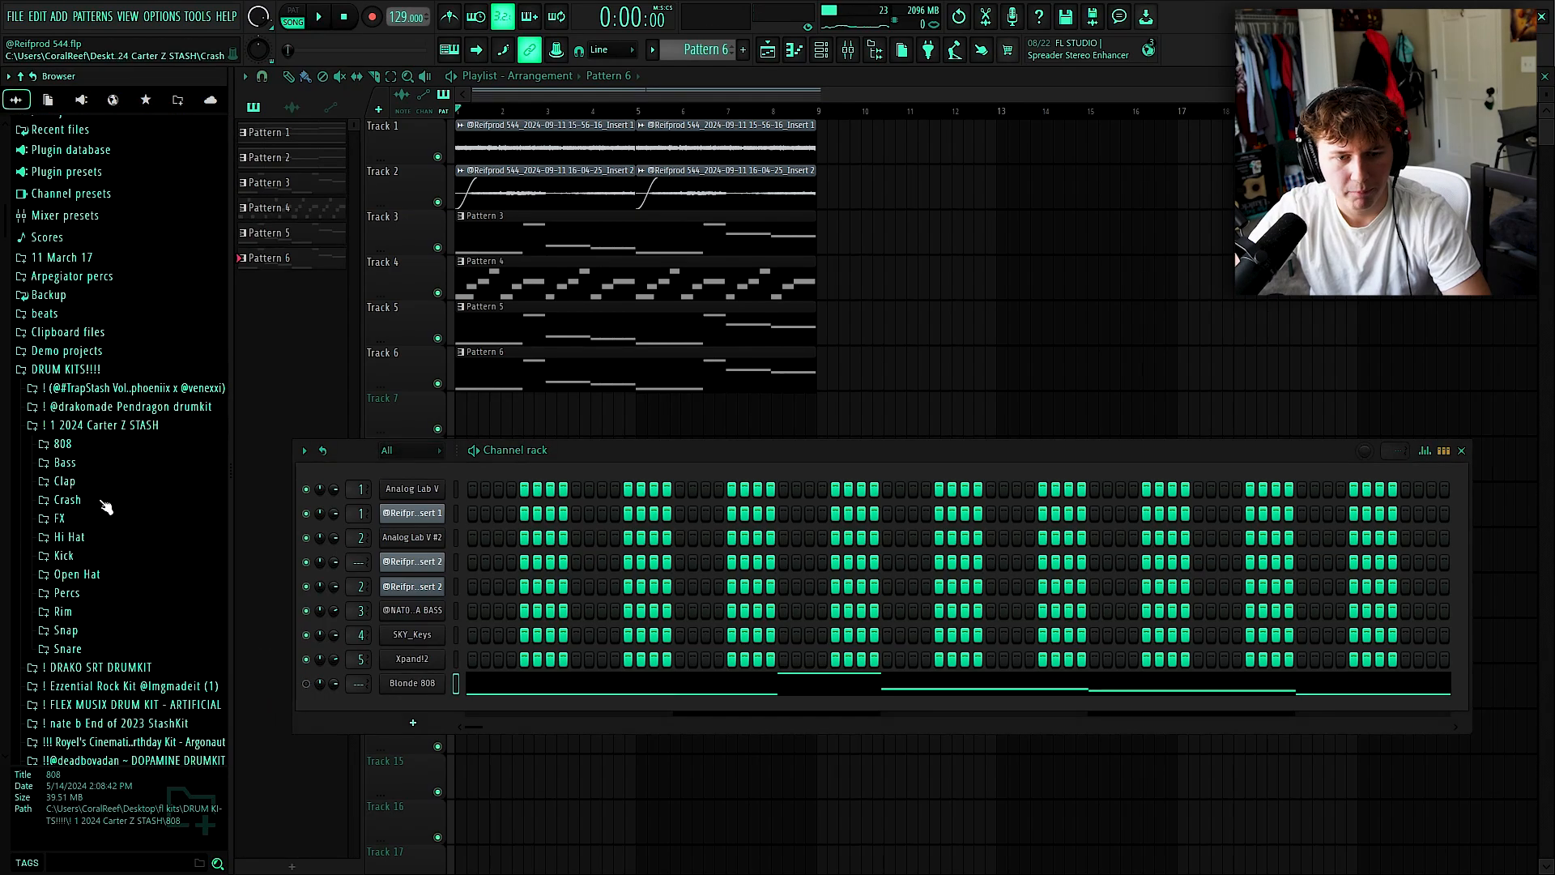
click(79, 538)
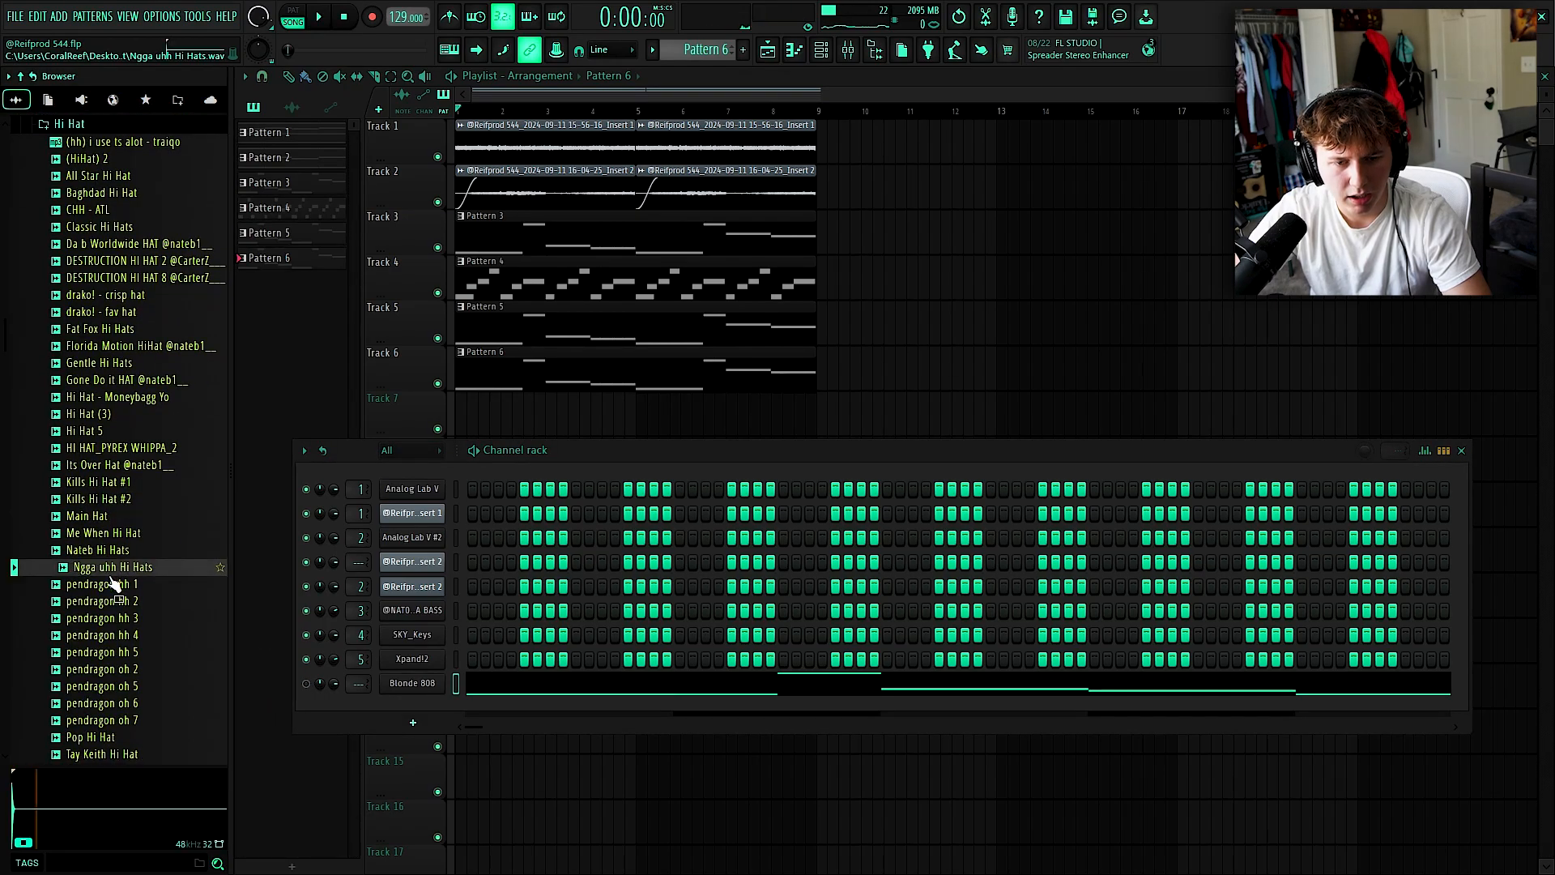
drag(442, 718, 429, 713)
Add FoxWood Snare from the kit's Snare folder as a new channel.
scroll(129, 502, up, 8)
click(128, 532)
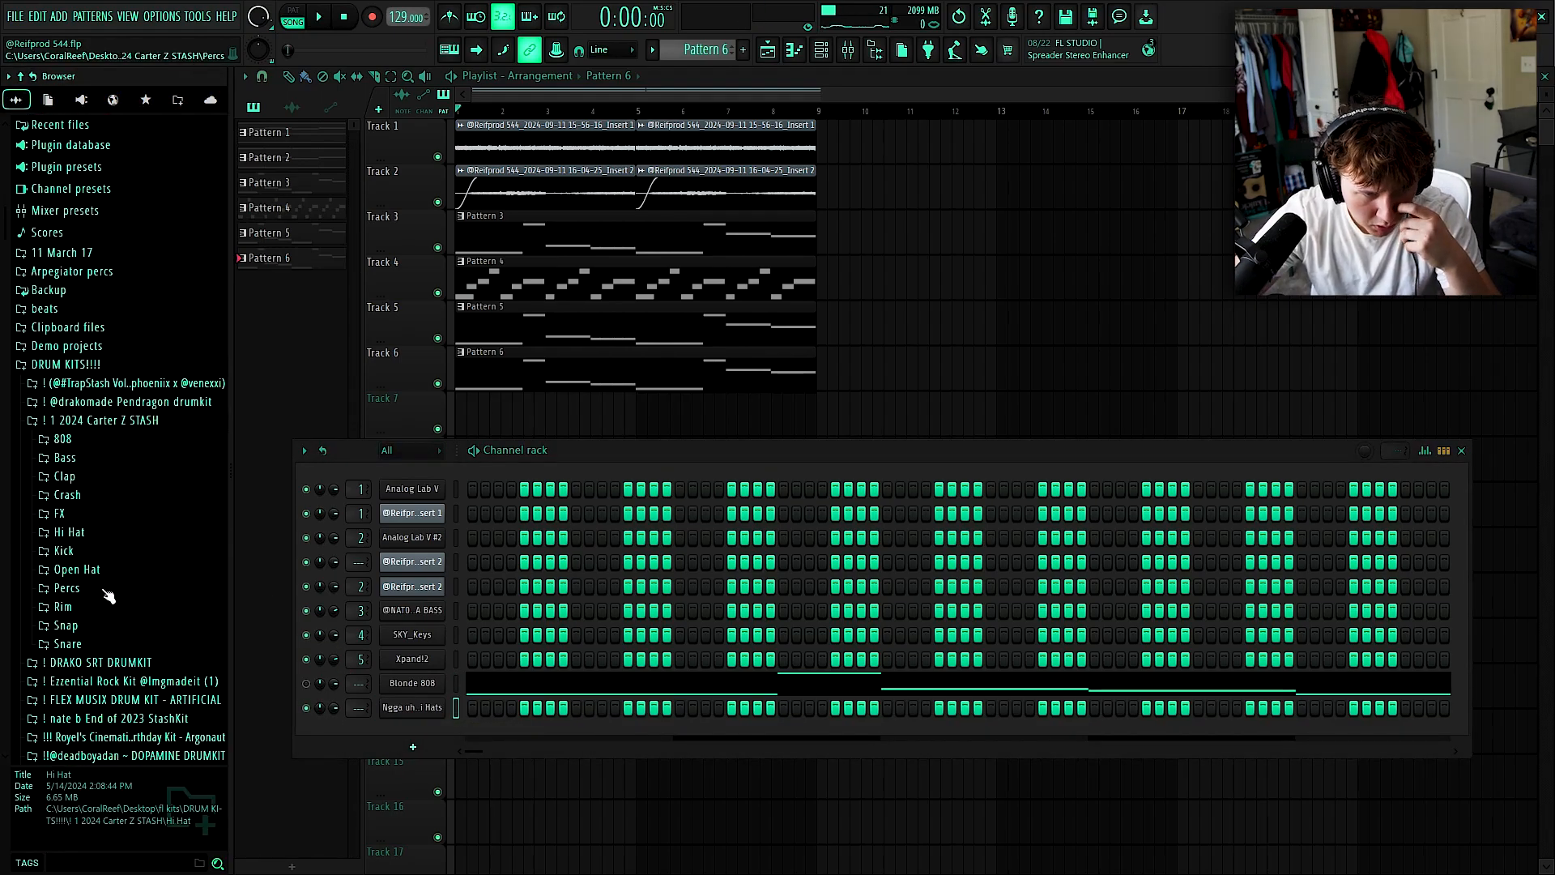
click(103, 648)
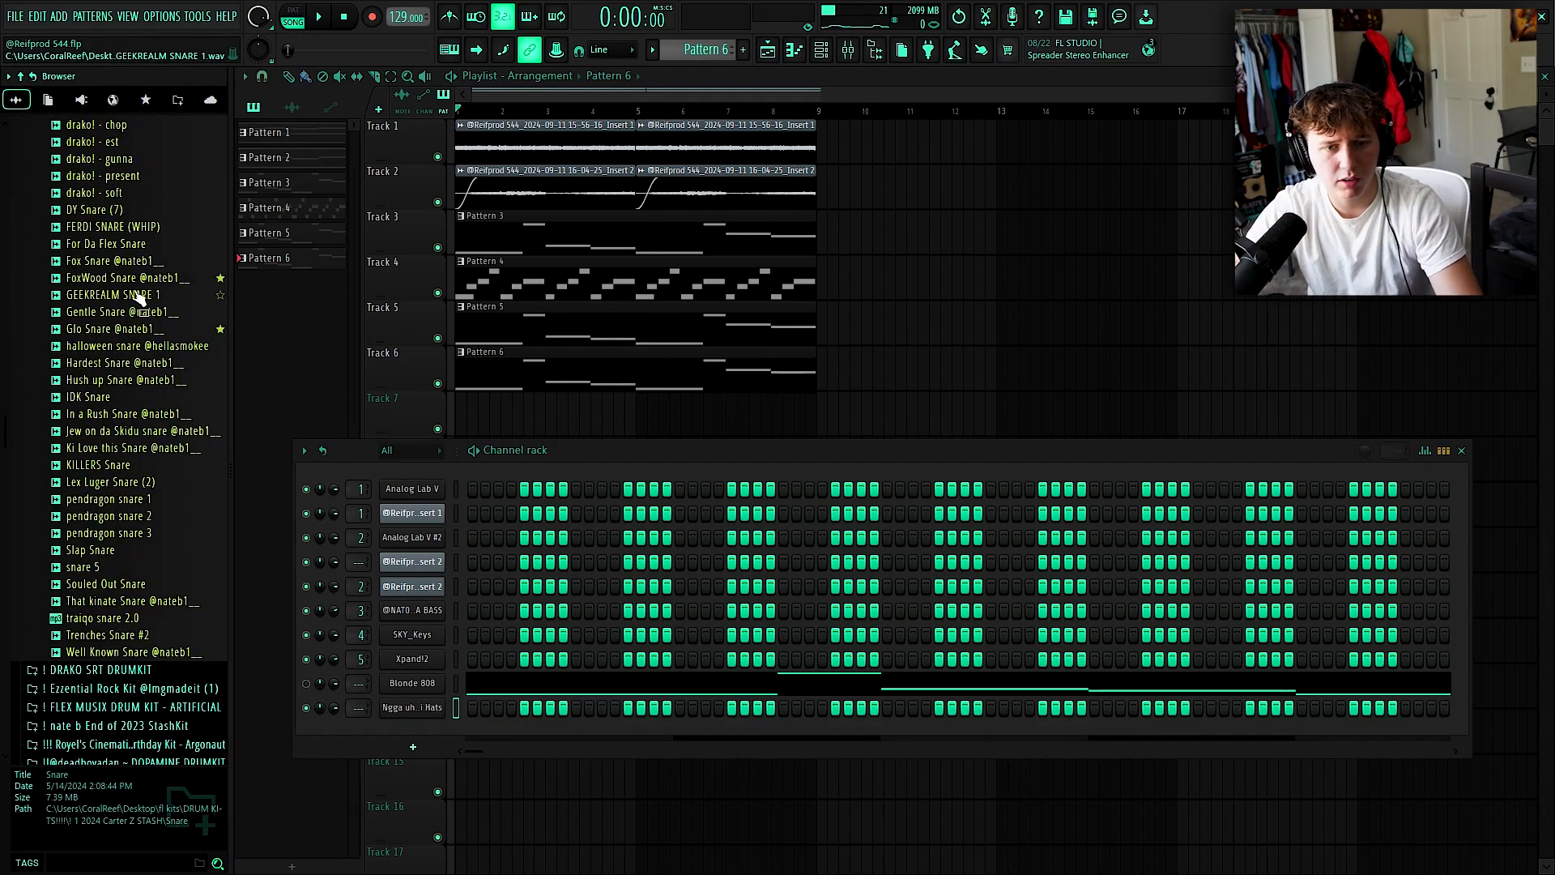
drag(426, 724, 598, 745)
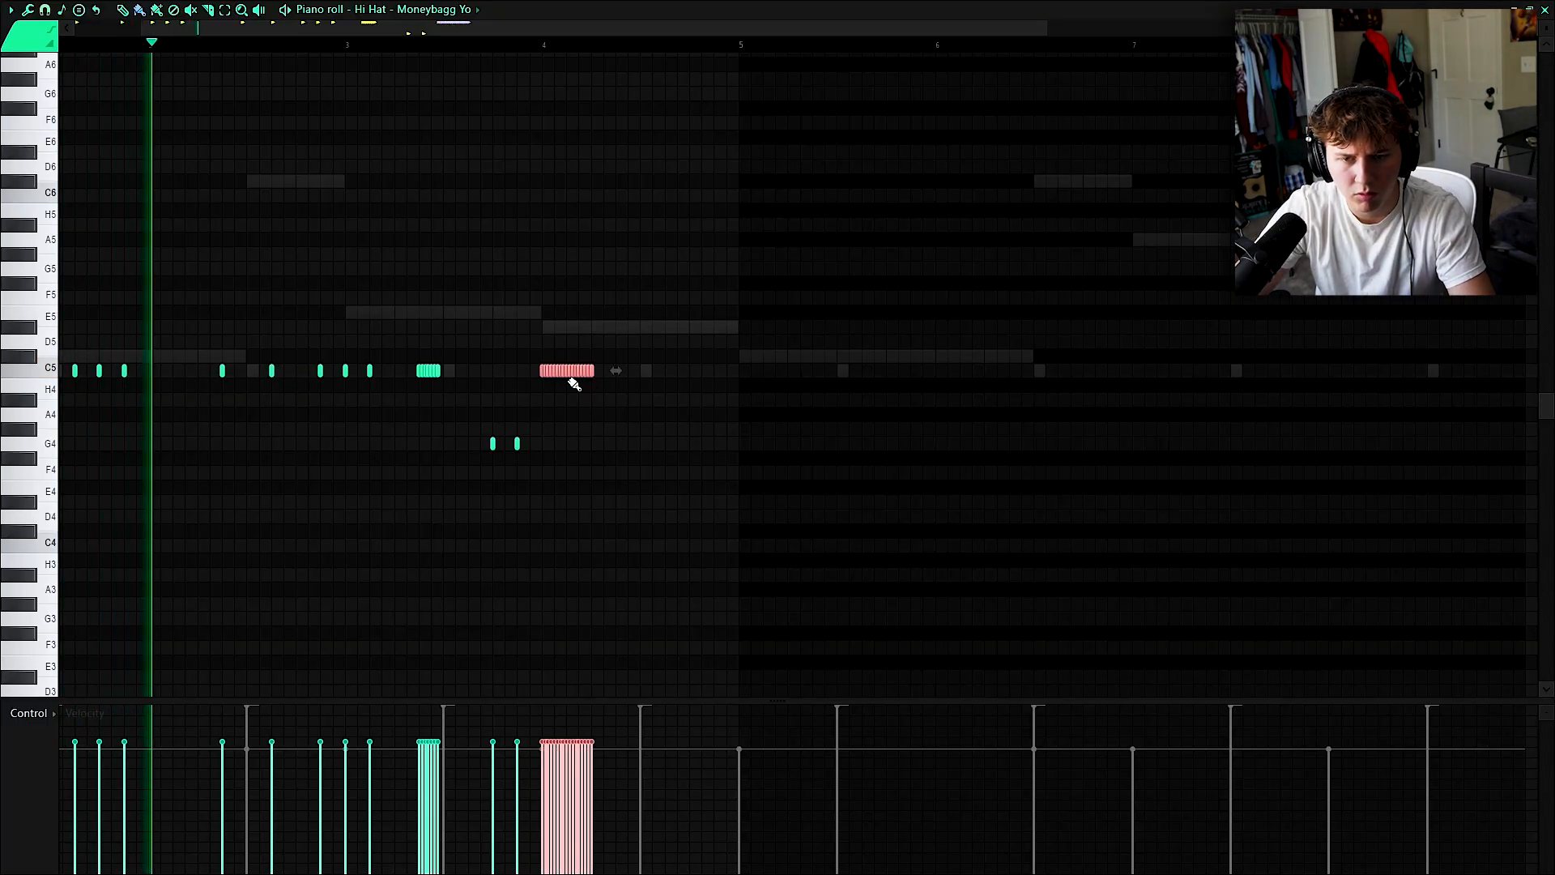
Ramp down the velocities of the hi-hat roll at bar 4 and duplicate the first four bars of hi-hats into bars 5 to 8.
scroll(551, 422, up, 1)
drag(543, 741, 600, 808)
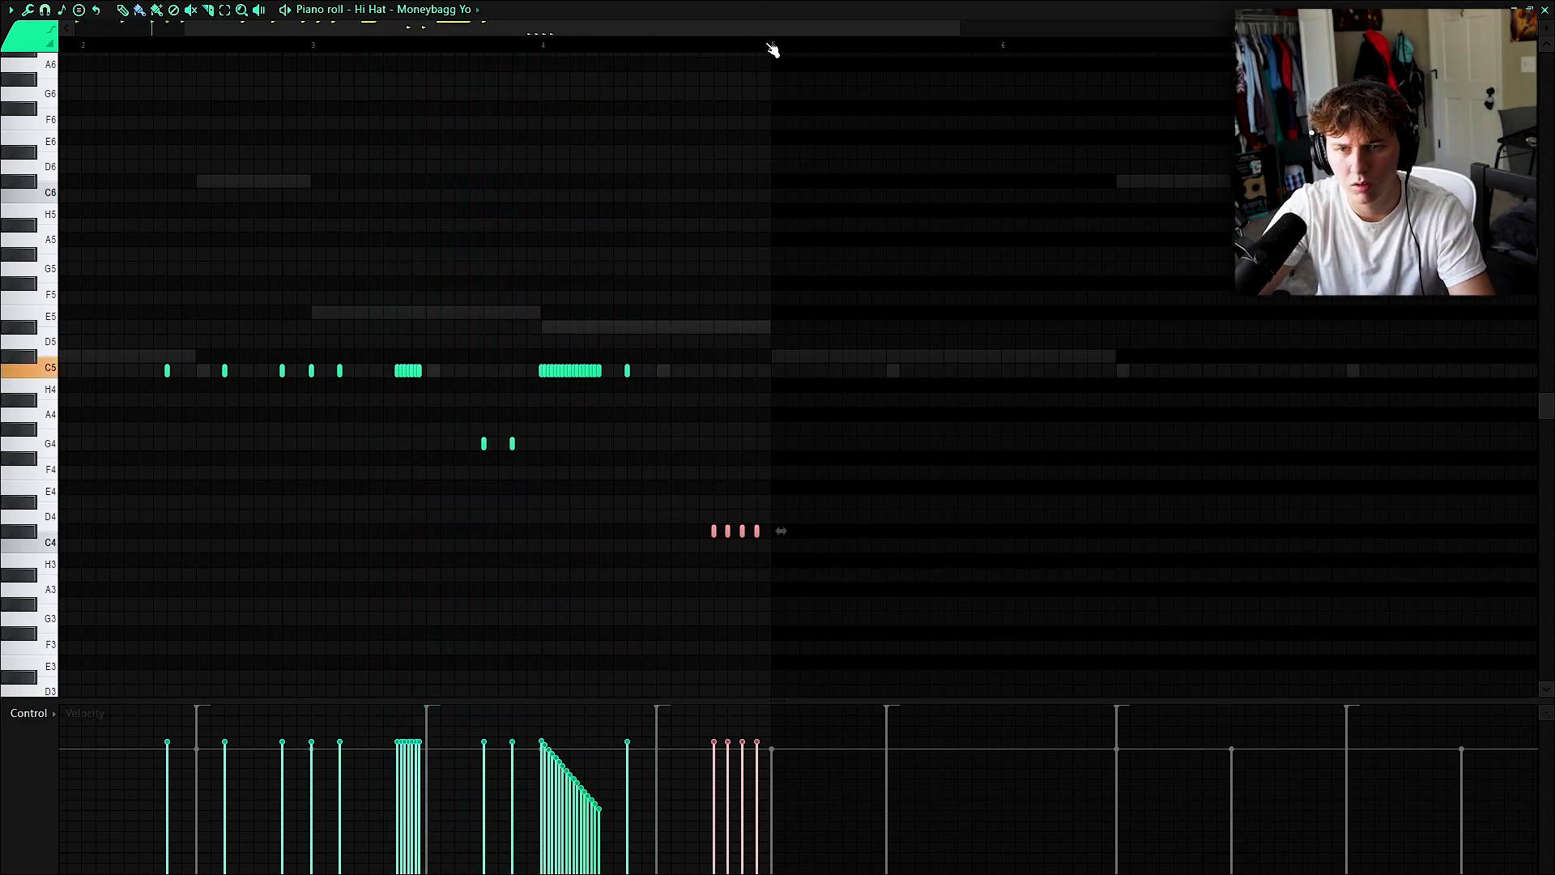
drag(774, 49, 60, 47)
key(ctrl+b)
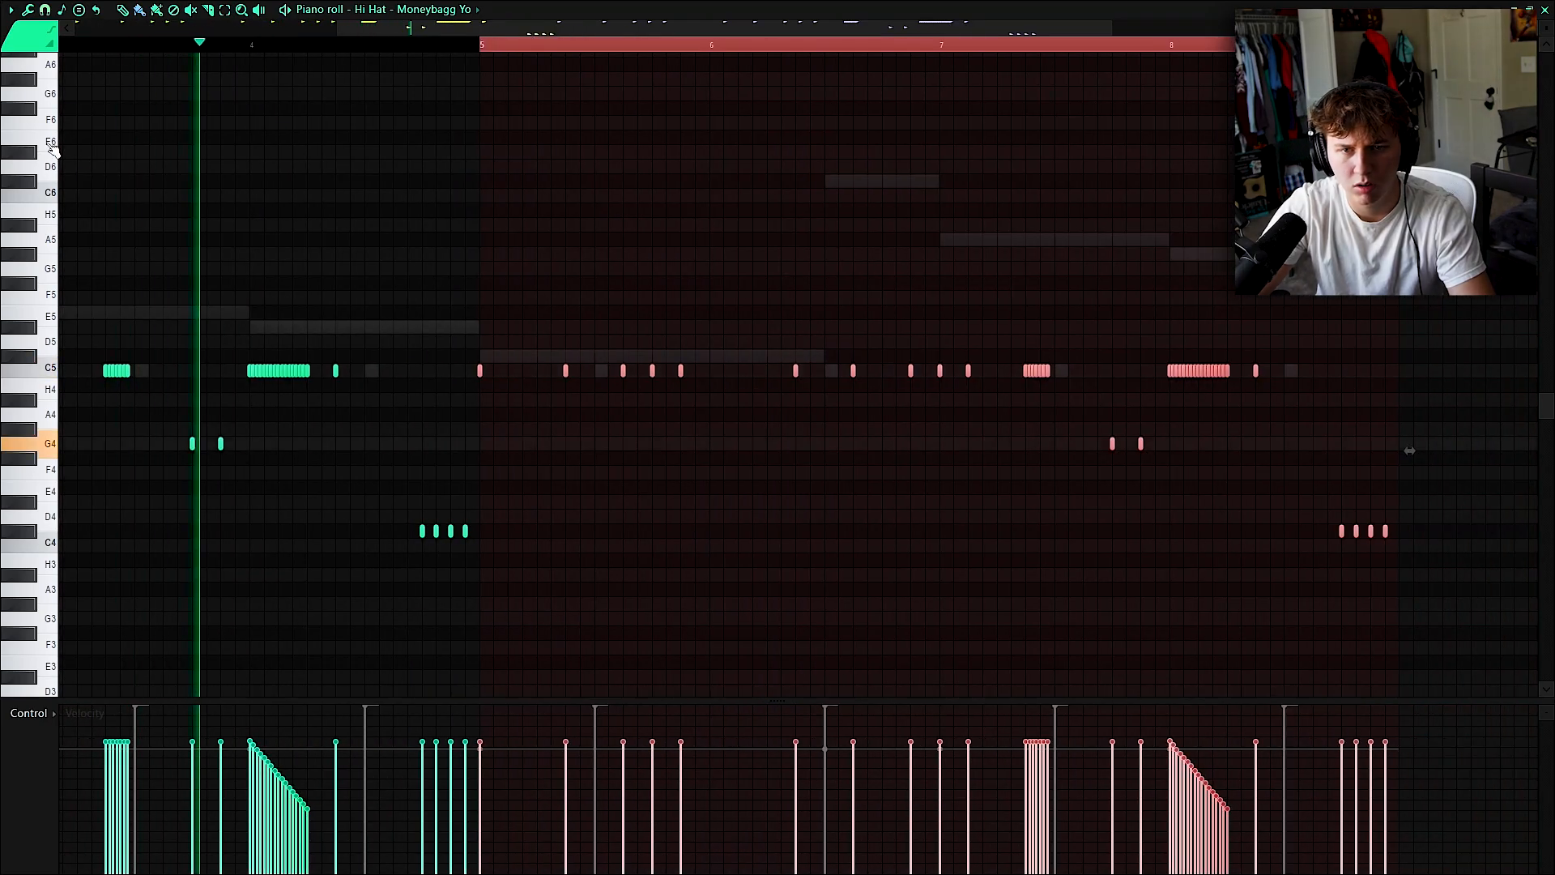
ctrl+click(437, 65)
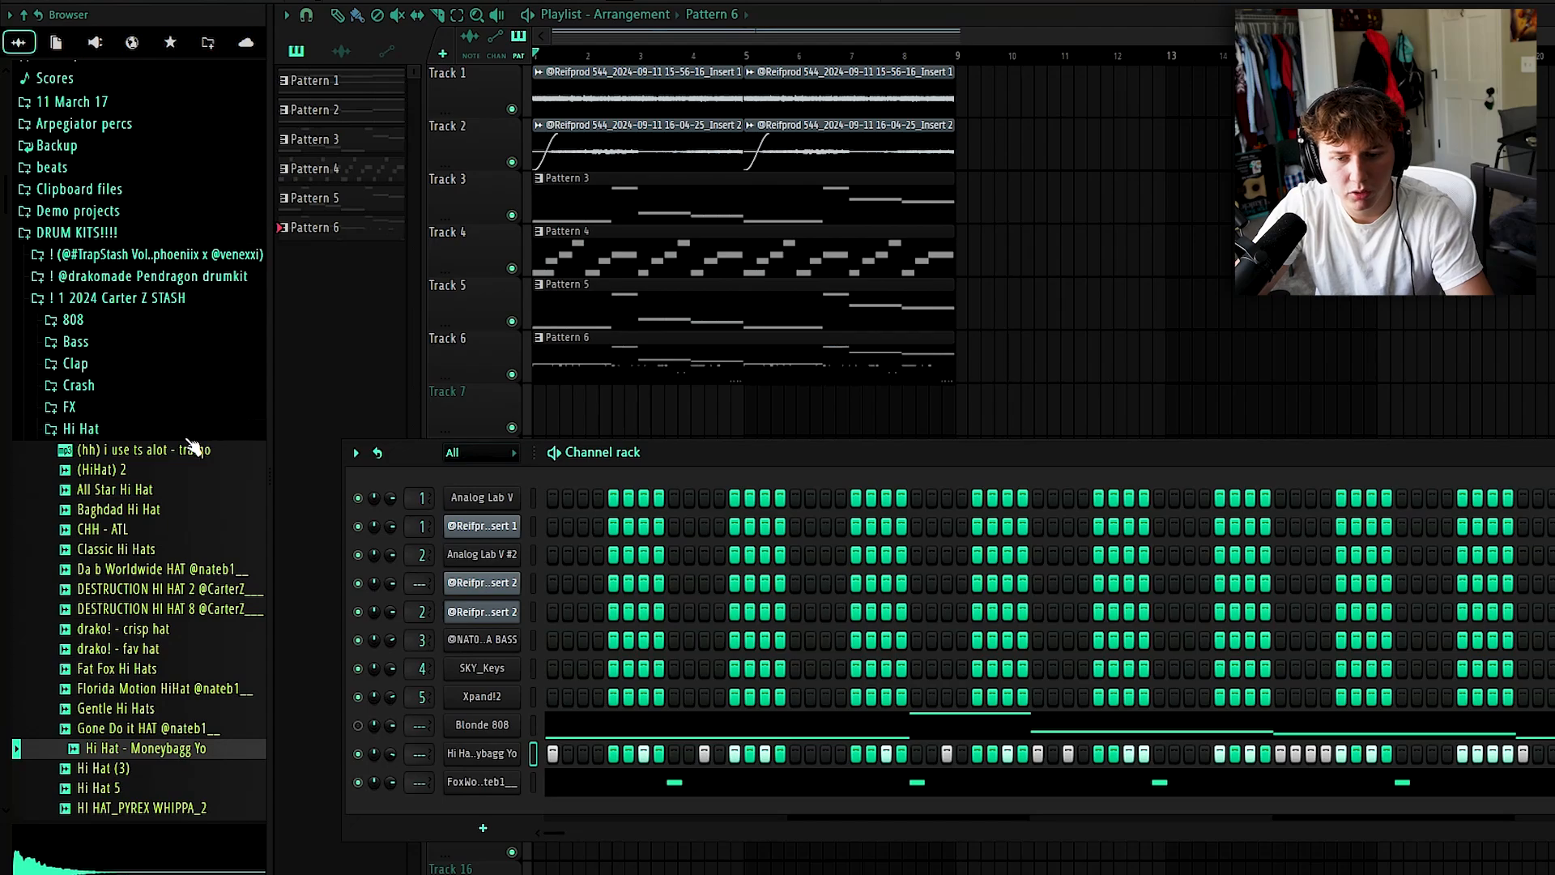
Add In a Rush Snare from the kit's Snare folder as a new channel with three hits across the first two bars.
click(193, 431)
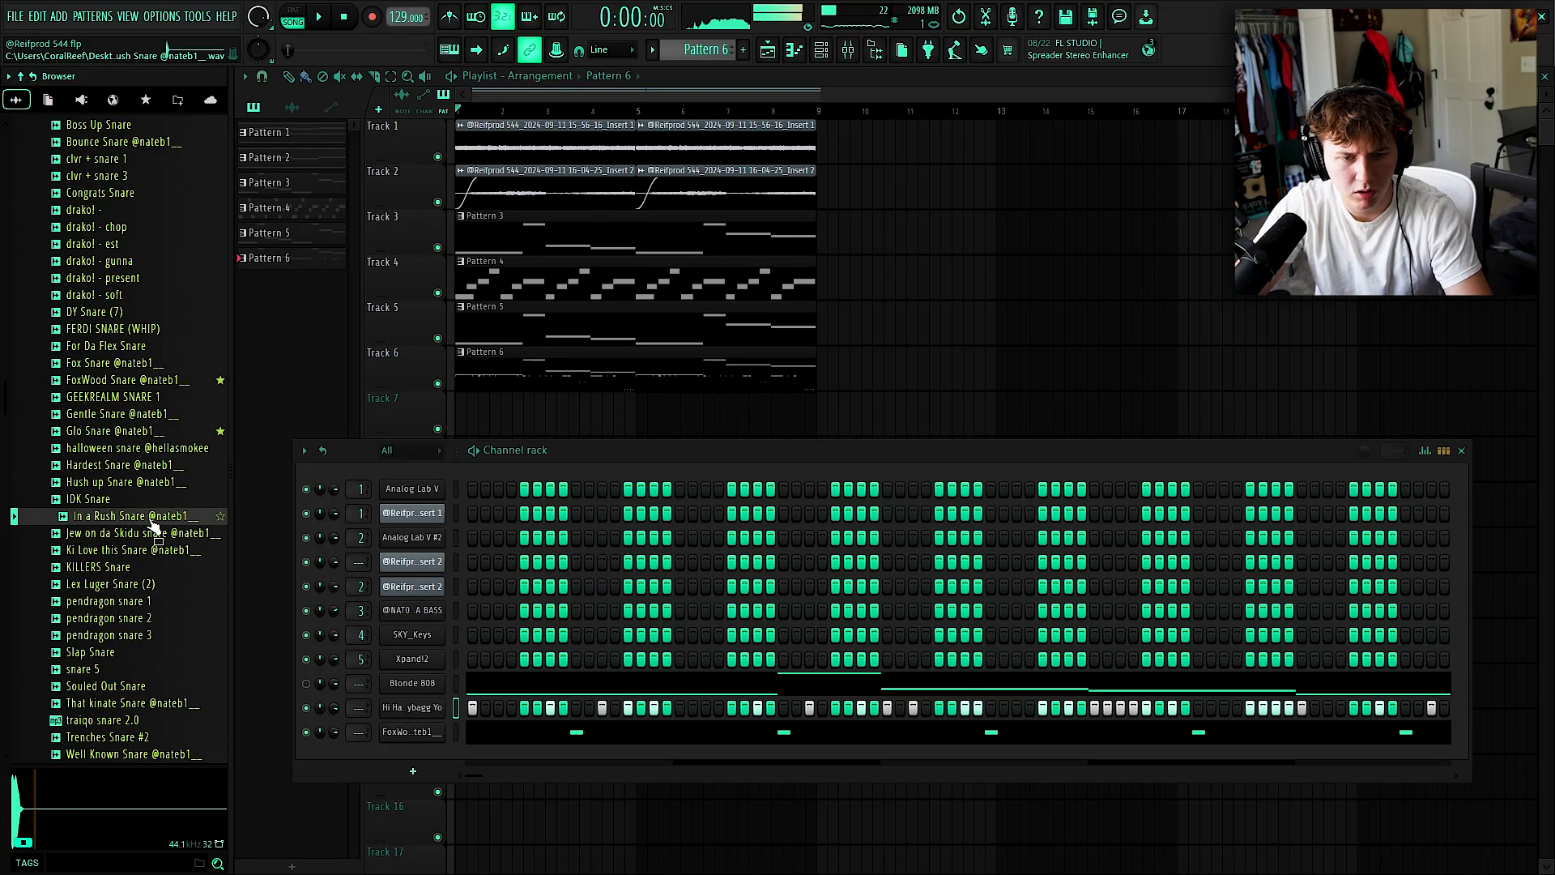
drag(431, 773, 482, 762)
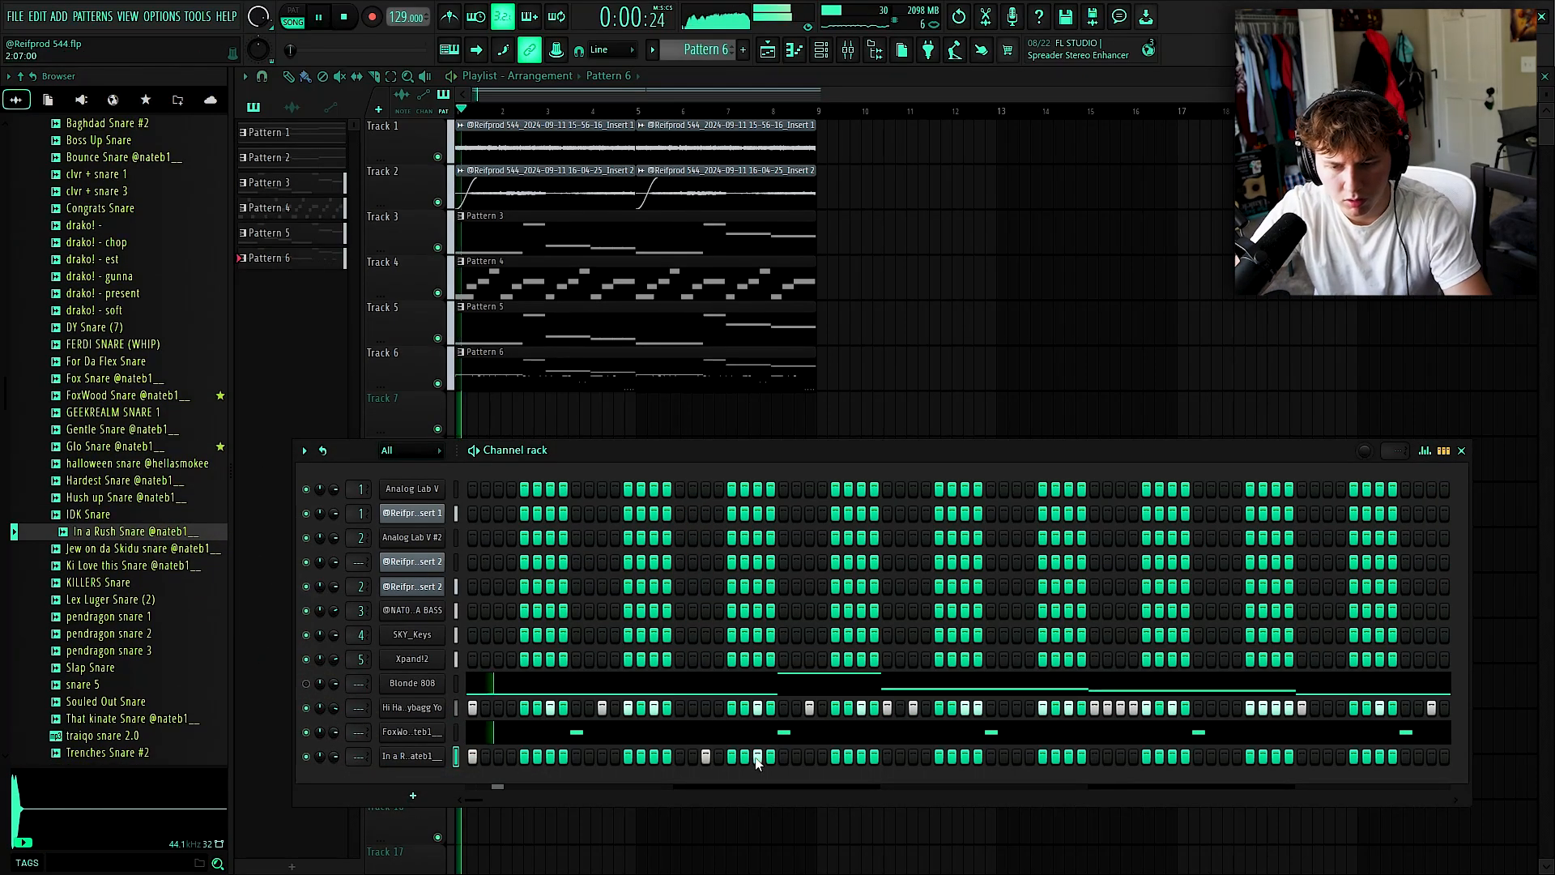
Play back the In a Rush Snare notes and duplicate their first two bars three times to fill eight bars.
right_click(441, 756)
click(494, 639)
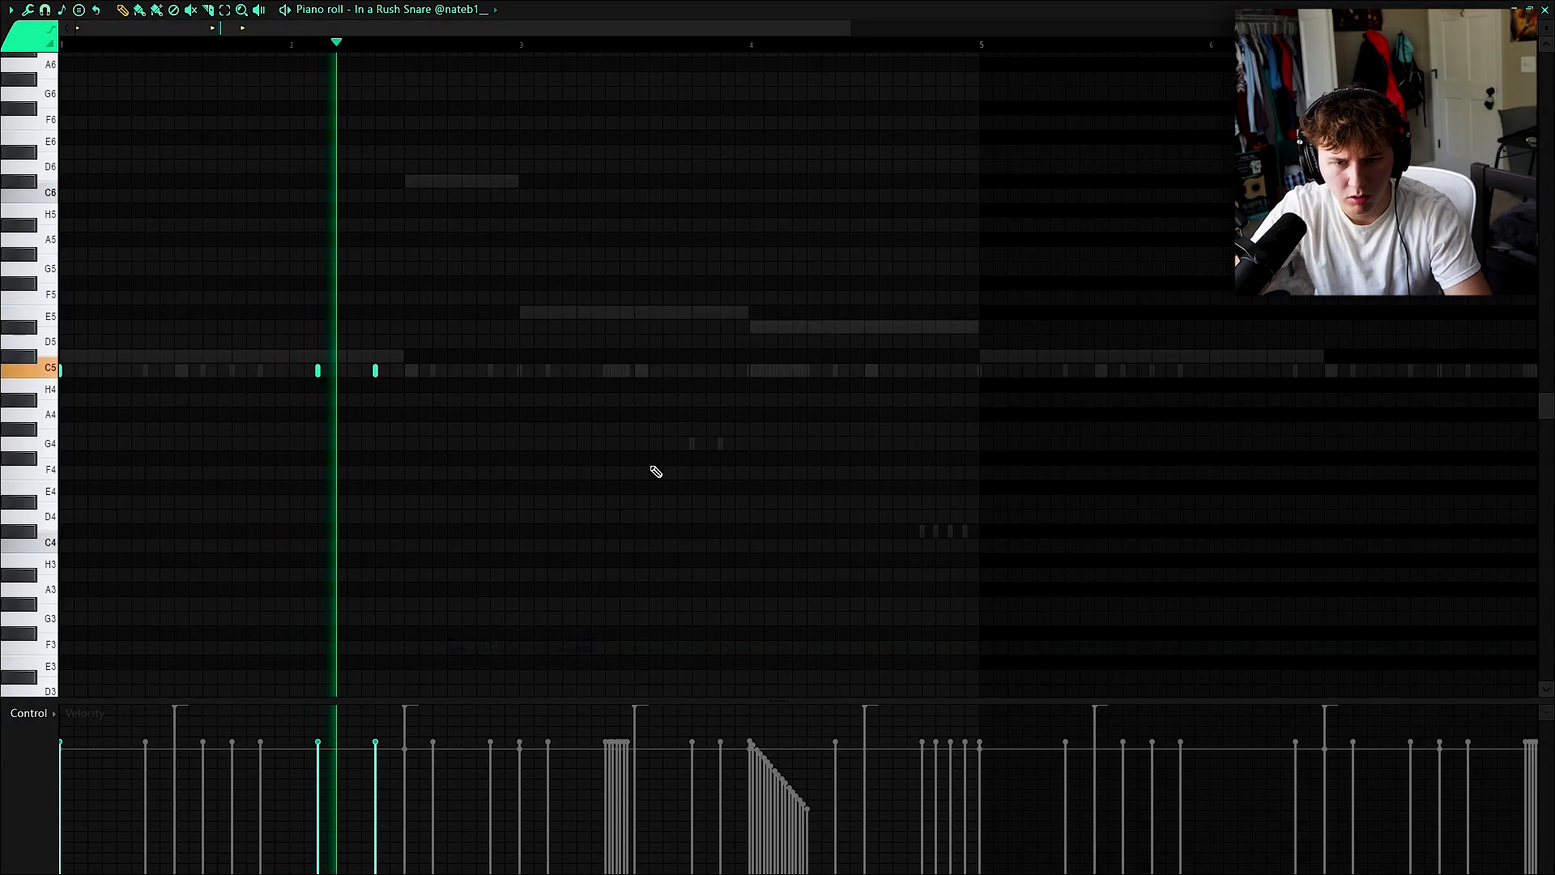
key(space)
key(space)
drag(522, 44, 62, 46)
key(ctrl+b)
key(ctrl+b)
key(ctrl+b)
ctrl+click(867, 47)
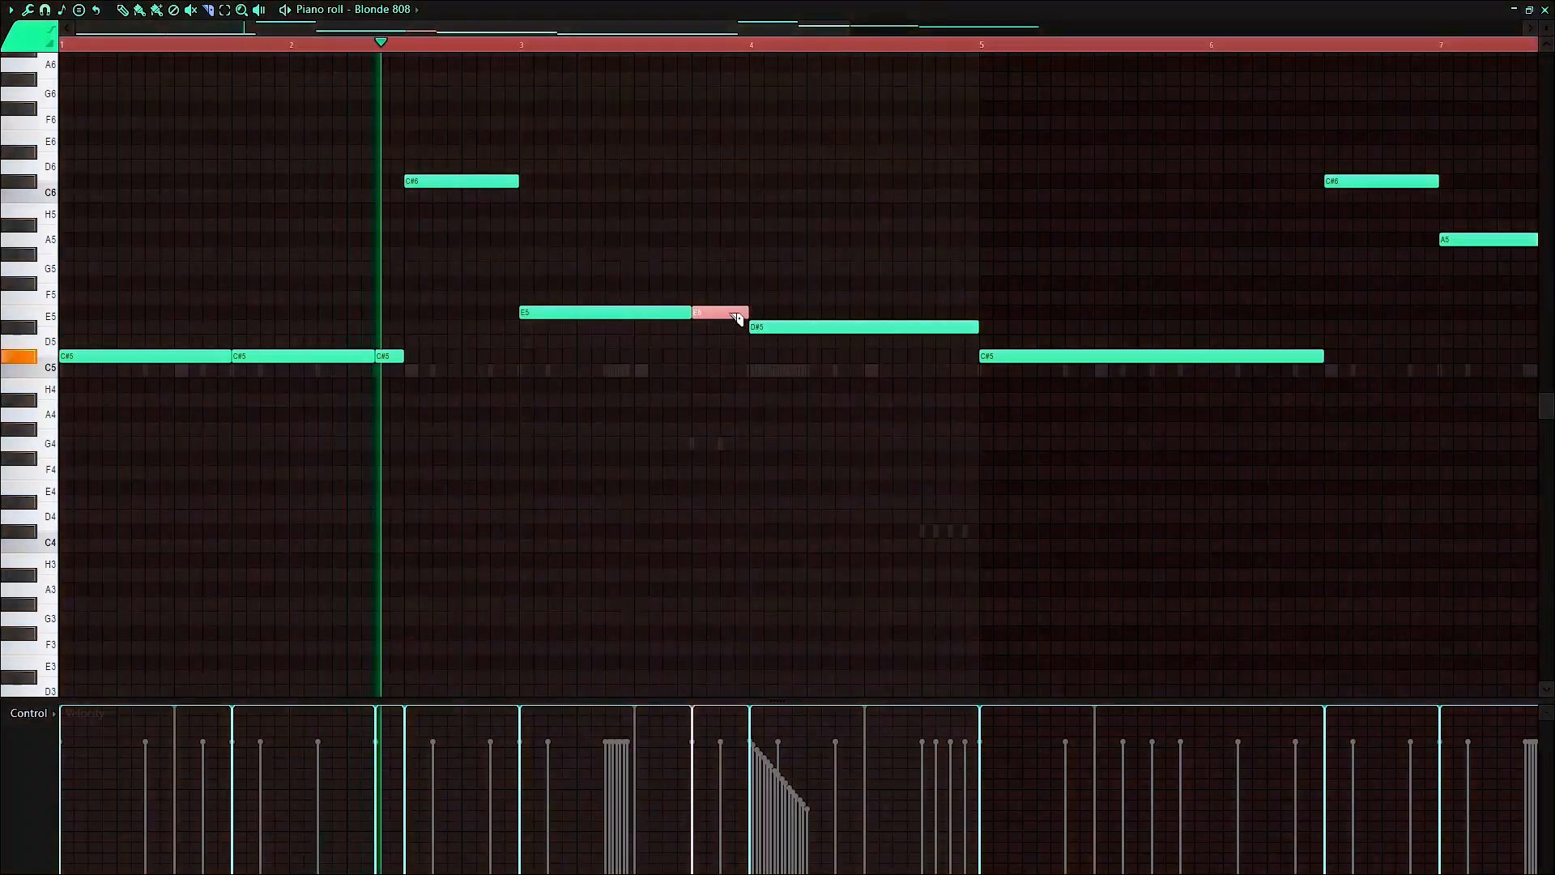
Slice the Blonde 808's D#5 note near the end of bar 4.
click(952, 328)
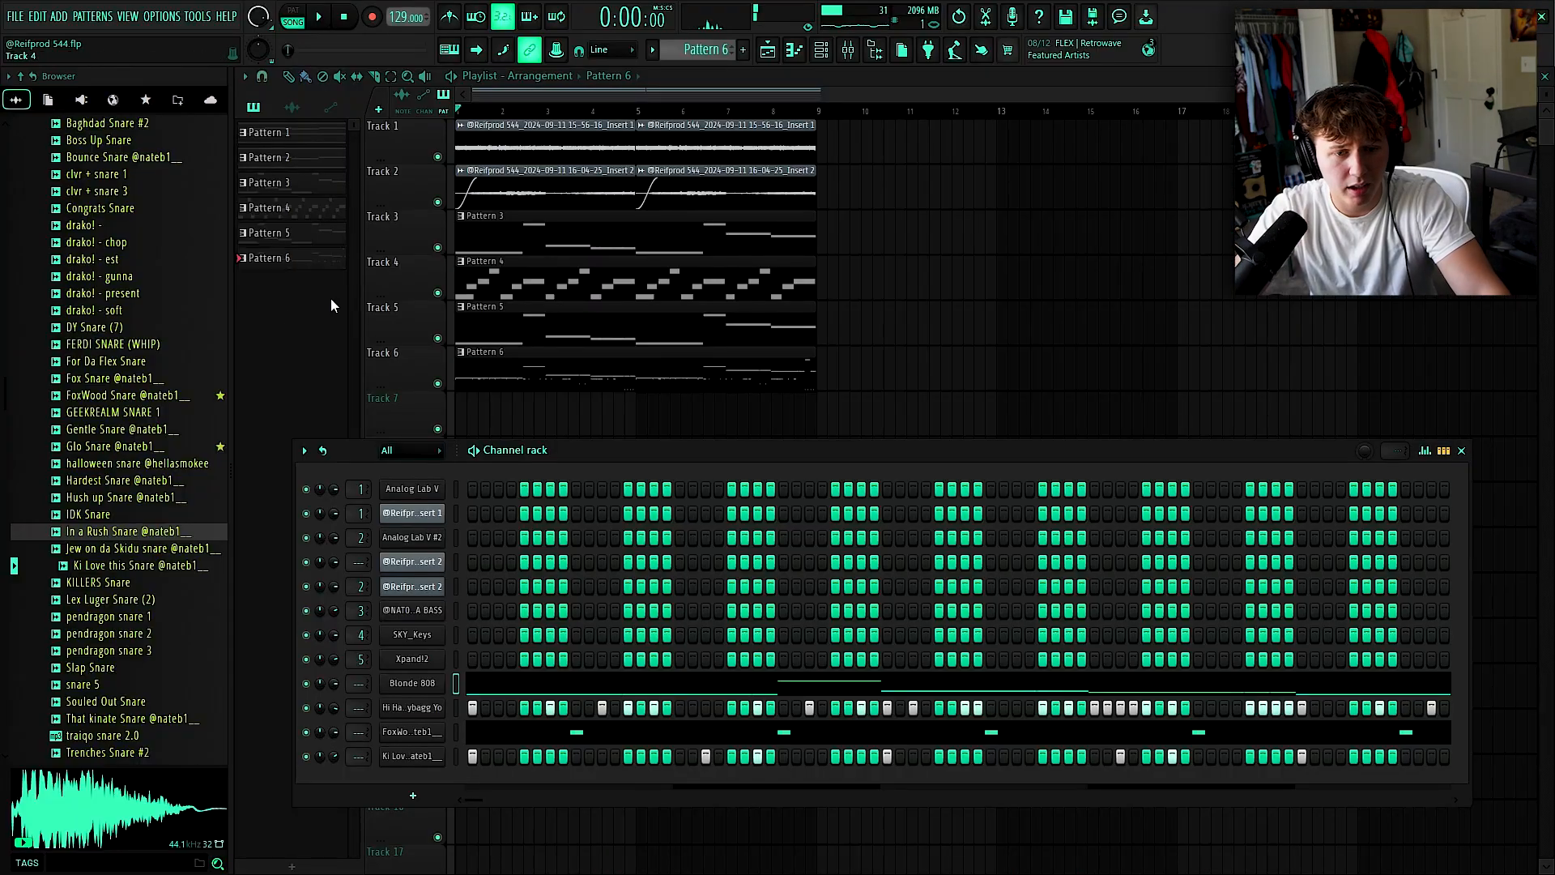
Add Blonde Open Hat from the kit's Open Hat folder as a new channel with hits on steps 1 and 23.
scroll(173, 382, up, 5)
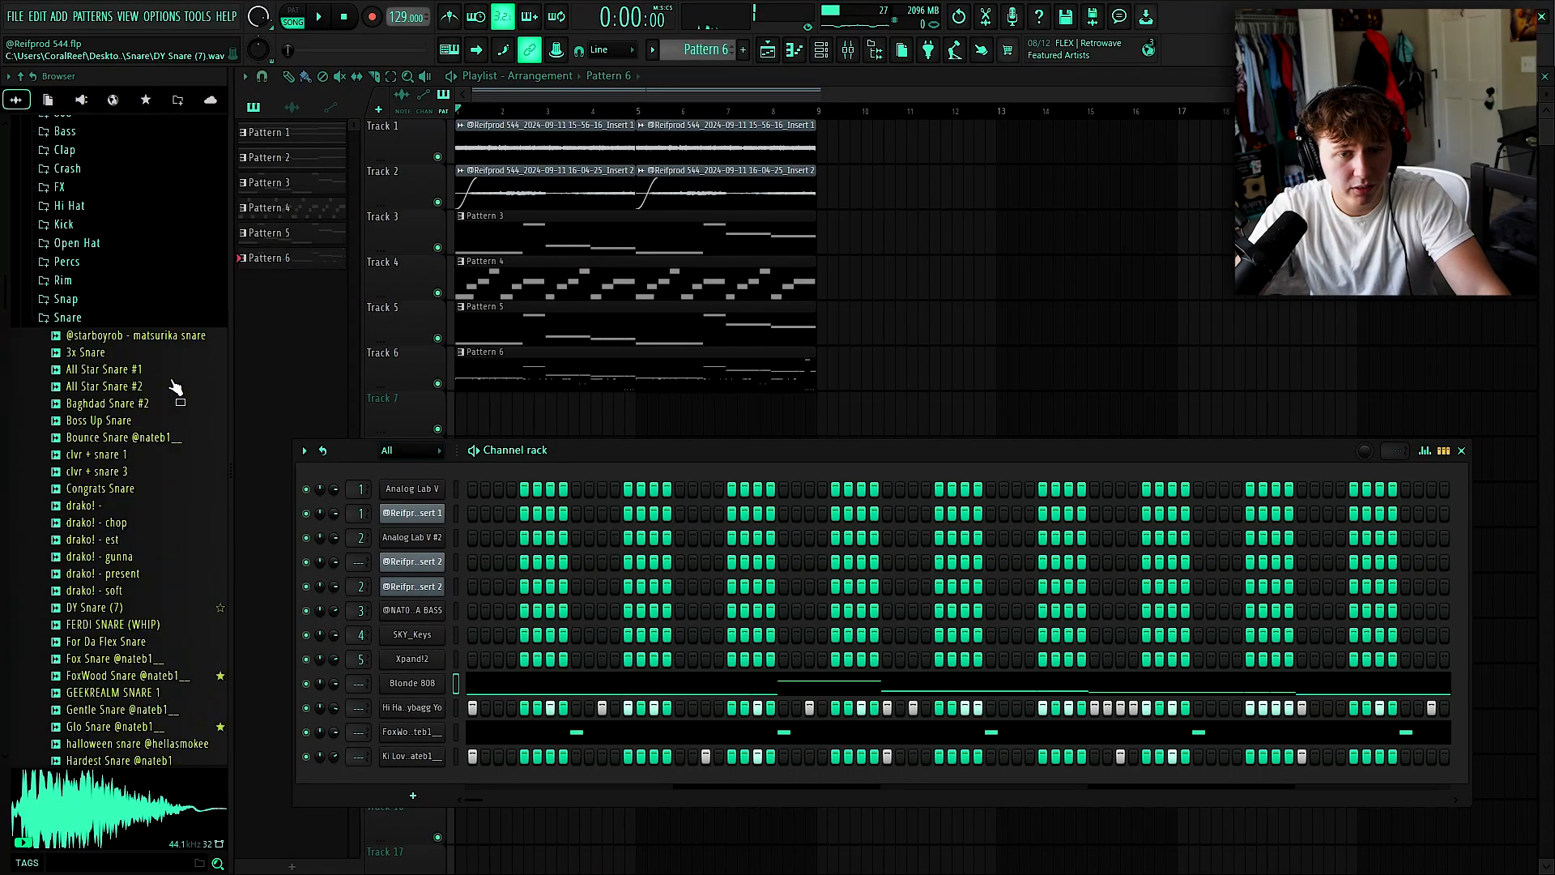
click(101, 344)
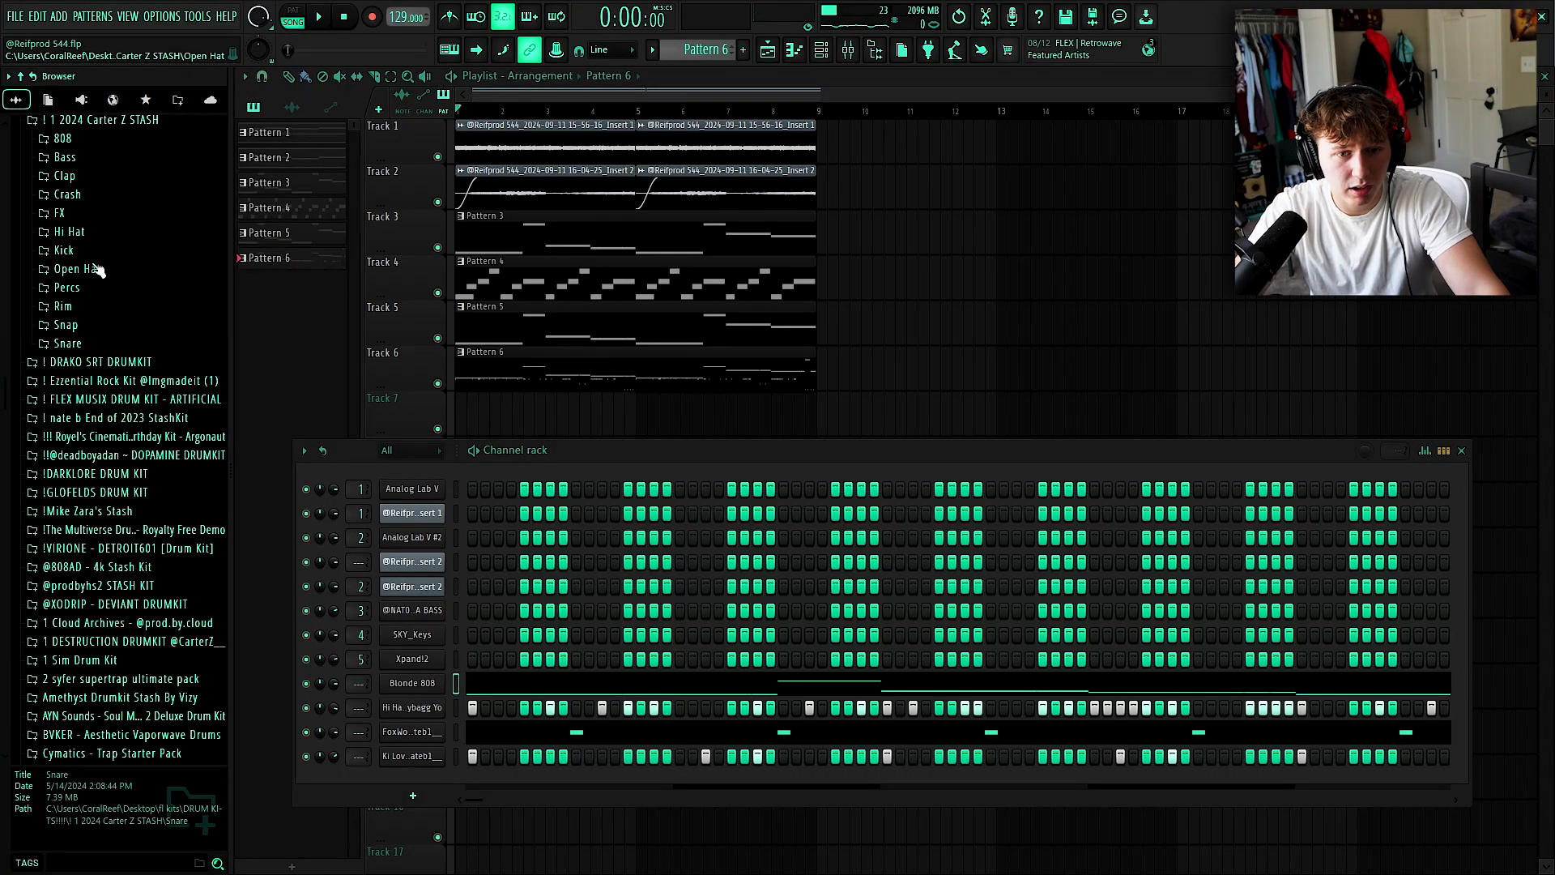
click(95, 268)
click(113, 356)
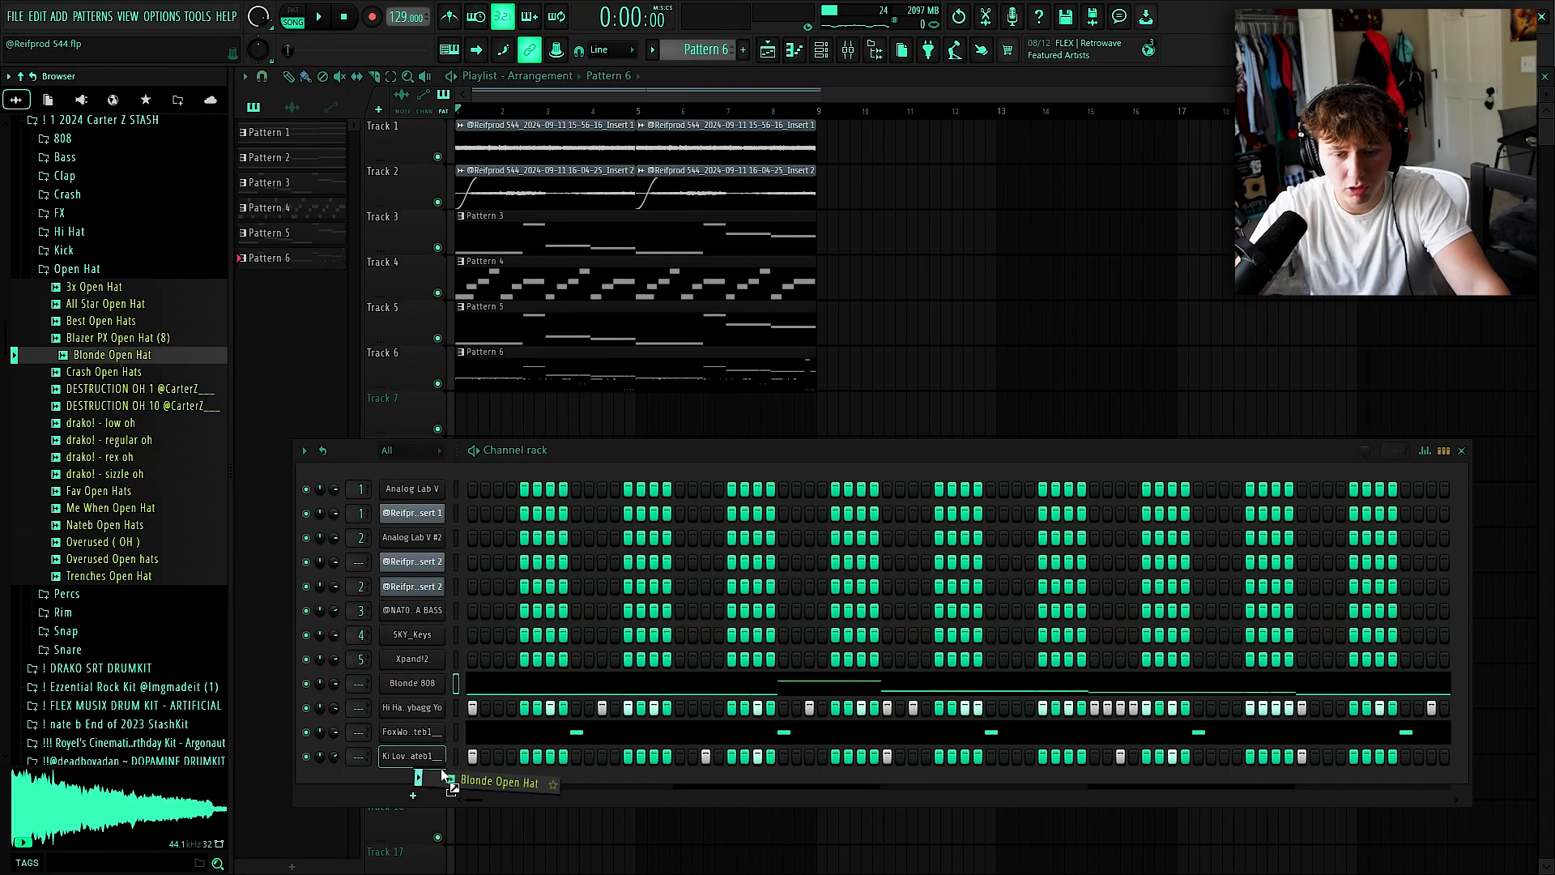
key(space)
click(472, 781)
click(756, 782)
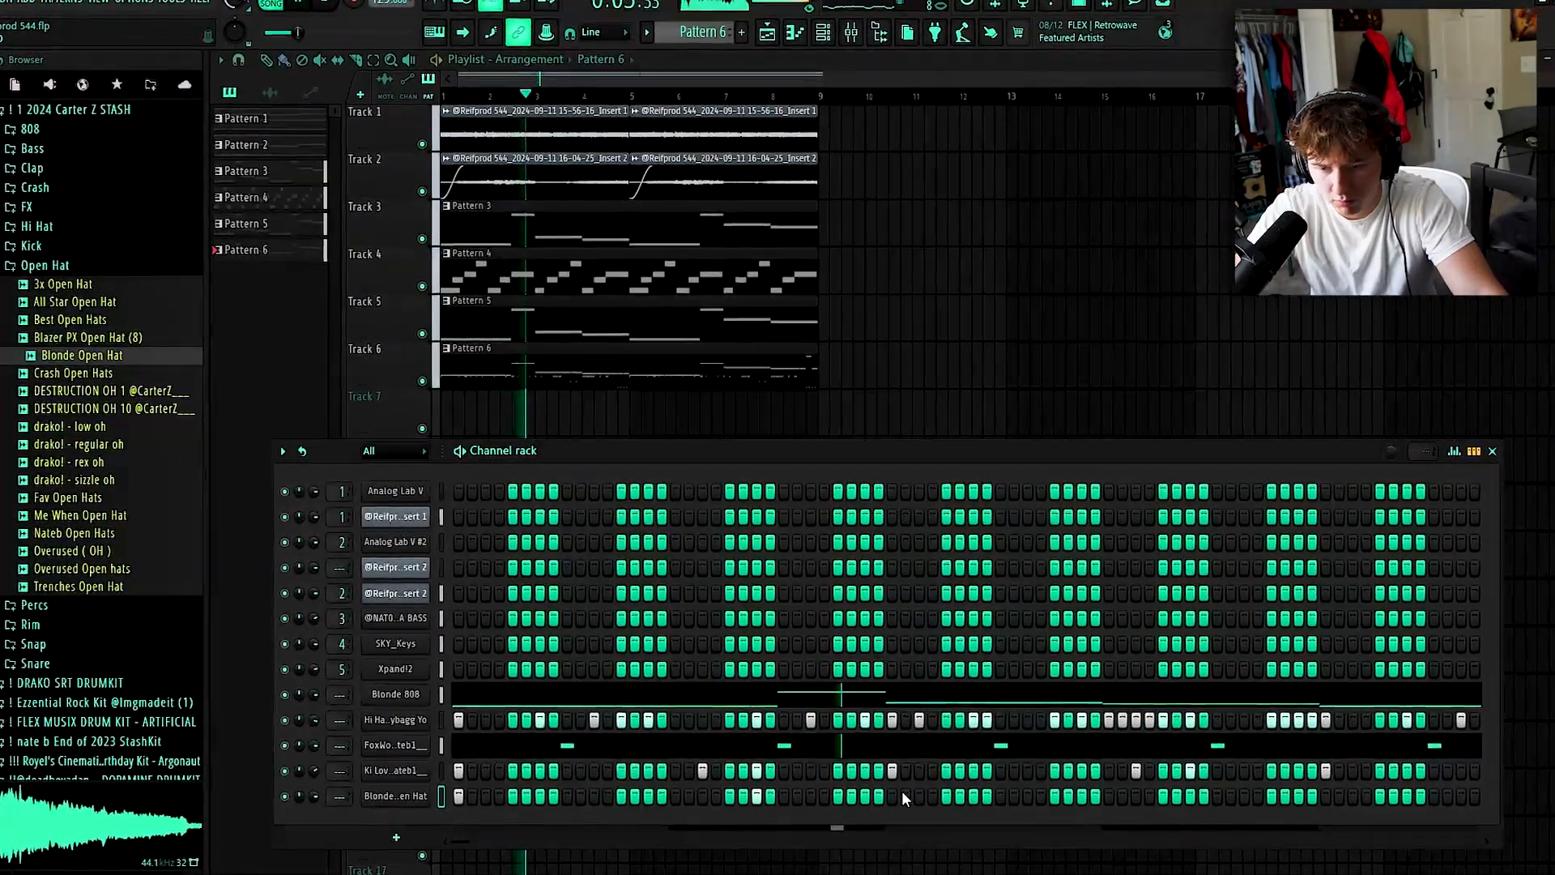
Add C5 notes to the Blonde Open Hat's piano roll at the start of bar 3 and on beats 2 and 4 of bar 4.
right_click(405, 788)
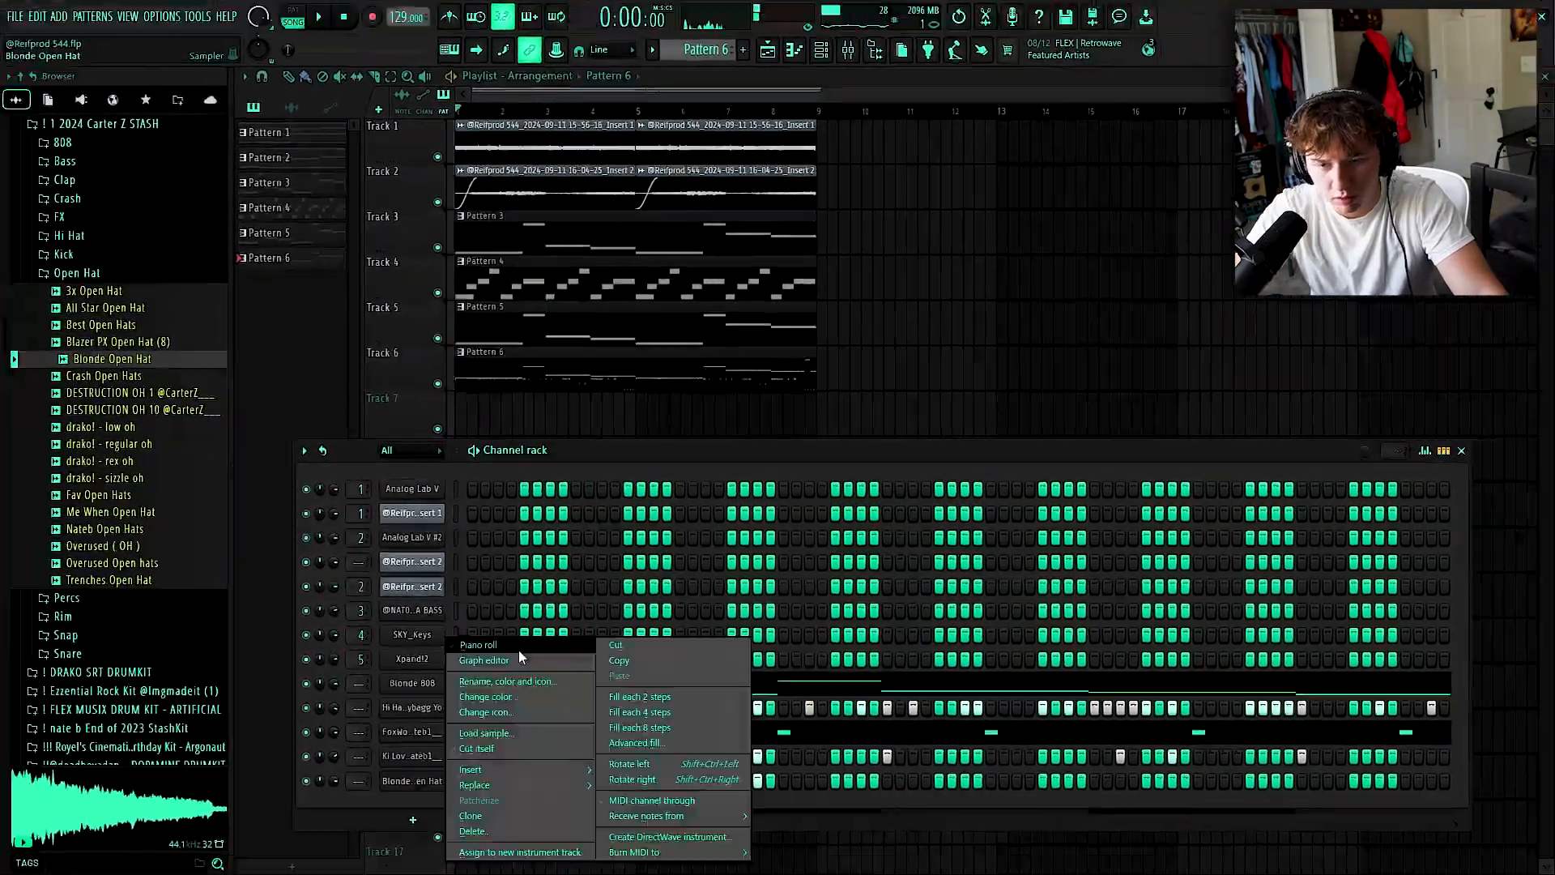
click(518, 649)
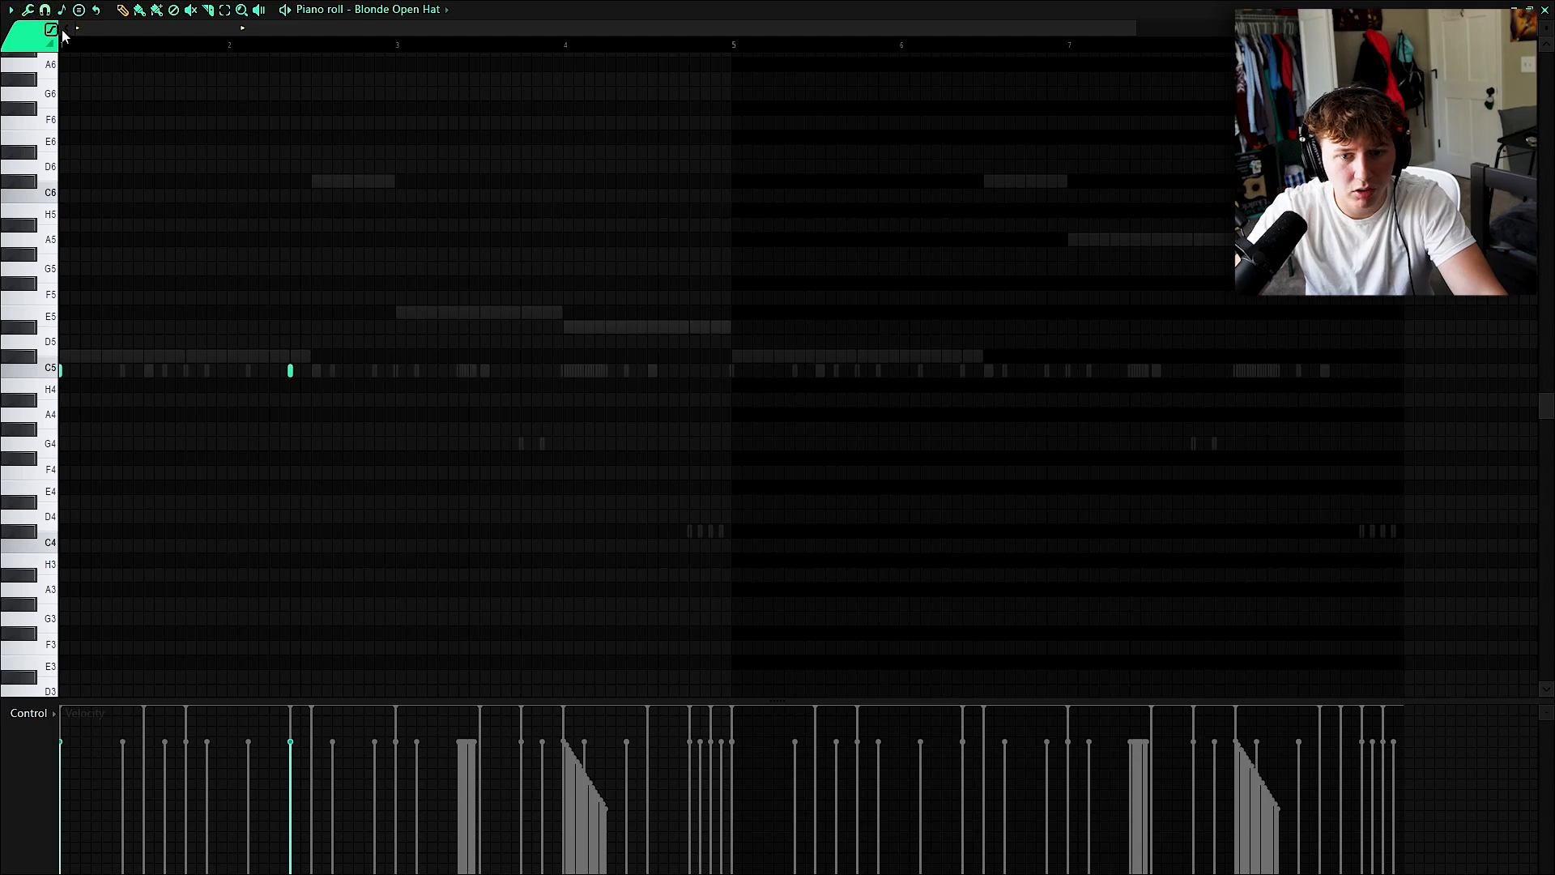
click(396, 370)
key(space)
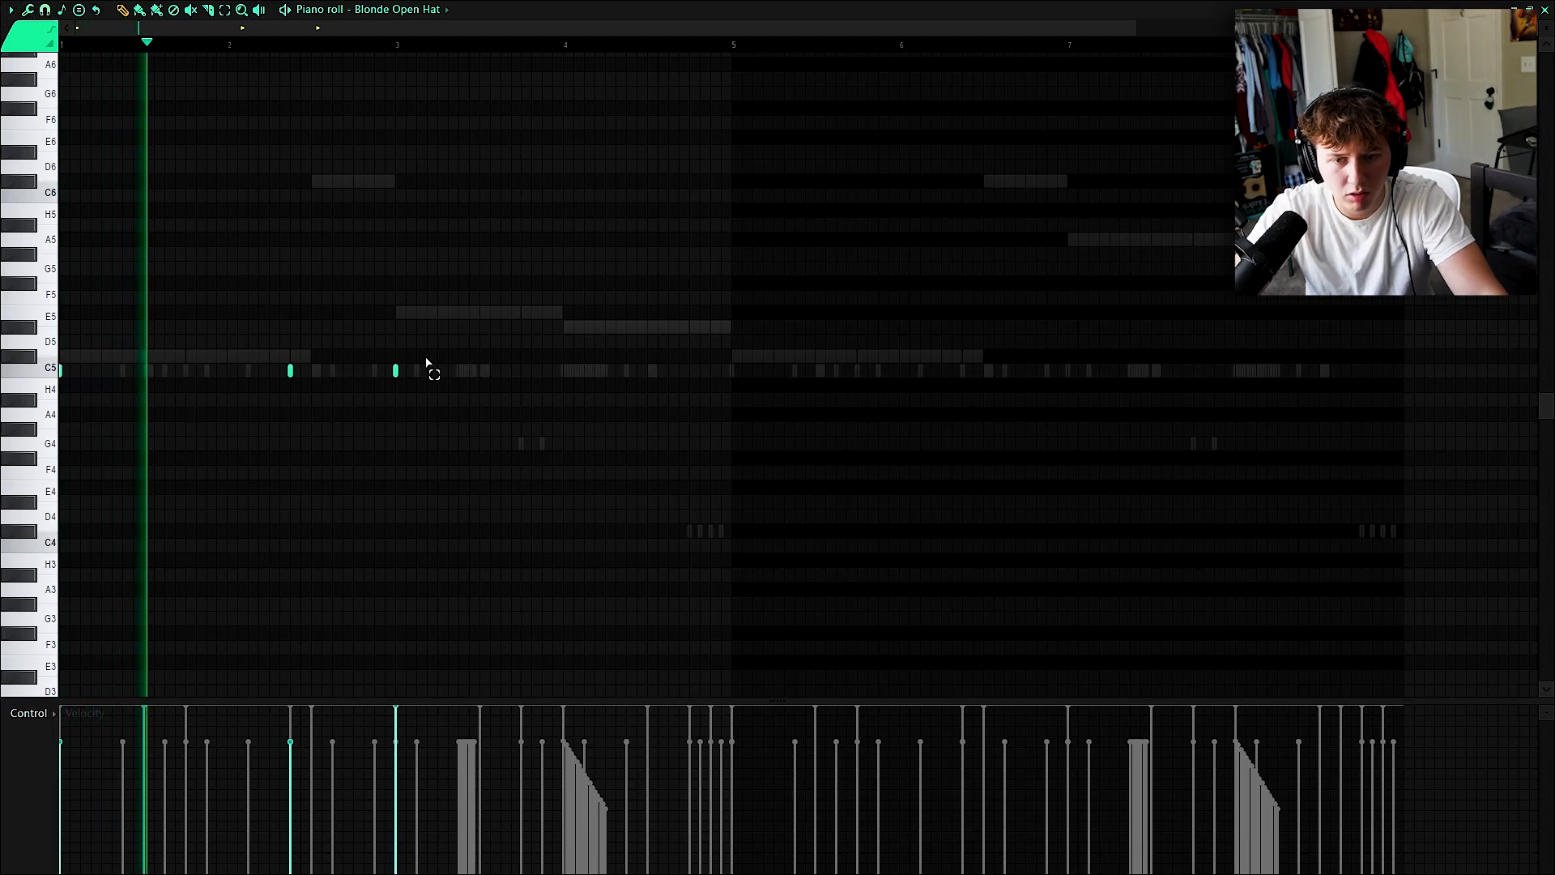
drag(426, 358, 397, 407)
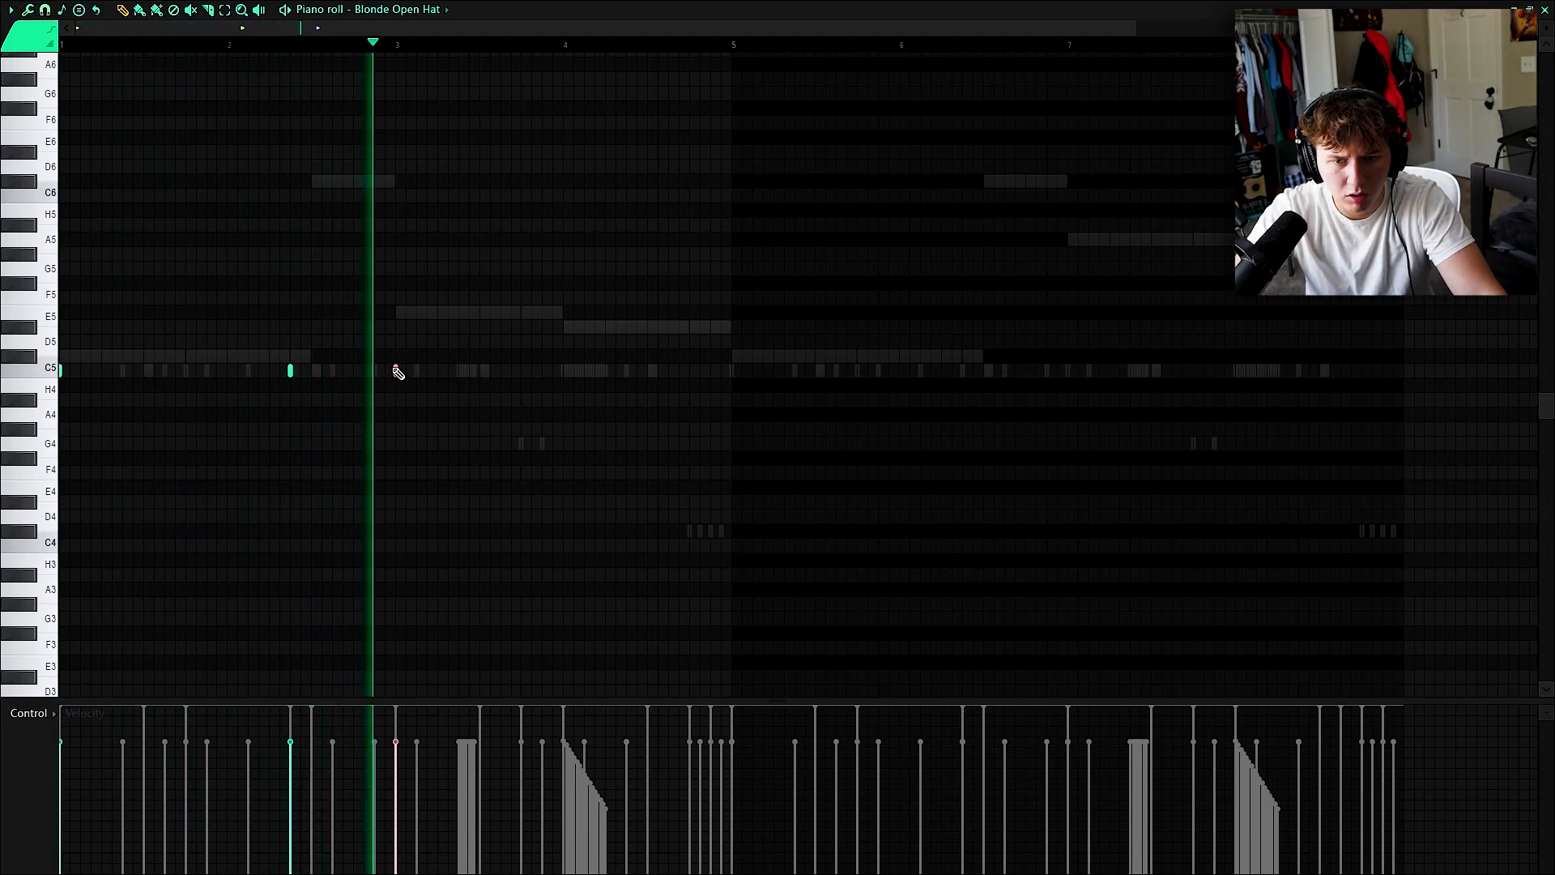
click(605, 370)
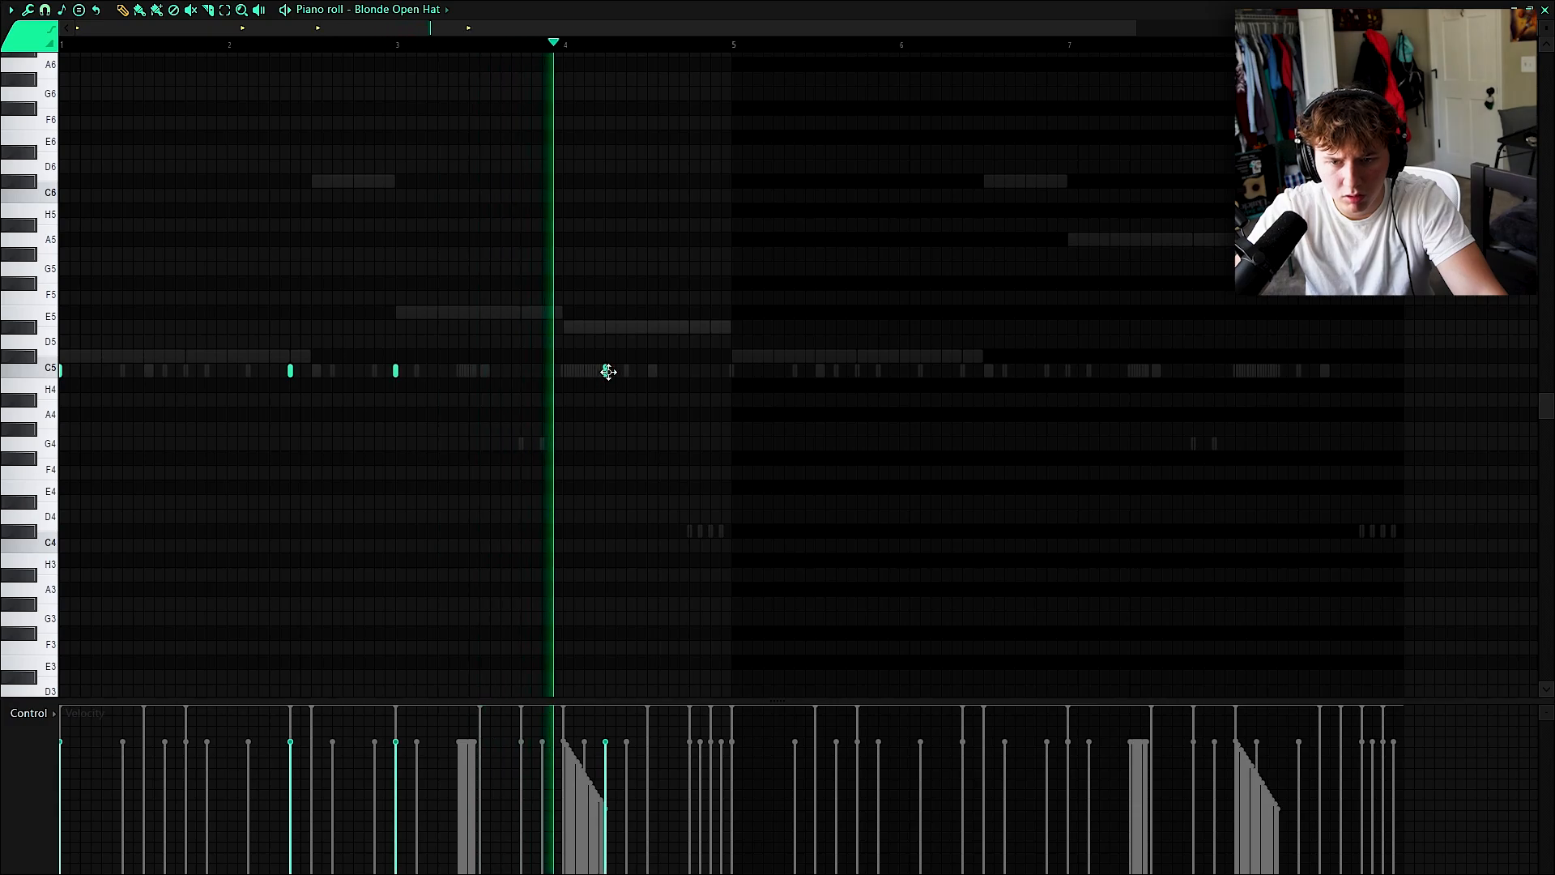
click(690, 370)
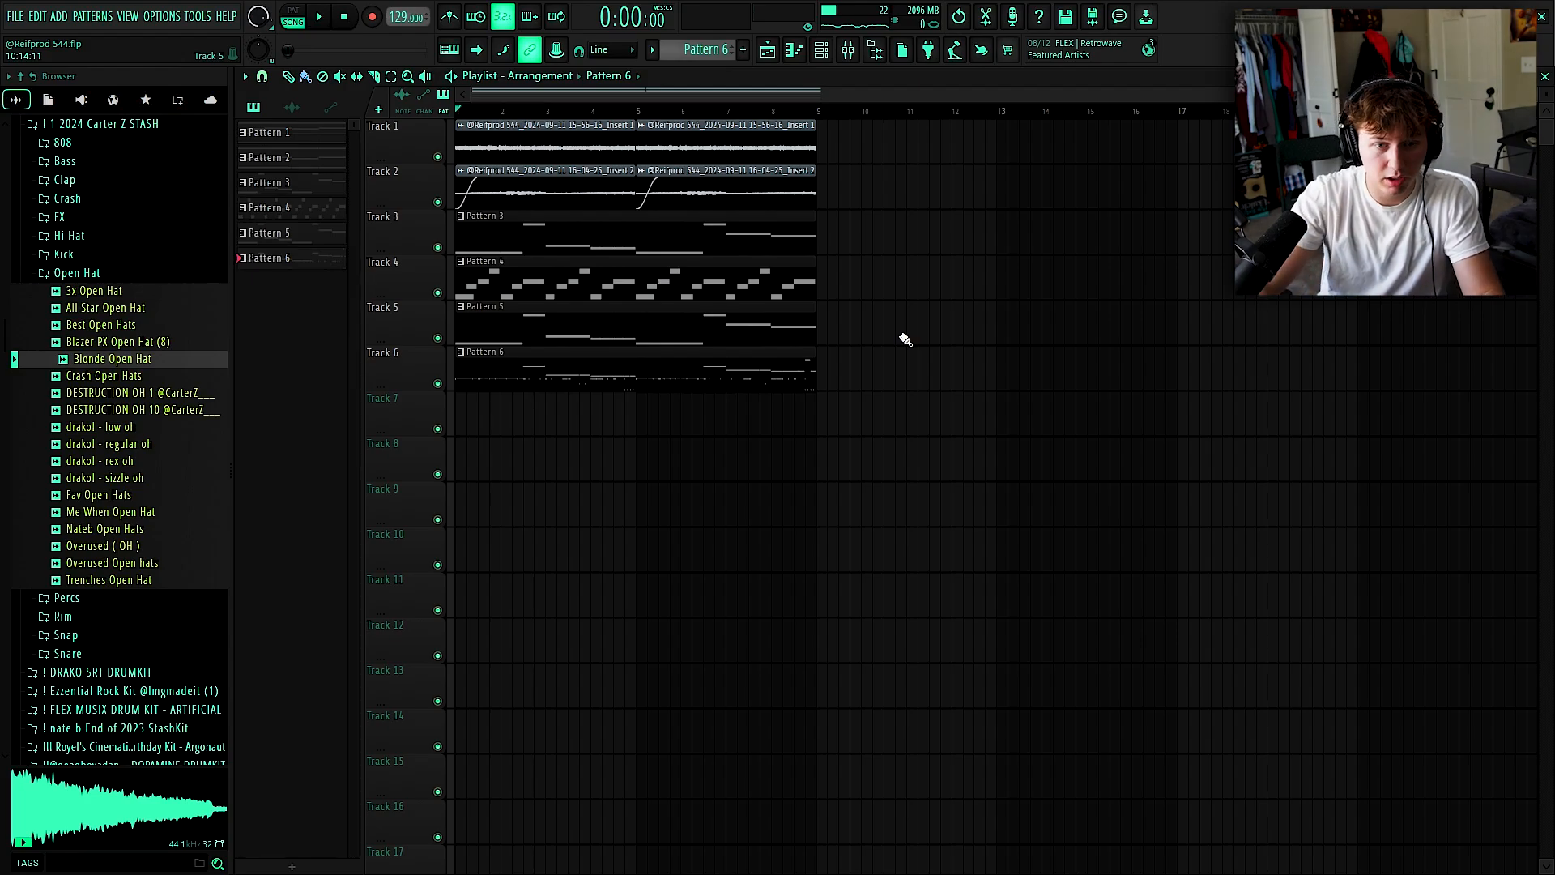
Collapse the kit's Open Hat folder and play back the arrangement from the start.
click(82, 275)
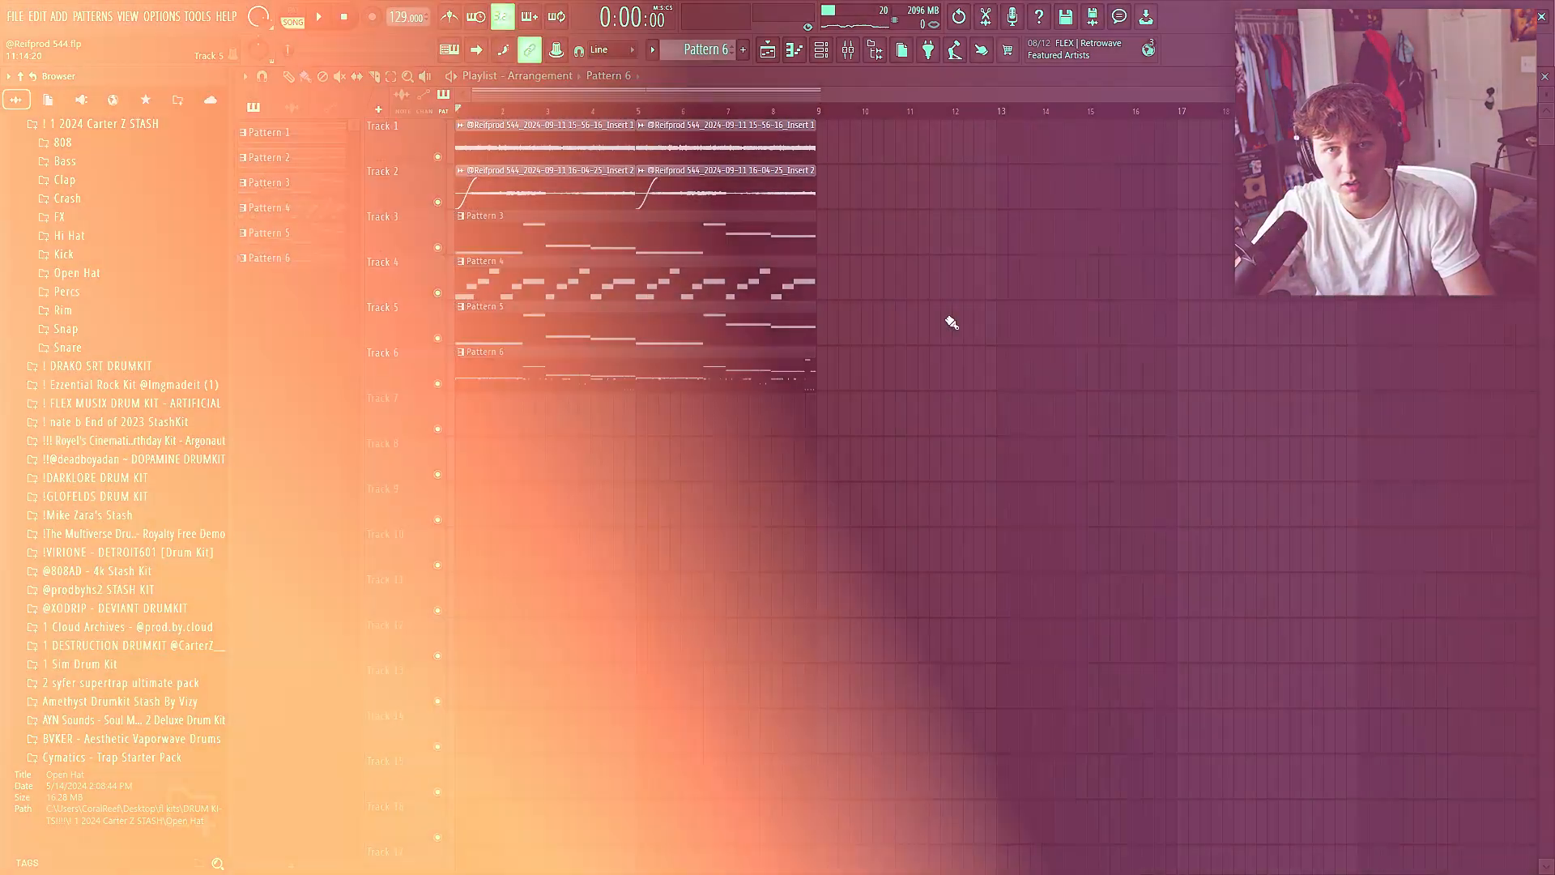
key(space)
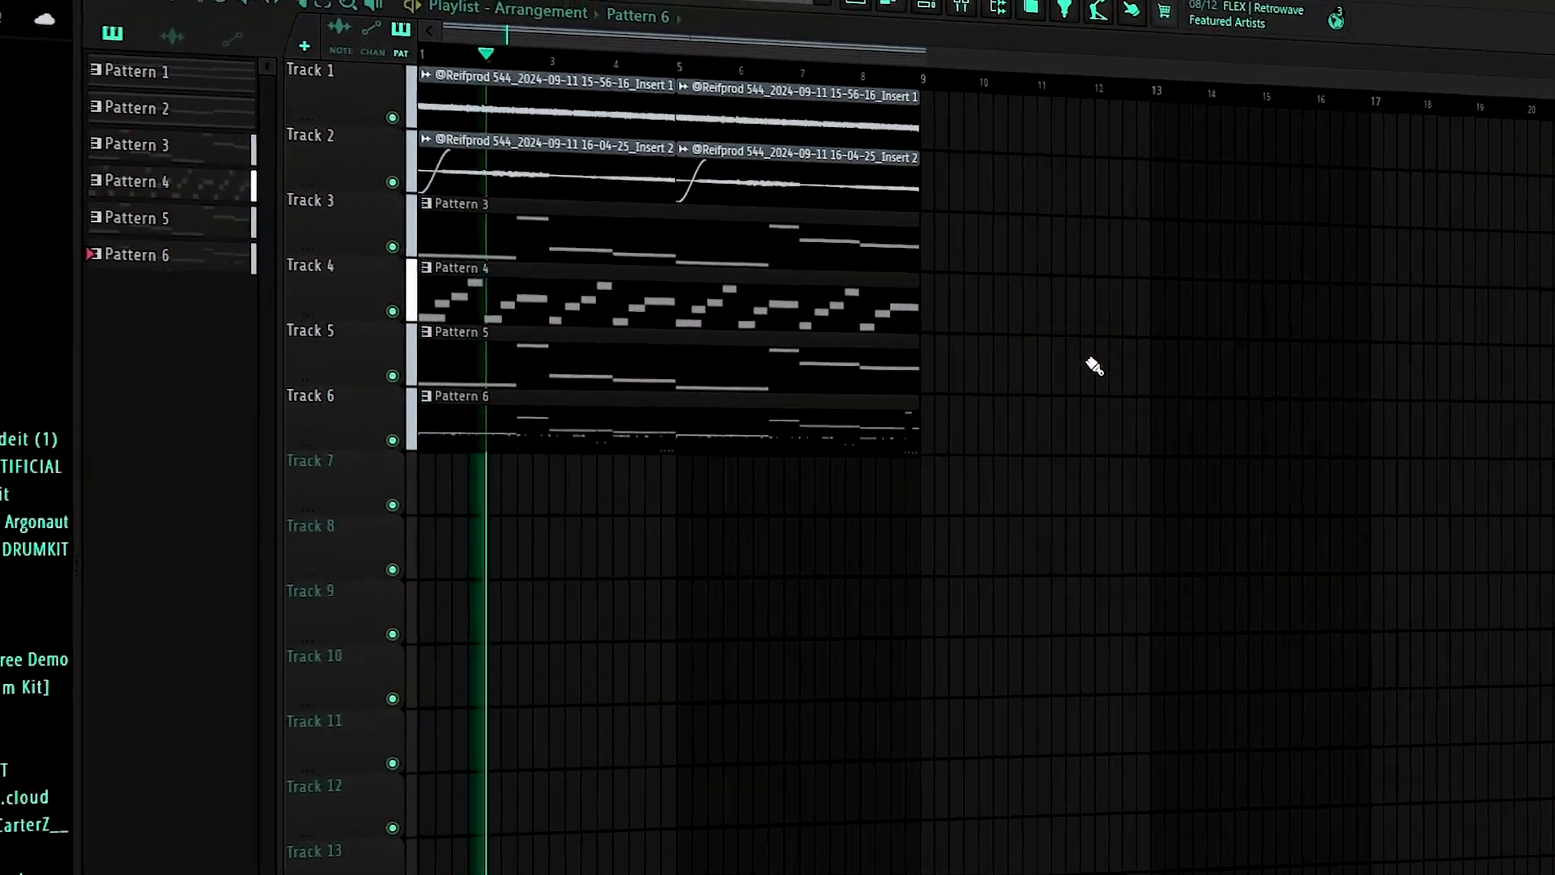